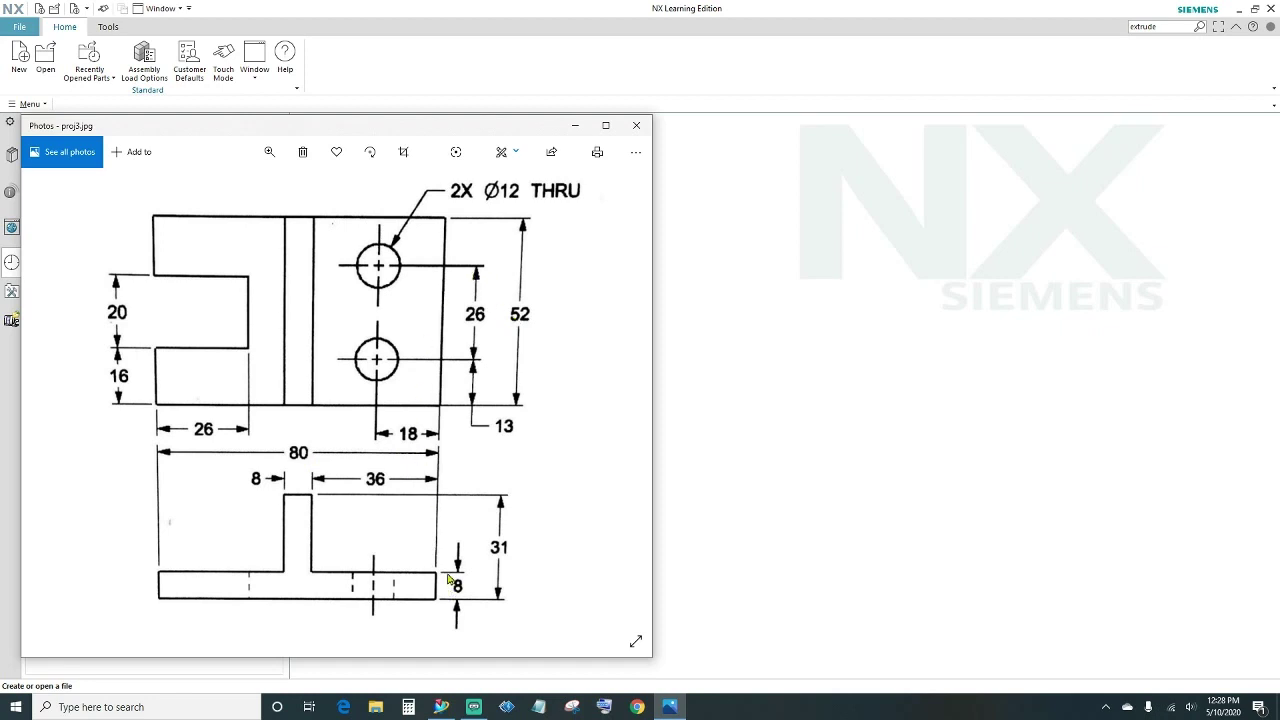
# Step: Minimize the reference drawing and create a new Model part in millimeters named extrude
pyautogui.click(575, 126)
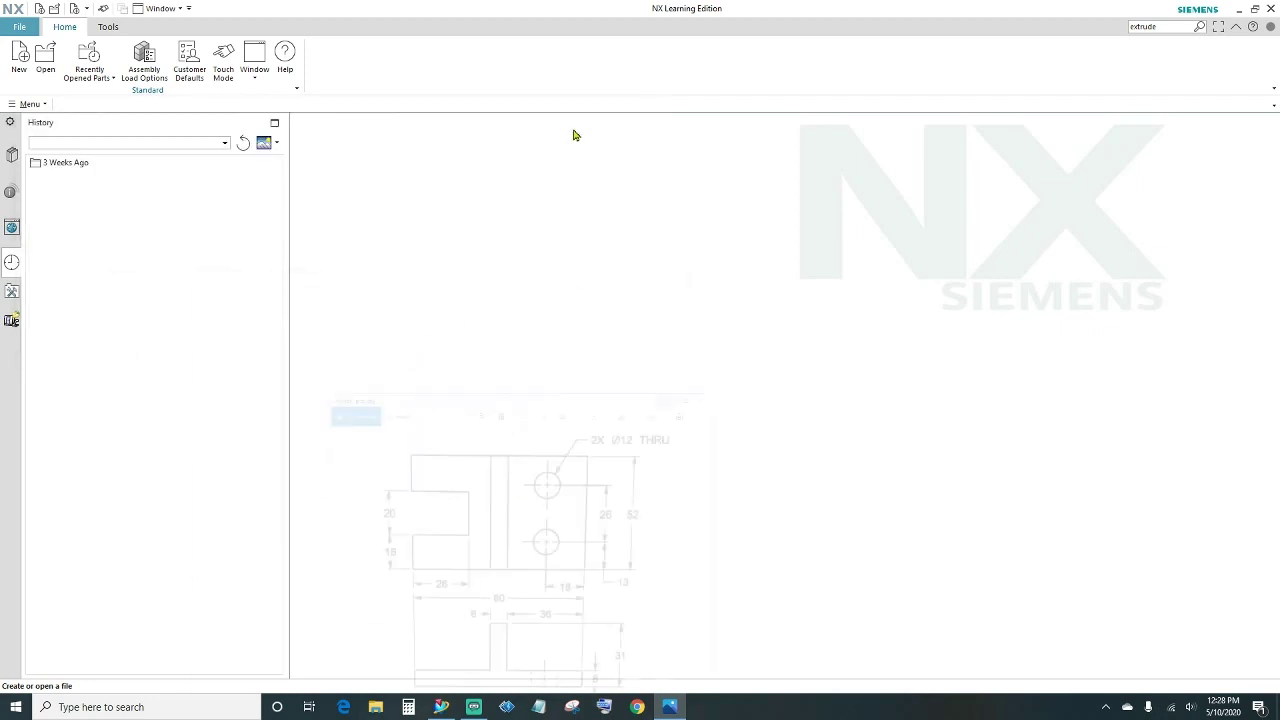
pyautogui.click(19, 58)
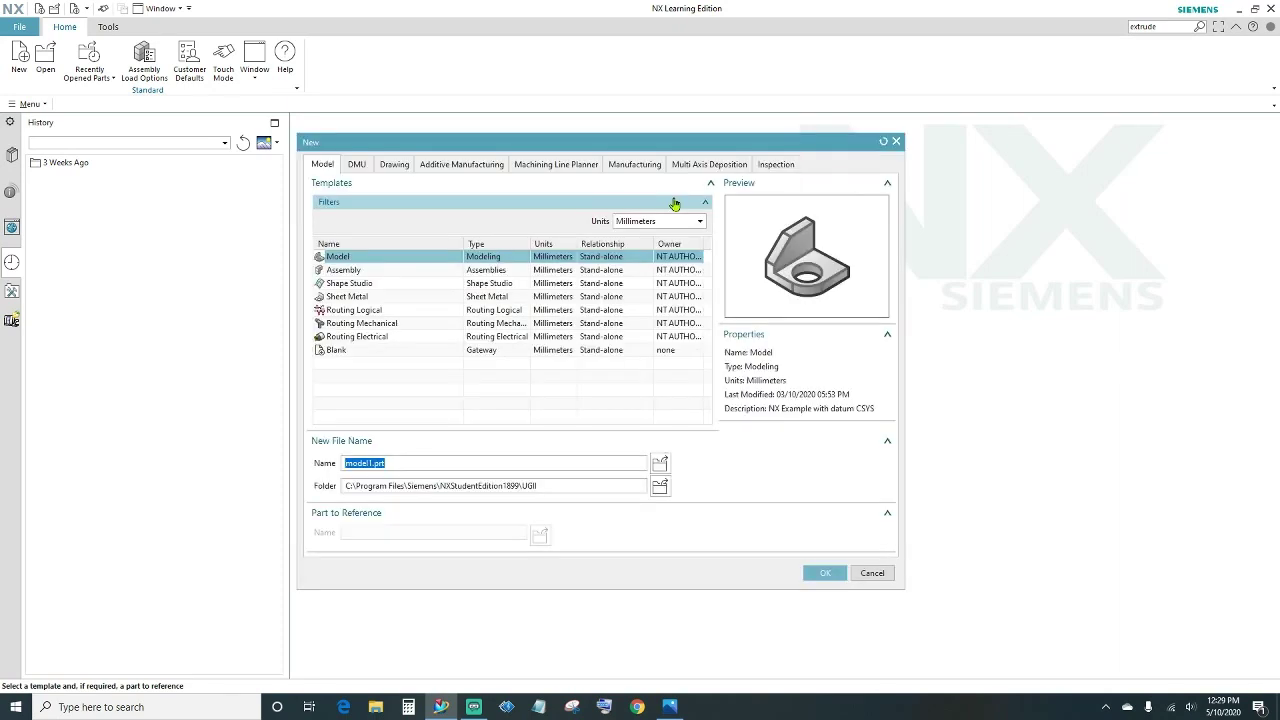
pyautogui.click(666, 226)
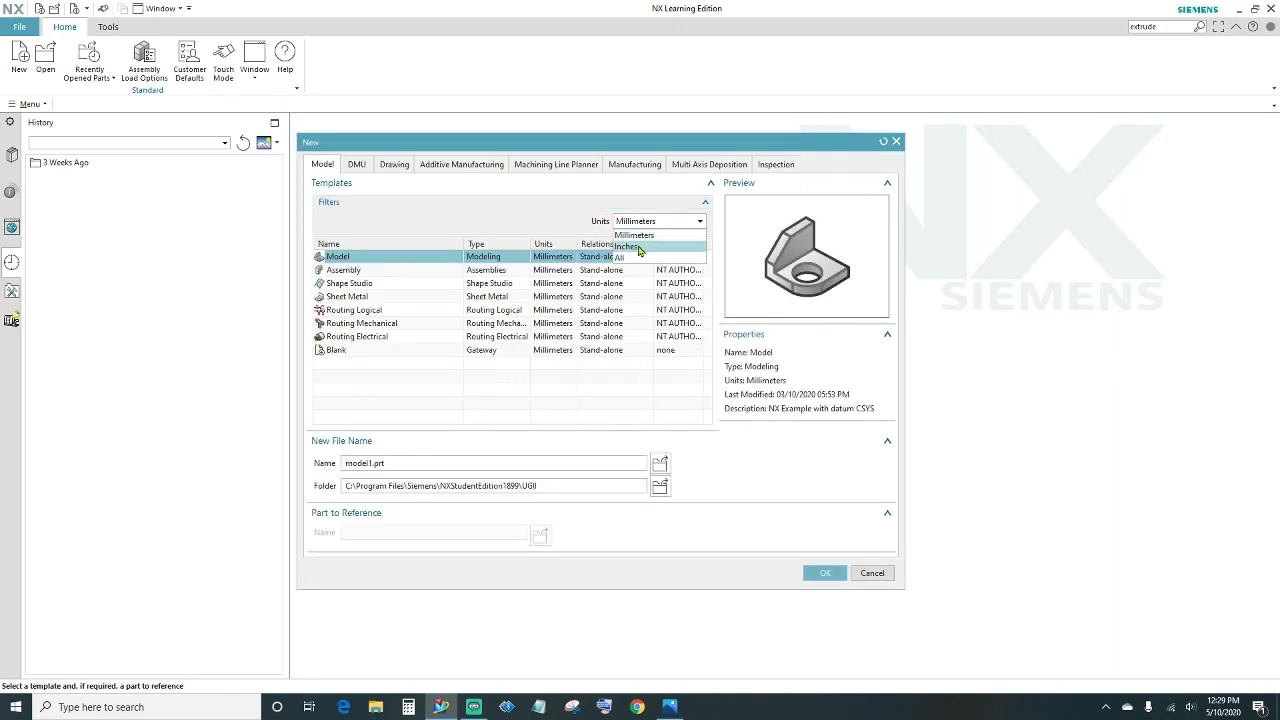
pyautogui.click(641, 238)
pyautogui.click(403, 463)
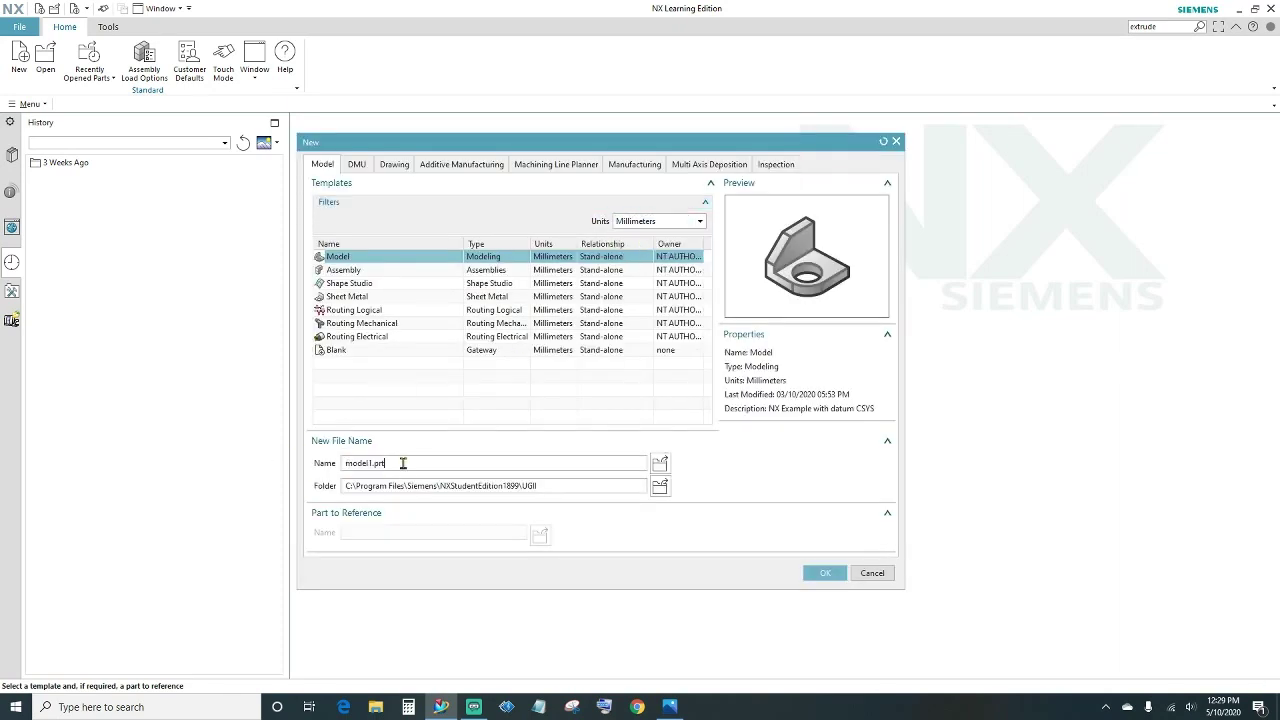
pyautogui.write('extrude')
pyautogui.click(825, 575)
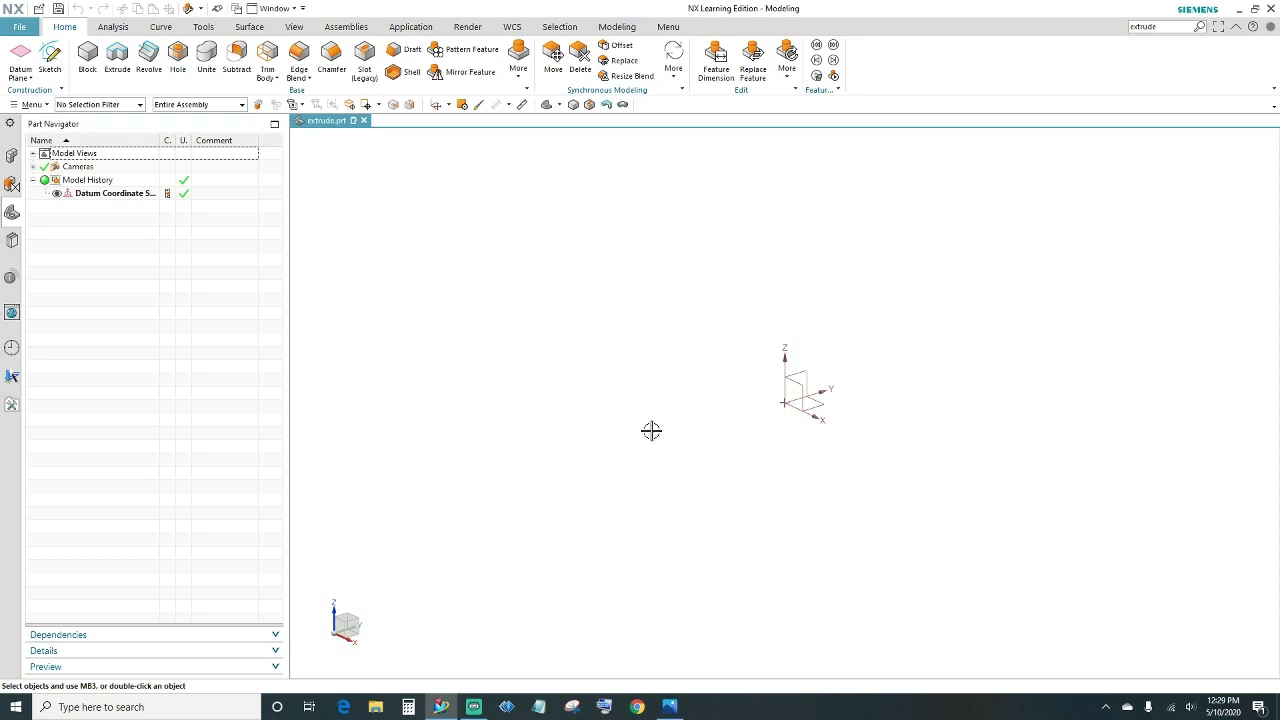
# Step: Apply sketch preferences with Create Inferred Constraints and Continuous Auto Dimensioning turned off
pyautogui.click(16, 28)
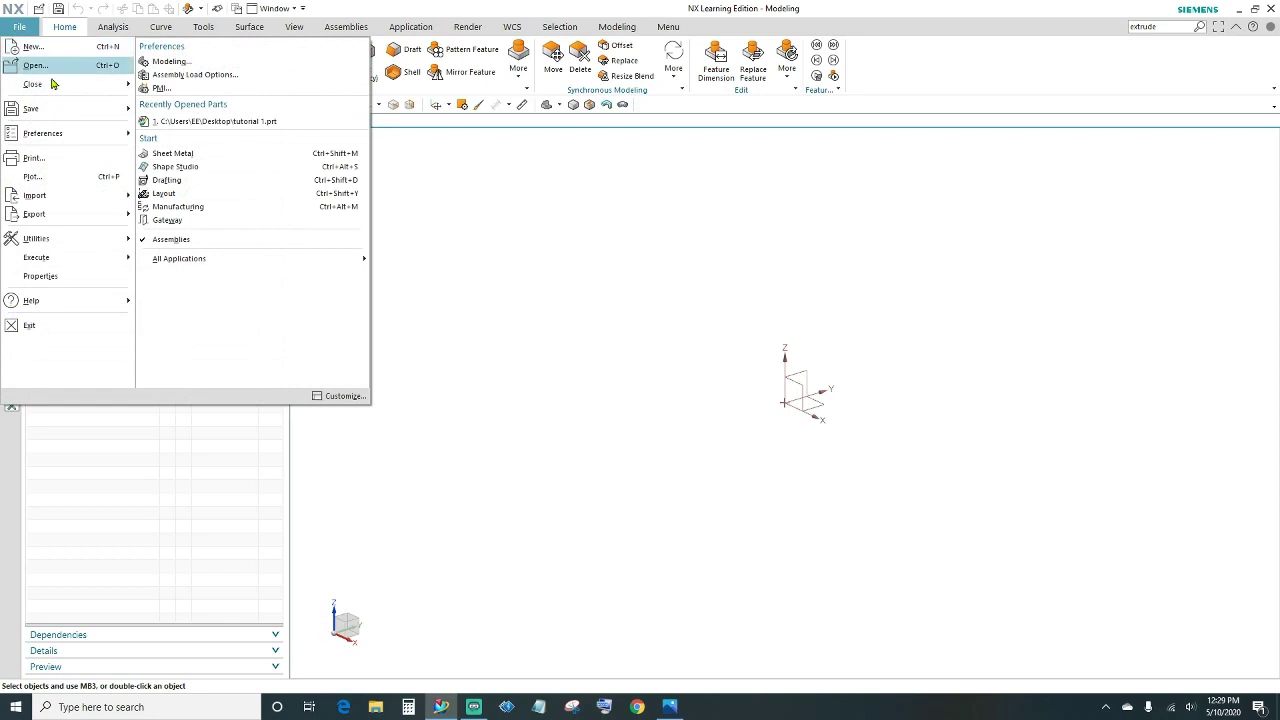
pyautogui.moveTo(90, 137)
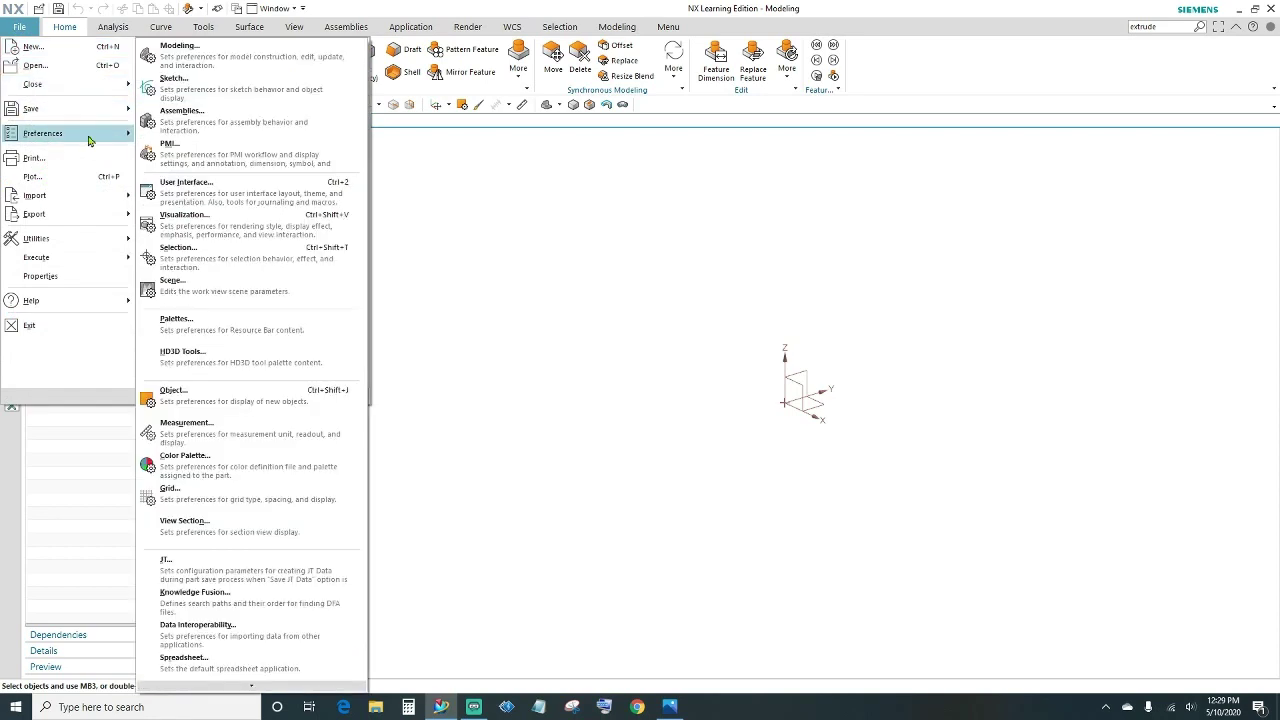
pyautogui.click(178, 82)
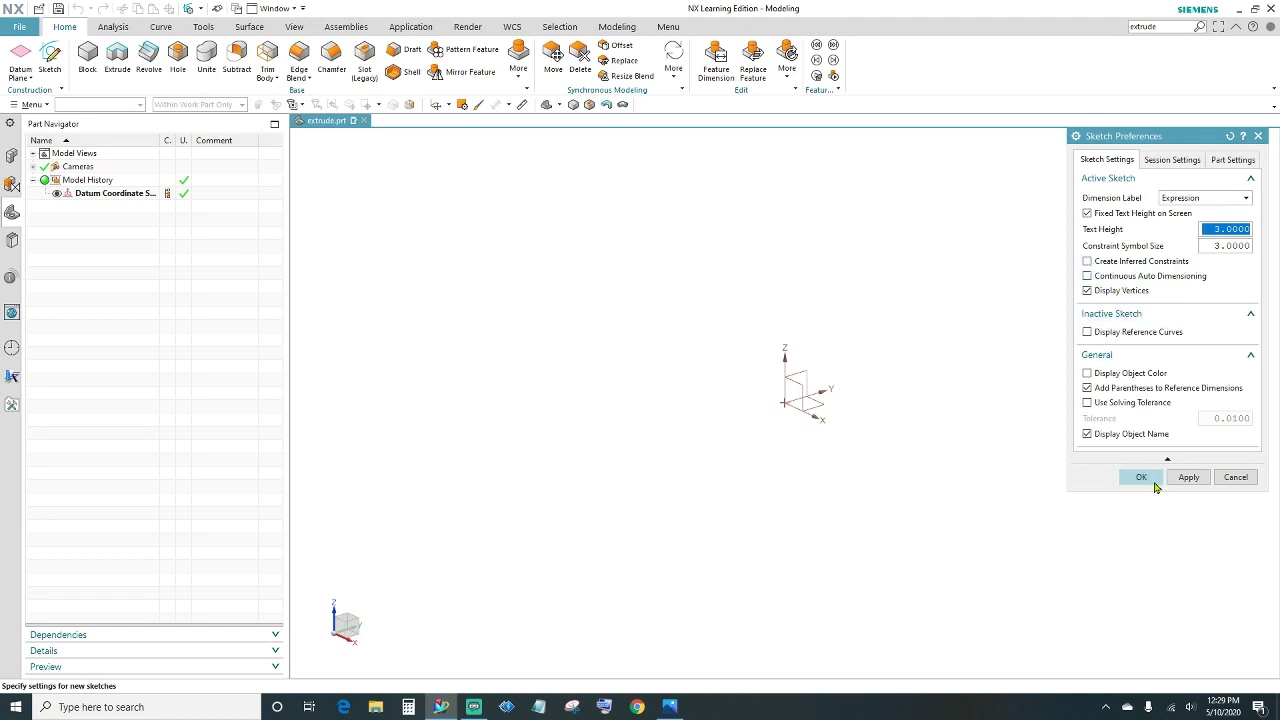
pyautogui.click(1141, 477)
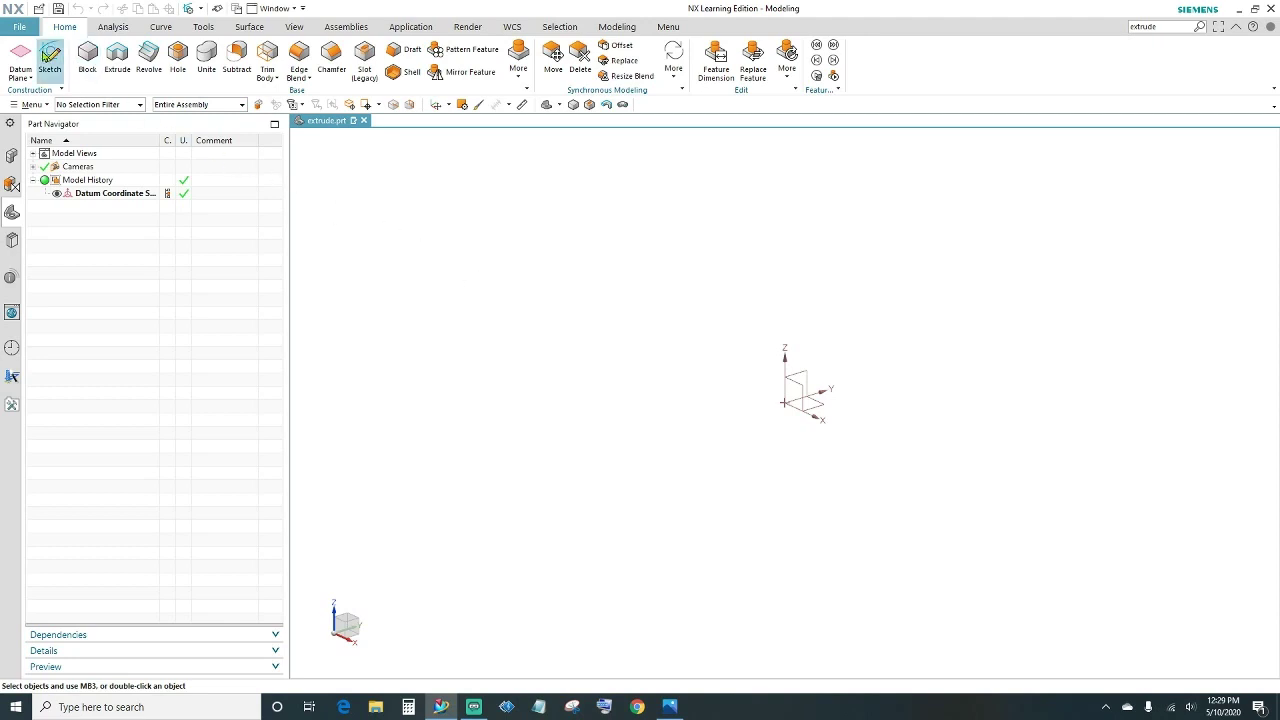
# Step: Start a sketch on the XY plane and draw a rectangle about 91 by 56 mm, above and left of the origin
pyautogui.click(49, 57)
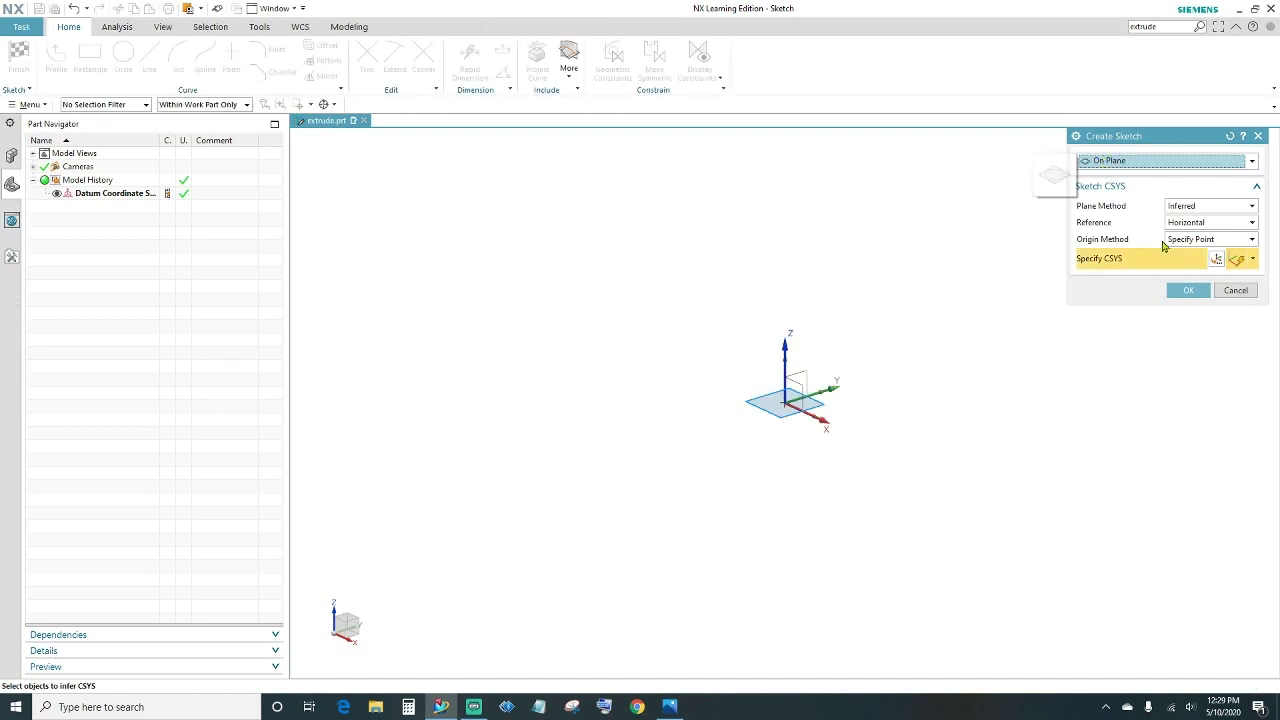
pyautogui.click(1188, 290)
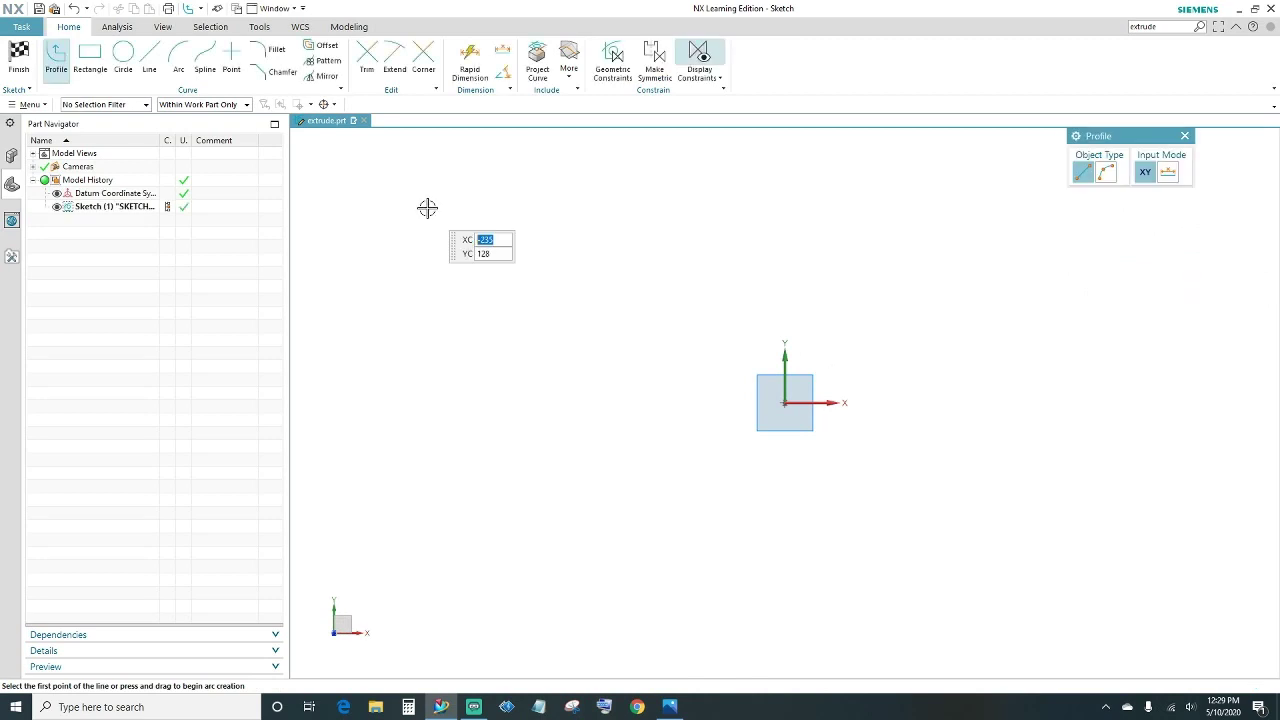
pyautogui.click(90, 57)
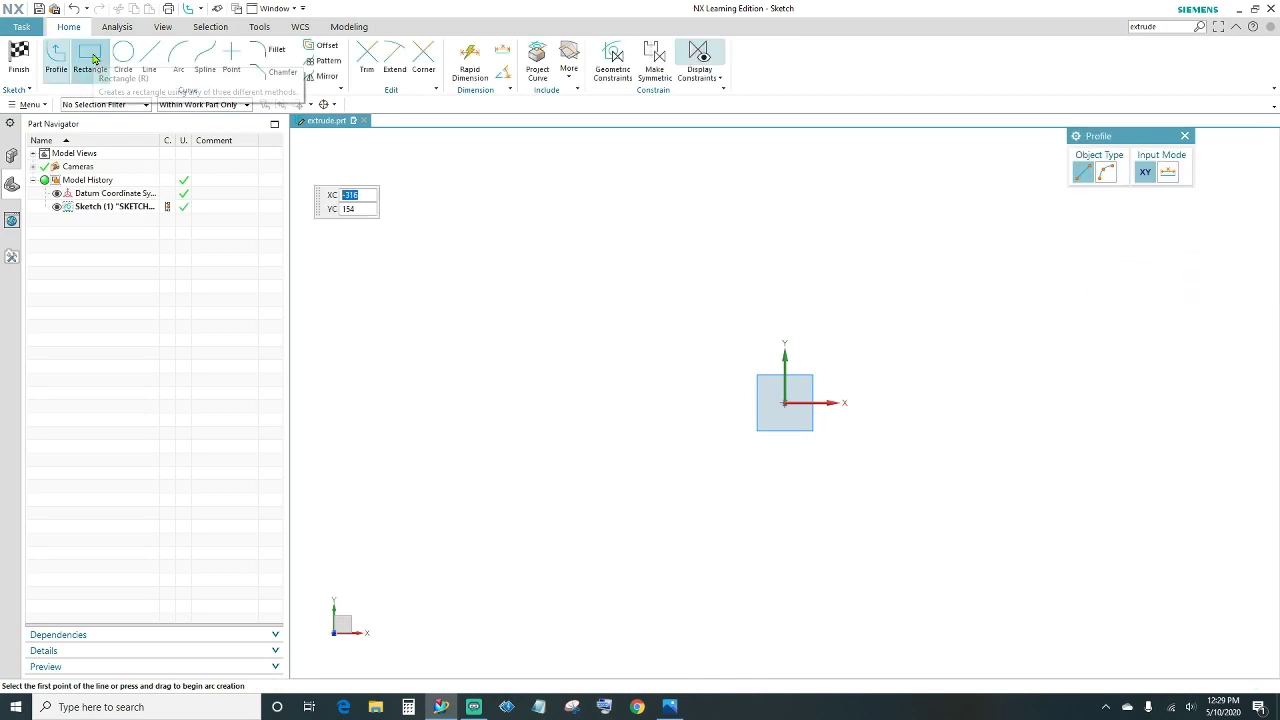
pyautogui.click(516, 256)
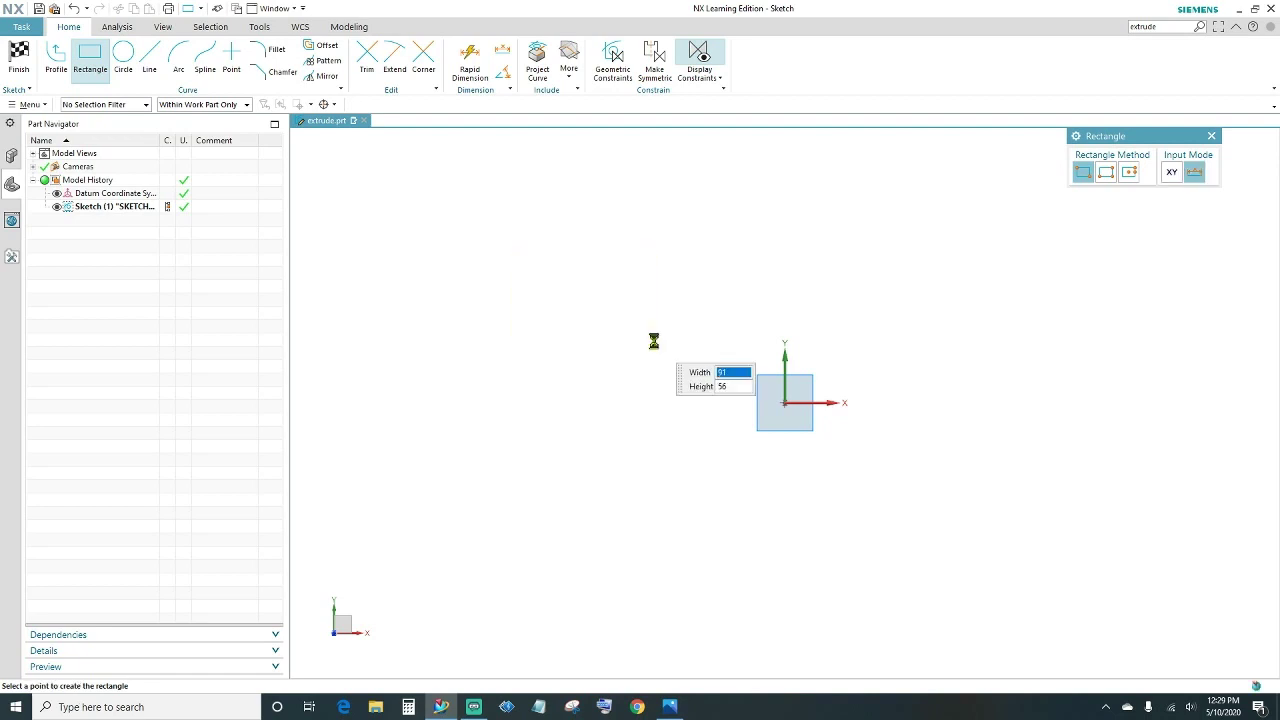
pyautogui.click(654, 341)
pyautogui.press('Escape')
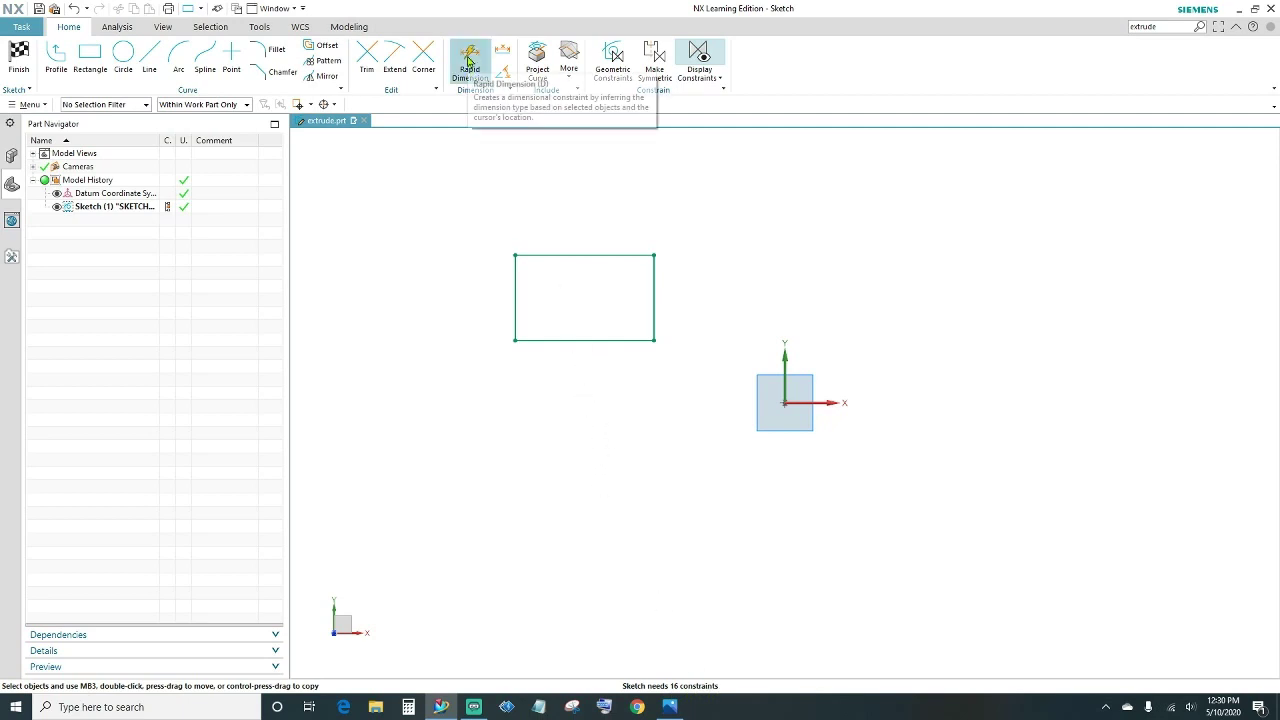
# Step: Dimension the rectangle's bottom edge at 80 mm and its right edge at 52 mm
pyautogui.click(468, 62)
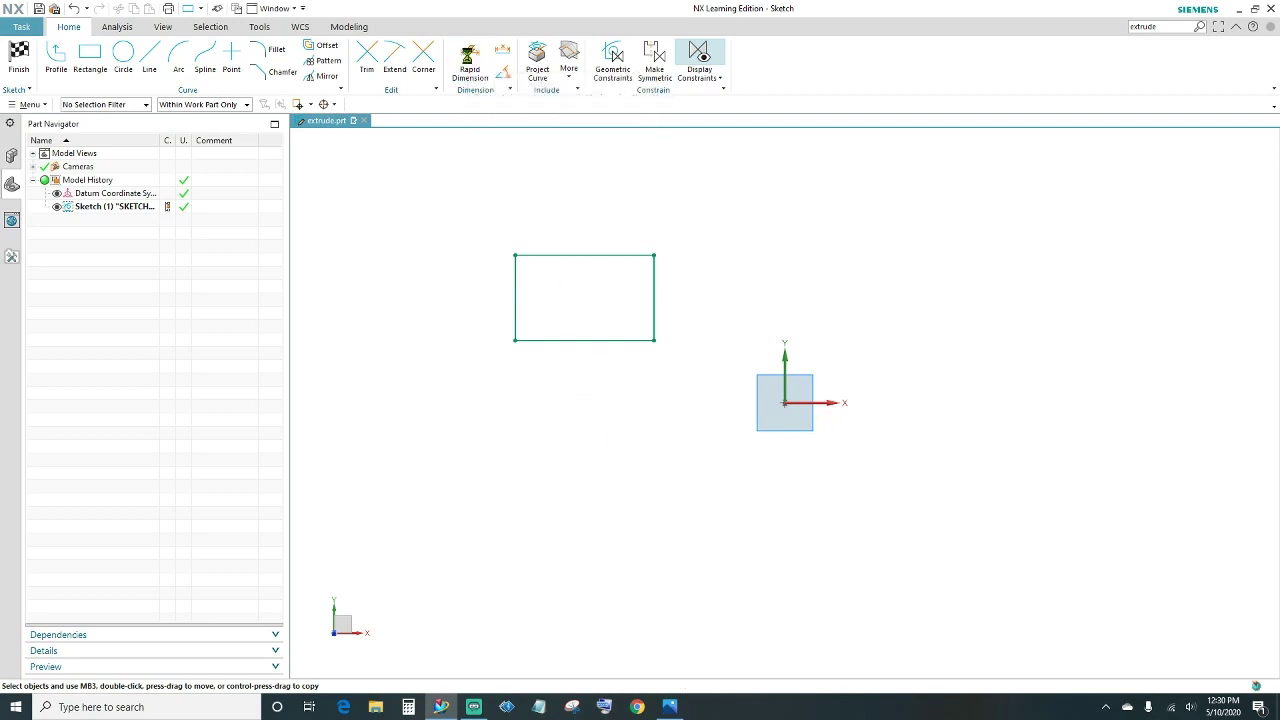
pyautogui.click(626, 341)
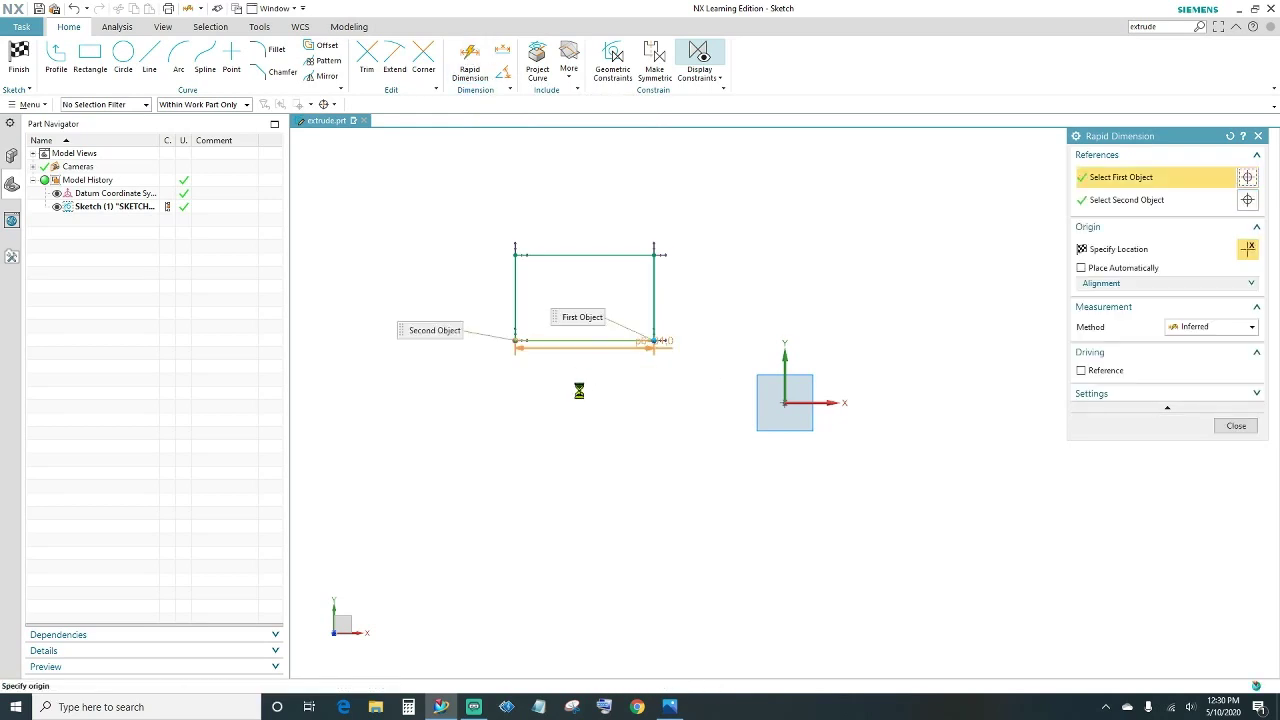
pyautogui.click(575, 394)
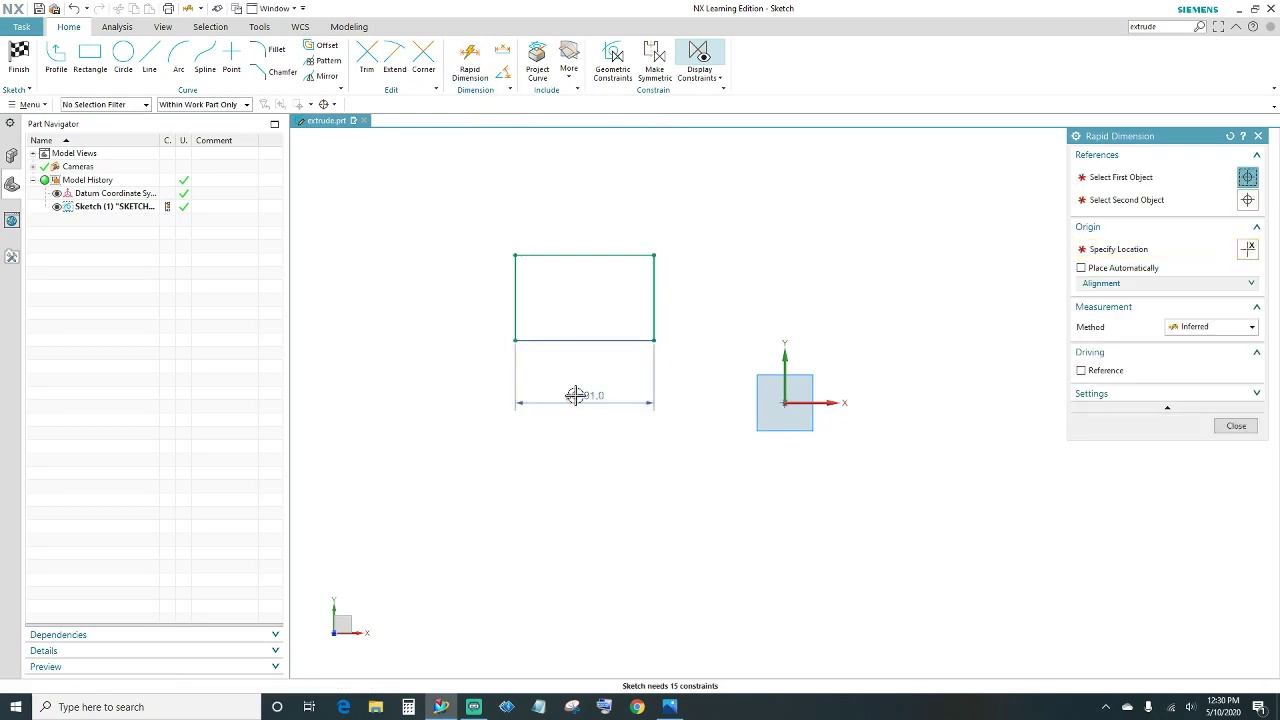
pyautogui.write('80')
pyautogui.press('Return')
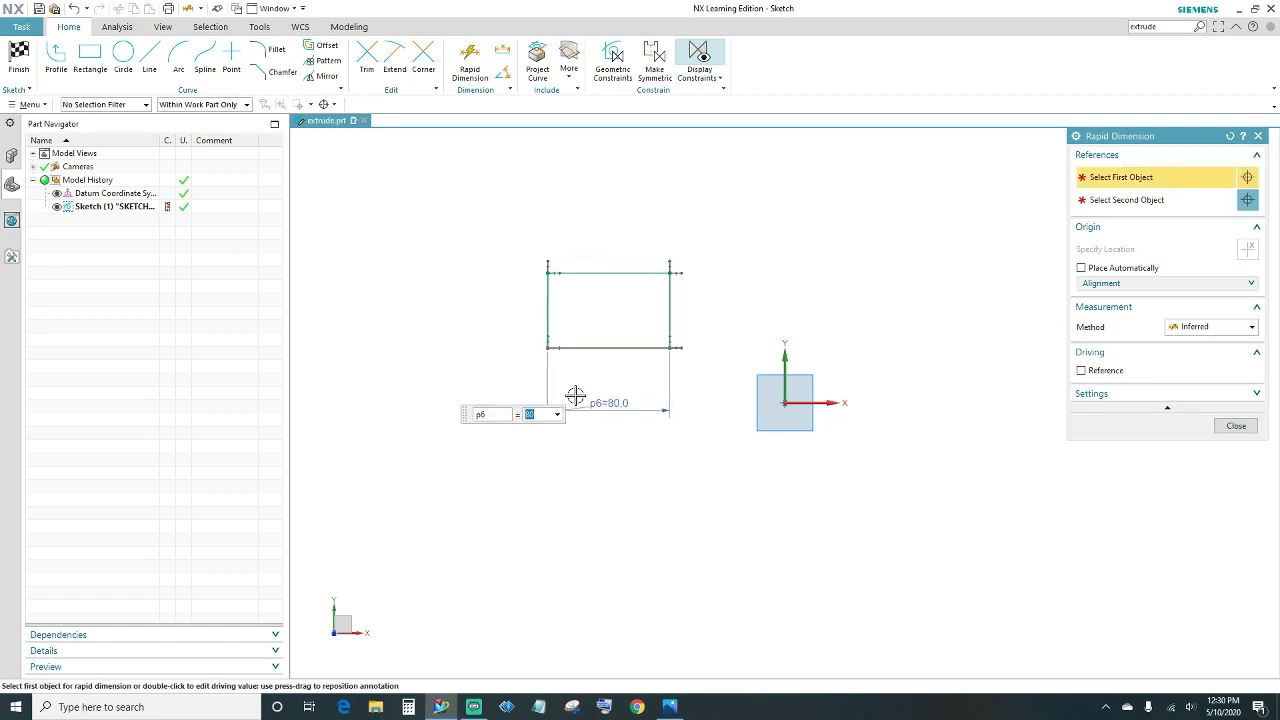
pyautogui.click(674, 301)
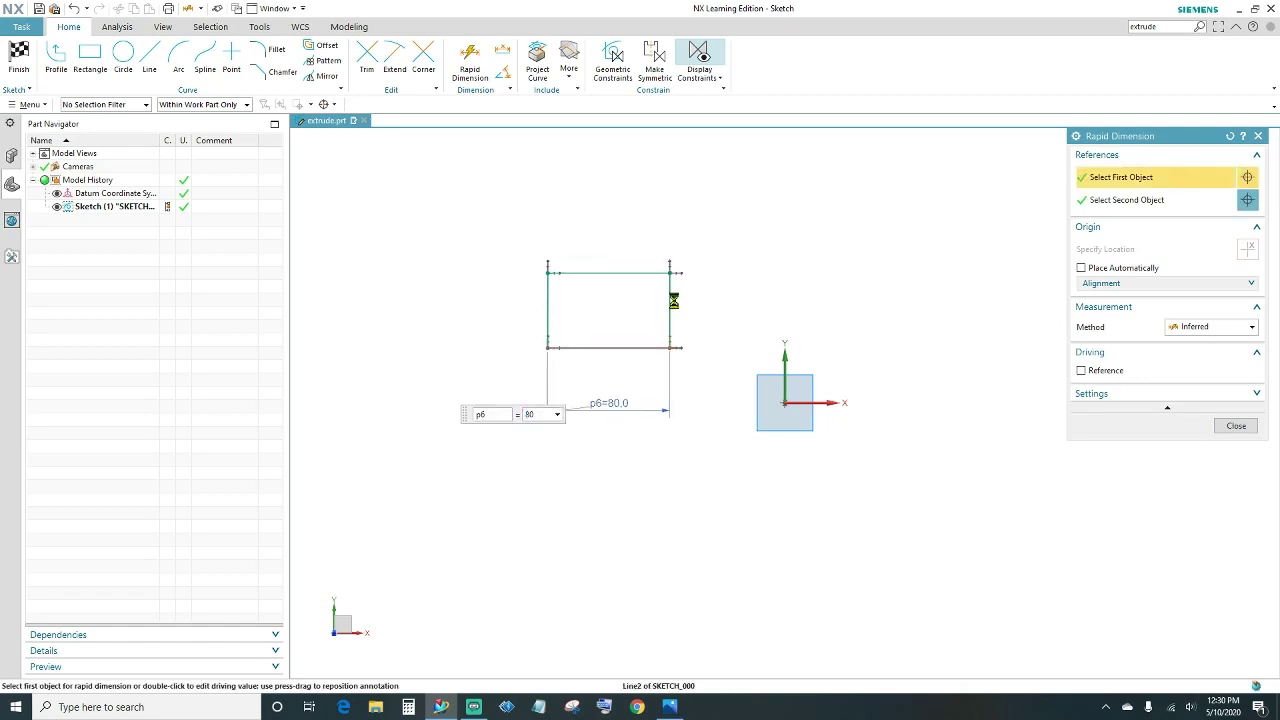
pyautogui.click(723, 303)
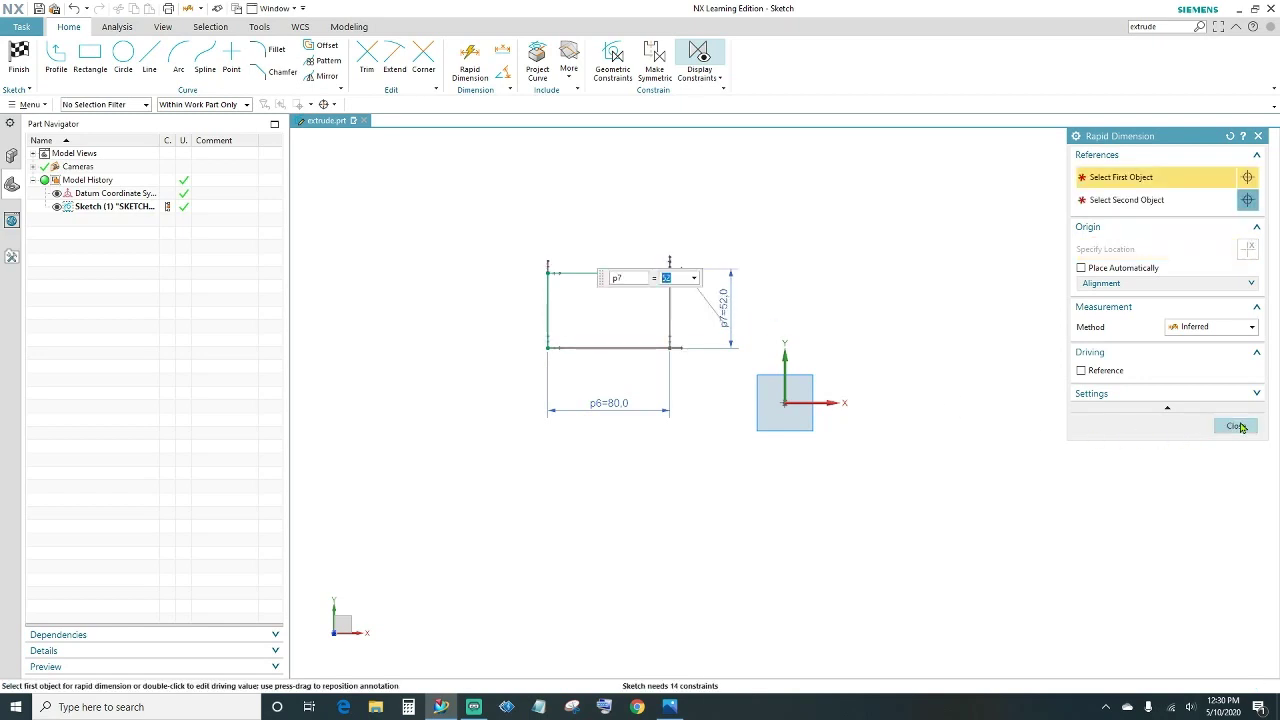
# Step: Dimension the rectangle's bottom edge from the horizontal axis and its lower-right corner from the vertical axis
pyautogui.scroll(2, 697, 380)
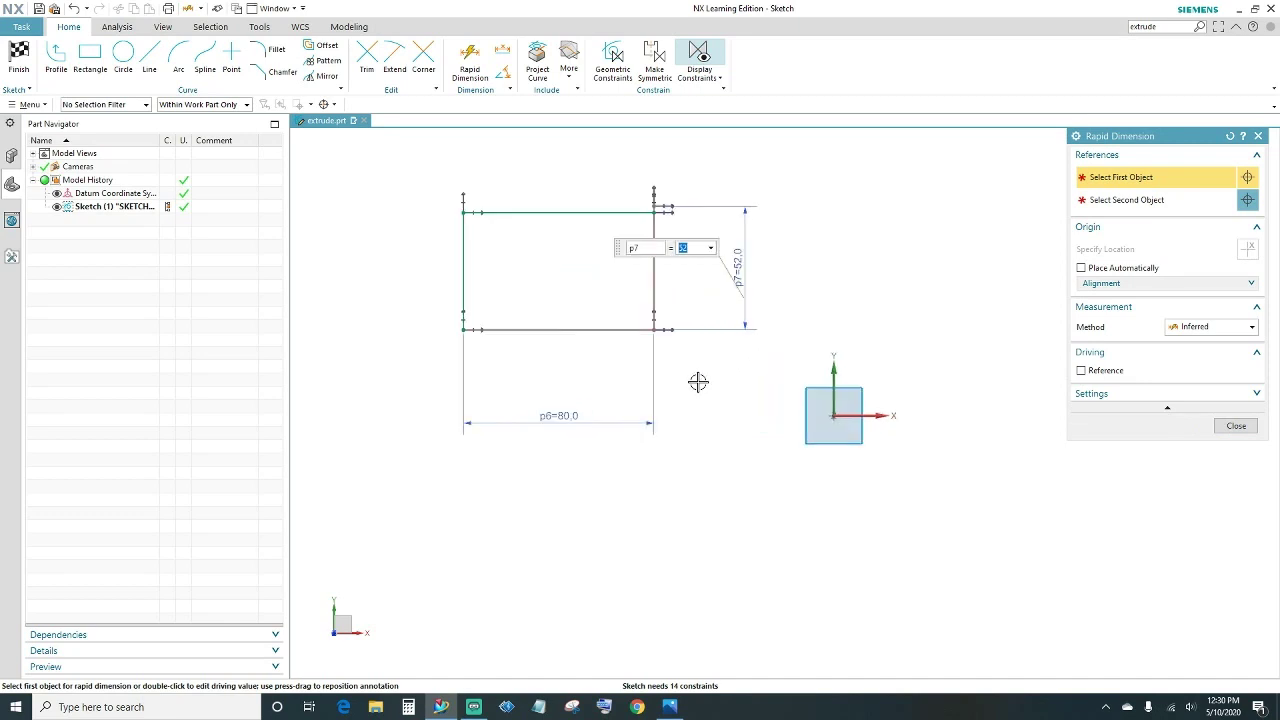
pyautogui.scroll(1, 697, 380)
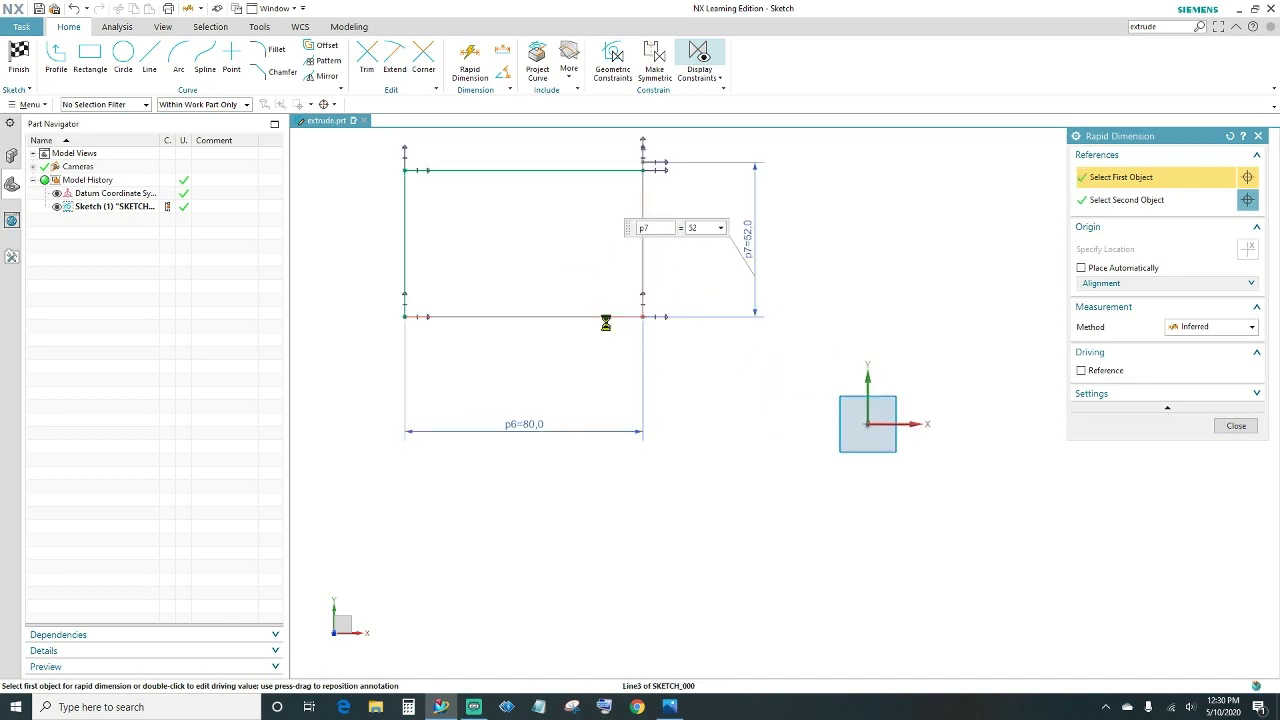
pyautogui.click(606, 319)
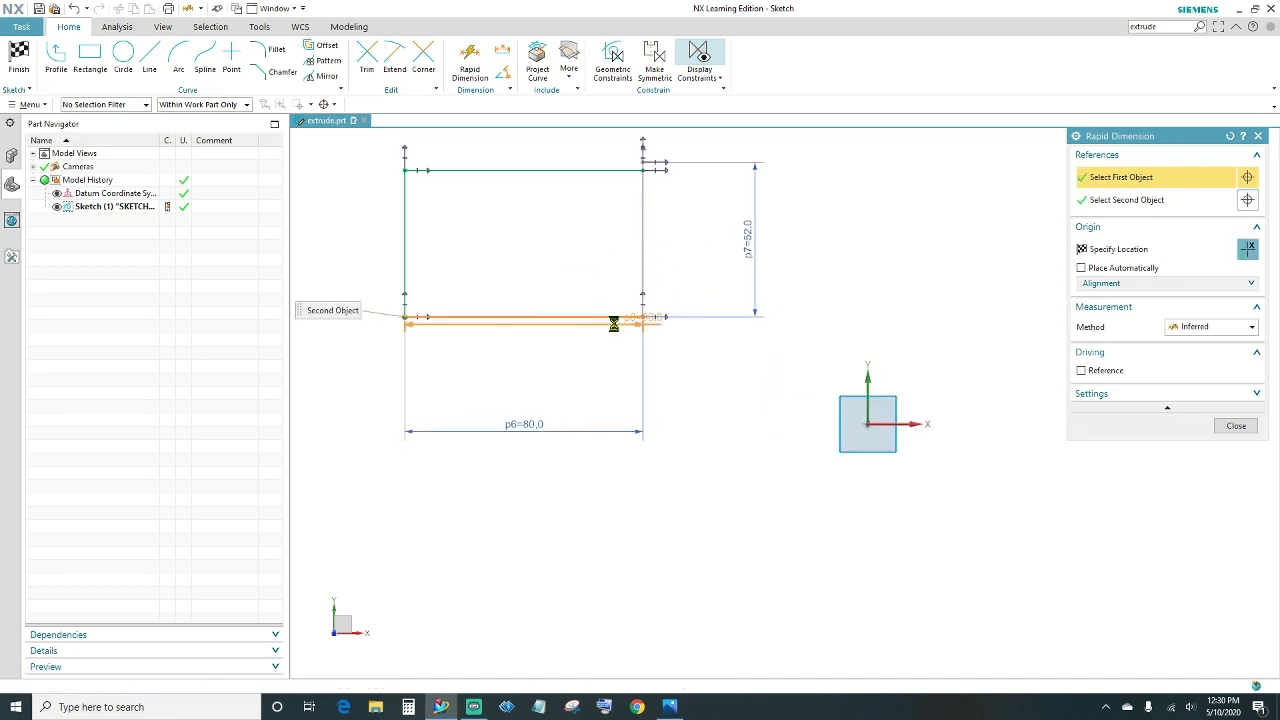
pyautogui.click(910, 421)
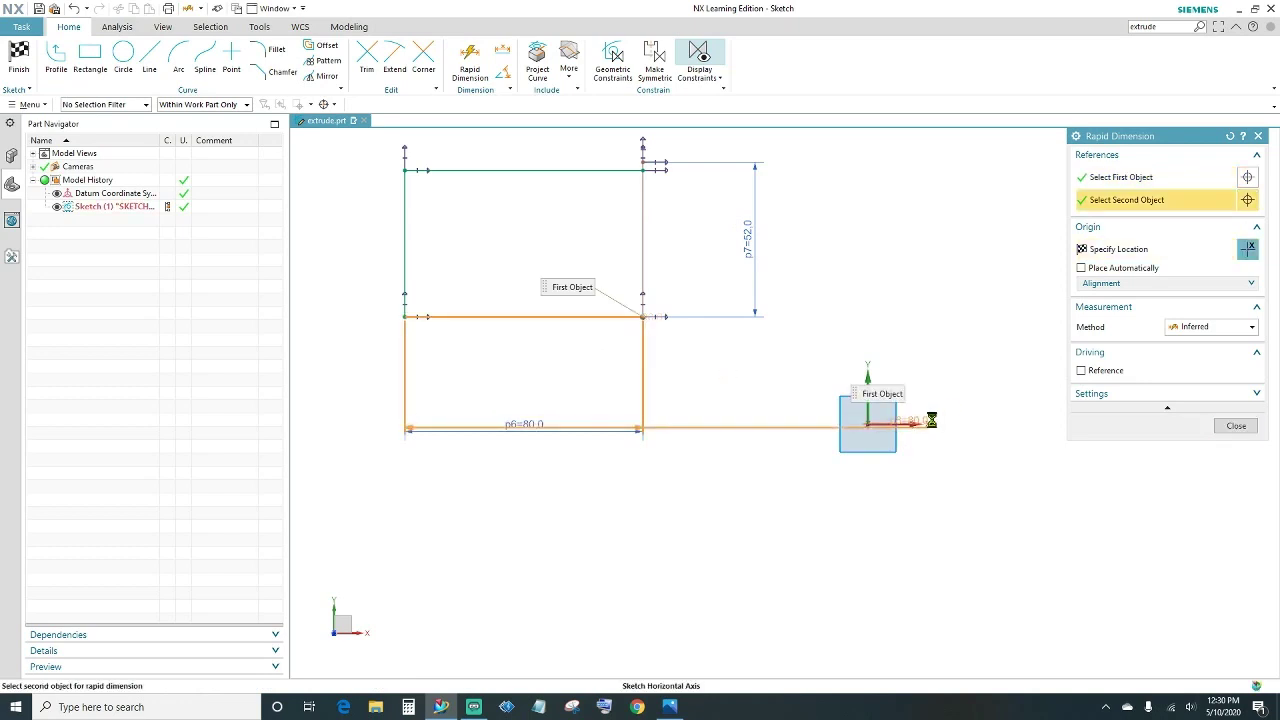
pyautogui.click(977, 401)
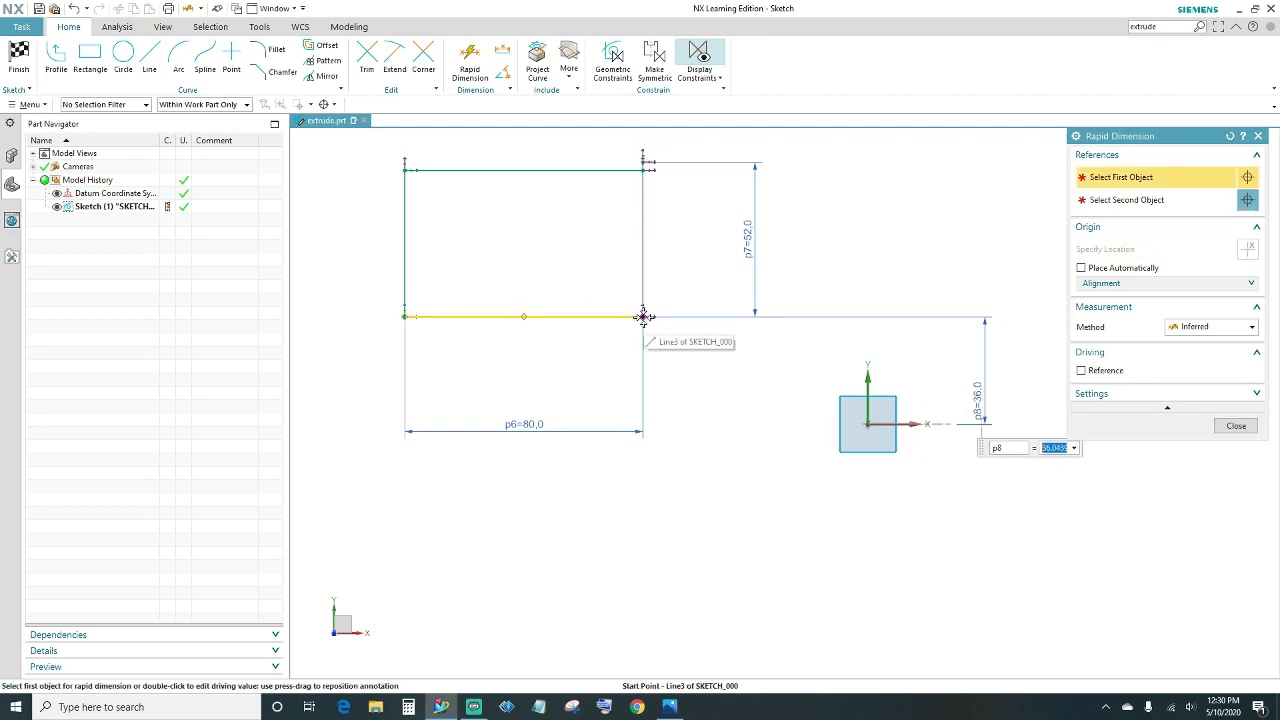
pyautogui.click(644, 317)
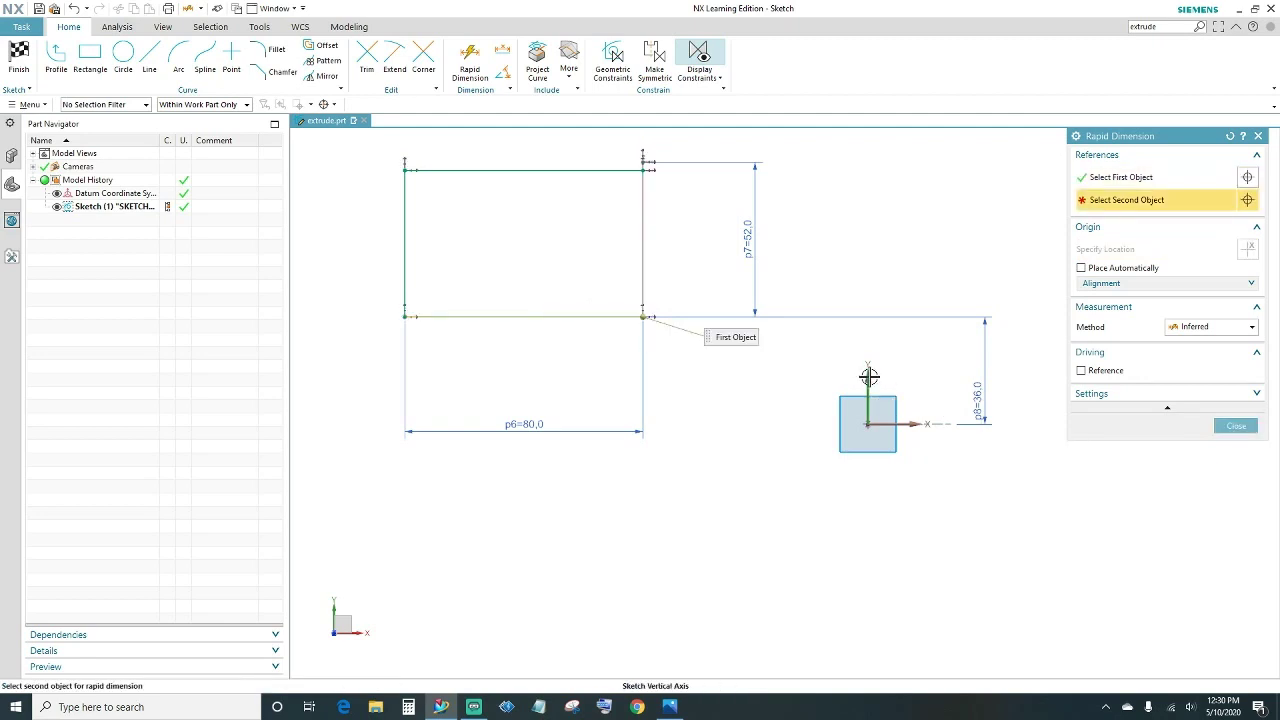
pyautogui.click(867, 365)
pyautogui.click(795, 533)
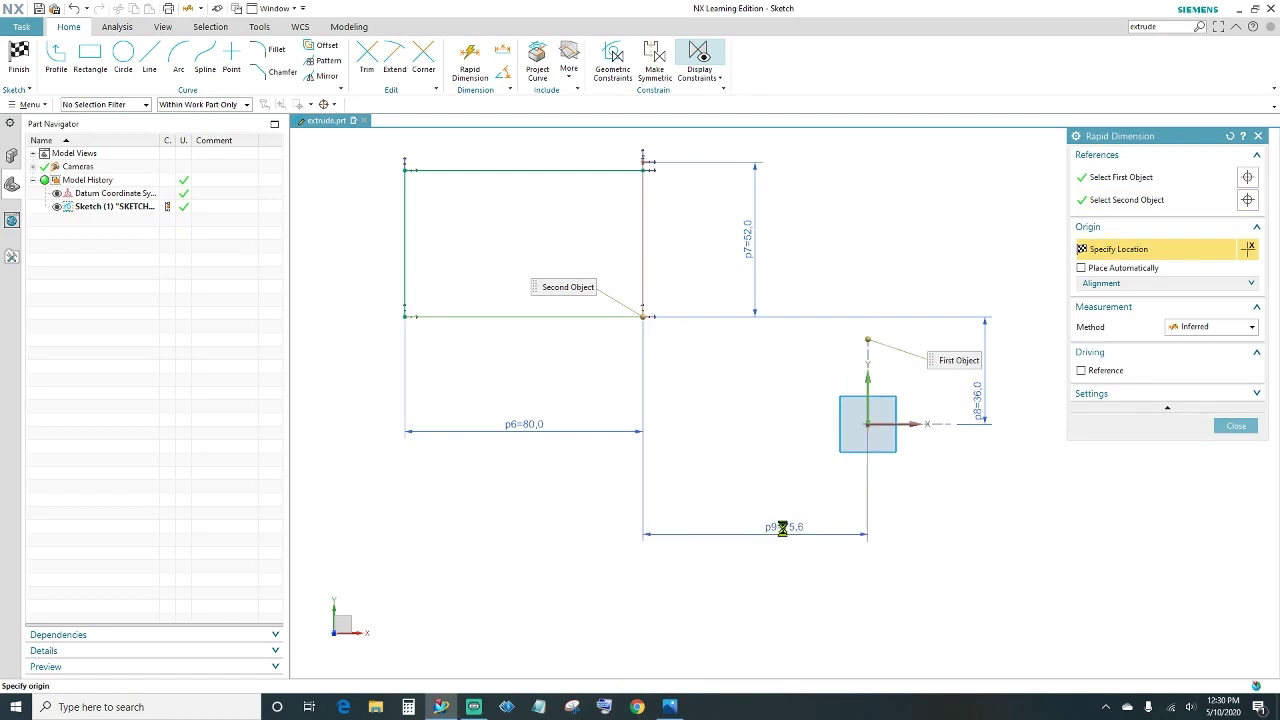
pyautogui.click(1236, 426)
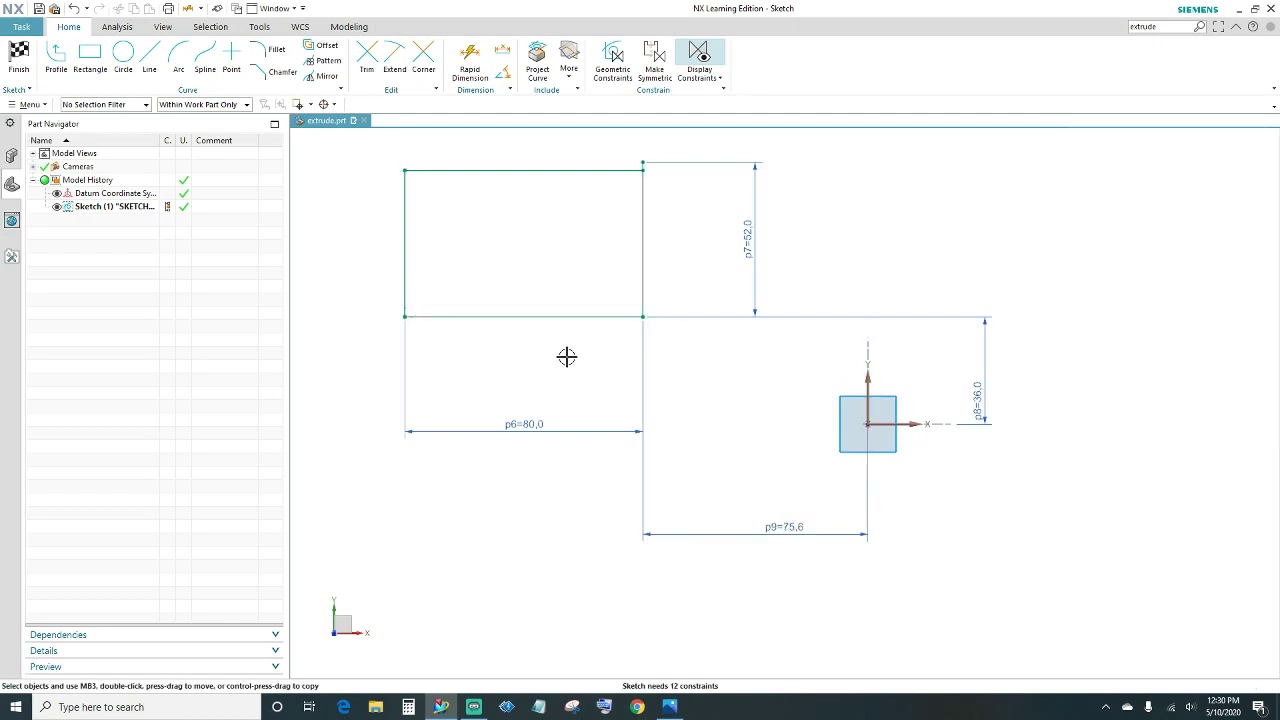
# Step: Apply Equal Length constraints between the rectangle's top and bottom edges and between its left and right edges
pyautogui.scroll(2, 563, 354)
pyautogui.keyDown('shift'); pyautogui.moveTo(563, 354); pyautogui.dragTo(545, 471, button='middle'); pyautogui.keyUp('shift')
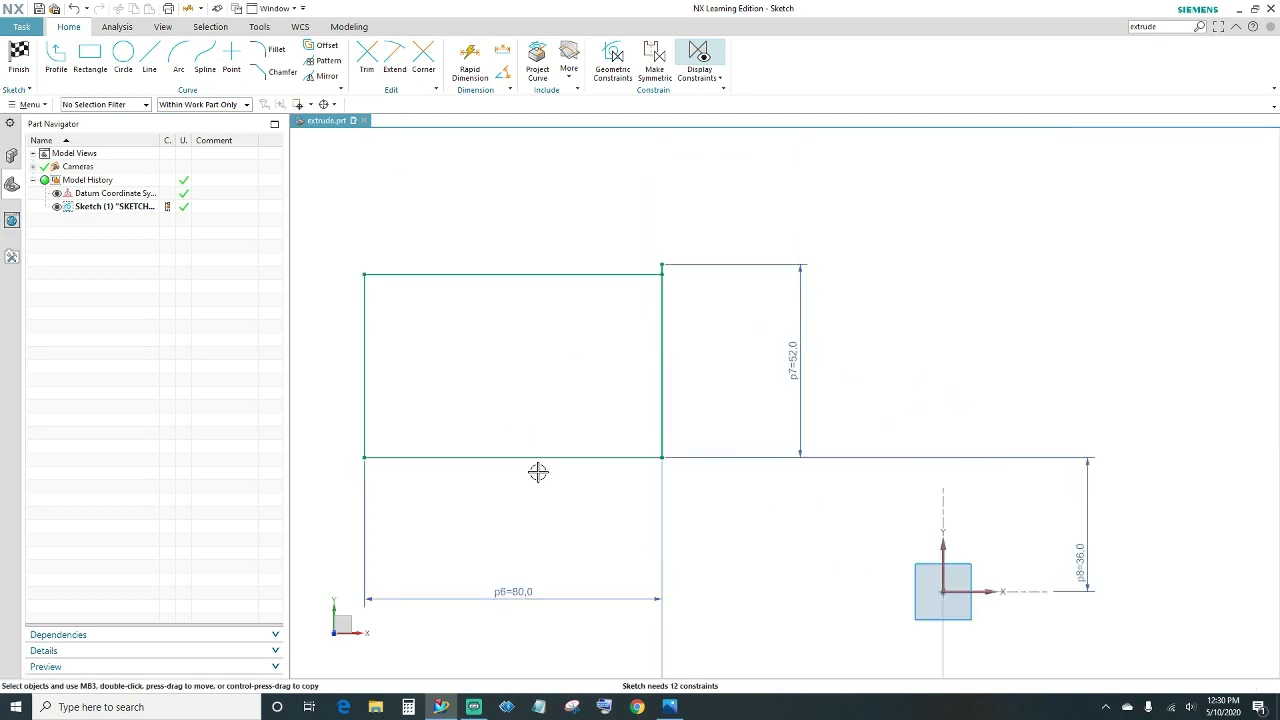
pyautogui.click(563, 459)
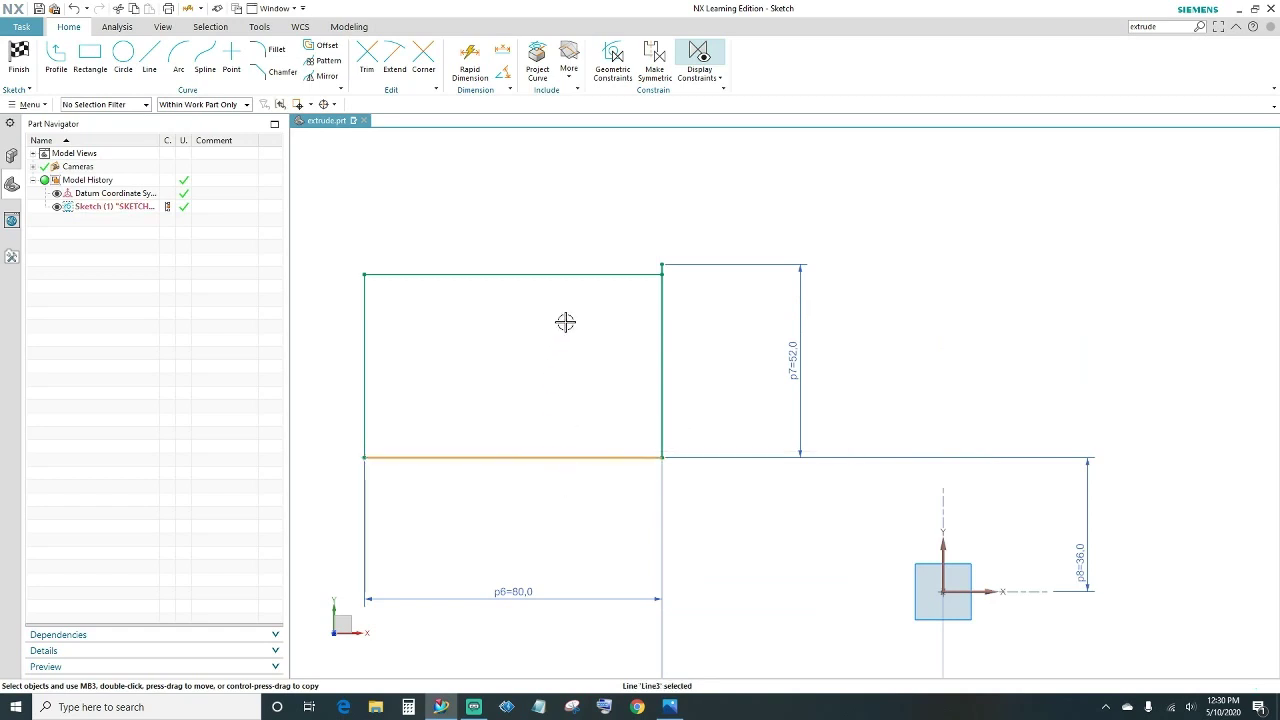
pyautogui.click(562, 274)
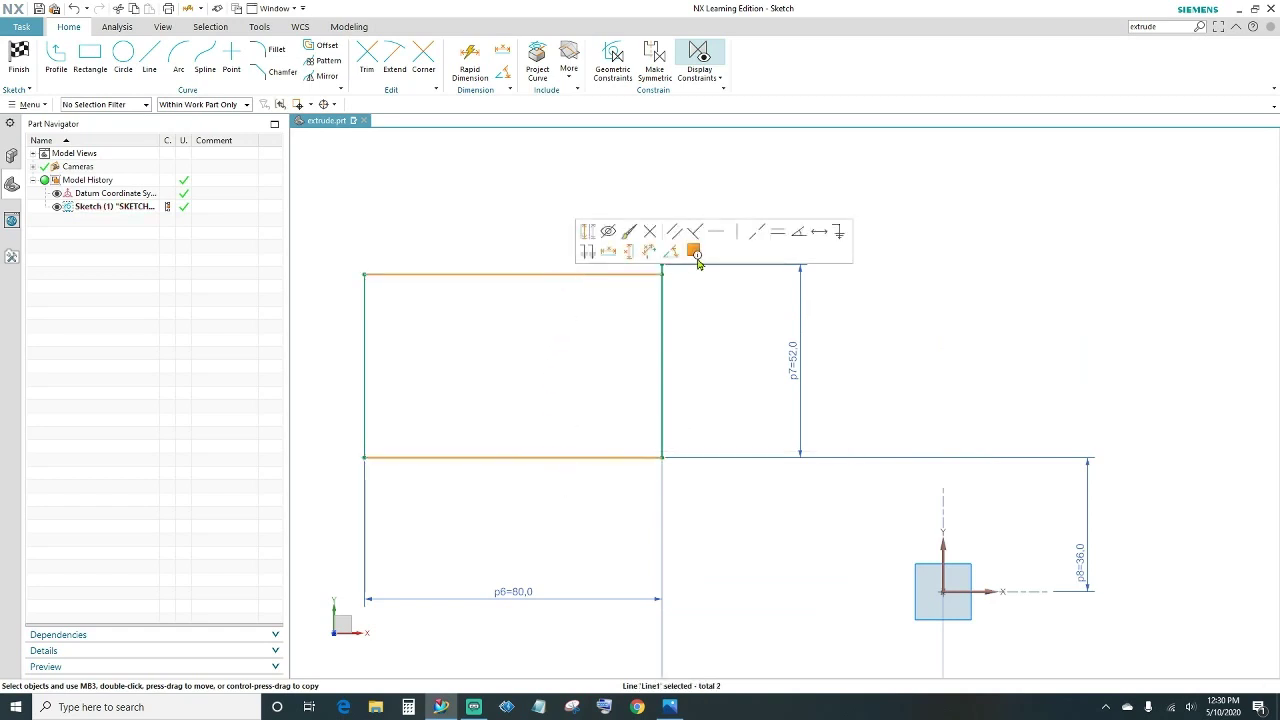
pyautogui.click(778, 233)
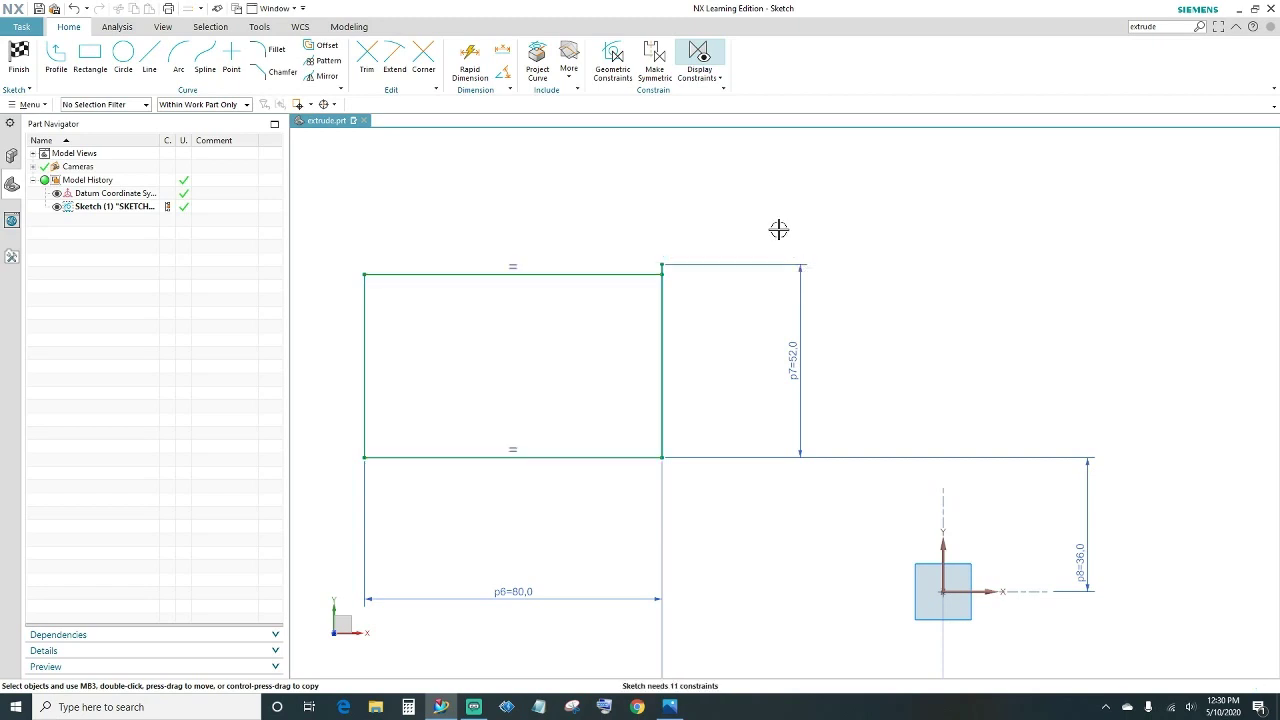
pyautogui.click(663, 331)
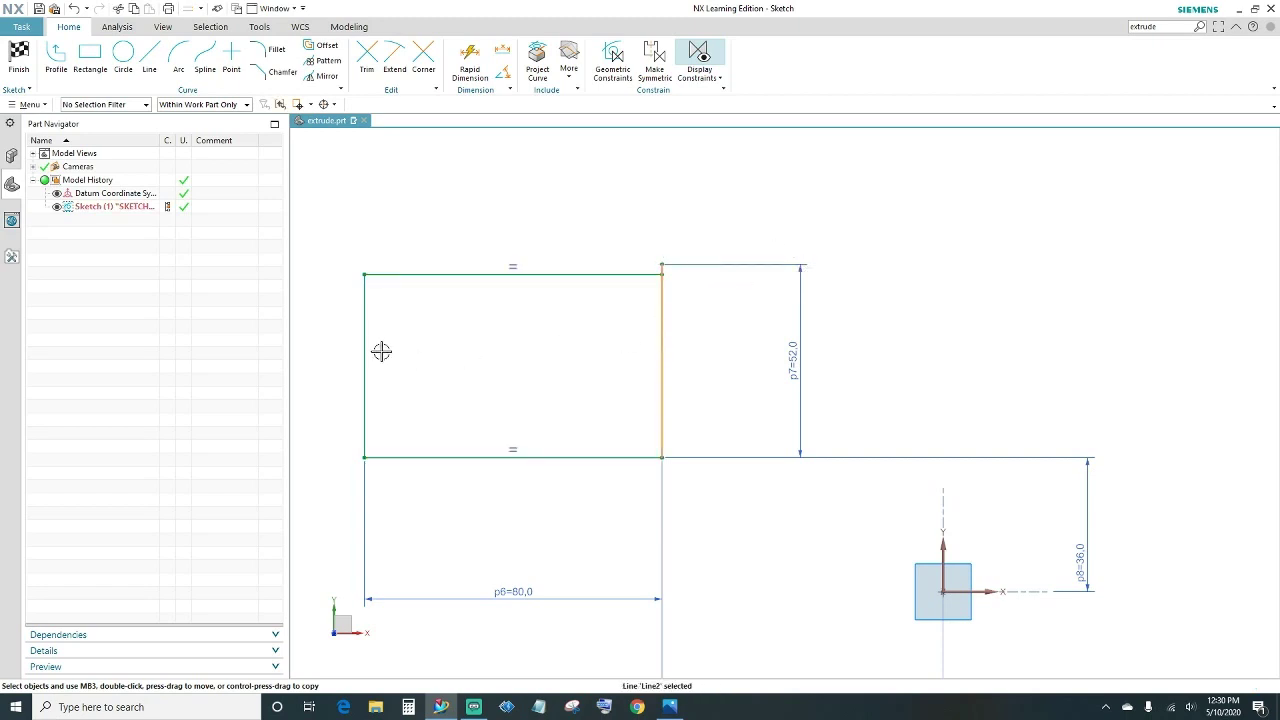
pyautogui.click(366, 340)
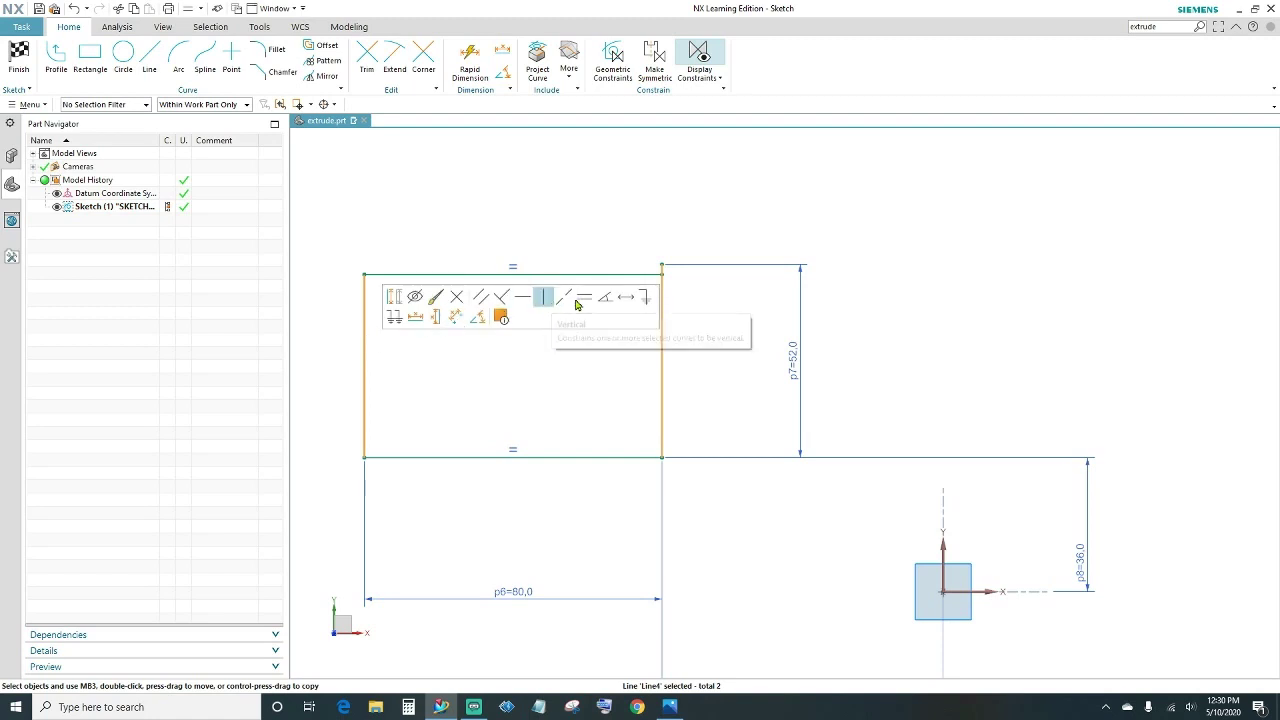
pyautogui.click(584, 297)
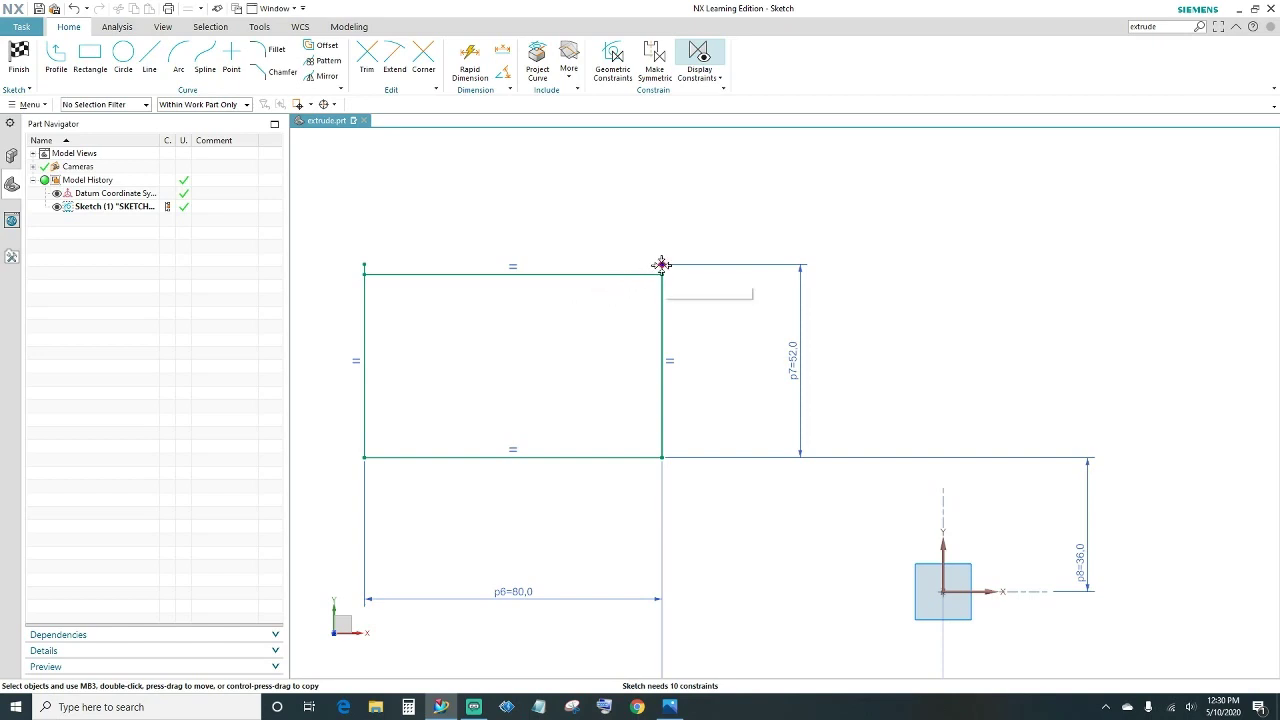
# Step: Make the separated line endpoints coincident at the rectangle's upper-right and upper-left corners
pyautogui.scroll(3, 640, 296)
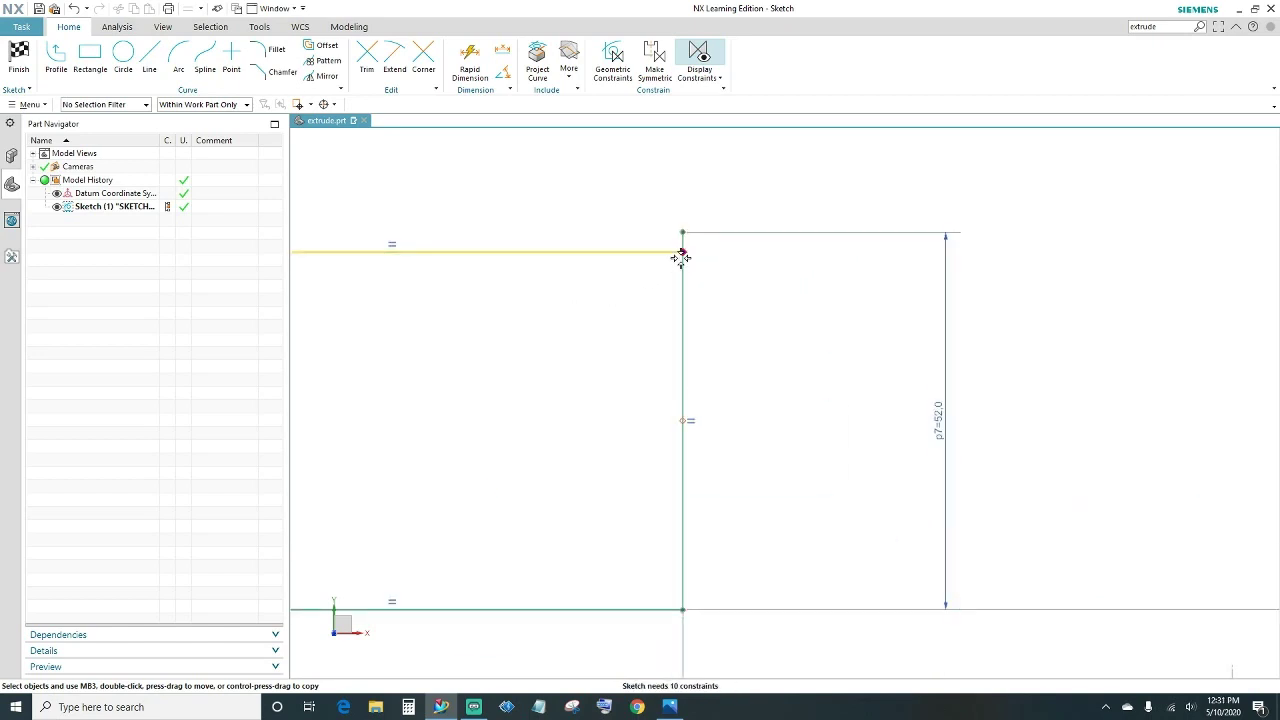
pyautogui.click(681, 233)
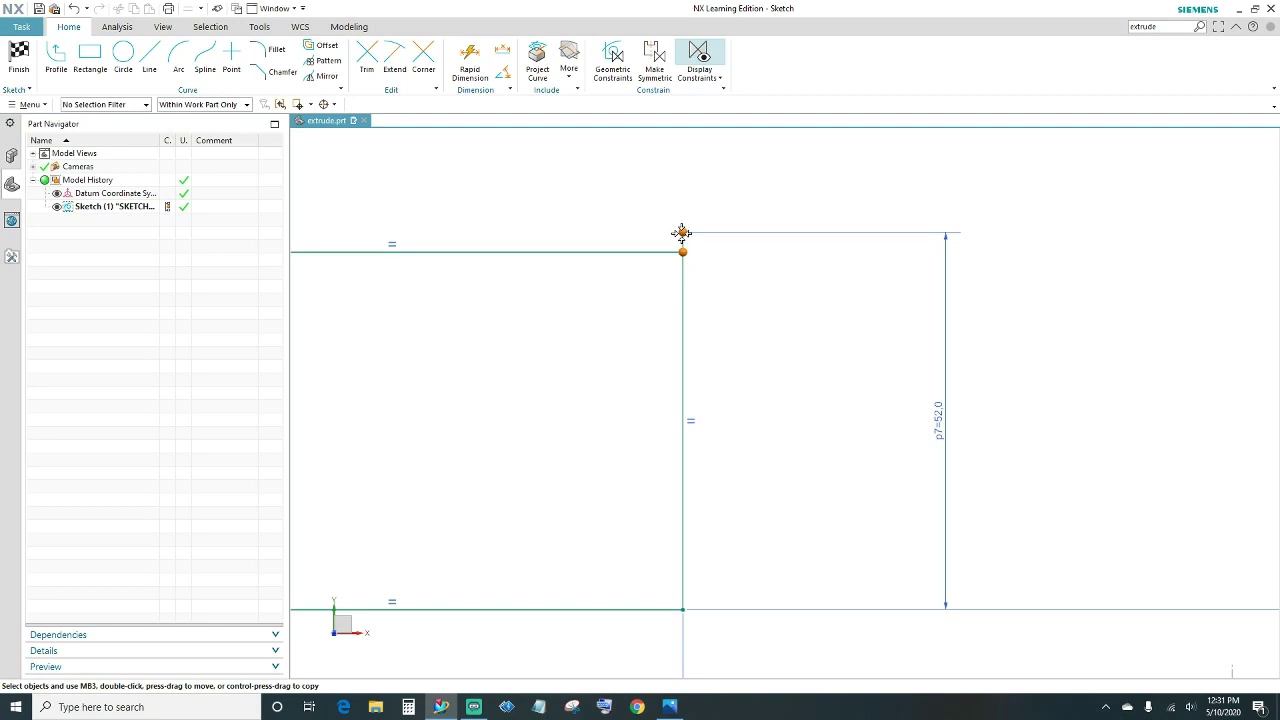
pyautogui.click(706, 213)
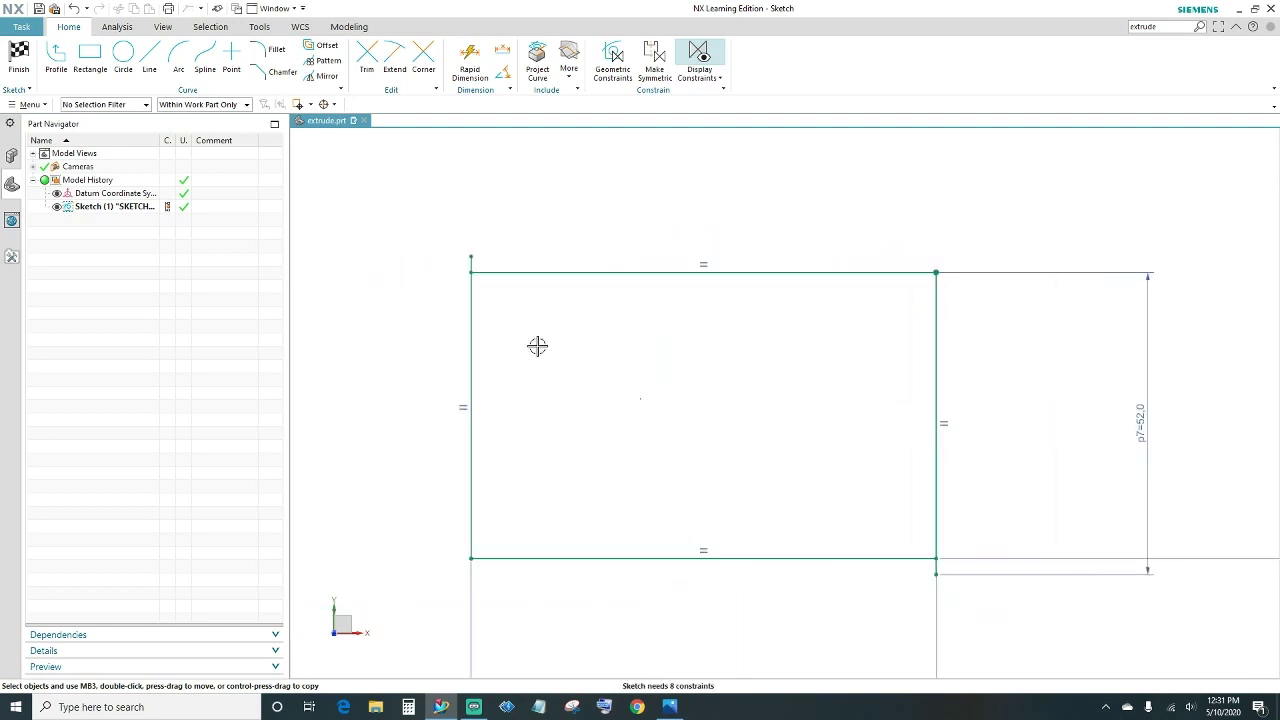
pyautogui.click(471, 258)
pyautogui.click(471, 272)
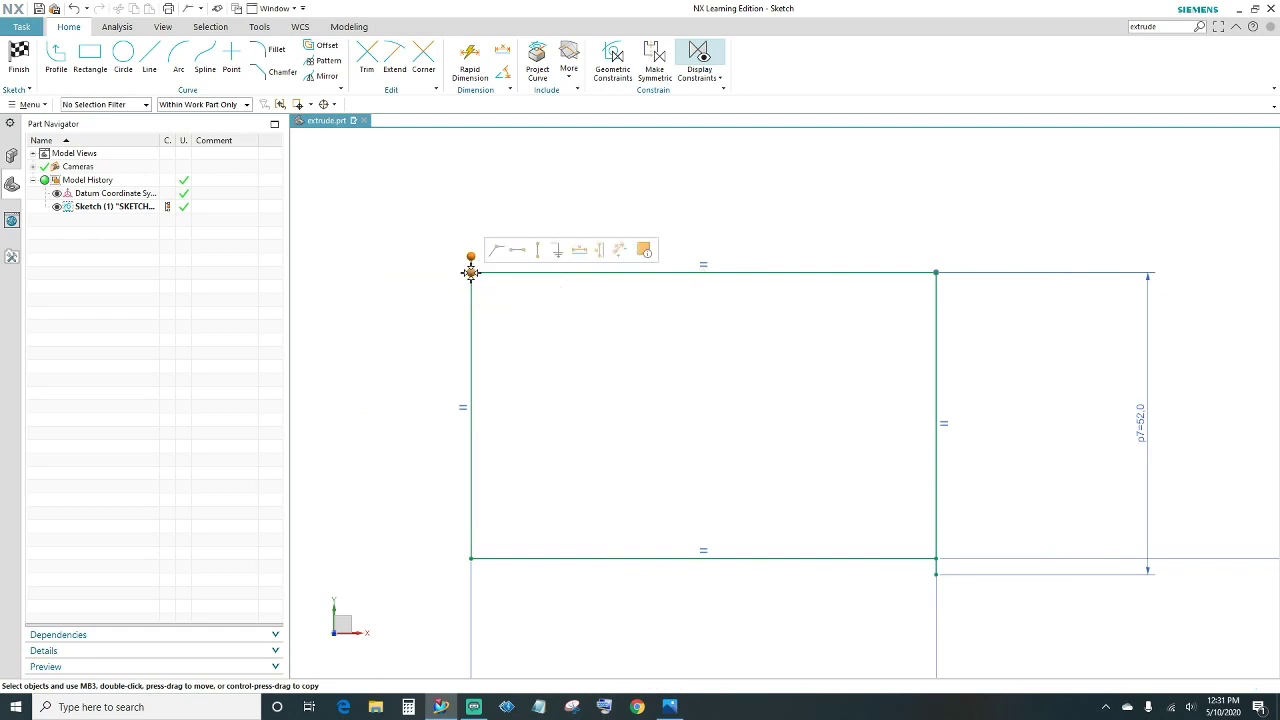
pyautogui.click(497, 249)
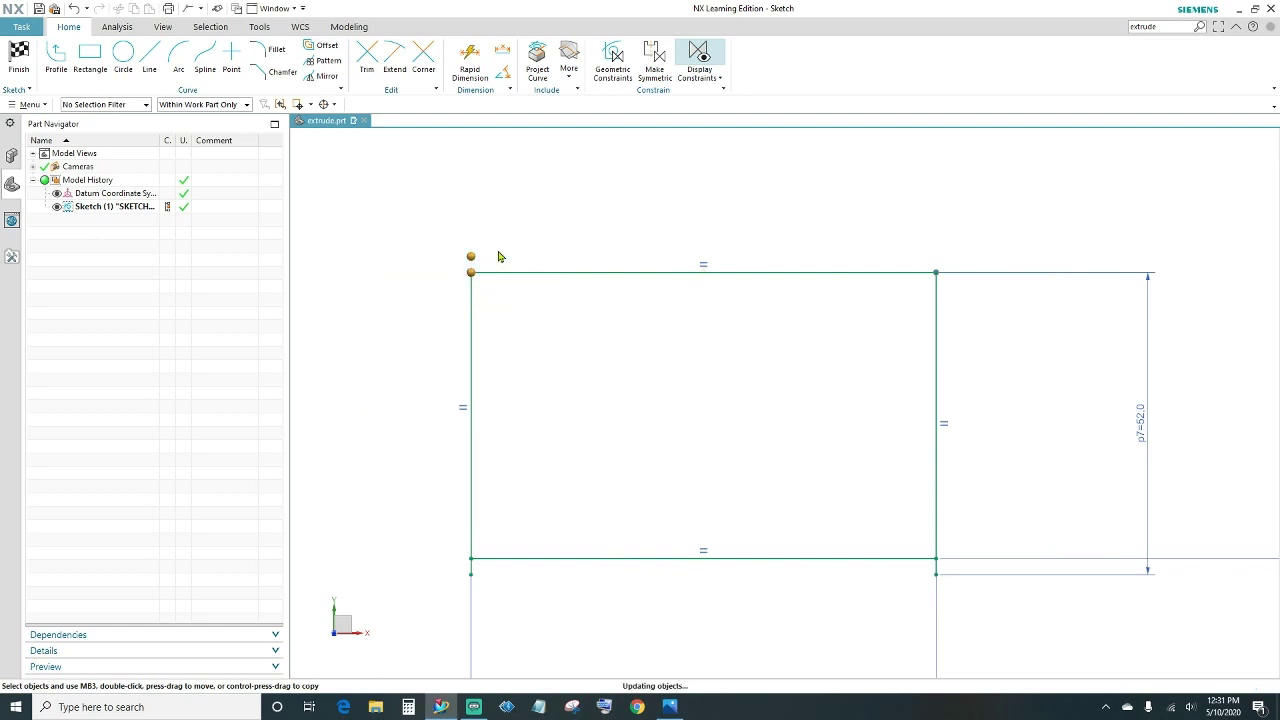
# Step: Make the separated line endpoints coincident at the rectangle's lower-left and lower-right corners
pyautogui.click(471, 573)
pyautogui.click(471, 558)
pyautogui.click(495, 536)
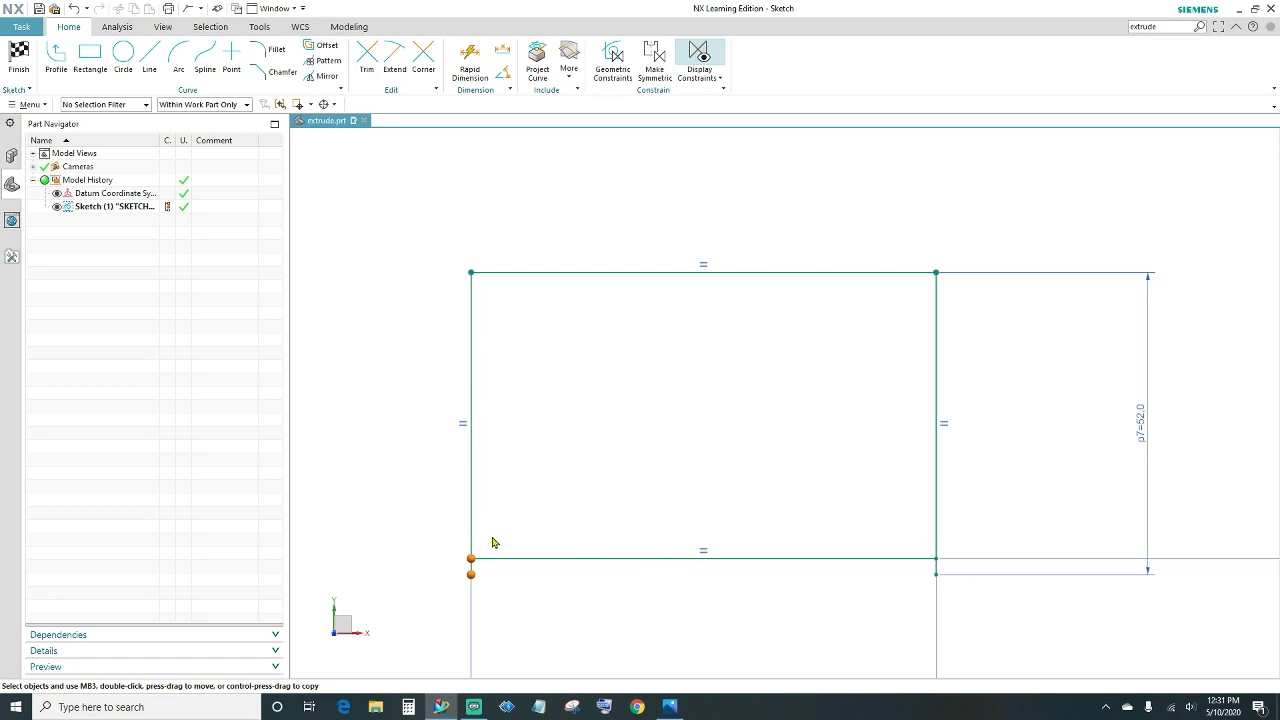
pyautogui.click(936, 574)
pyautogui.click(938, 558)
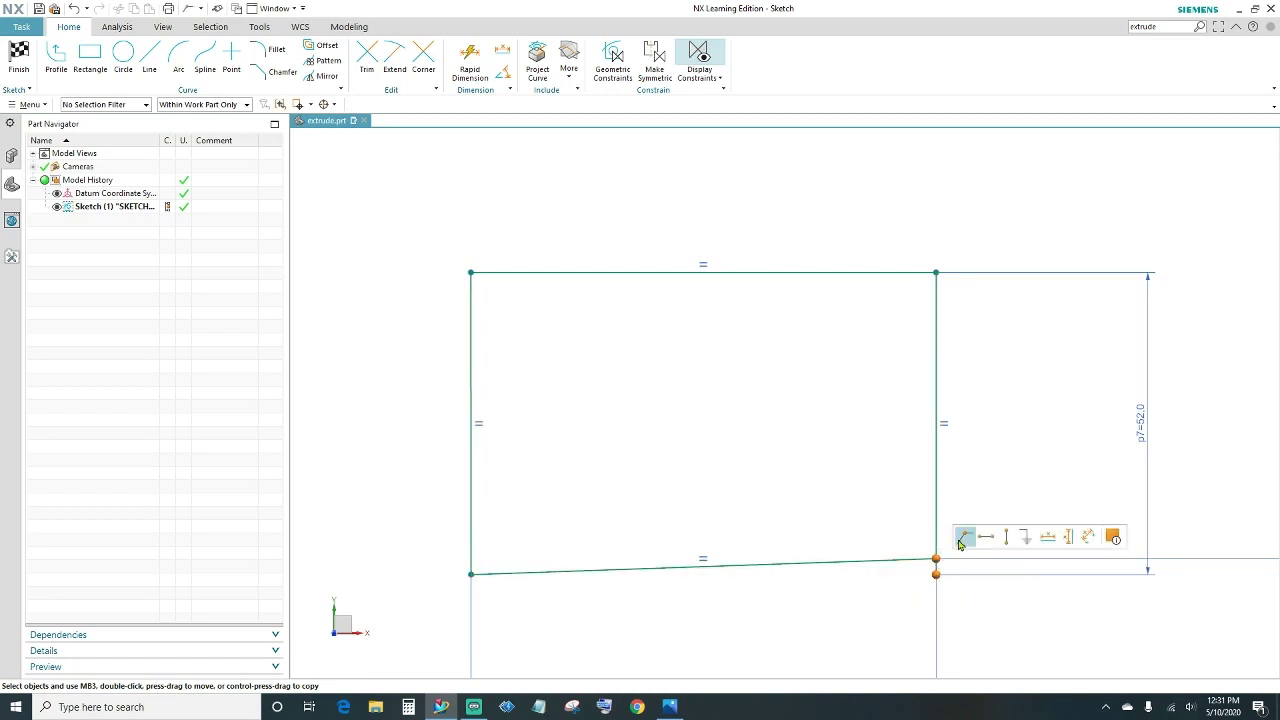
pyautogui.click(959, 535)
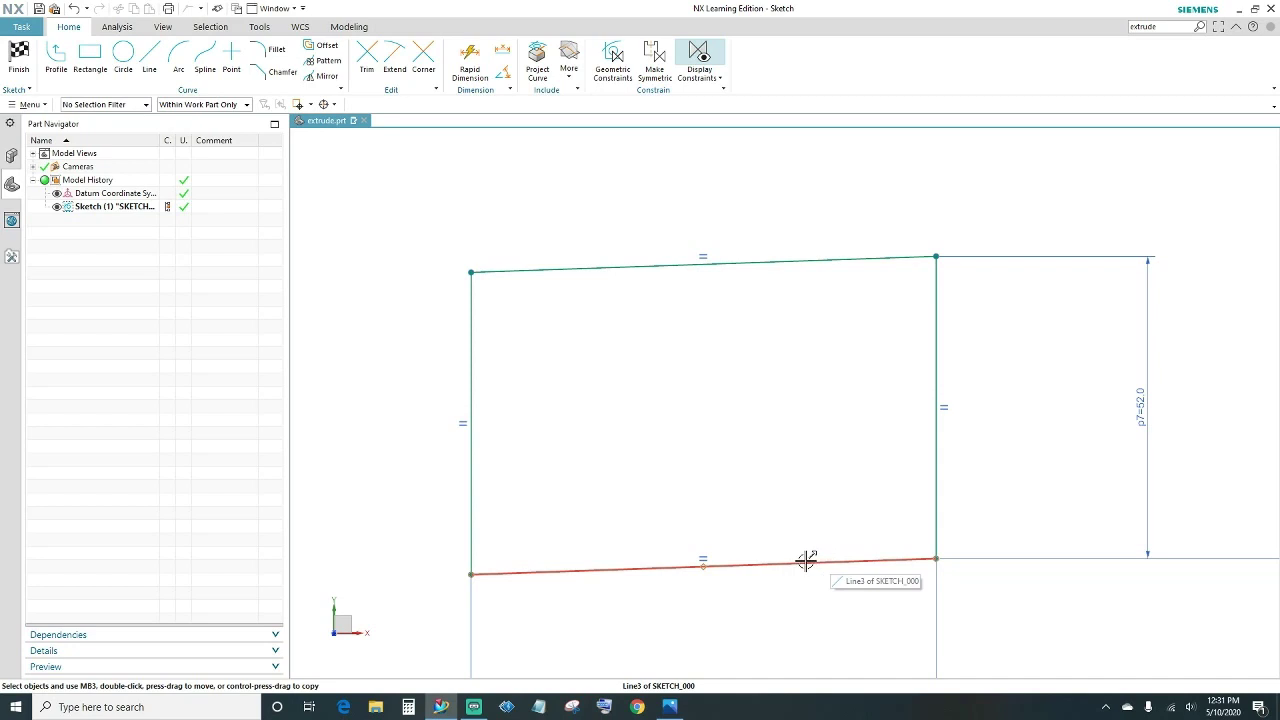
# Step: Constrain the rectangle's bottom edge to horizontal and its right edge to vertical, and finish the sketch
pyautogui.scroll(-4, 808, 560)
pyautogui.keyDown('shift'); pyautogui.moveTo(670, 540); pyautogui.dragTo(667, 538, button='middle'); pyautogui.keyUp('shift')
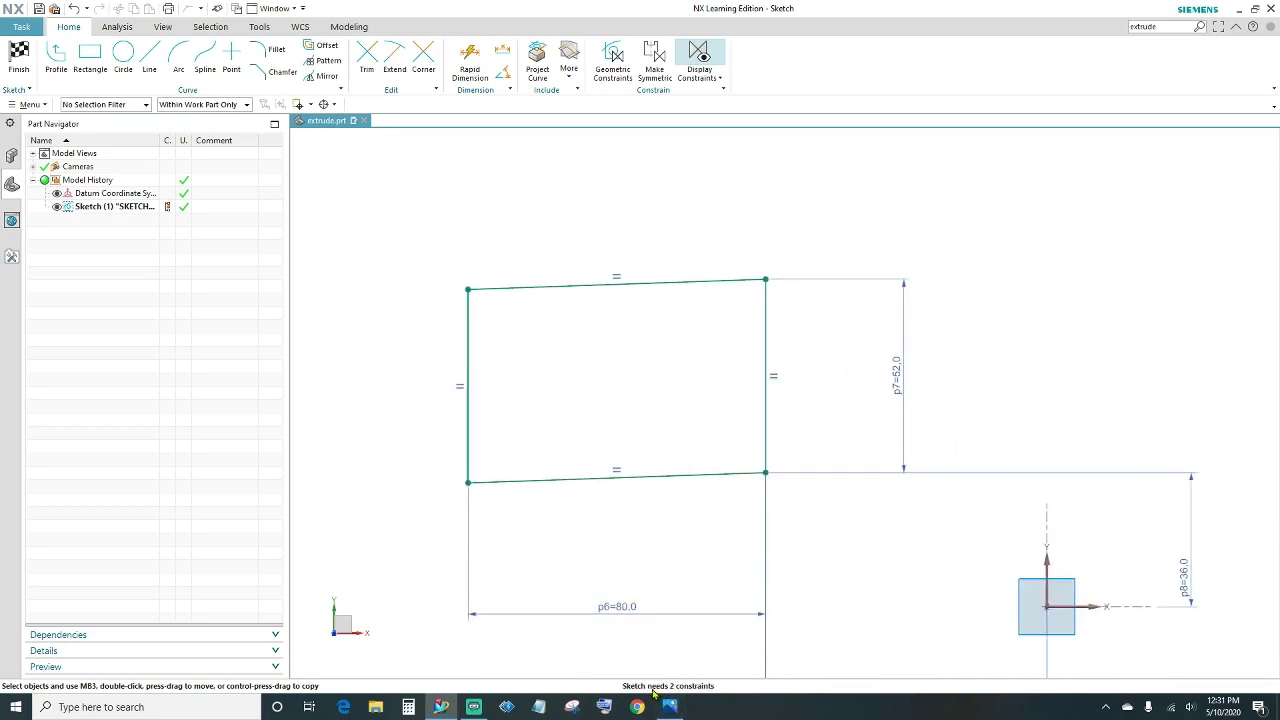
pyautogui.click(694, 476)
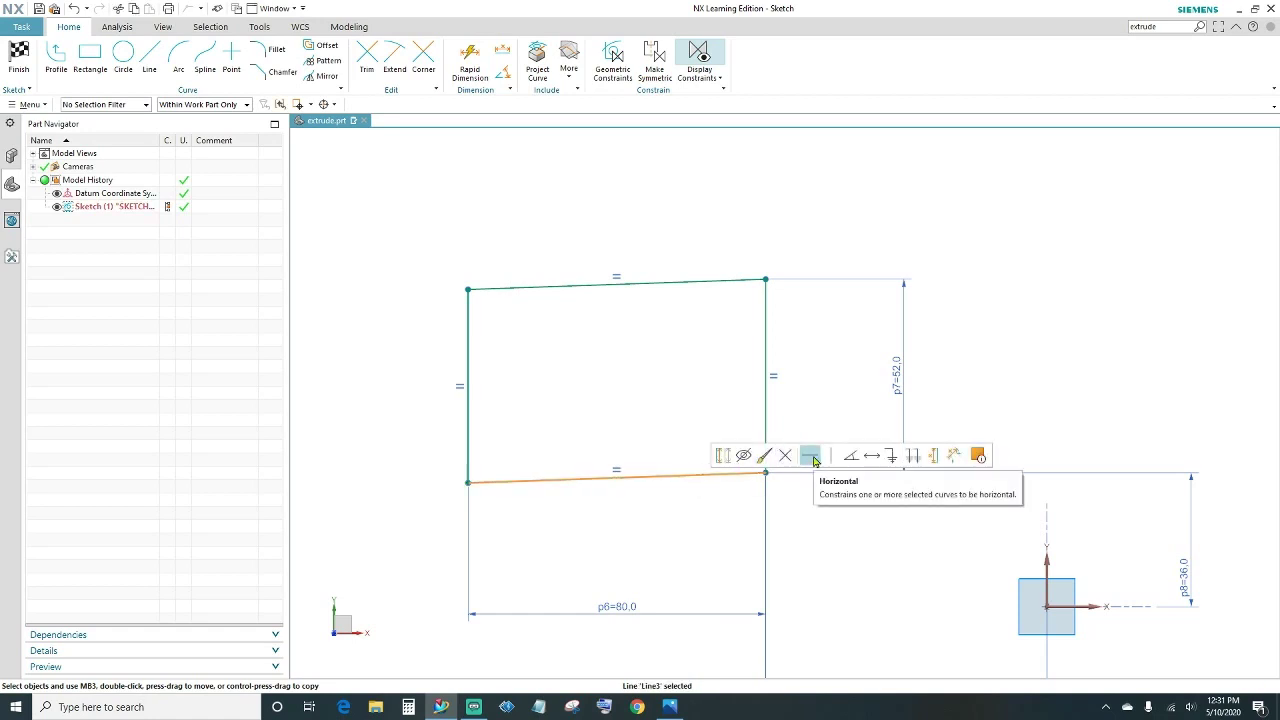
pyautogui.click(813, 457)
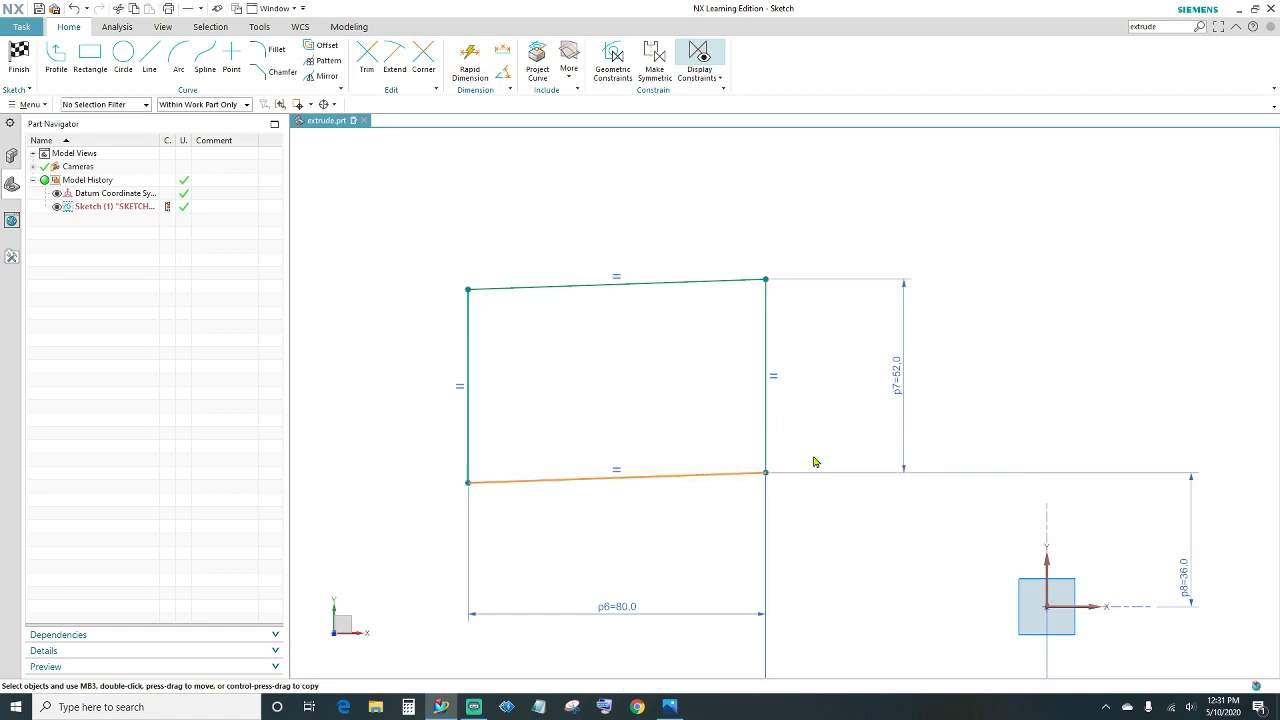
pyautogui.click(766, 428)
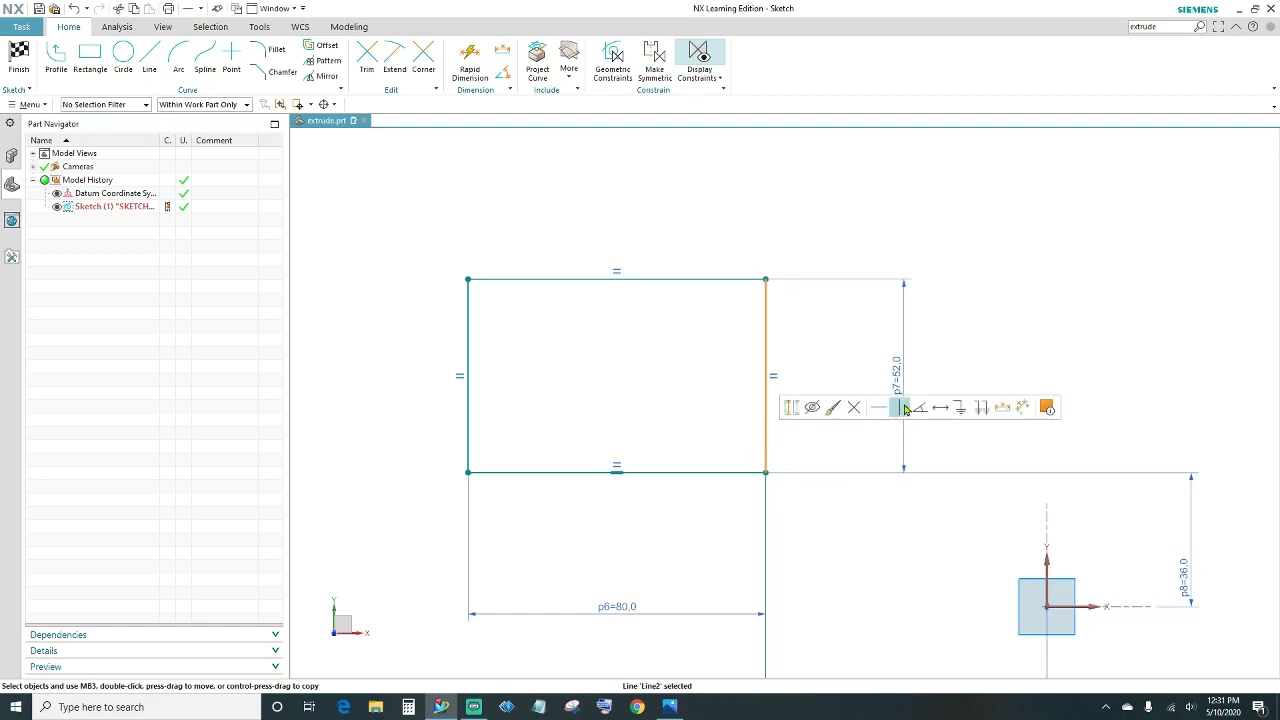
pyautogui.click(902, 405)
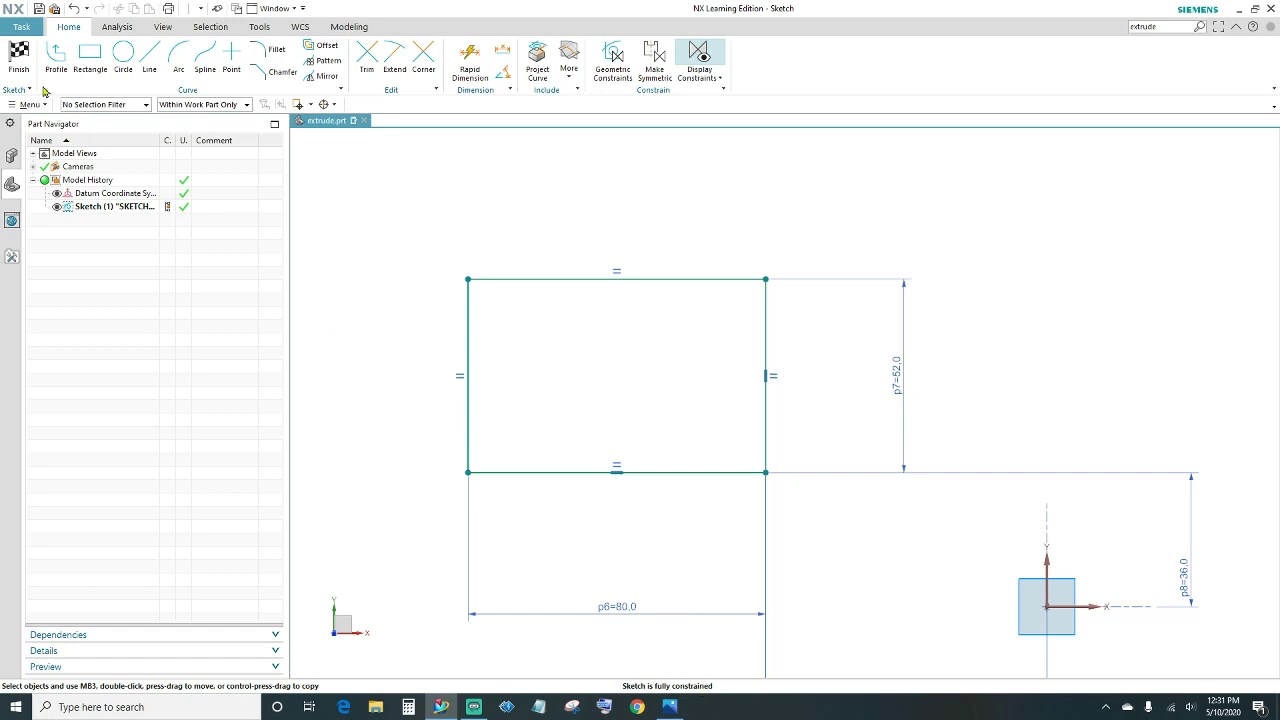
pyautogui.click(18, 60)
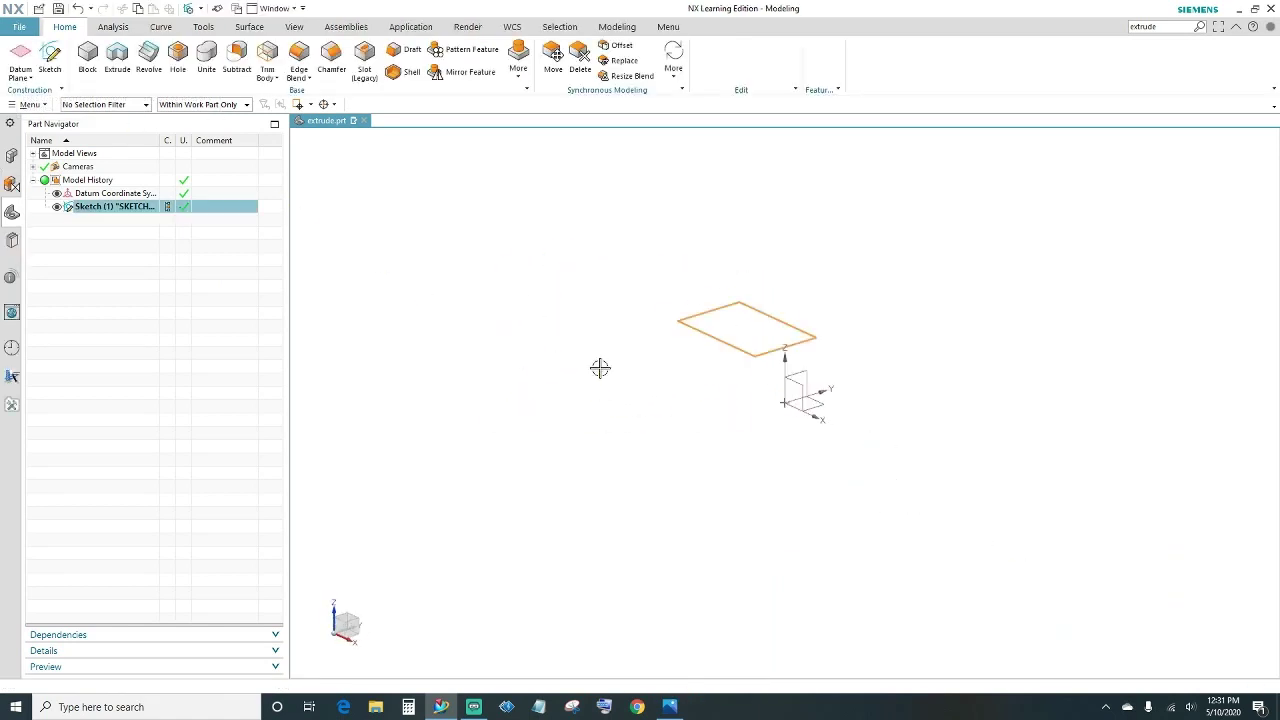
pyautogui.moveTo(600, 369)
pyautogui.mouseDown(button='middle')
pyautogui.moveTo(617, 369)
pyautogui.moveTo(637, 443)
pyautogui.moveTo(597, 463)
pyautogui.mouseUp(button='middle')
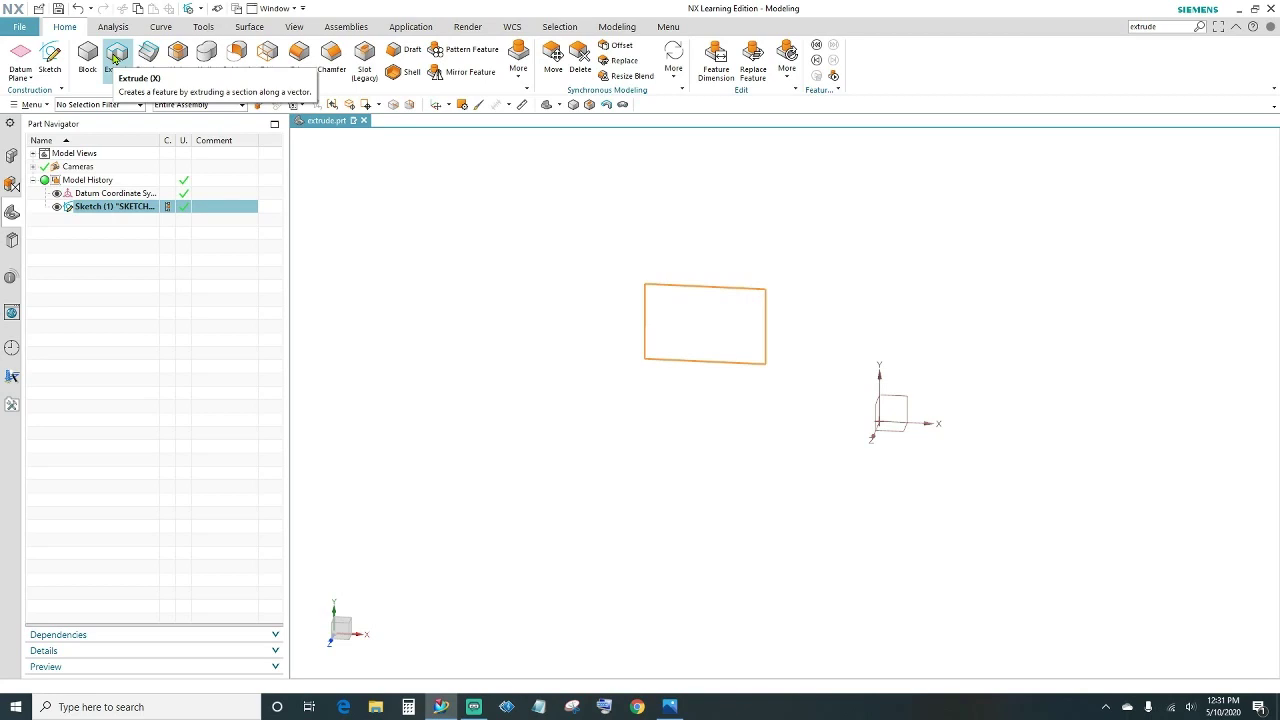
pyautogui.click(114, 58)
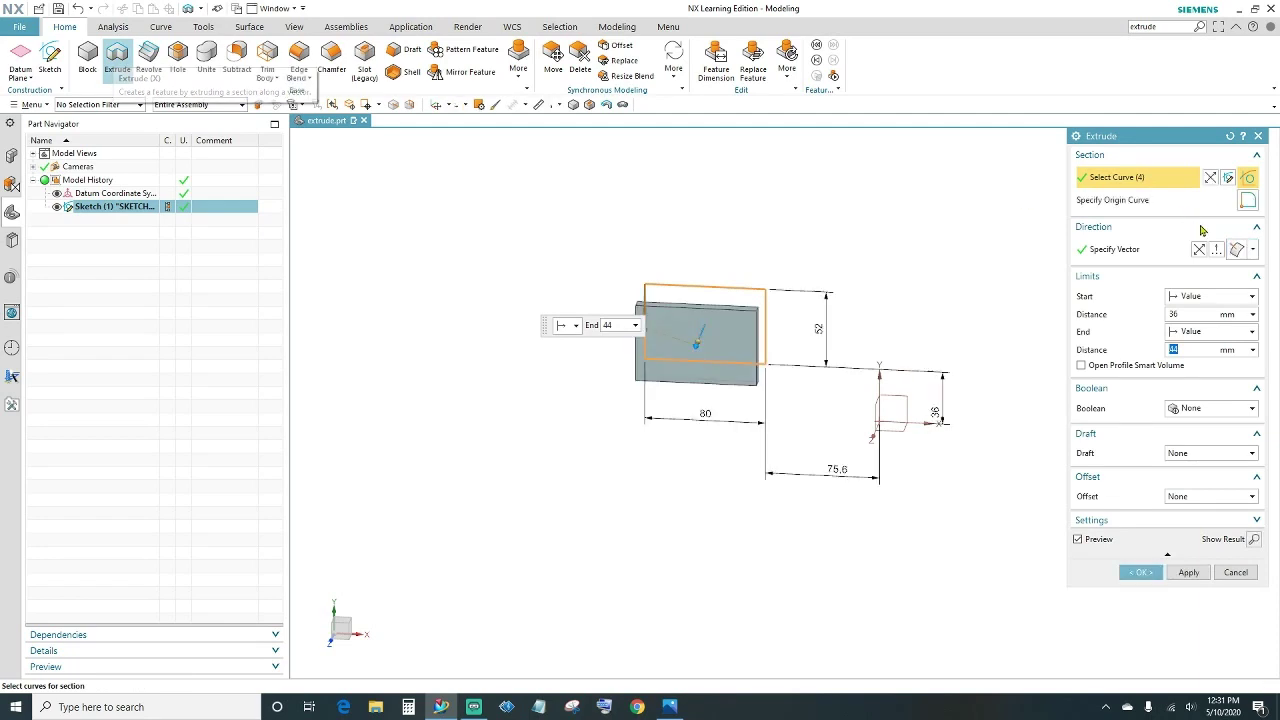
pyautogui.click(1259, 137)
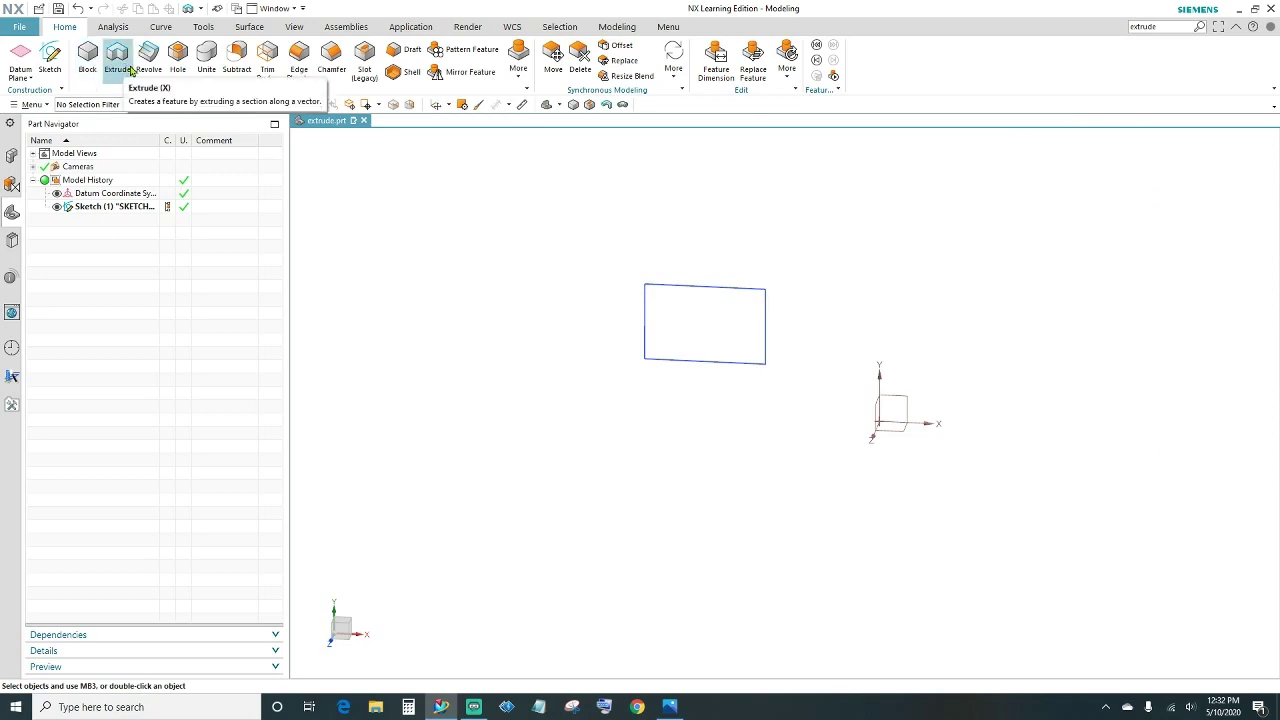
# Step: Search the available commands for extrude and open Extrude from the results, then close it and the search
pyautogui.doubleClick(1163, 27)
pyautogui.press('Return')
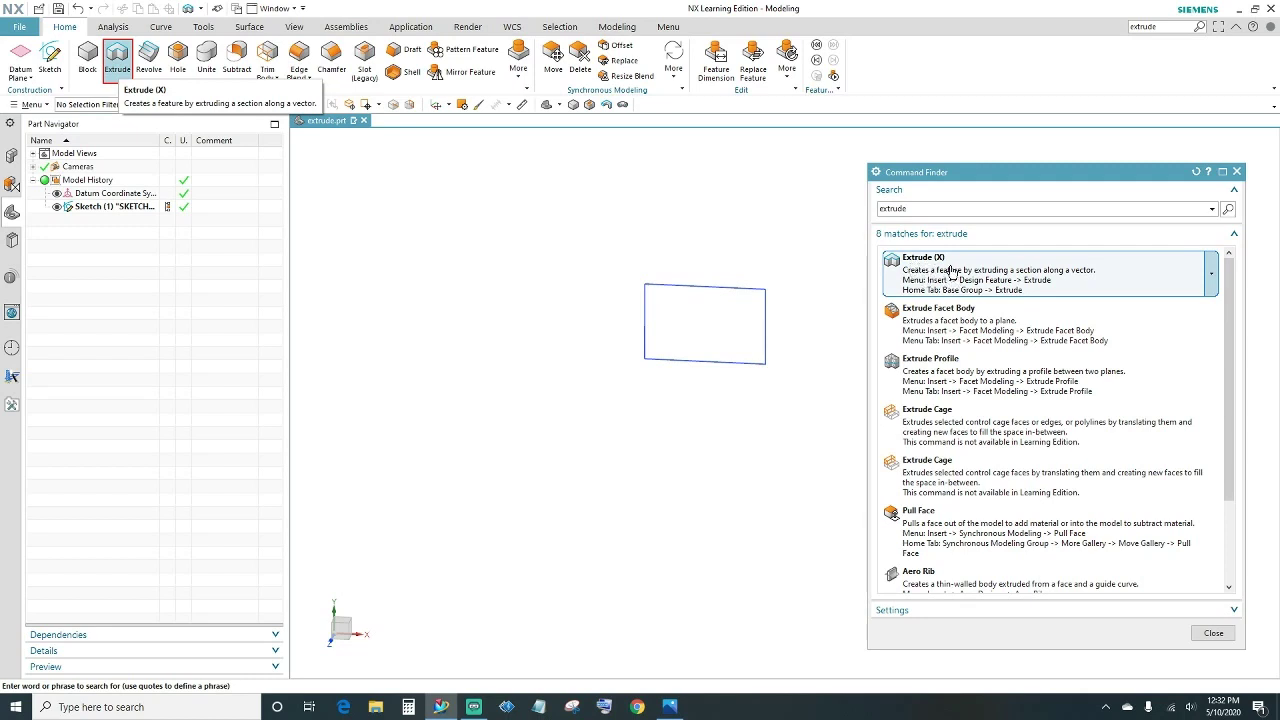
pyautogui.click(1211, 279)
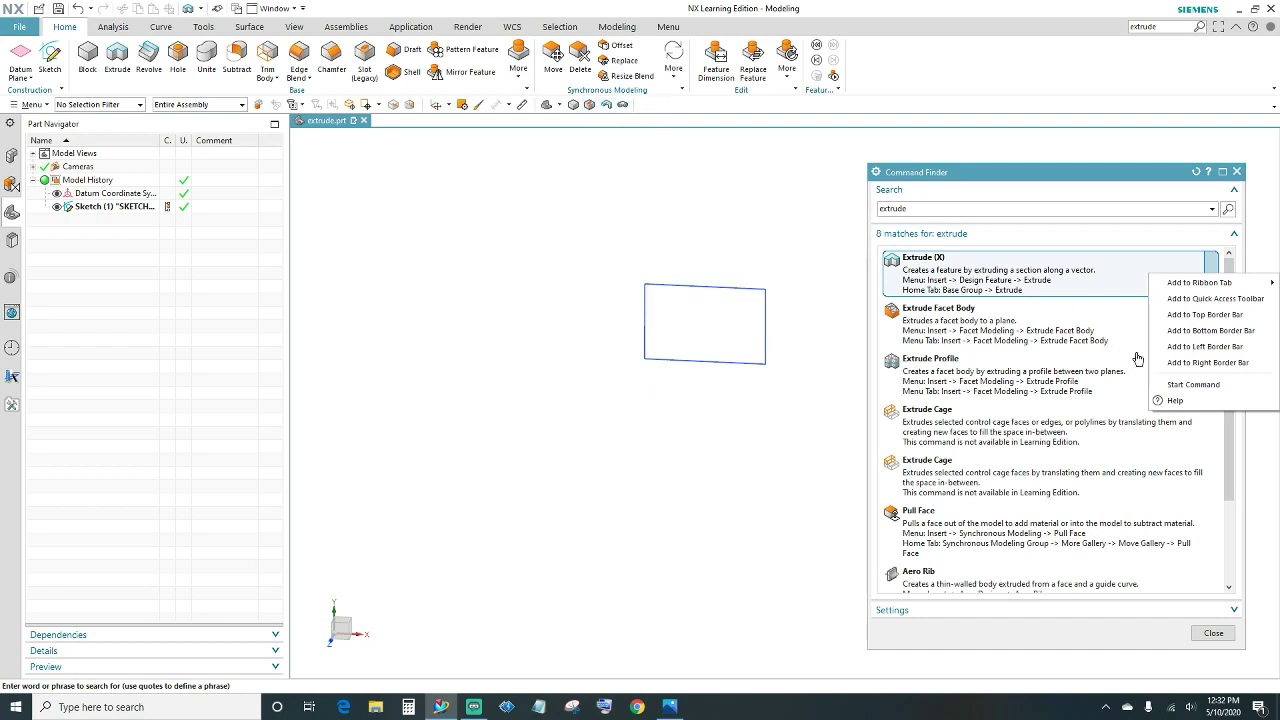
pyautogui.click(927, 262)
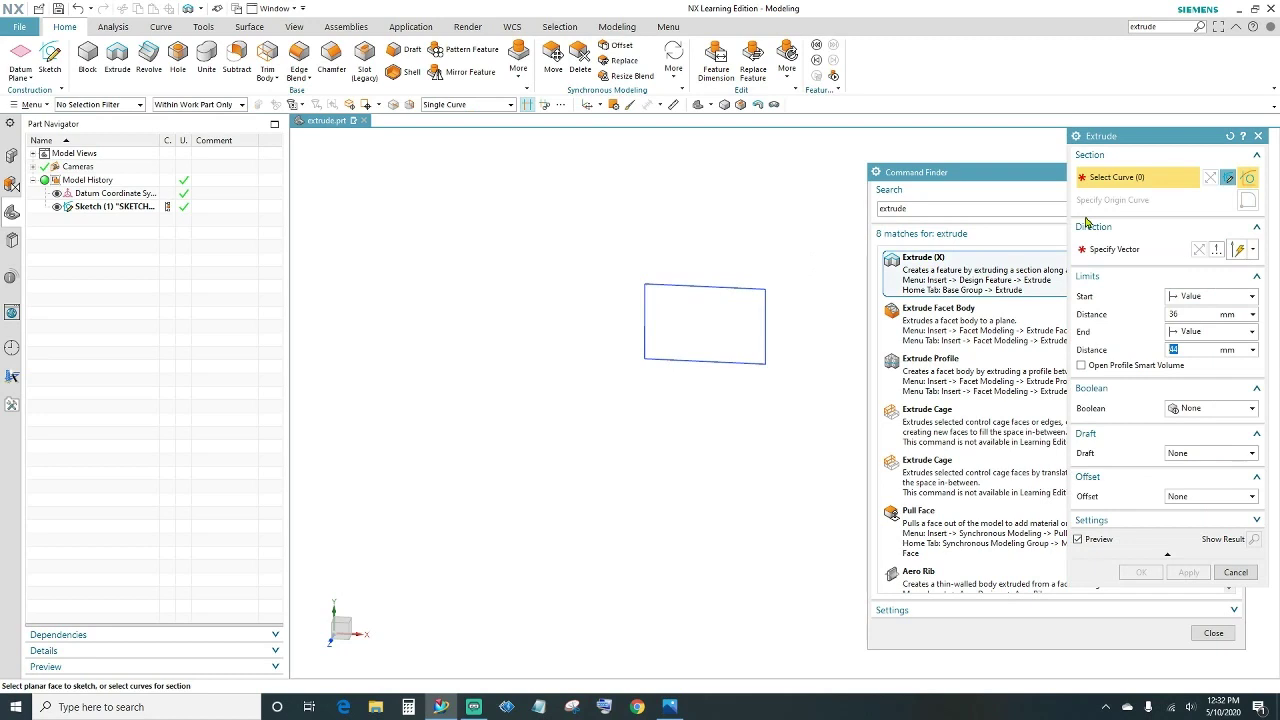
pyautogui.moveTo(1123, 137); pyautogui.dragTo(1016, 188)
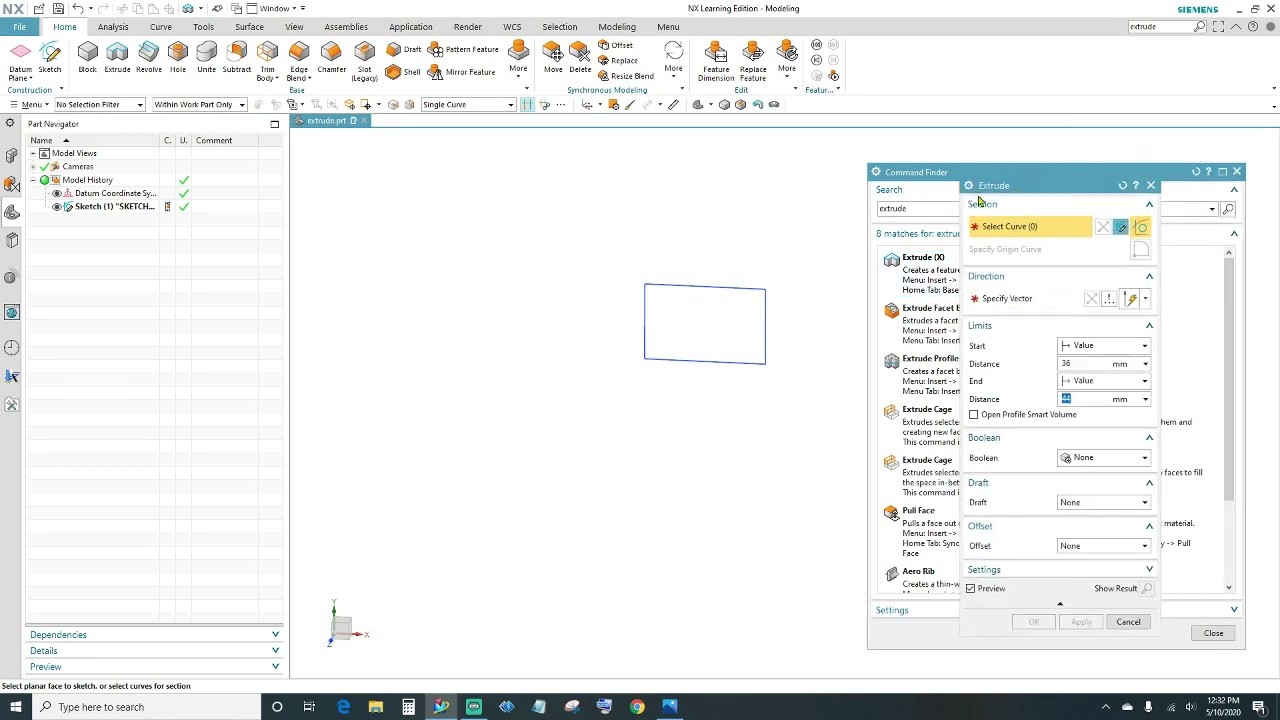
pyautogui.click(1151, 187)
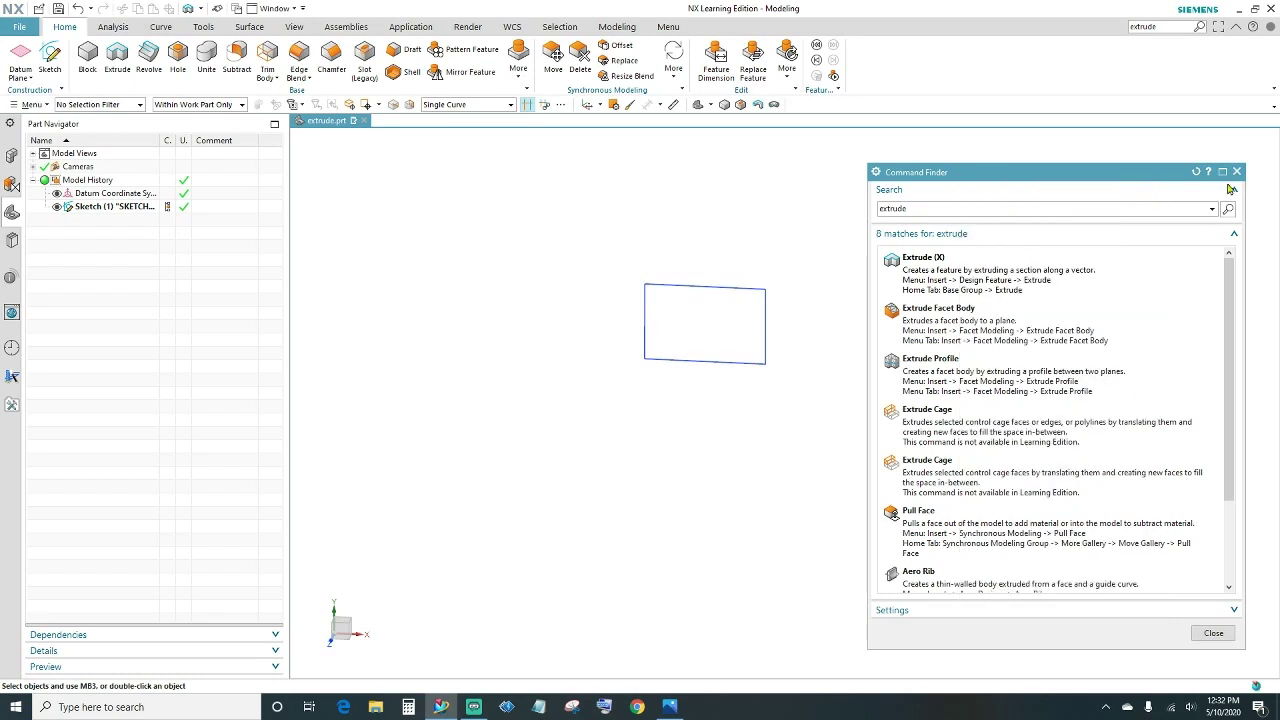
pyautogui.click(1237, 171)
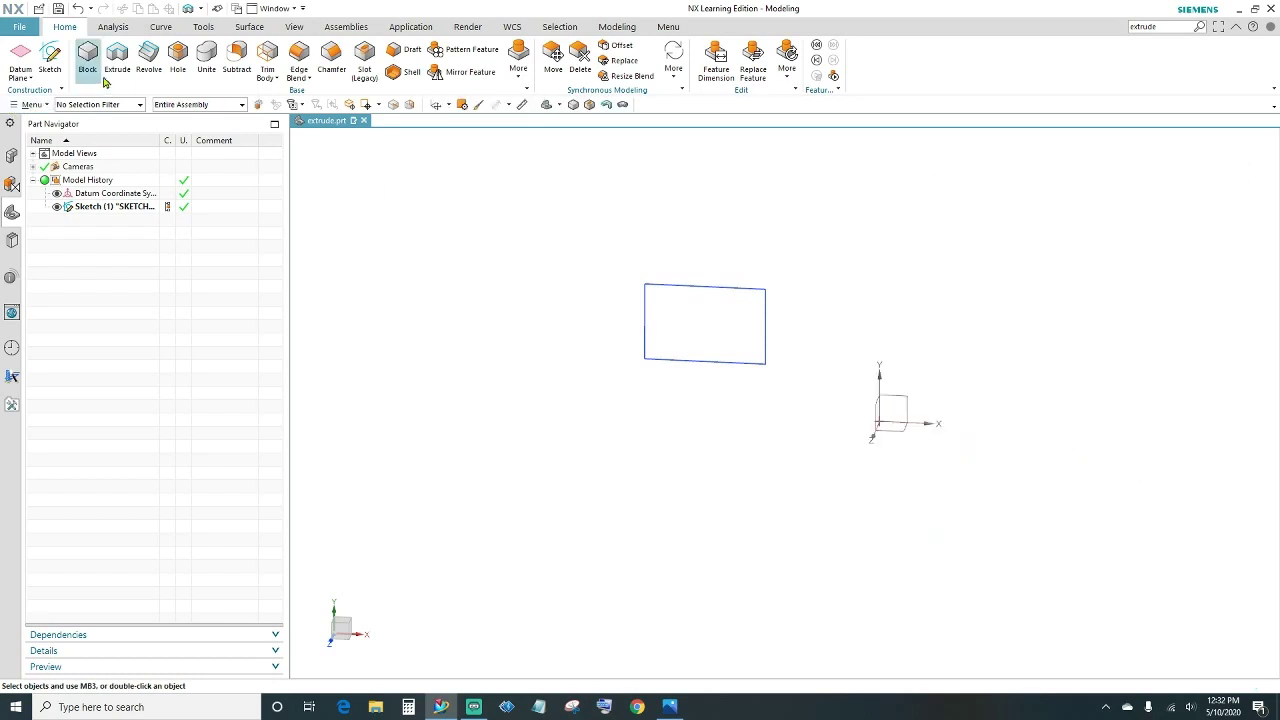
# Step: Start an Extrude and select the rectangle sketch as its section using the Connected Curves rule
pyautogui.click(31, 105)
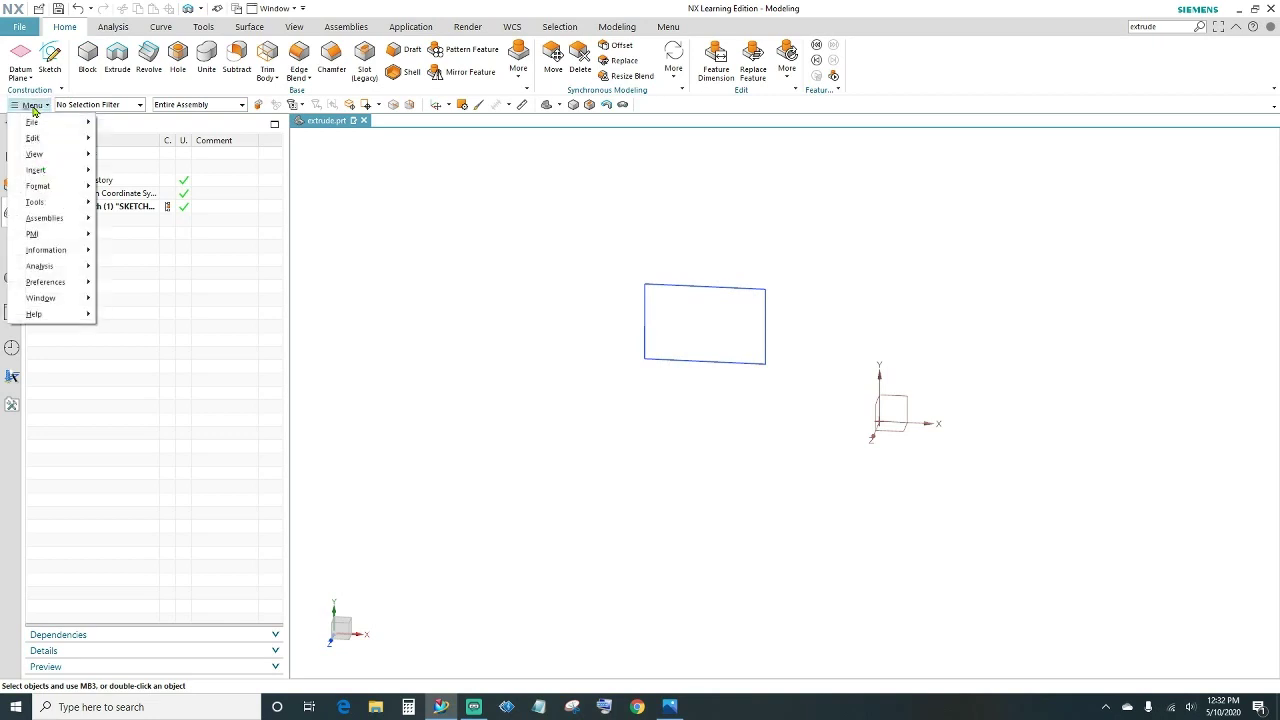
pyautogui.moveTo(38, 170)
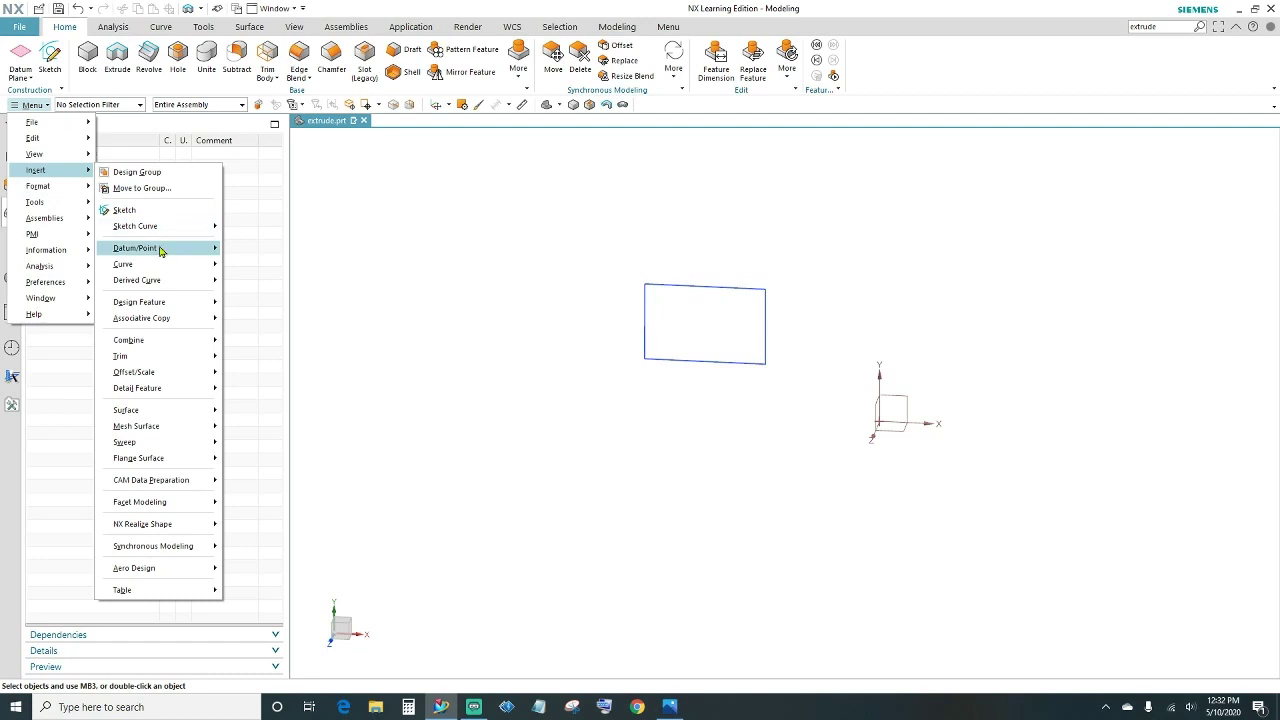
pyautogui.moveTo(157, 301)
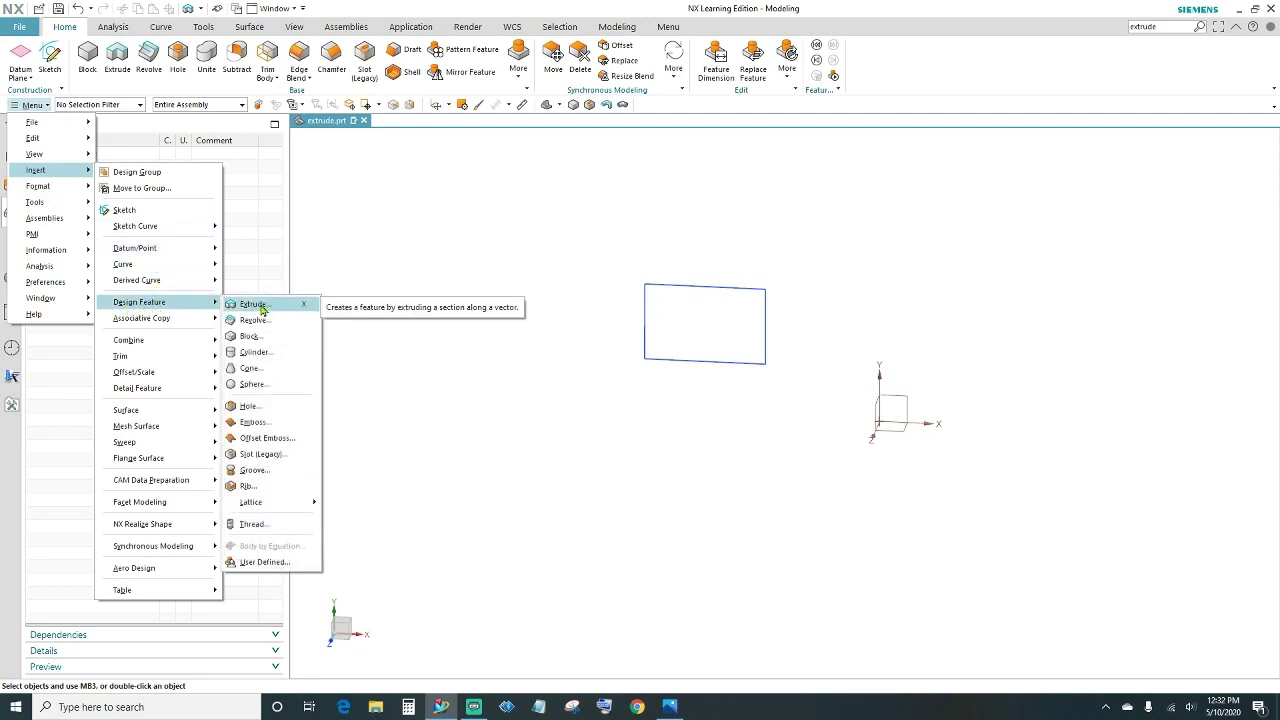
pyautogui.click(256, 304)
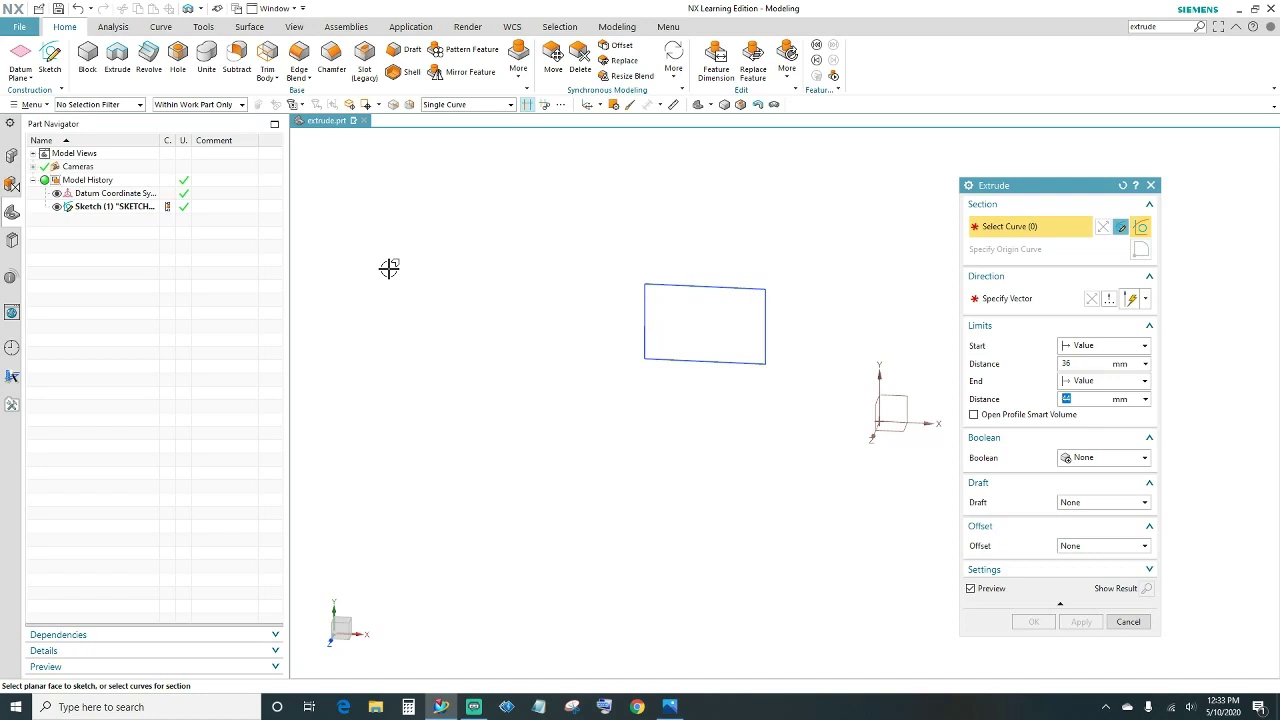
pyautogui.moveTo(1055, 185); pyautogui.dragTo(1141, 143)
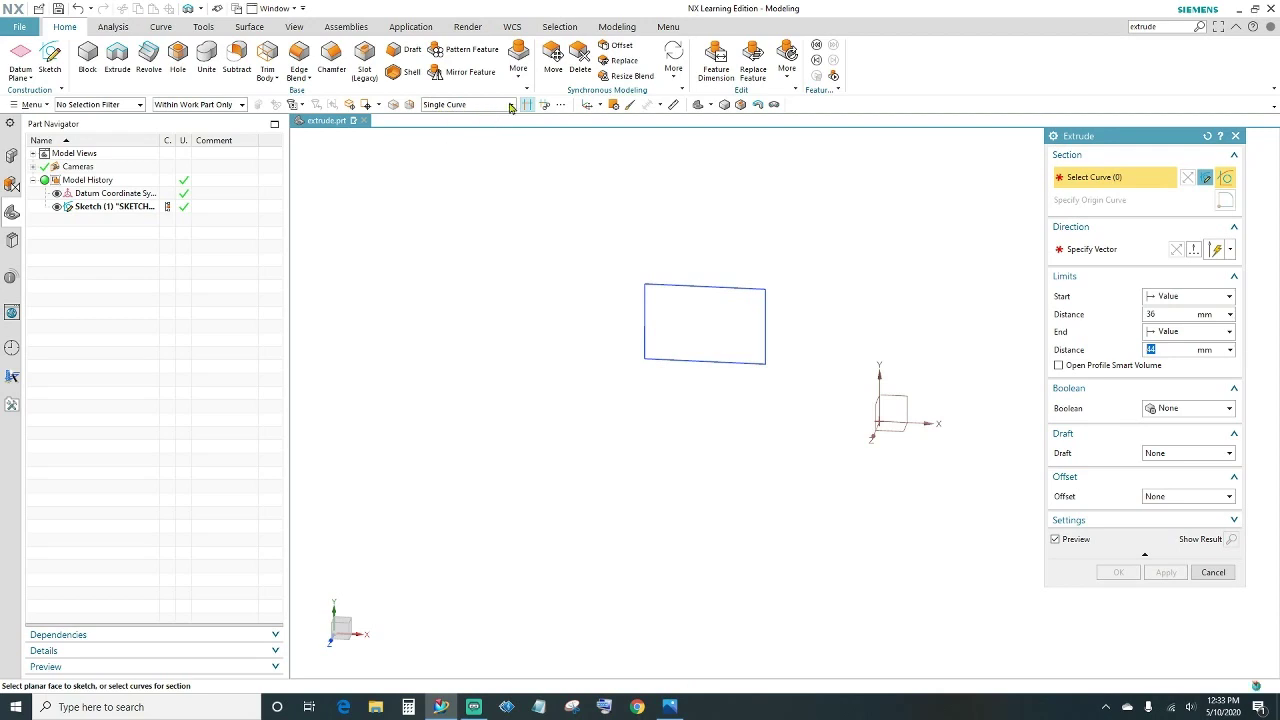
pyautogui.click(511, 105)
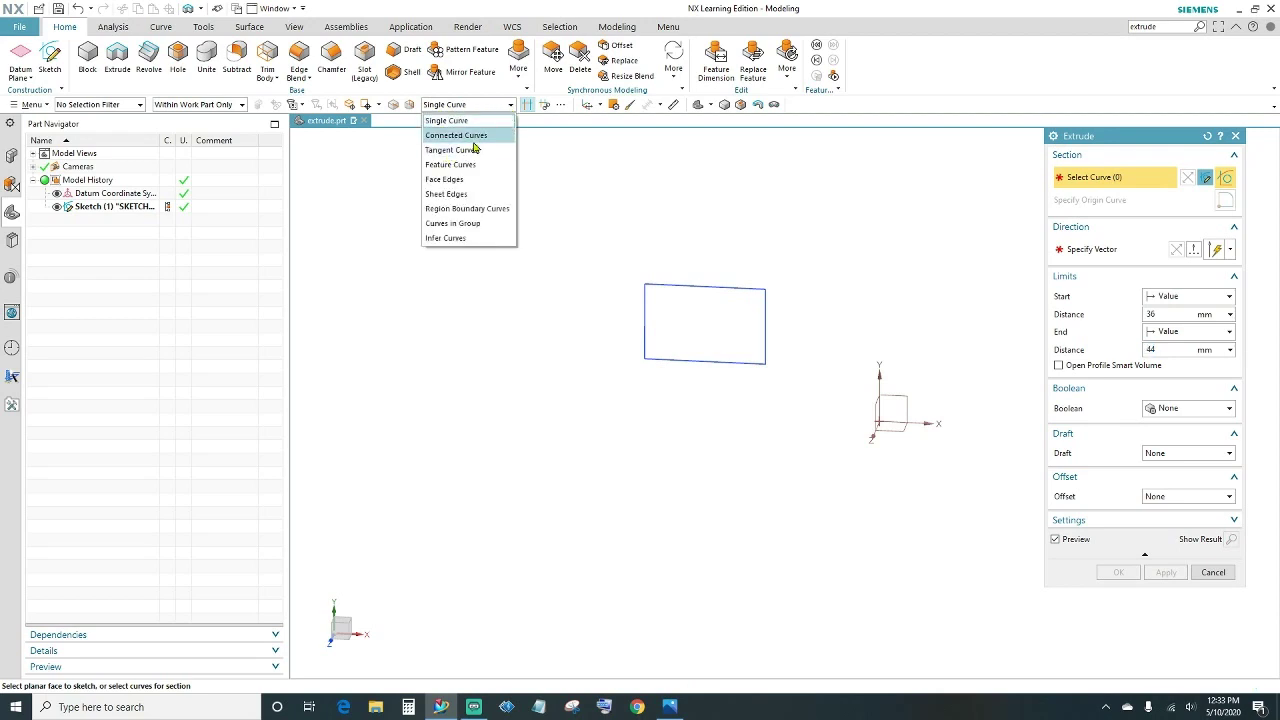
pyautogui.click(479, 137)
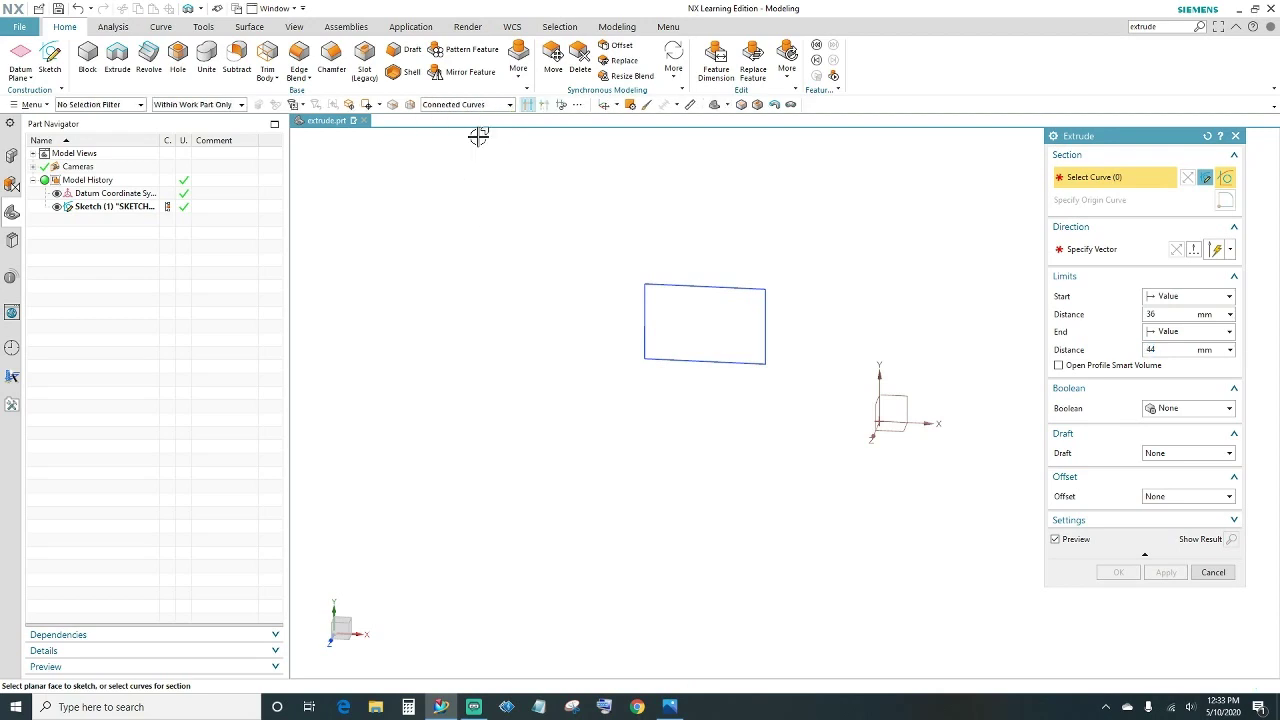
pyautogui.click(725, 287)
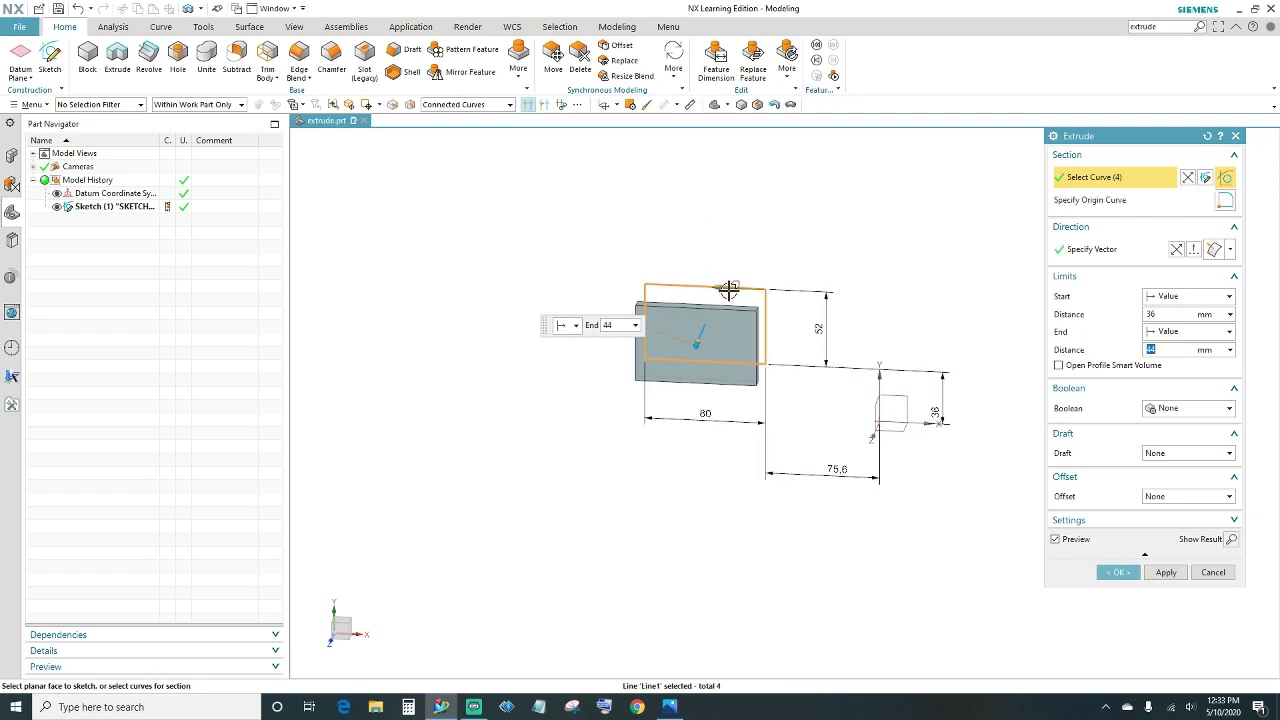
# Step: Set the extrusion limits to a start distance of 0 mm and an end distance of 8 mm
pyautogui.moveTo(698, 454); pyautogui.dragTo(710, 362, button='middle')
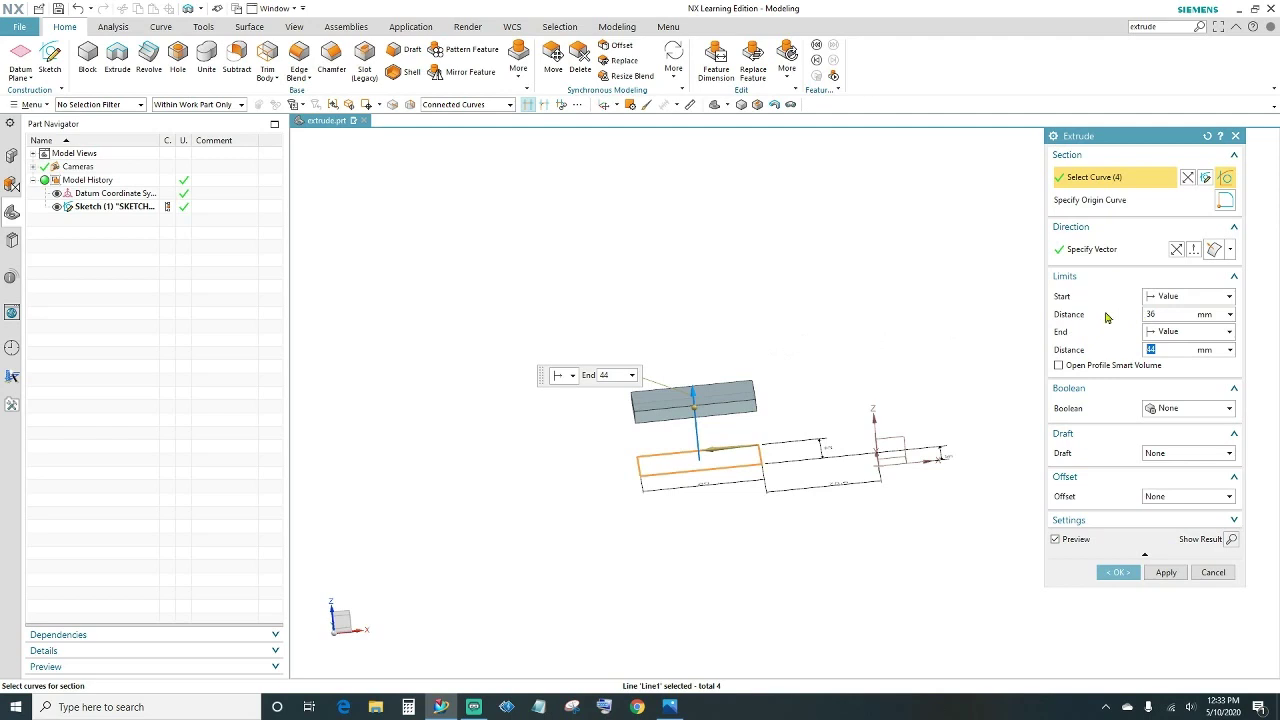
pyautogui.click(1175, 314)
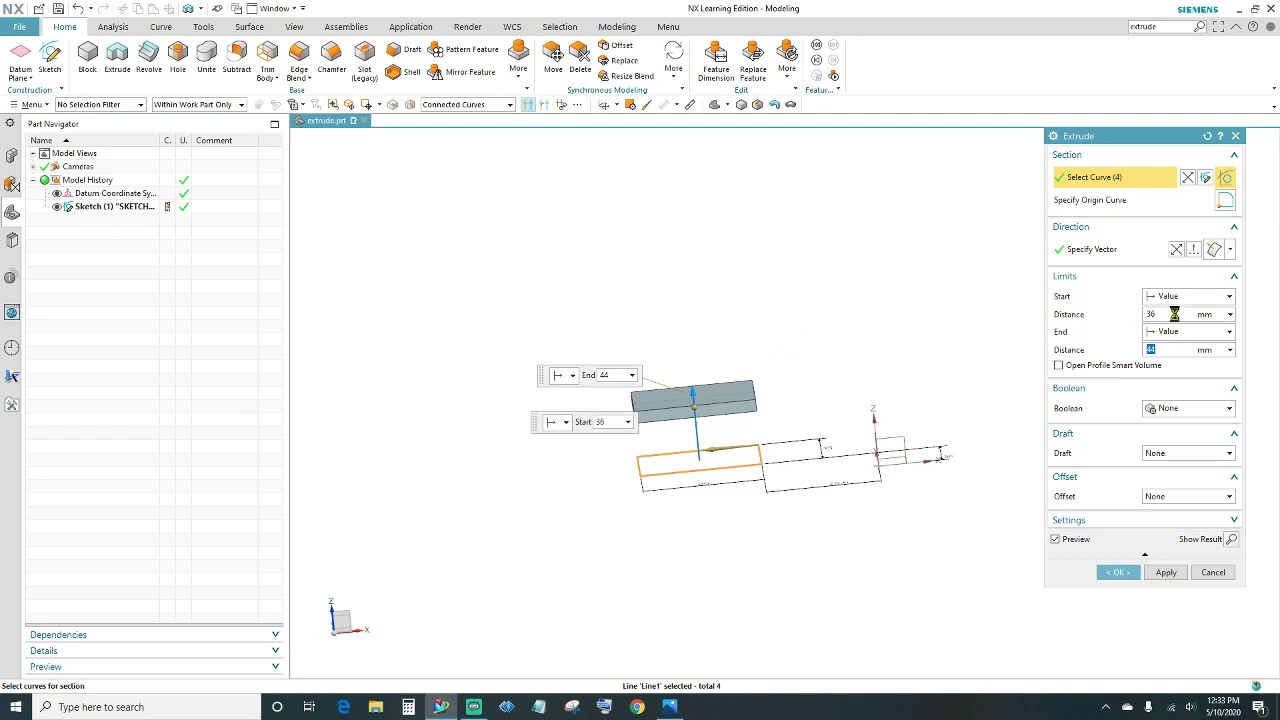
pyautogui.write('0')
pyautogui.press('Tab')
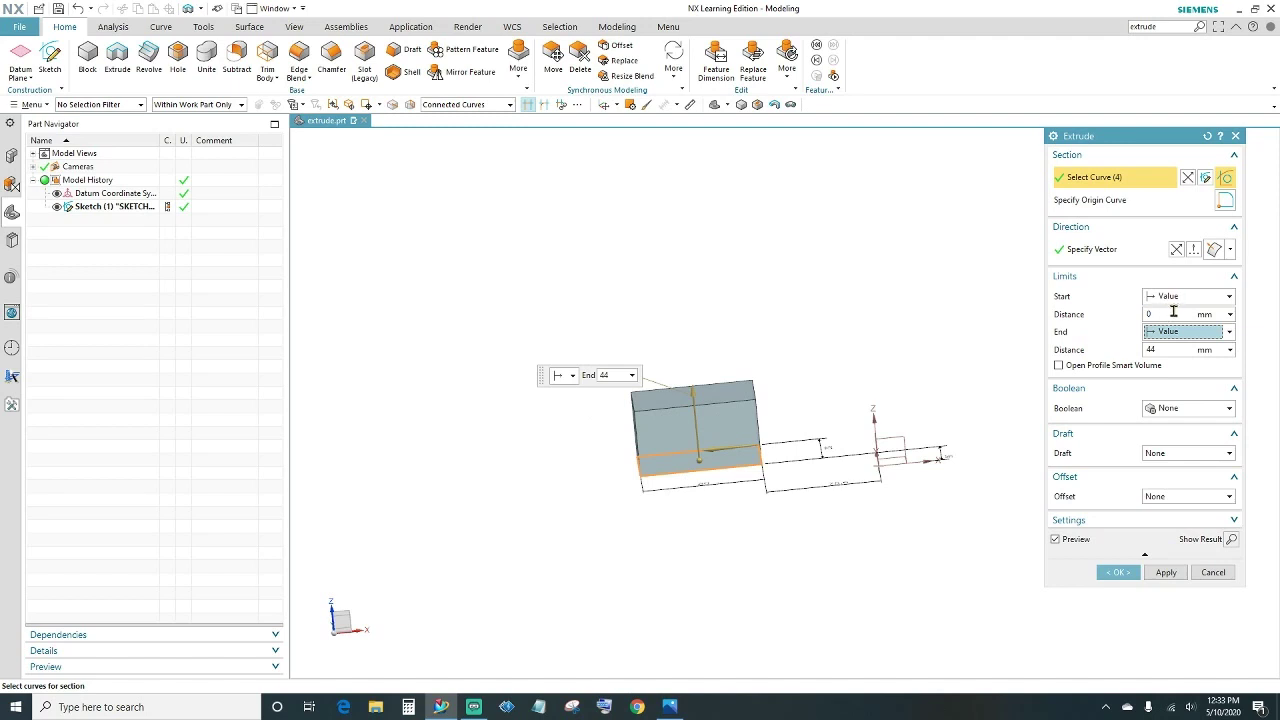
pyautogui.click(1157, 349)
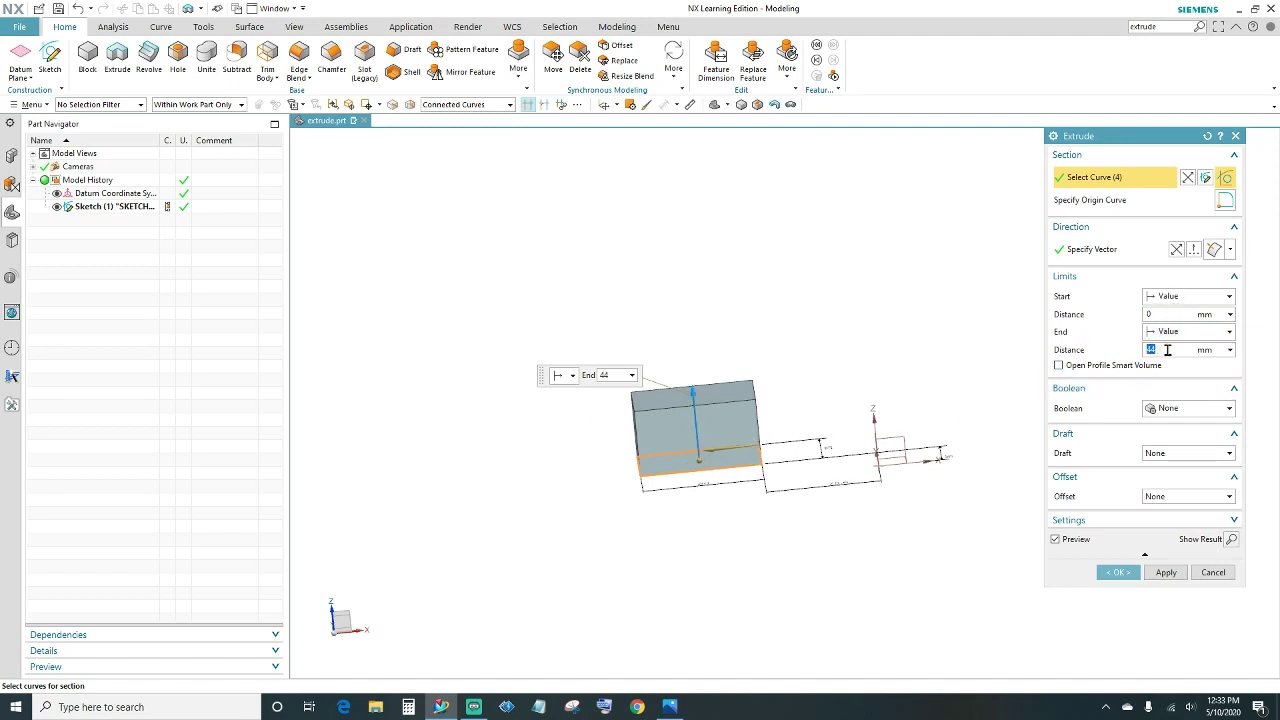
pyautogui.write('8')
pyautogui.press('Tab')
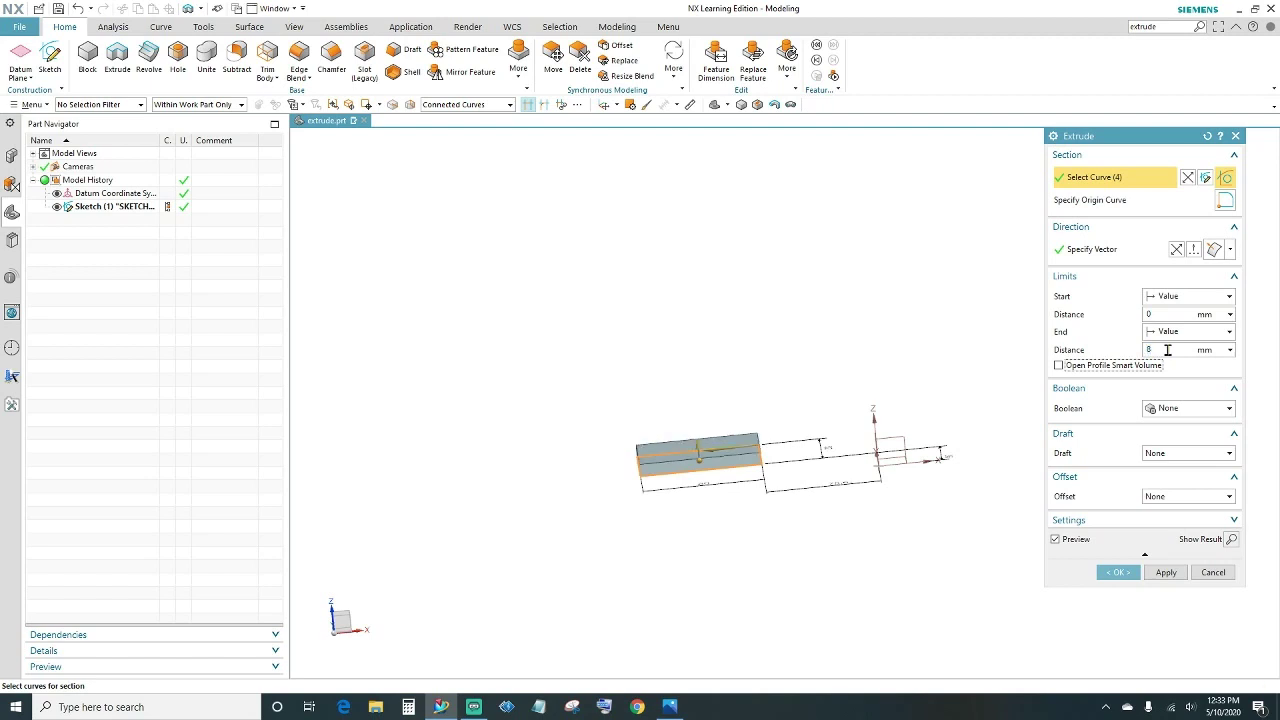
# Step: Check the base thickness against the reference drawing and create the 8 mm extrusion of the rectangle
pyautogui.hotkey('alt', 'Tab')
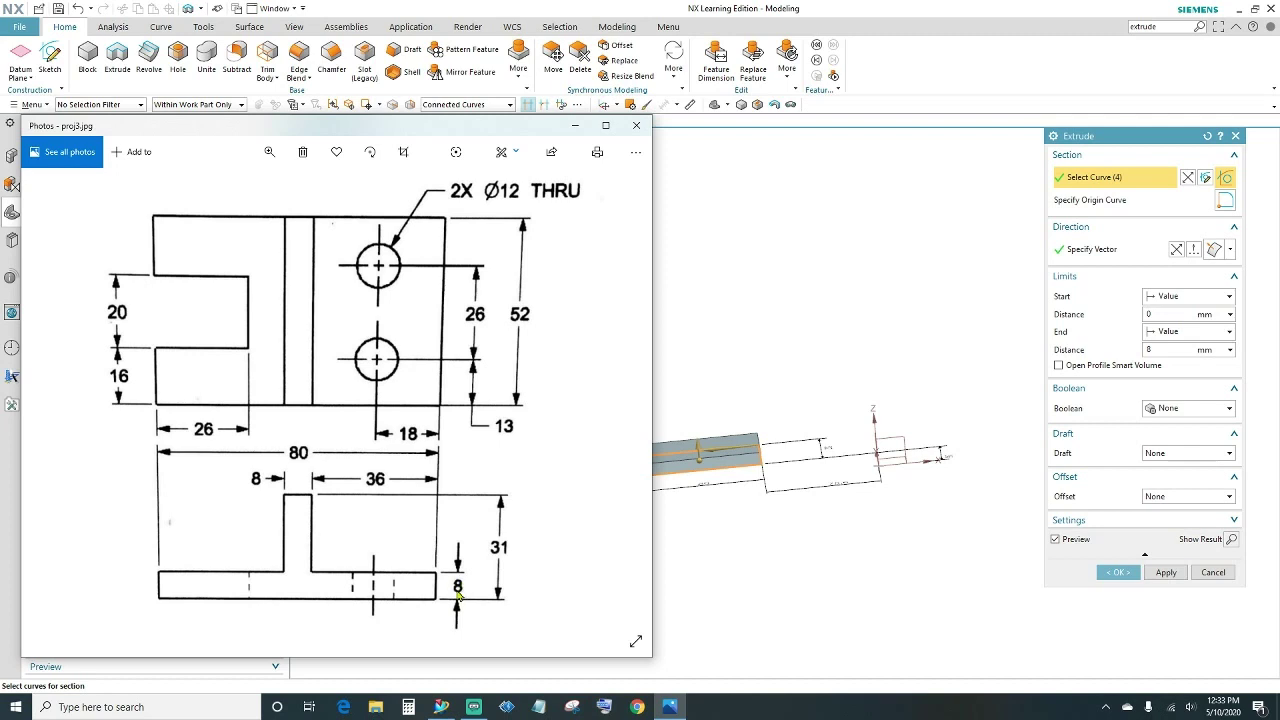
pyautogui.click(575, 125)
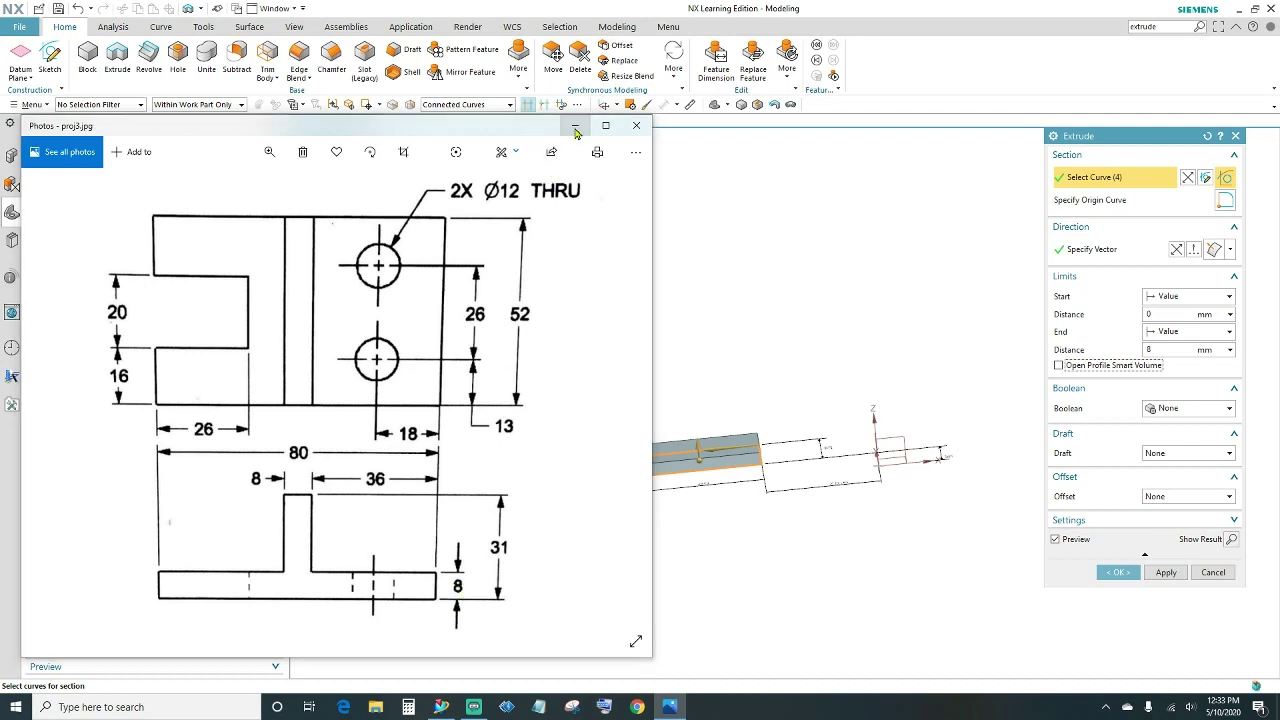
pyautogui.click(1167, 349)
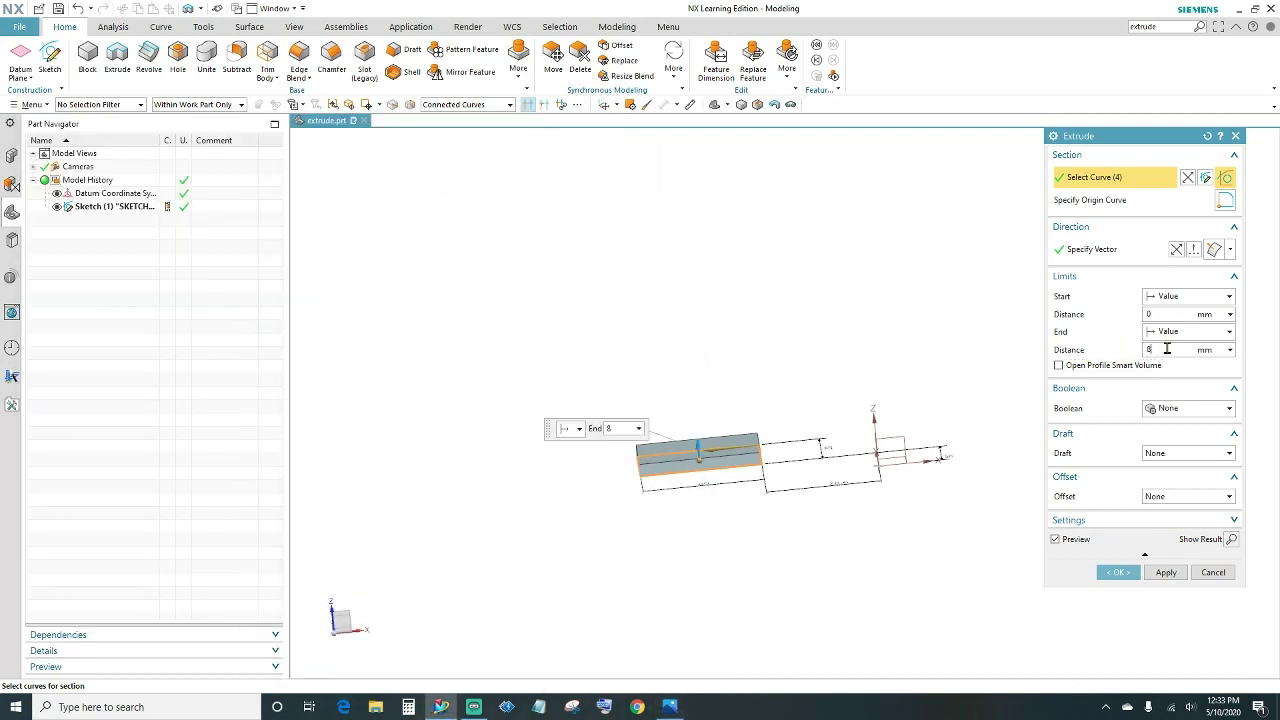
pyautogui.moveTo(760, 534); pyautogui.dragTo(749, 566, button='middle')
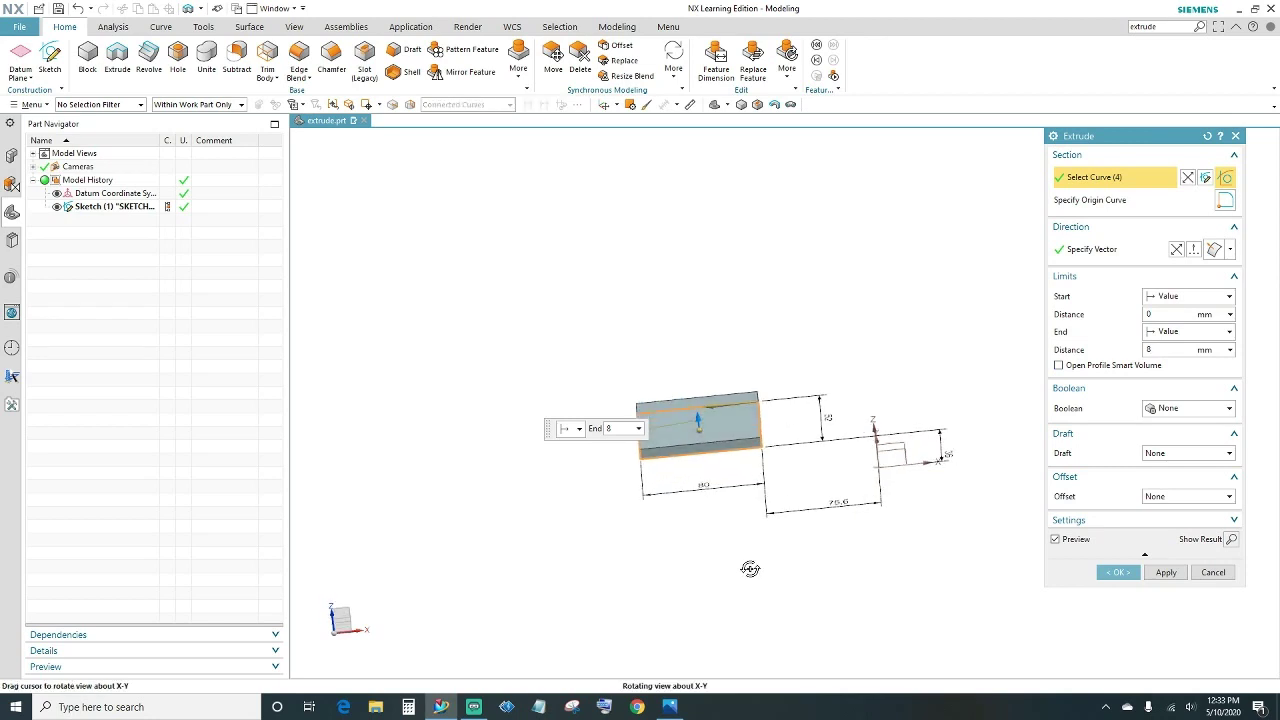
pyautogui.click(1100, 576)
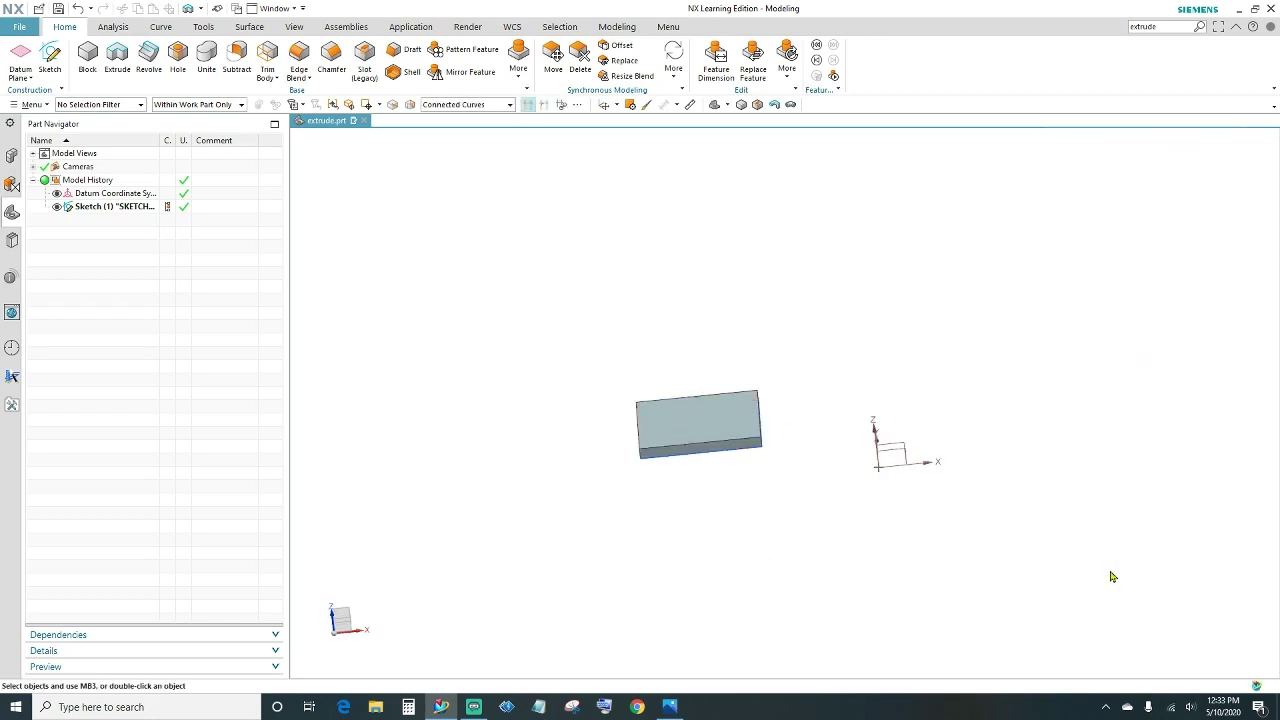
# Step: View the extruded plate from above and bring up the proj3.jpg reference drawing to examine the notch dimensions
pyautogui.hotkey('ctrl', 'alt', 't')
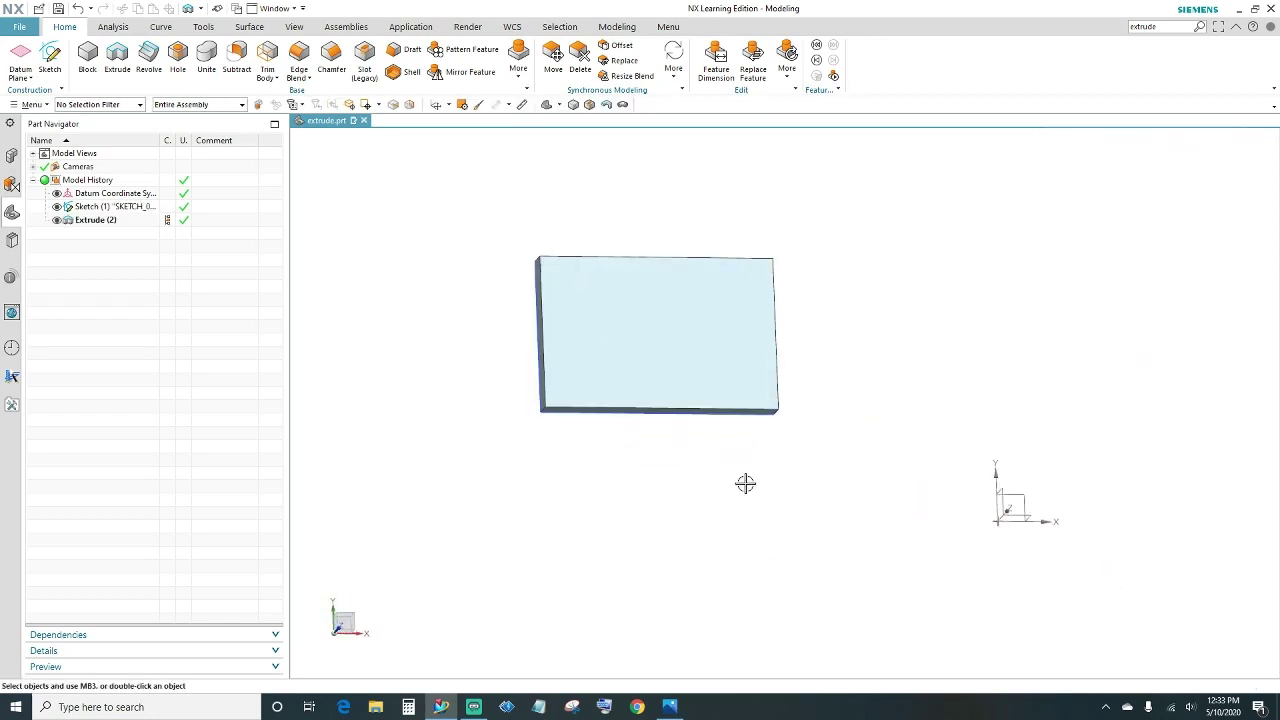
pyautogui.moveTo(742, 473); pyautogui.dragTo(723, 546, button='middle')
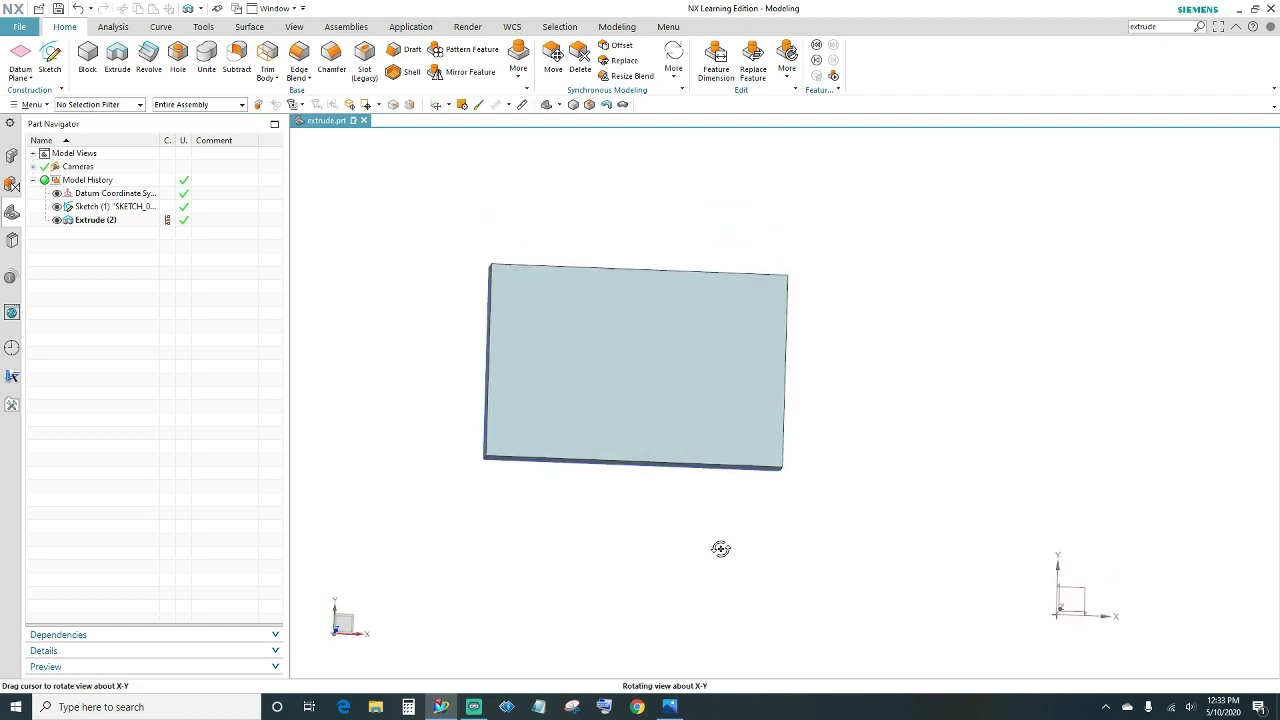
pyautogui.click(668, 705)
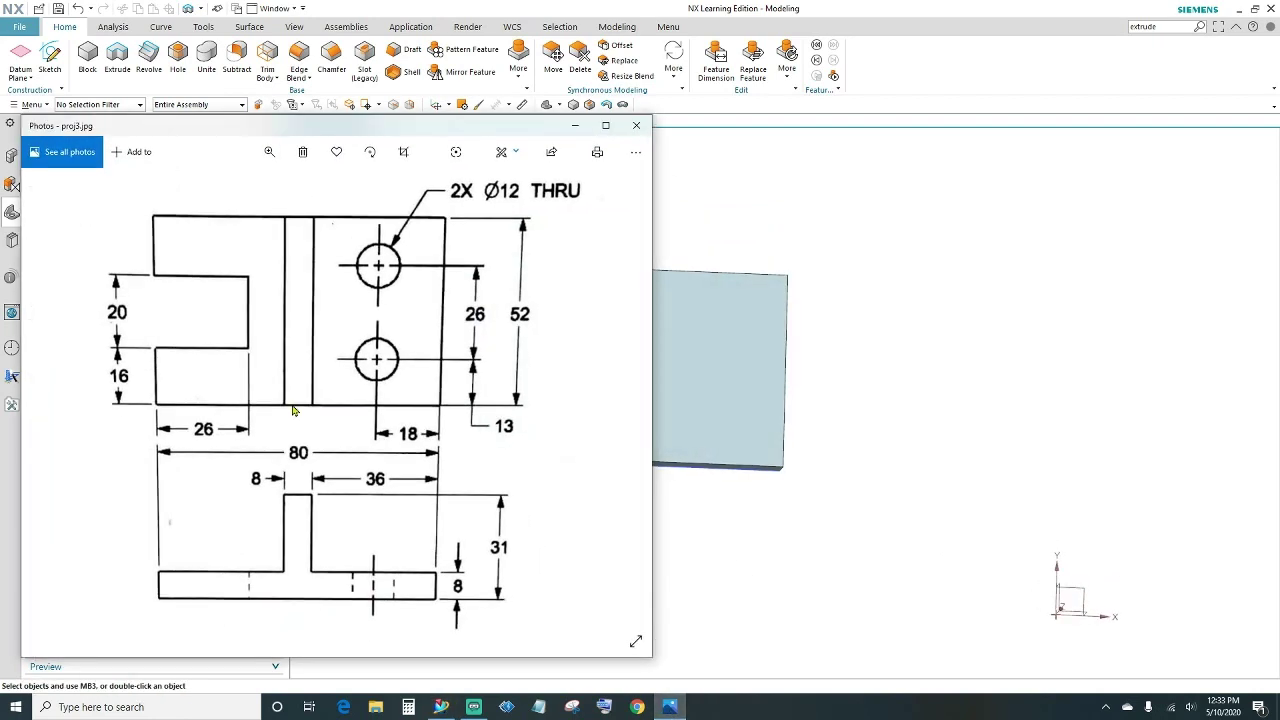
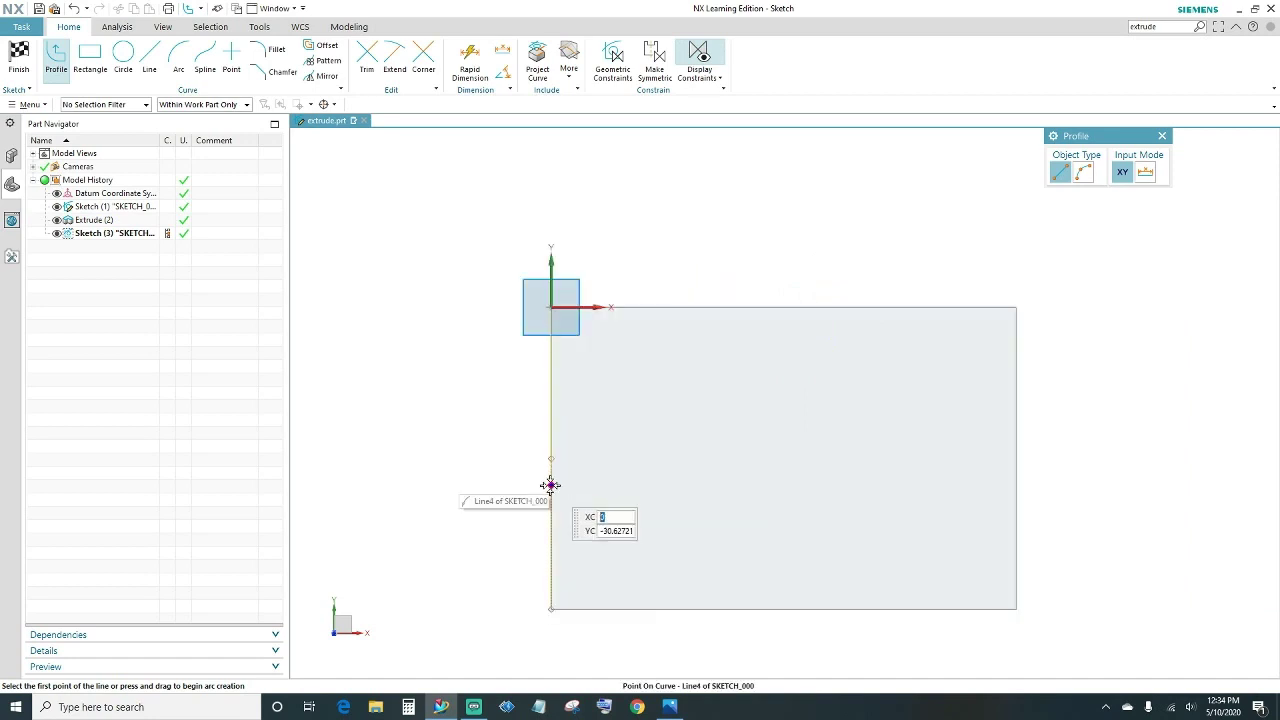
# Step: Sketch a three-line notch profile about 18 mm deep and 15 mm high, open along the plate's left edge
pyautogui.click(551, 485)
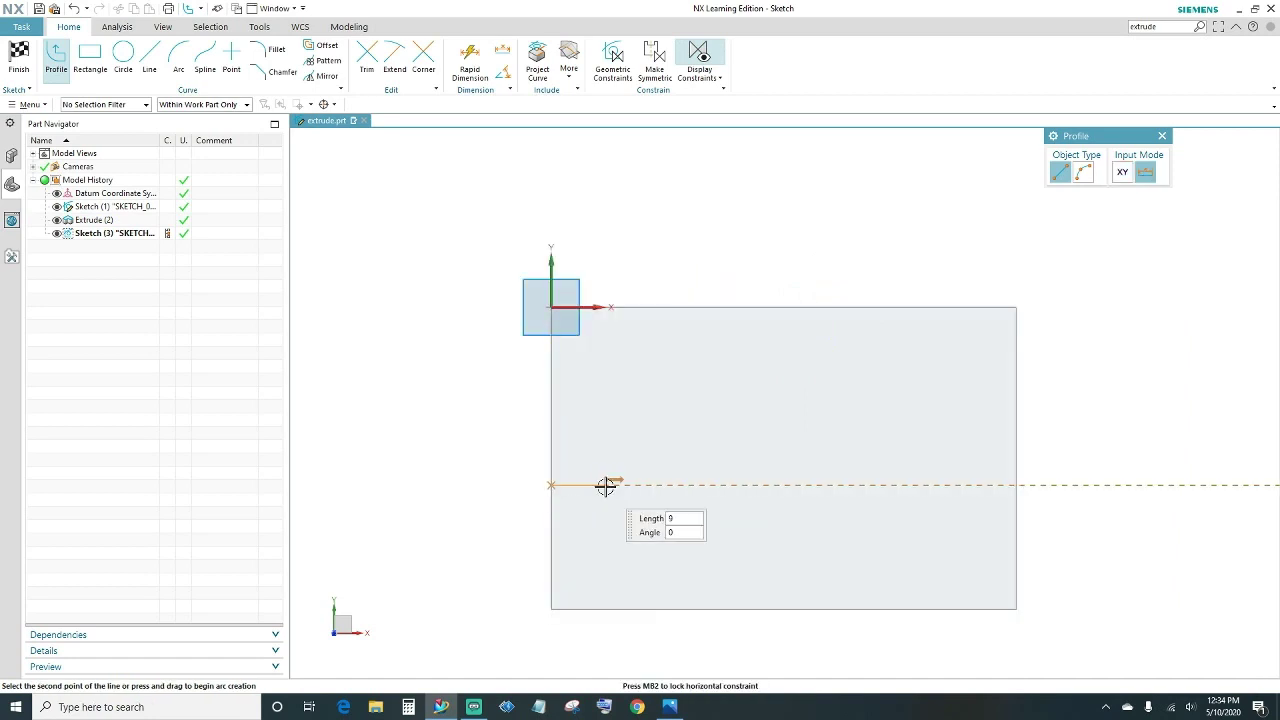
pyautogui.click(656, 485)
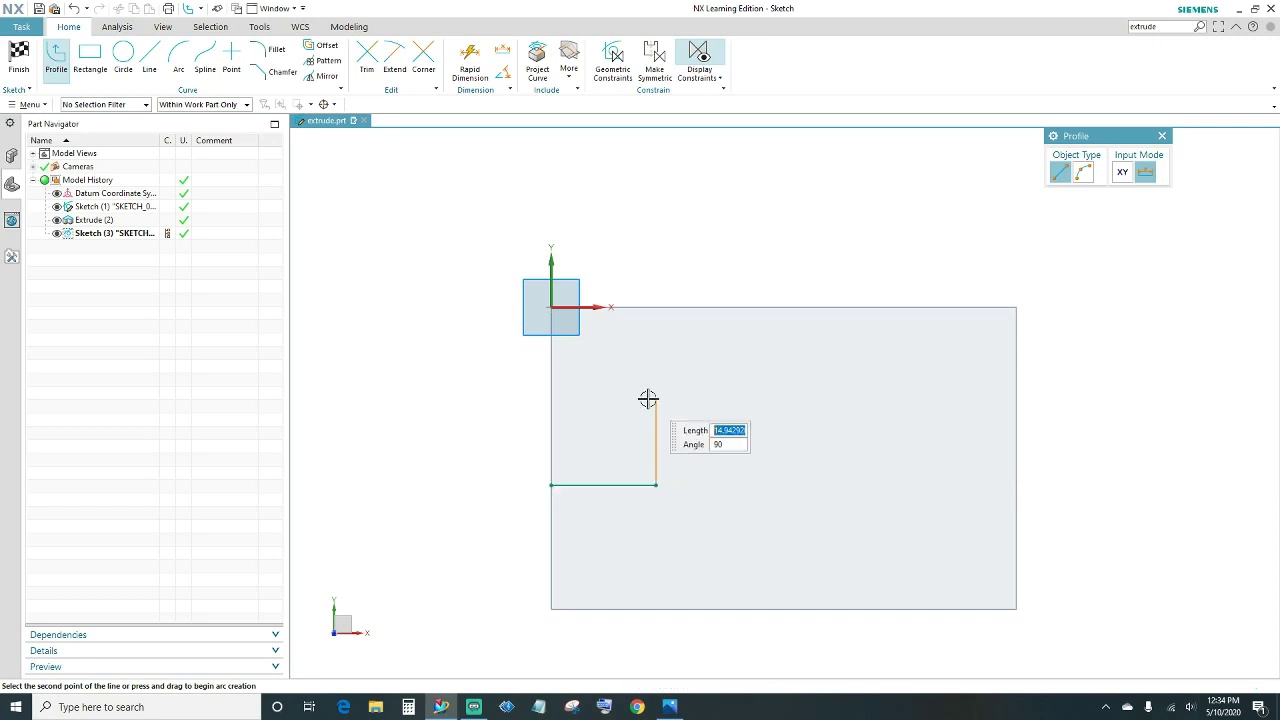
pyautogui.click(650, 398)
pyautogui.click(551, 397)
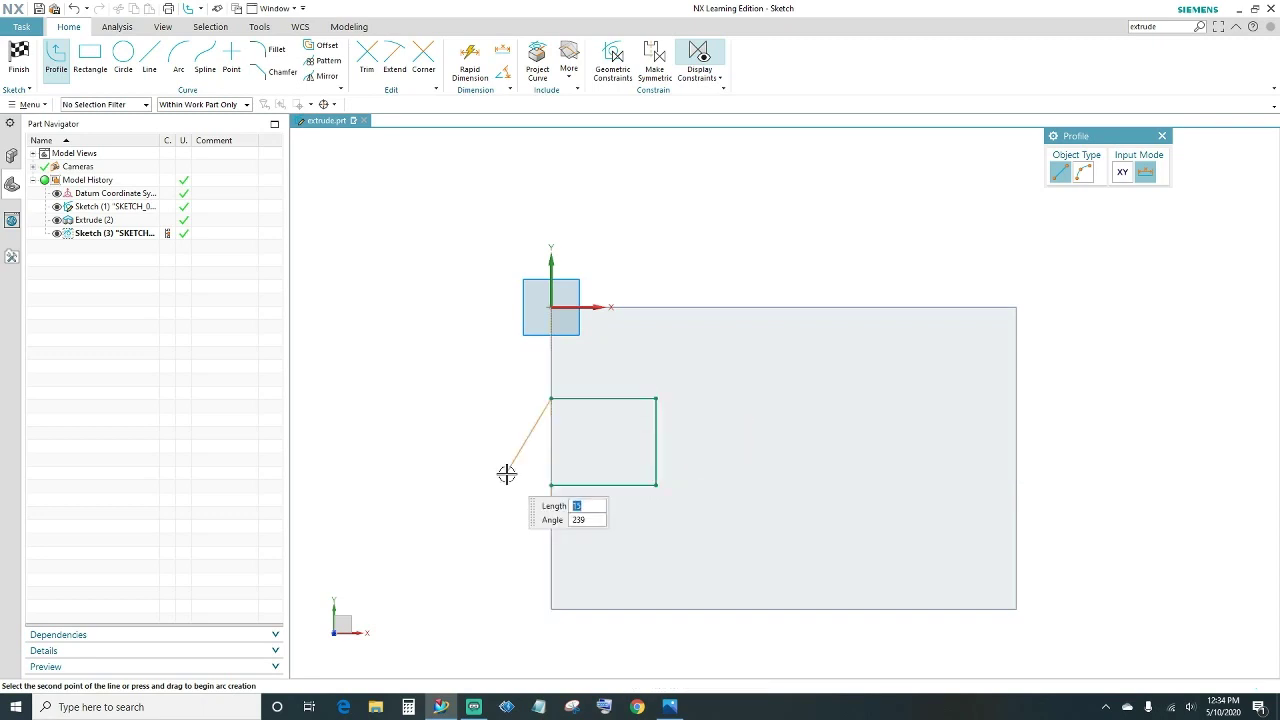
pyautogui.middleClick(507, 474)
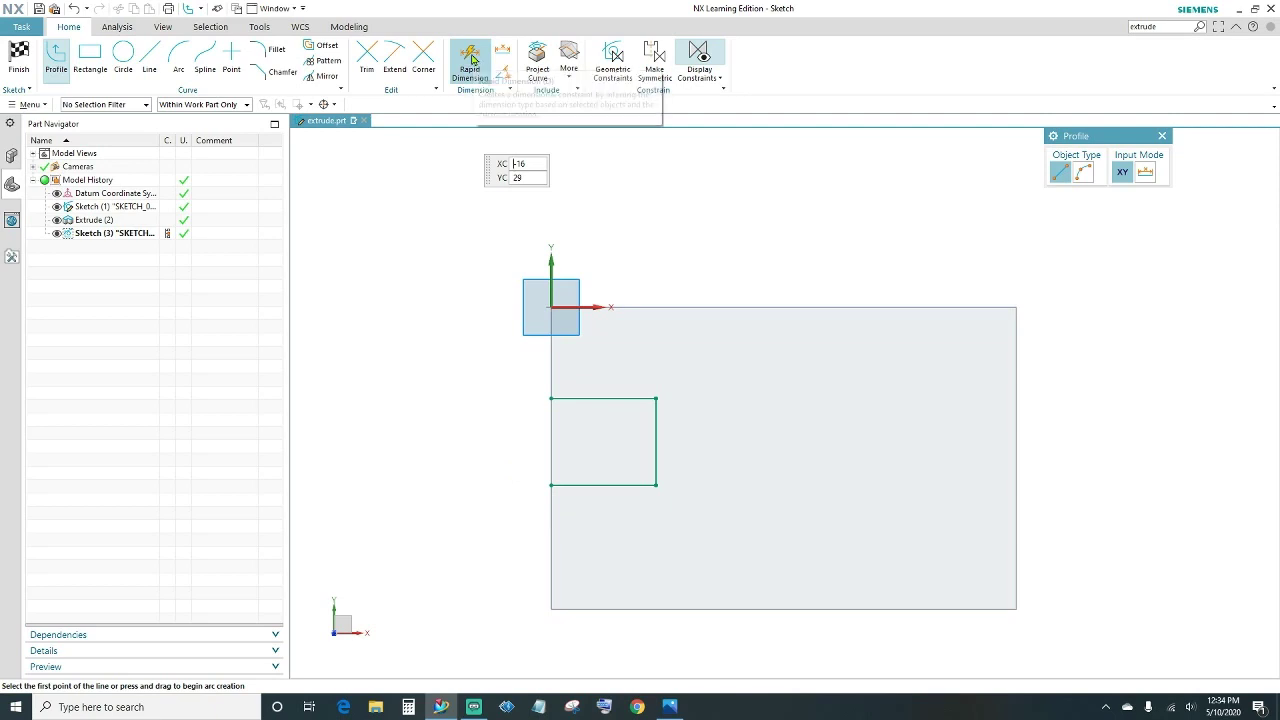
# Step: Dimension the notch's lower horizontal line with Rapid Dimension and set its length to 26 mm
pyautogui.click(471, 62)
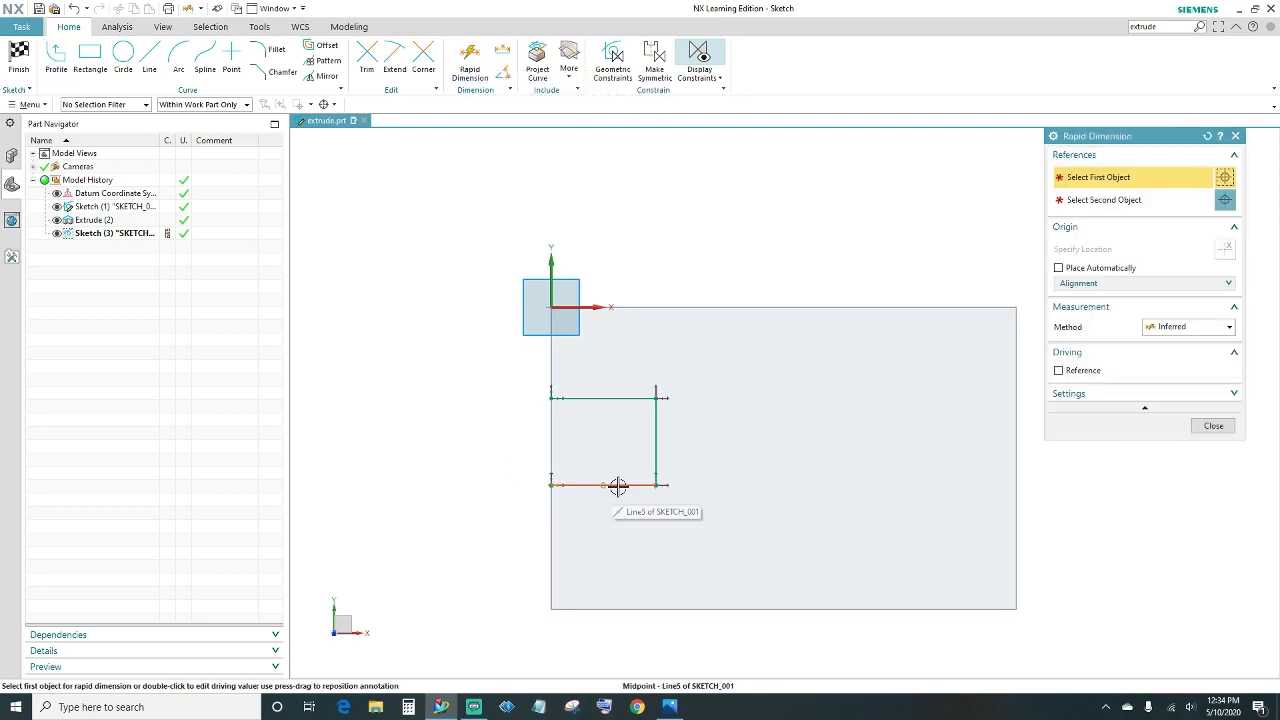
pyautogui.click(618, 486)
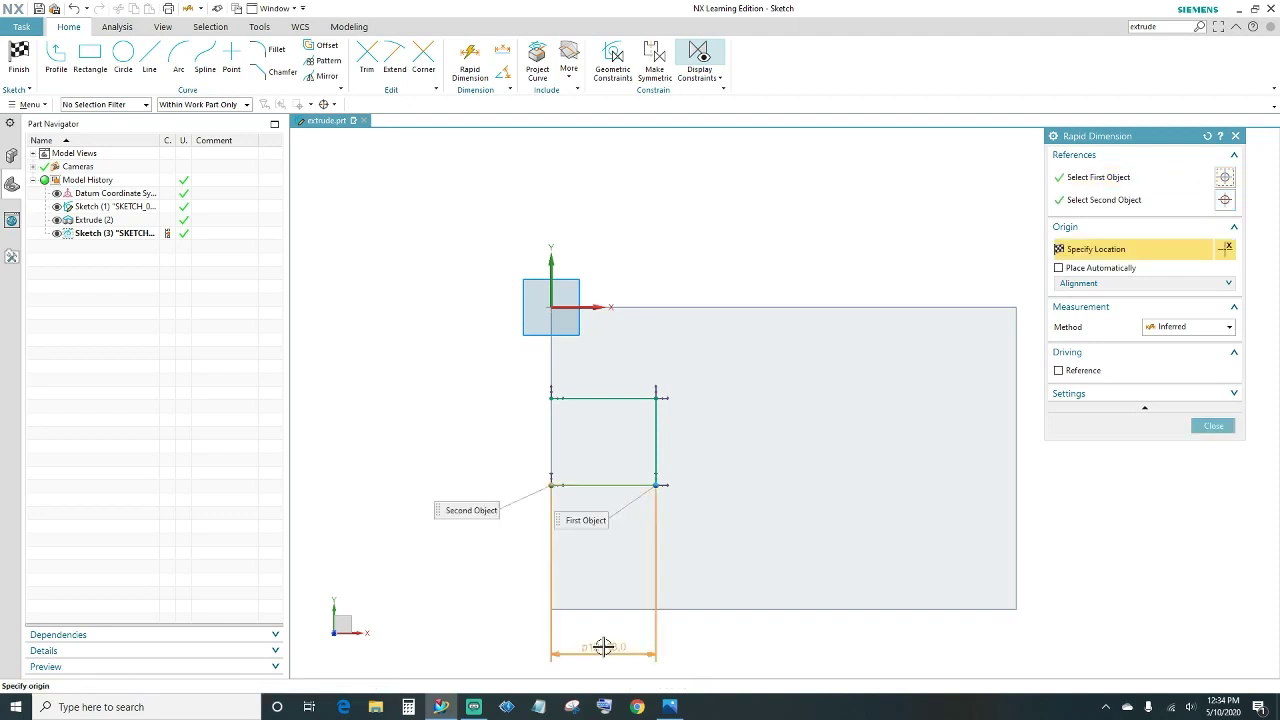
pyautogui.click(603, 647)
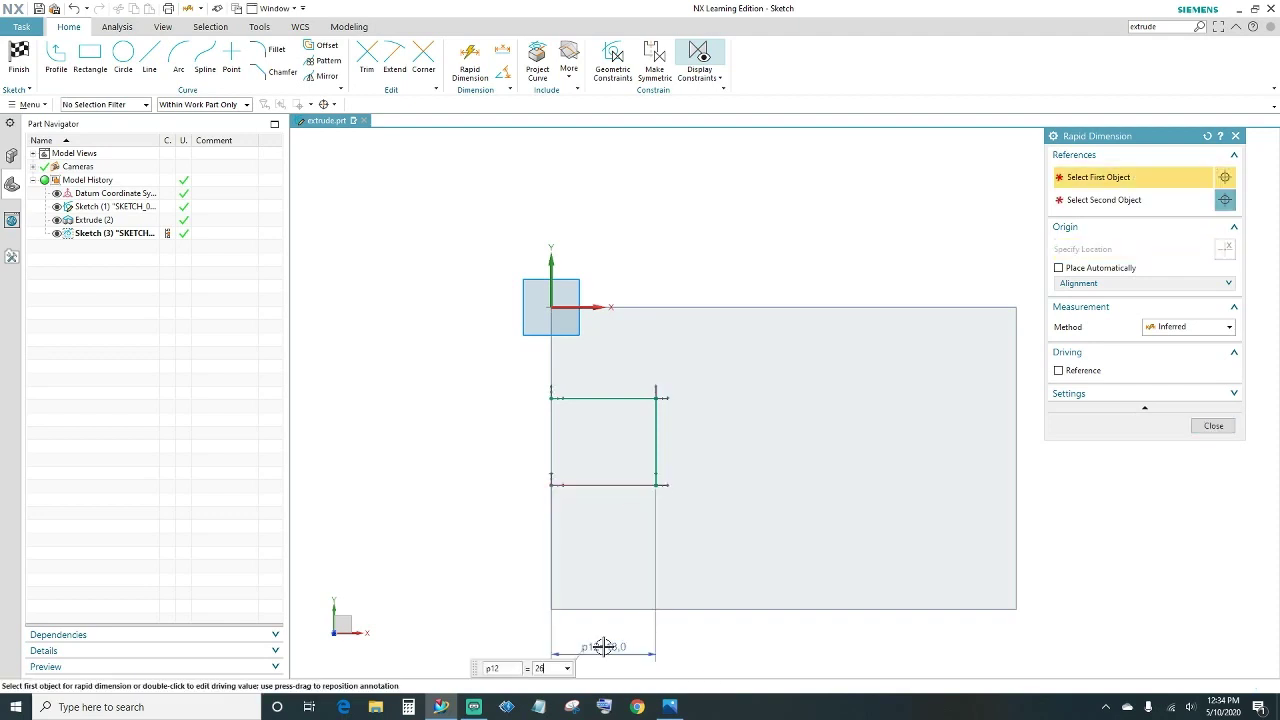
pyautogui.press('Return')
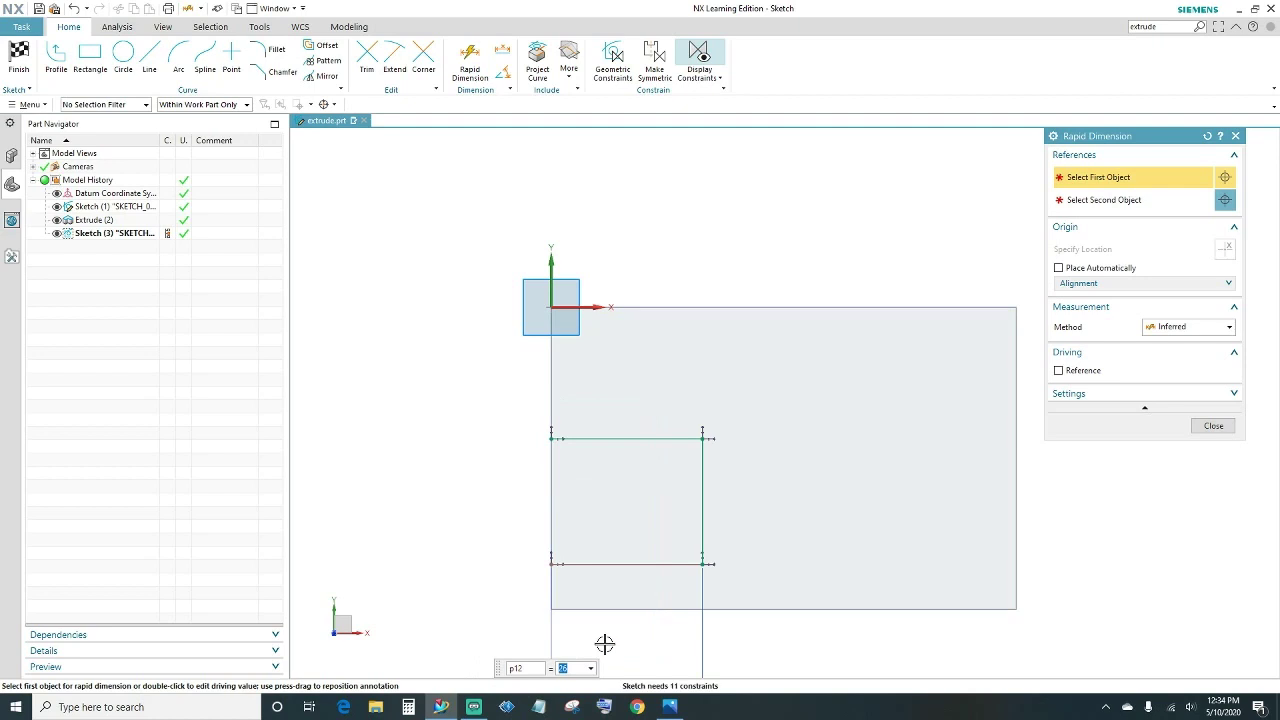
# Step: Dimension the distance from the plate's bottom edge to the notch's lower line and set it to 16 mm
pyautogui.keyDown('shift'); pyautogui.moveTo(489, 605); pyautogui.dragTo(486, 497, button='middle'); pyautogui.keyUp('shift')
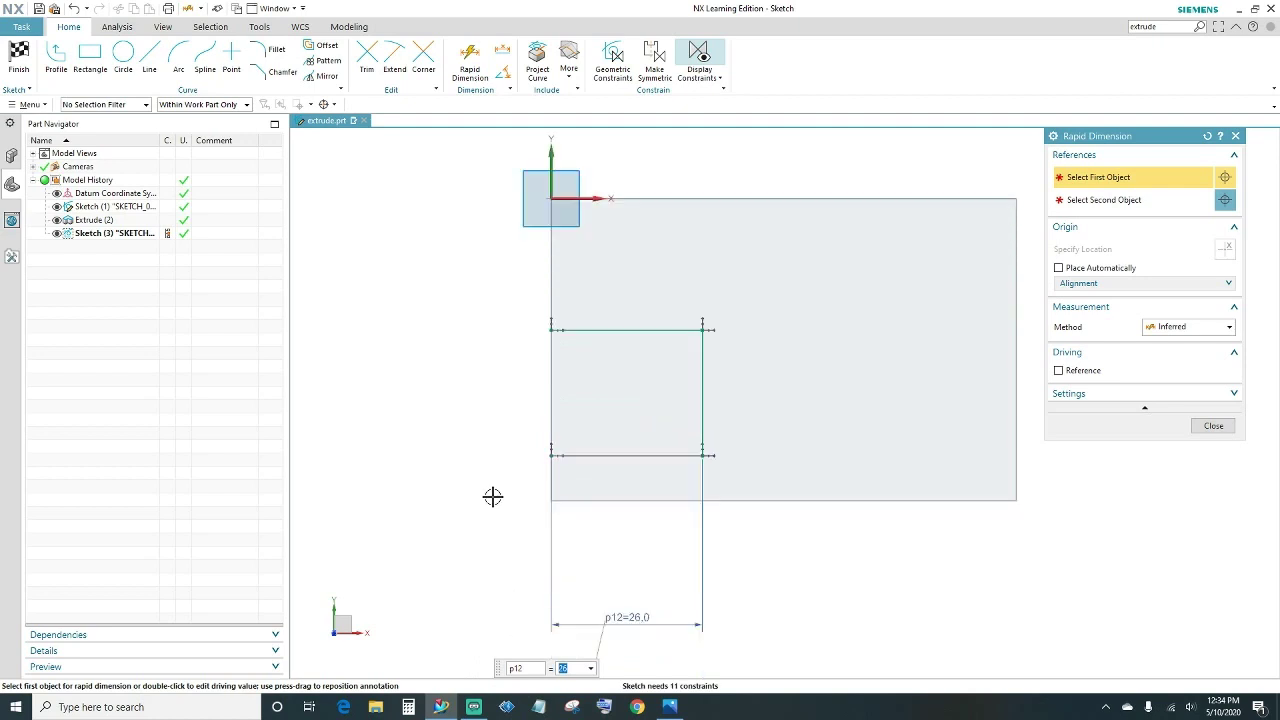
pyautogui.click(597, 500)
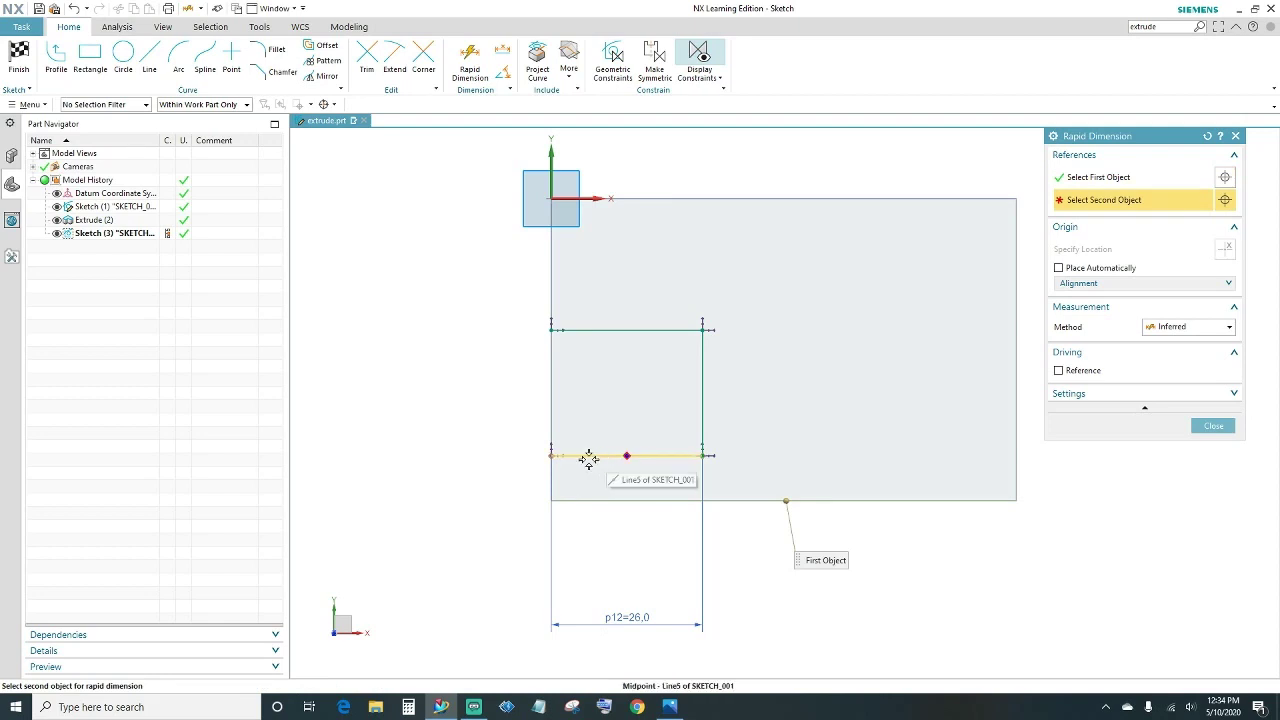
pyautogui.scroll(3, 589, 459)
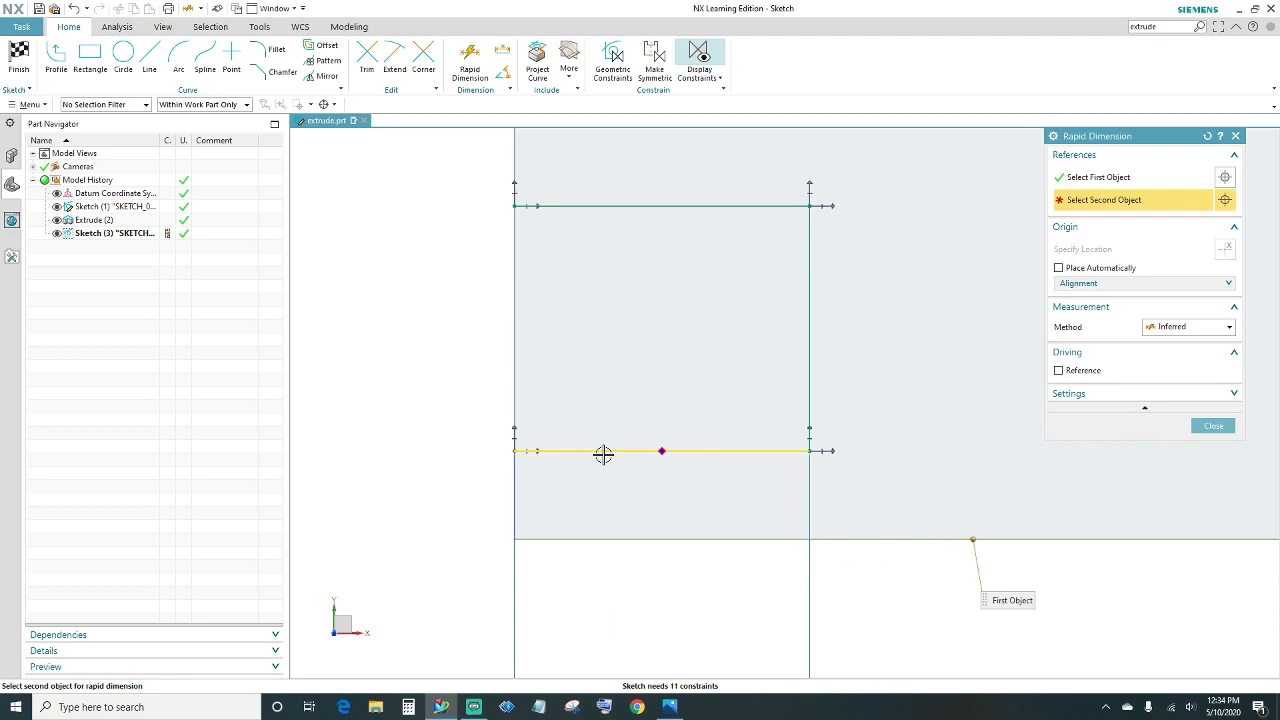
pyautogui.click(603, 454)
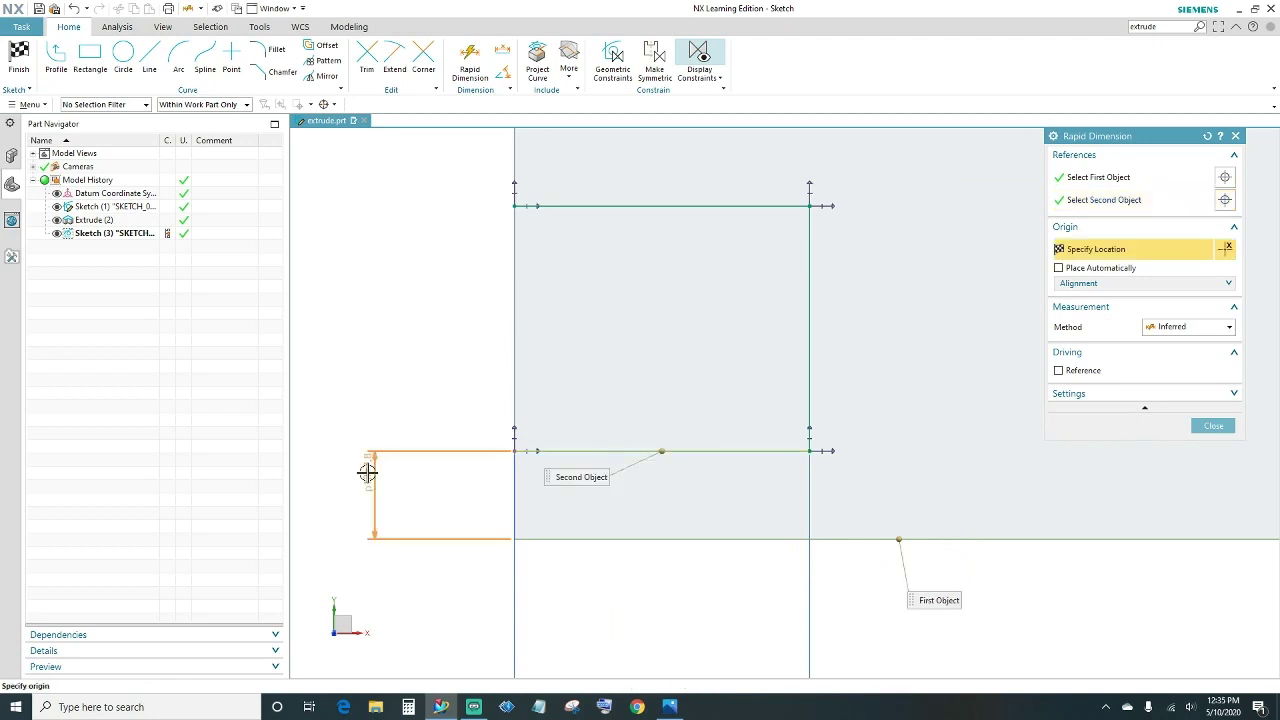
pyautogui.click(368, 473)
pyautogui.write('18')
pyautogui.press('Return')
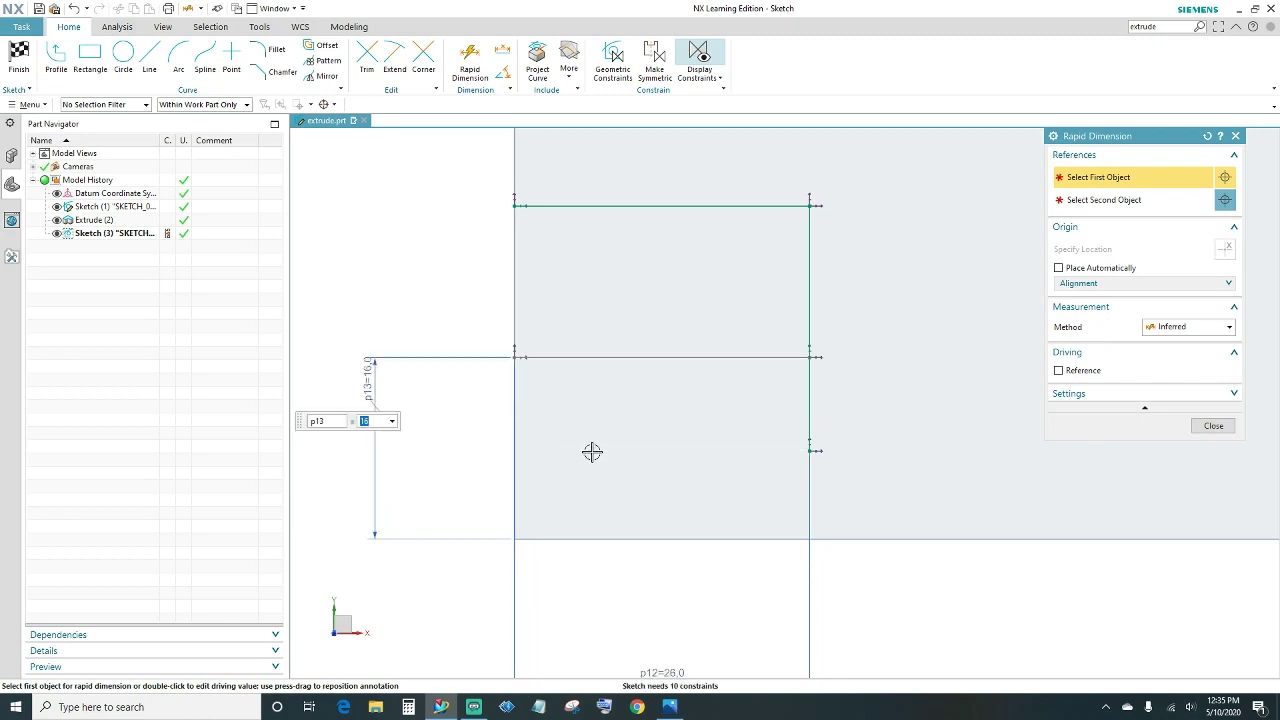
# Step: Dimension the vertical distance between the notch's two horizontal lines, set it to 20 mm, and close Rapid Dimension
pyautogui.click(582, 358)
pyautogui.click(573, 206)
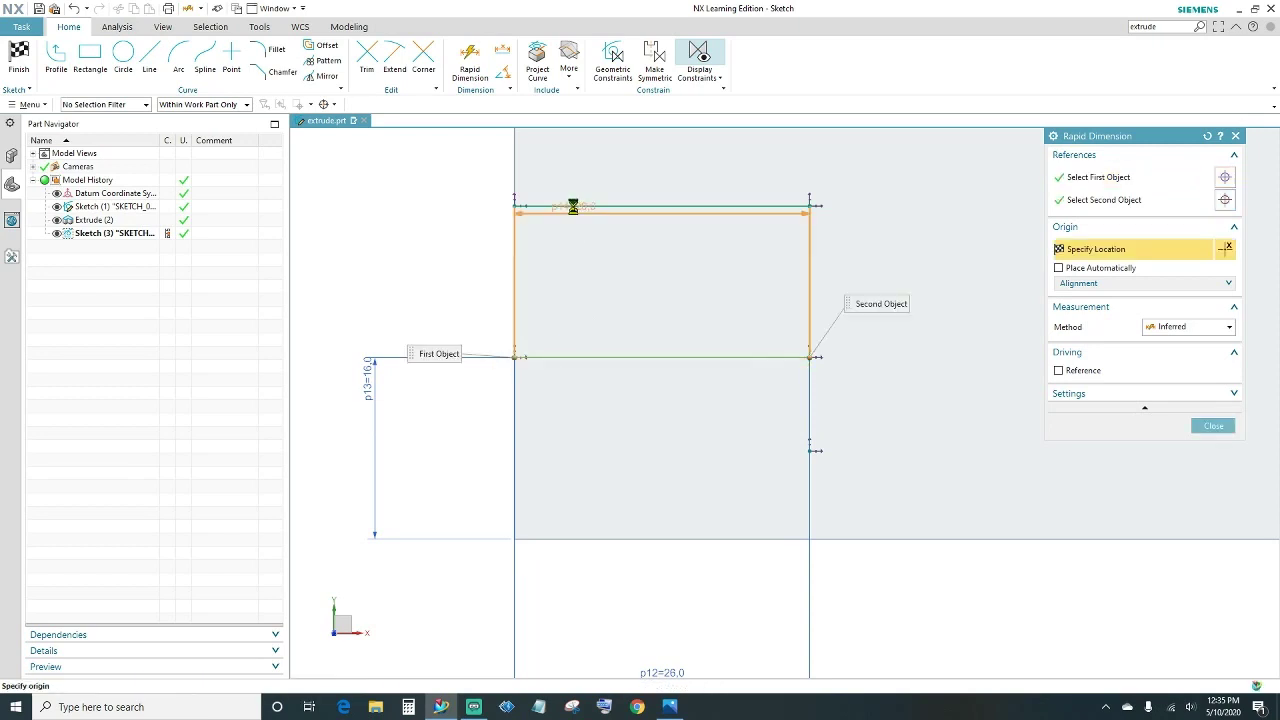
pyautogui.click(573, 206)
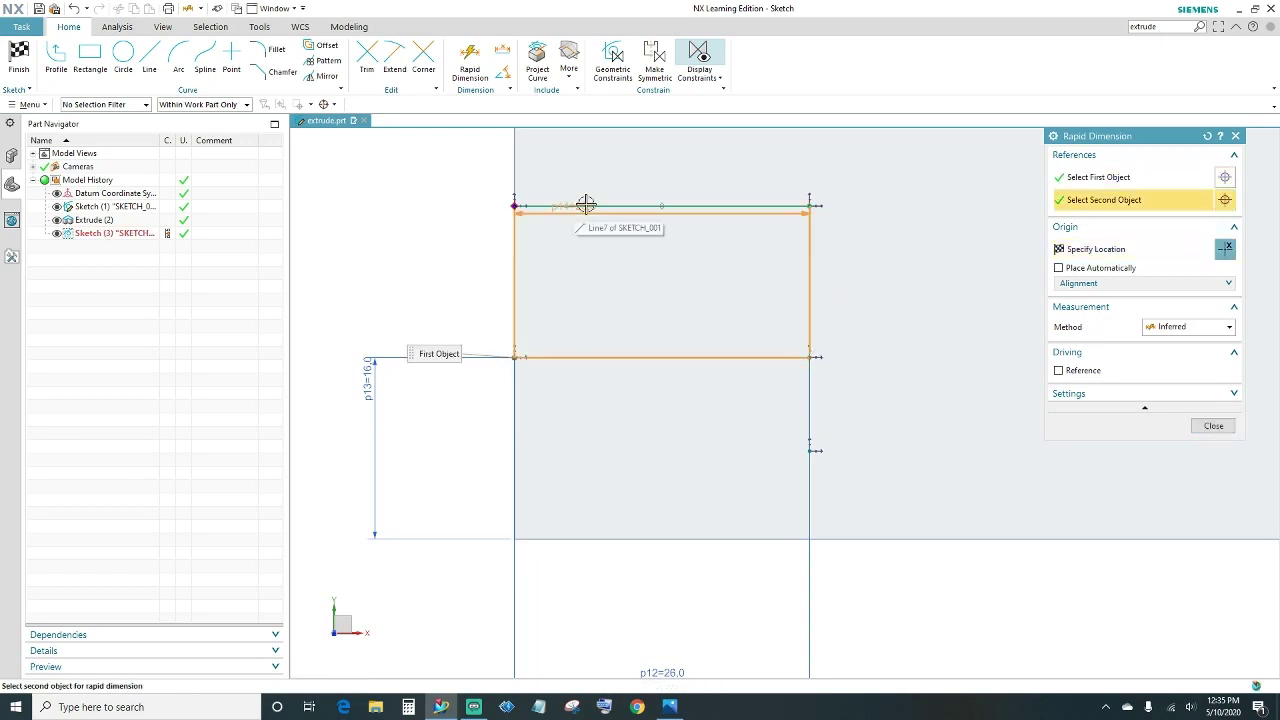
pyautogui.click(594, 205)
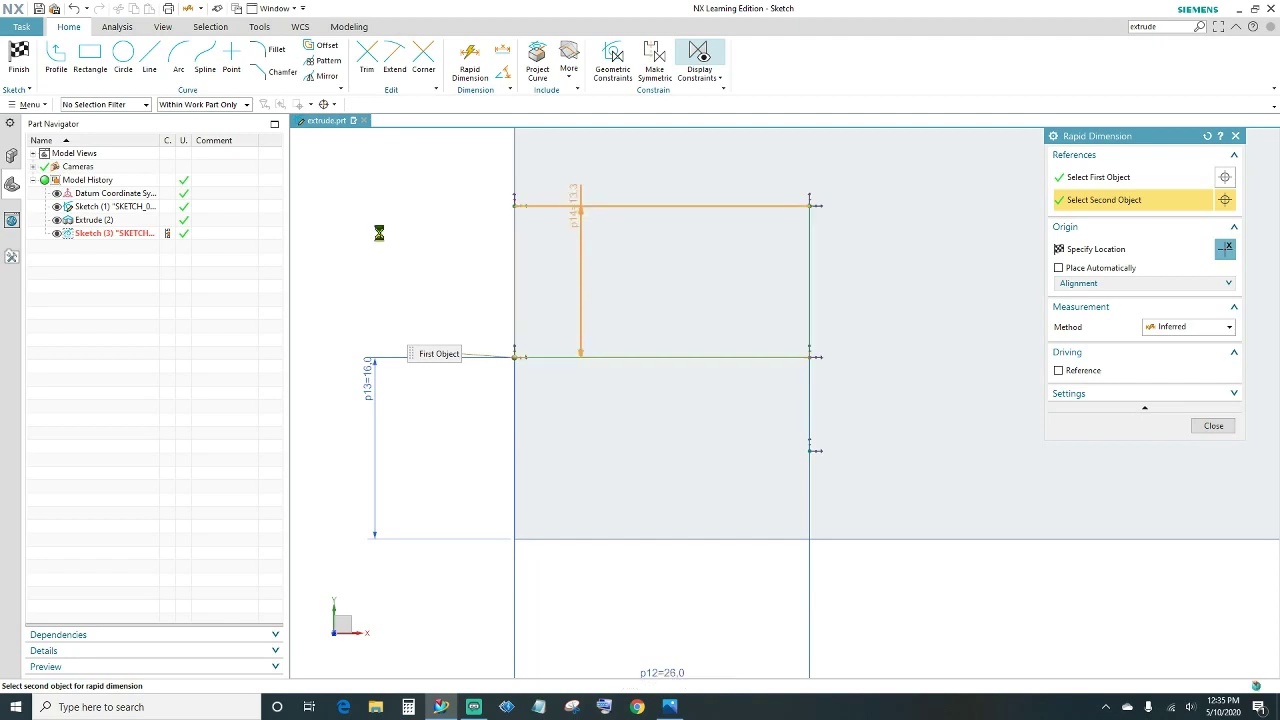
pyautogui.click(356, 245)
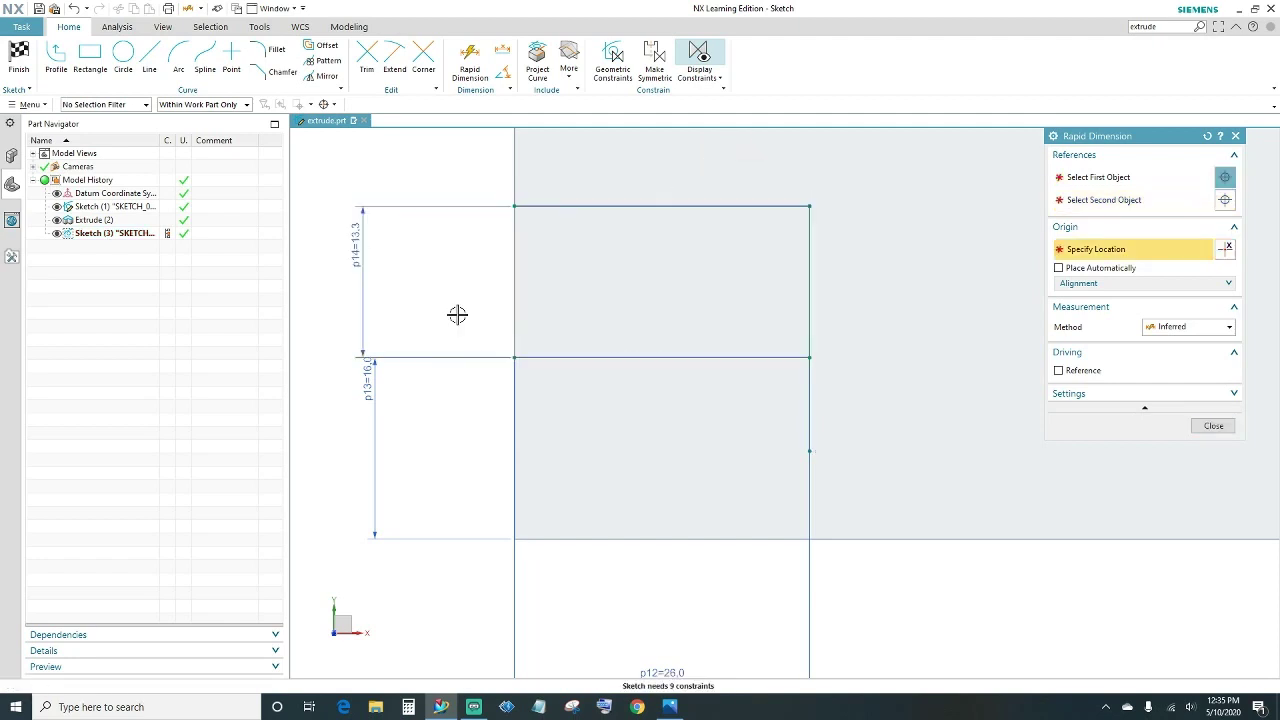
pyautogui.write('20')
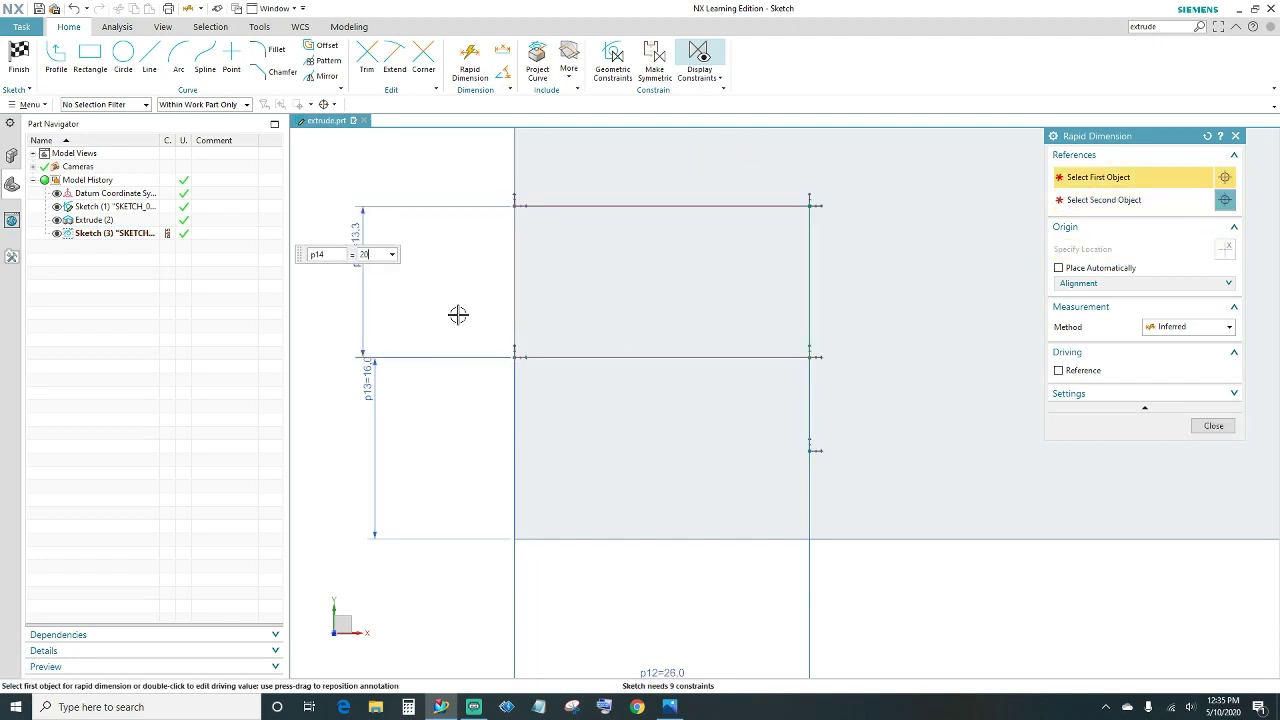
pyautogui.press('Return')
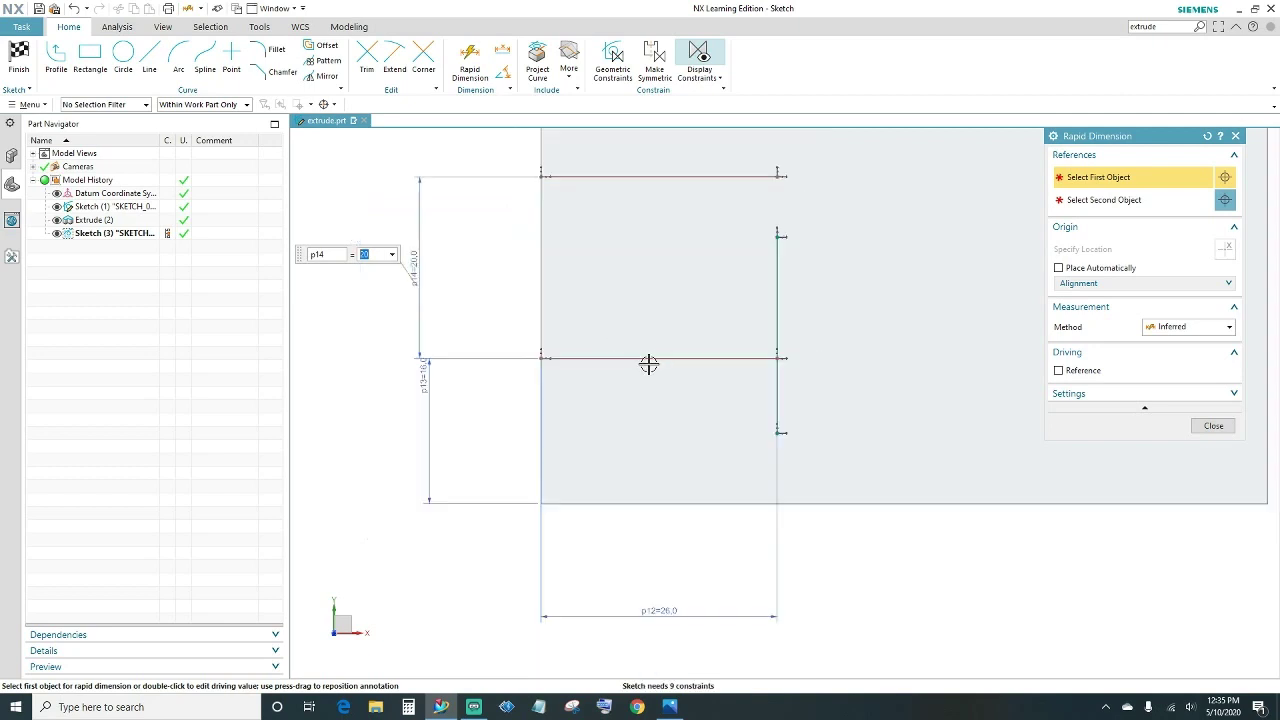
pyautogui.keyDown('shift'); pyautogui.moveTo(500, 391); pyautogui.dragTo(429, 463, button='middle'); pyautogui.keyUp('shift')
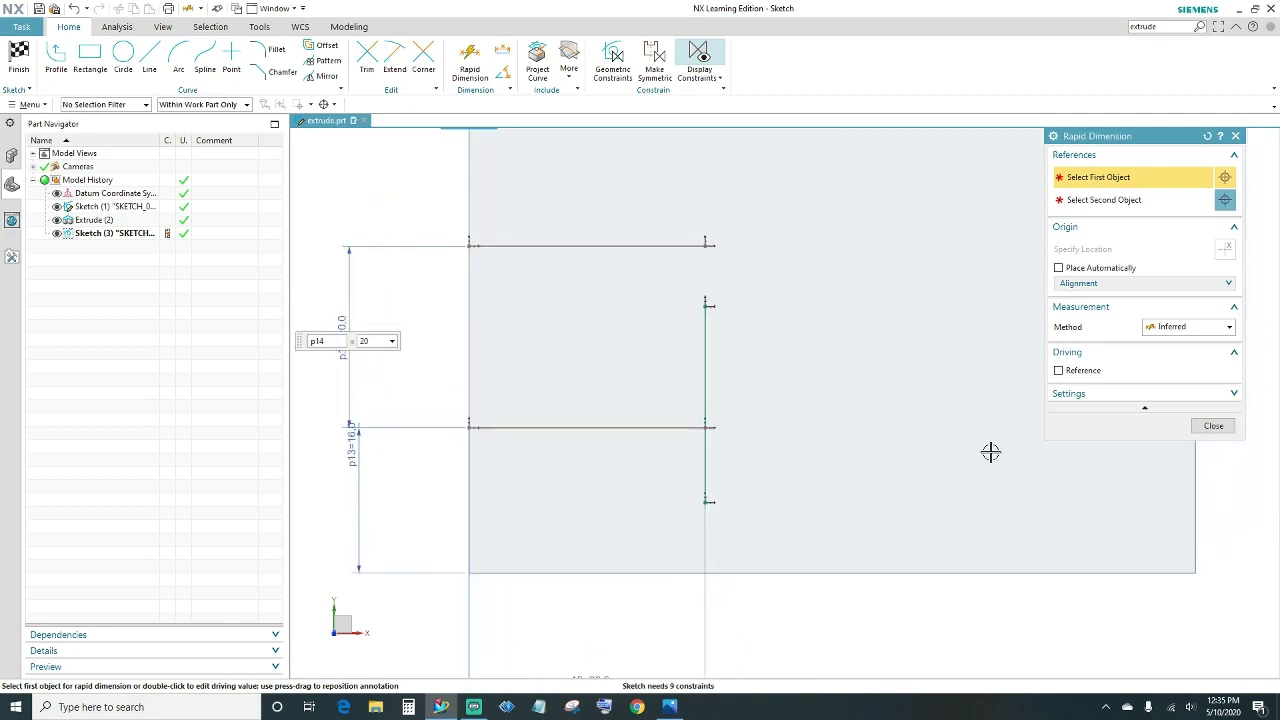
pyautogui.click(1222, 427)
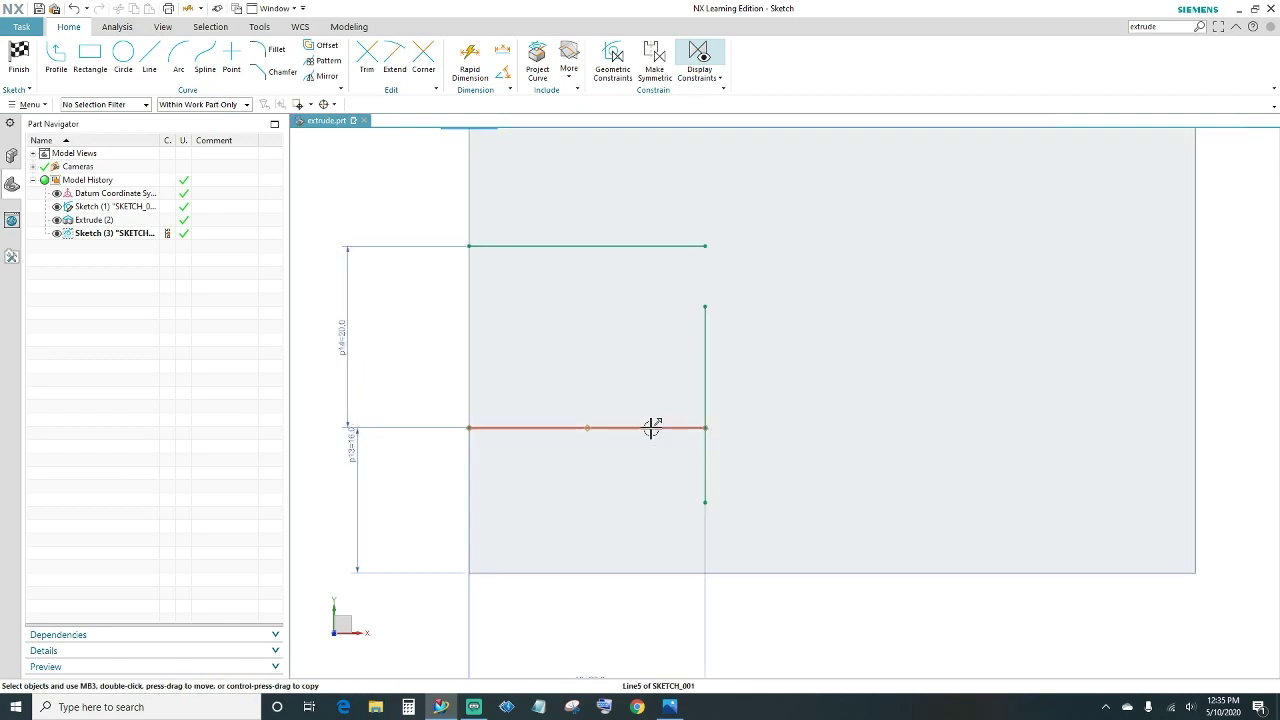
# Step: Constrain the notch's upper and lower horizontal lines to equal length
pyautogui.click(652, 428)
pyautogui.click(646, 246)
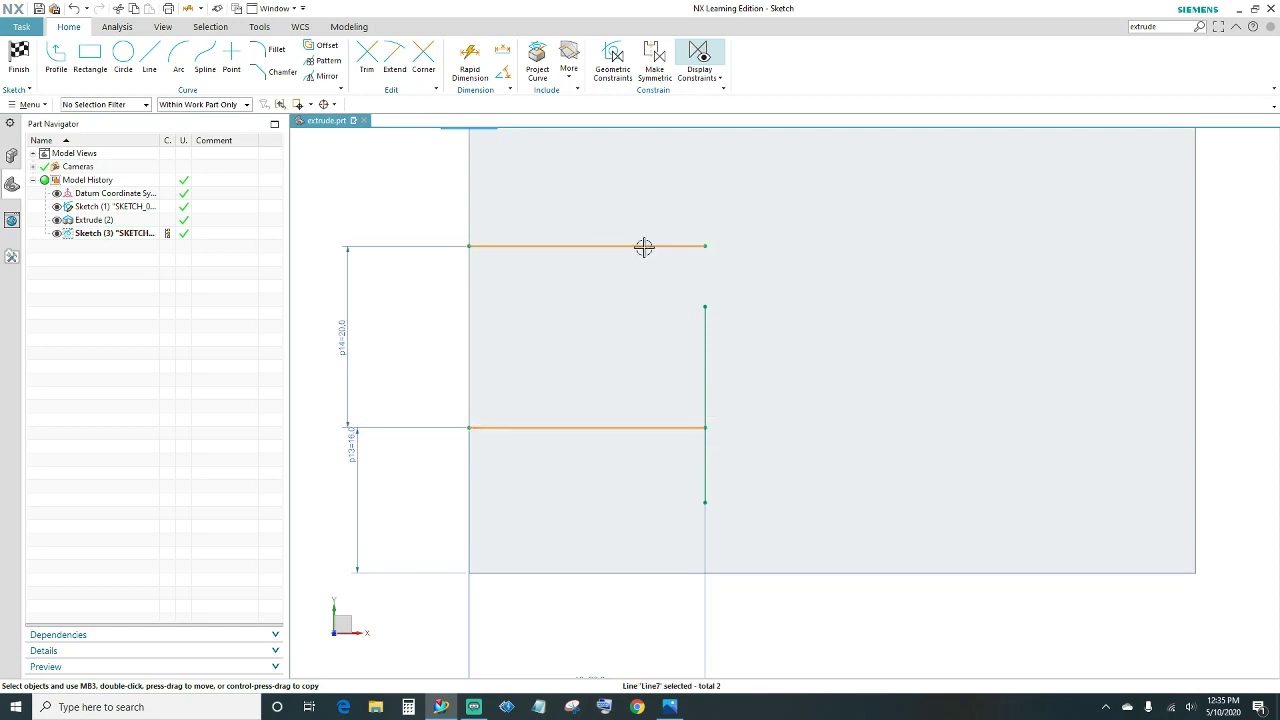
pyautogui.click(858, 205)
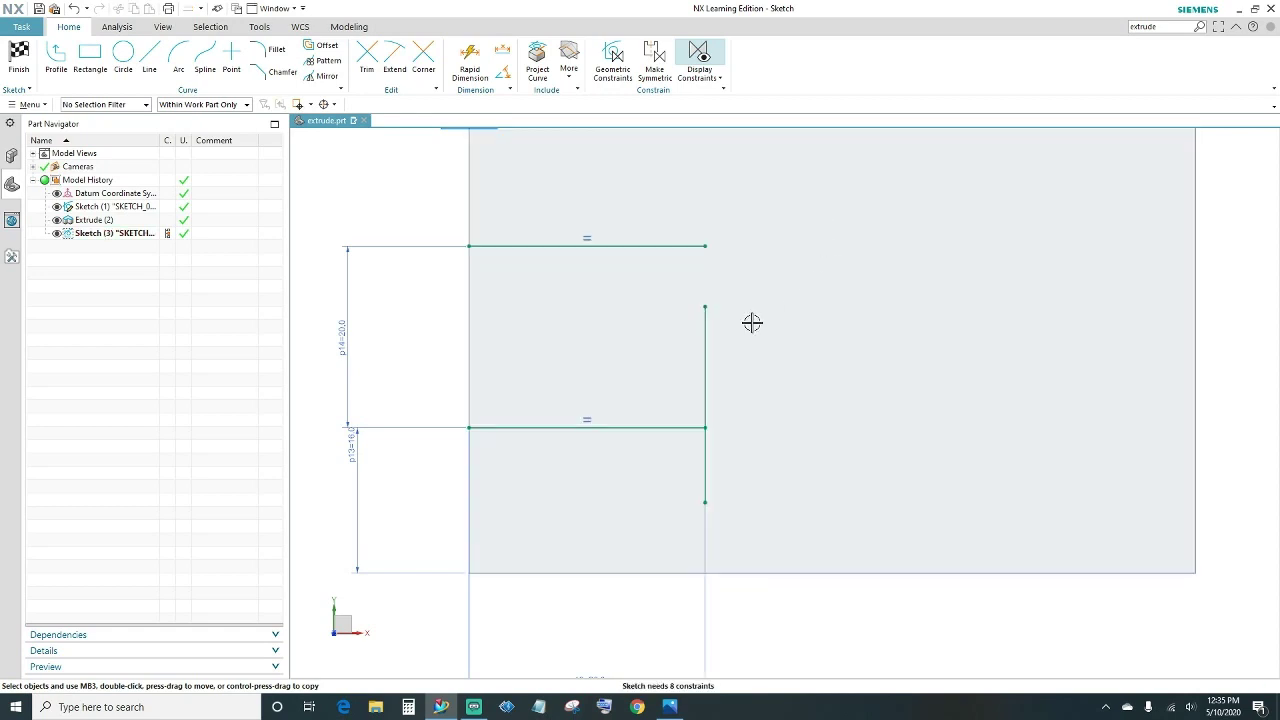
# Step: Make the vertical line's two endpoints coincident with the inner ends of the notch's upper and lower horizontal lines
pyautogui.click(704, 306)
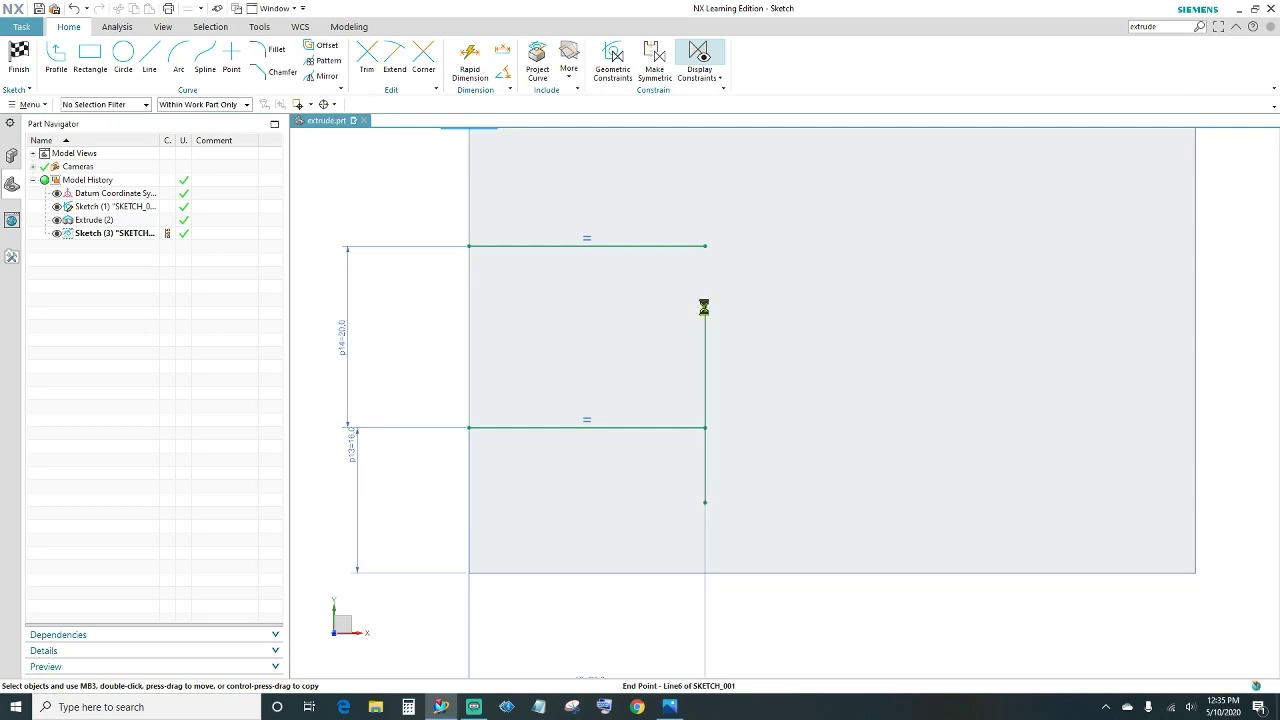
pyautogui.click(705, 246)
pyautogui.click(731, 222)
pyautogui.click(706, 441)
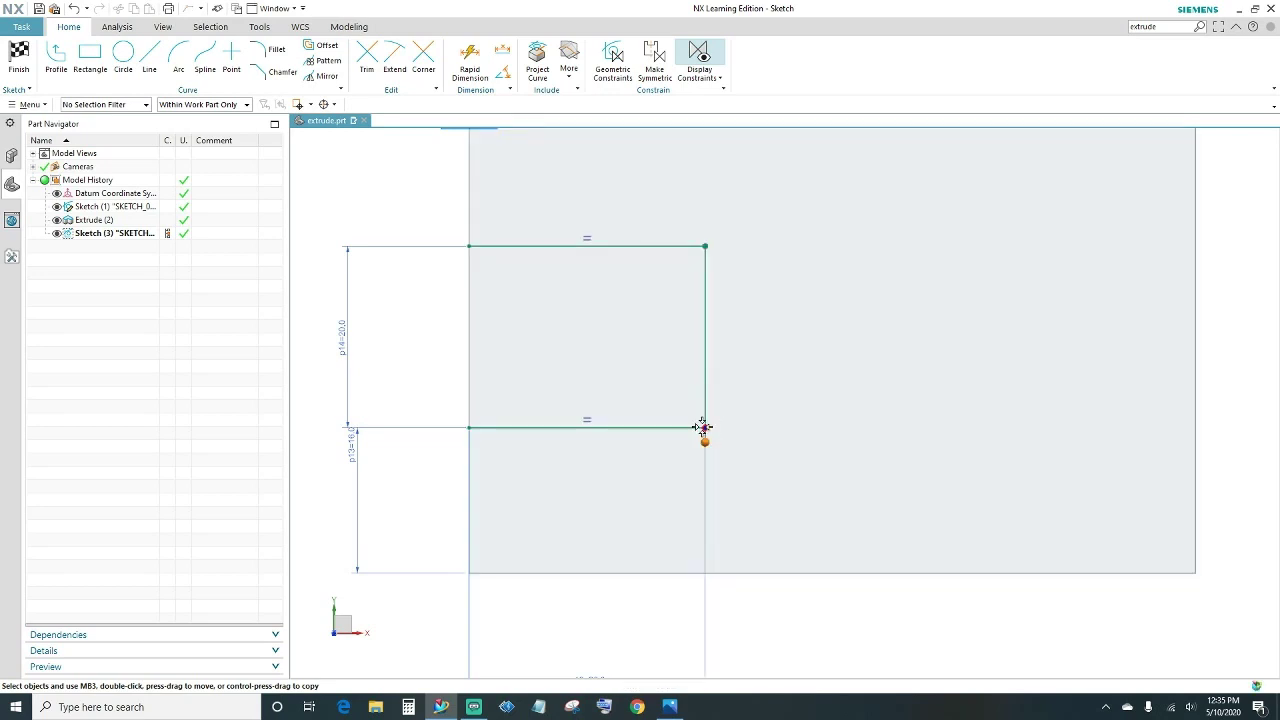
pyautogui.click(705, 427)
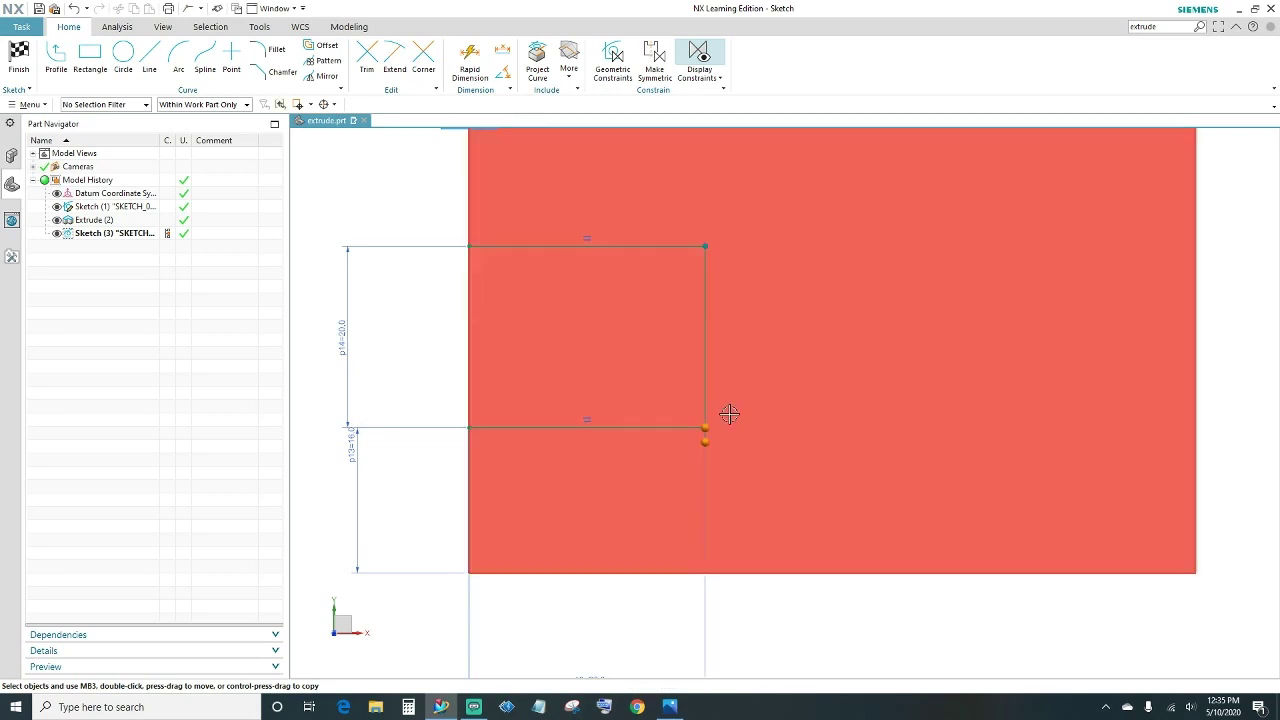
pyautogui.press('Escape')
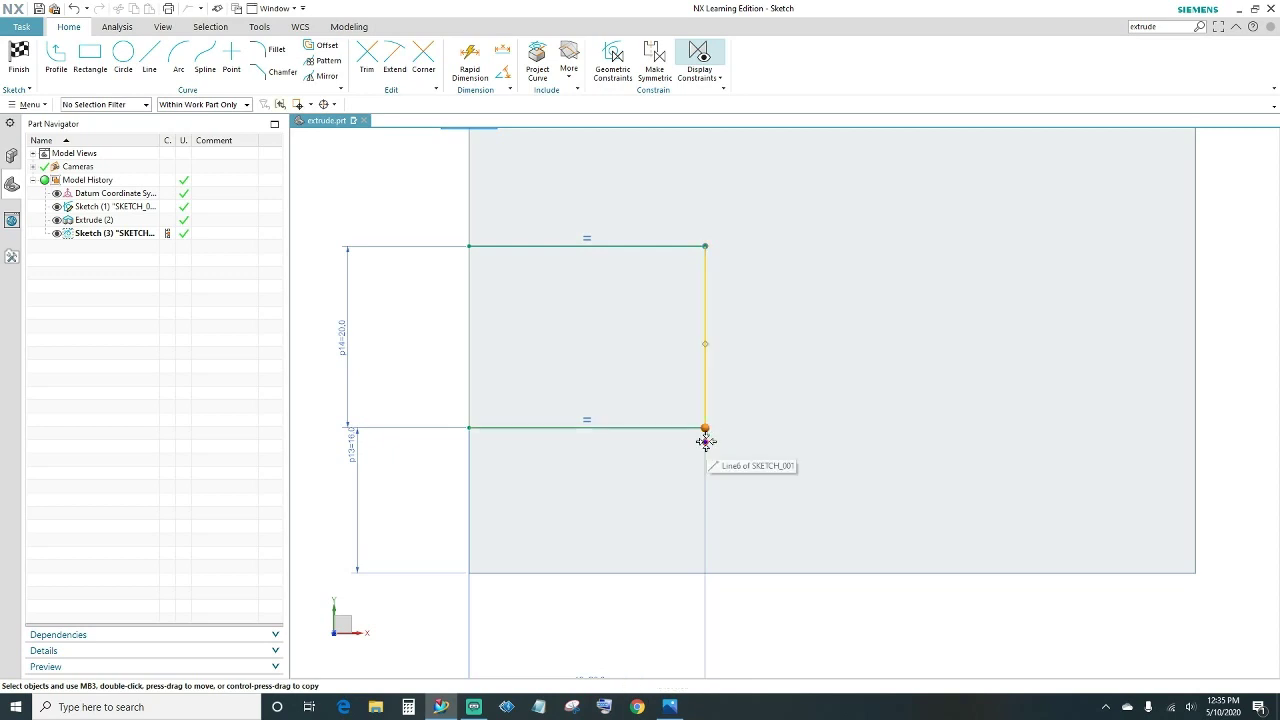
pyautogui.click(705, 434)
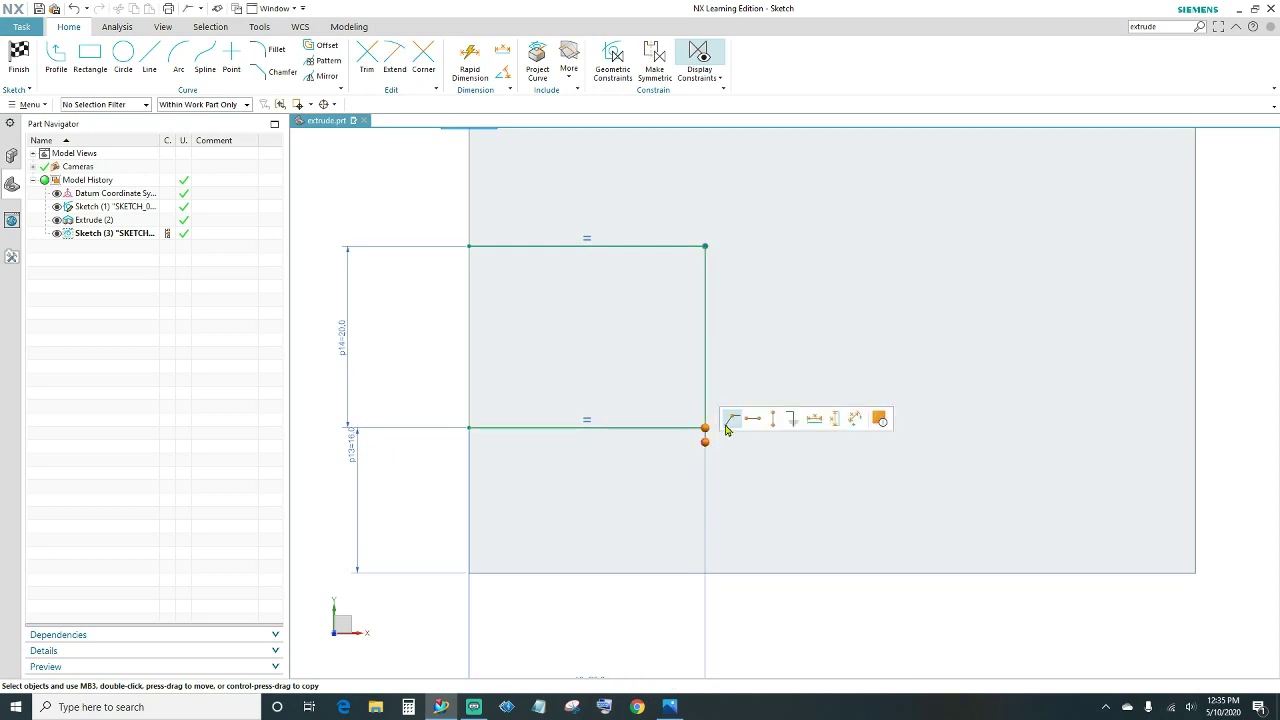
# Step: Constrain the outer endpoints of both horizontal notch lines to lie on the plate's left edge with Point on Curve
pyautogui.scroll(1, 474, 491)
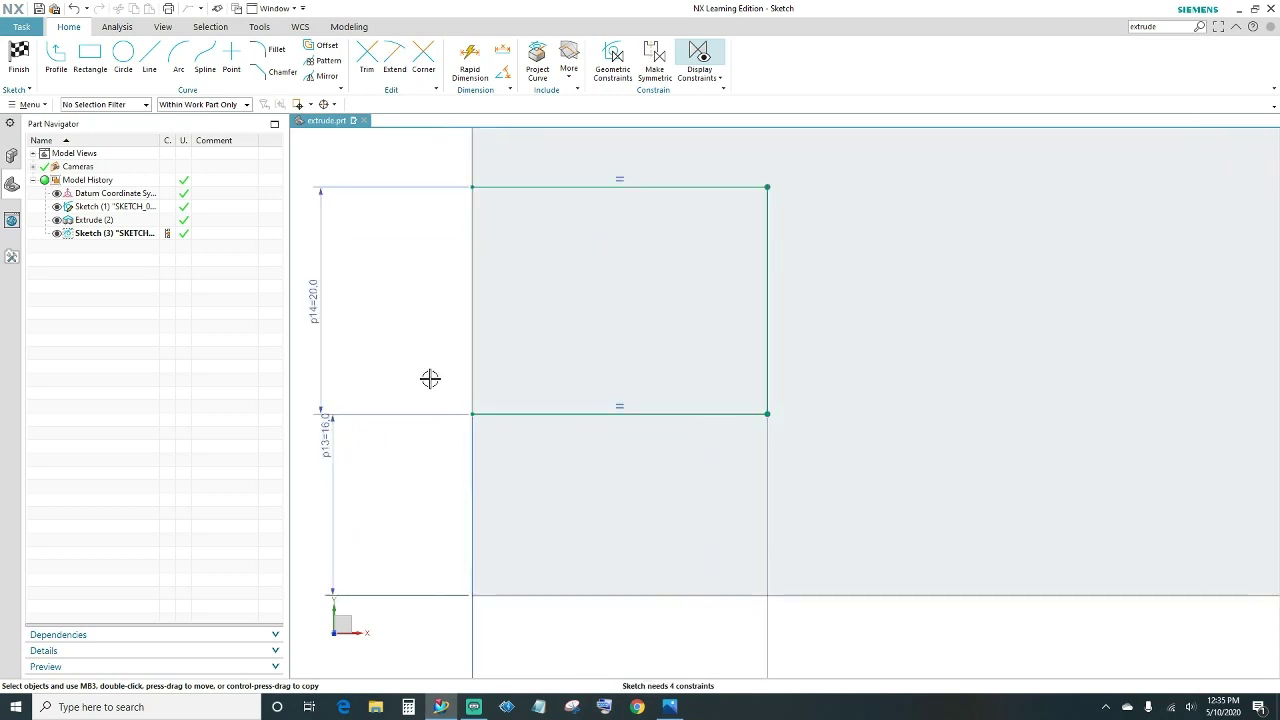
pyautogui.moveTo(431, 371); pyautogui.dragTo(420, 457, button='middle')
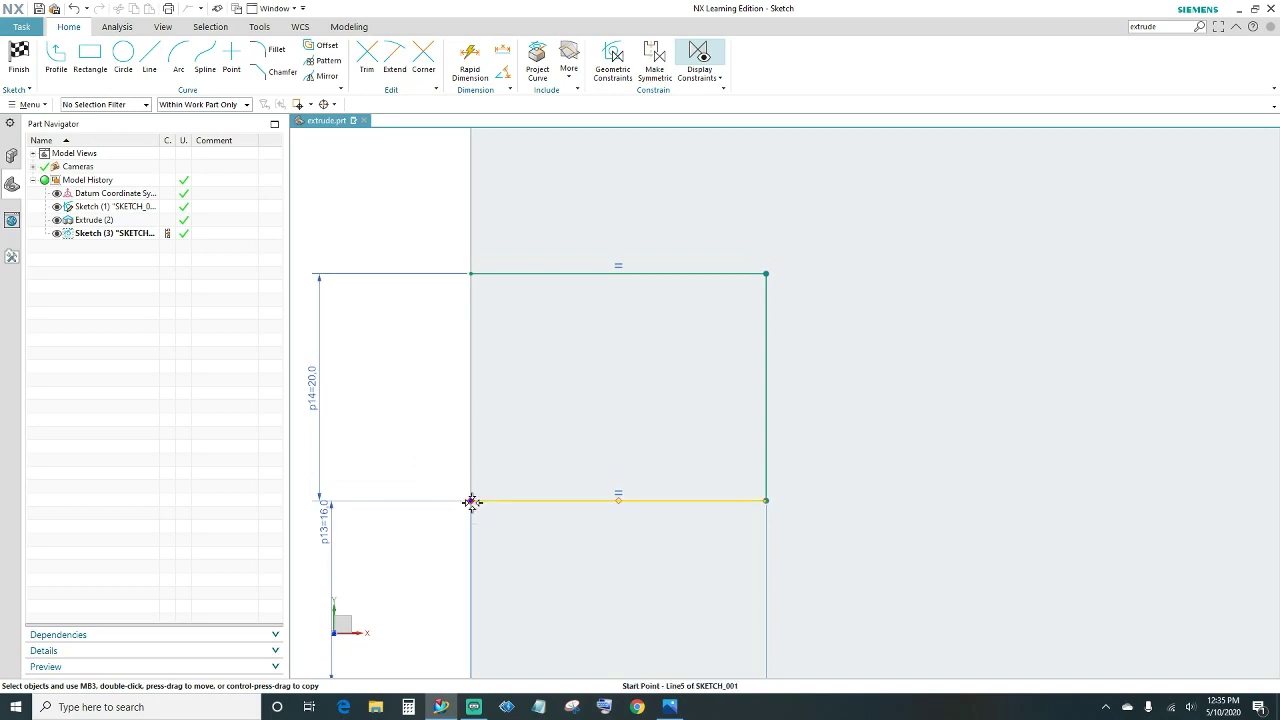
pyautogui.click(471, 479)
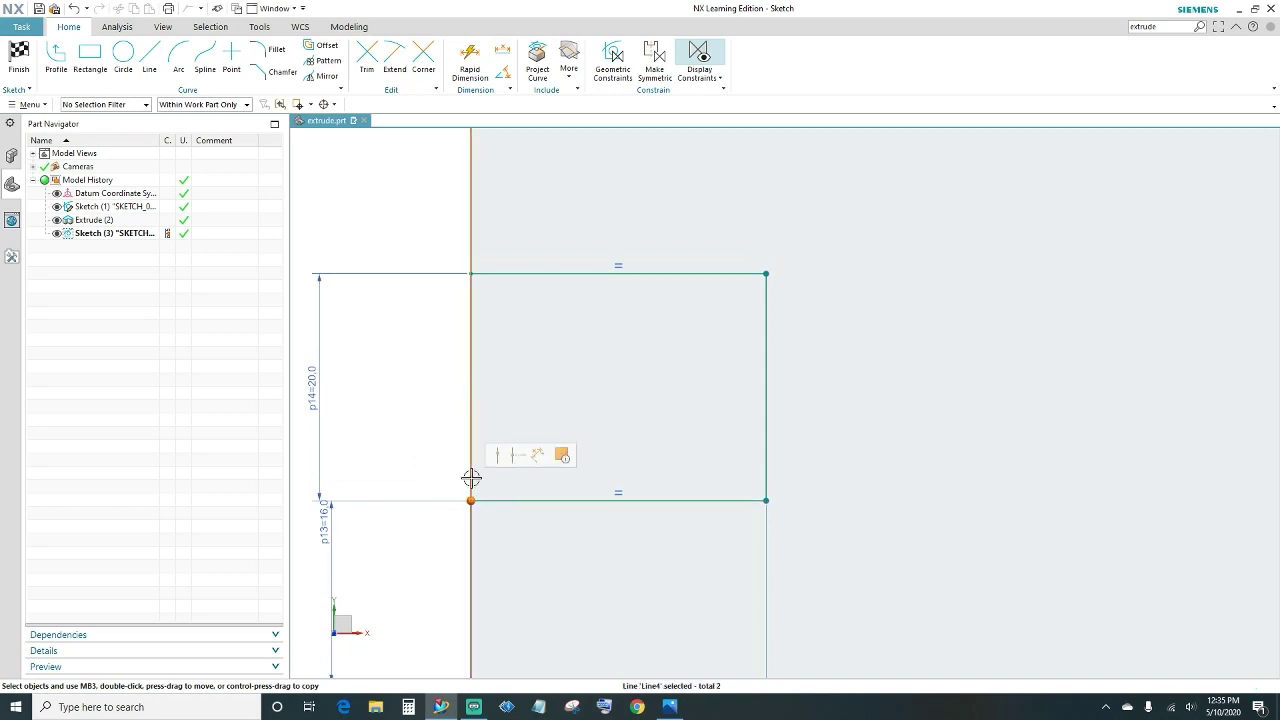
pyautogui.click(497, 454)
pyautogui.scroll(2, 434, 300)
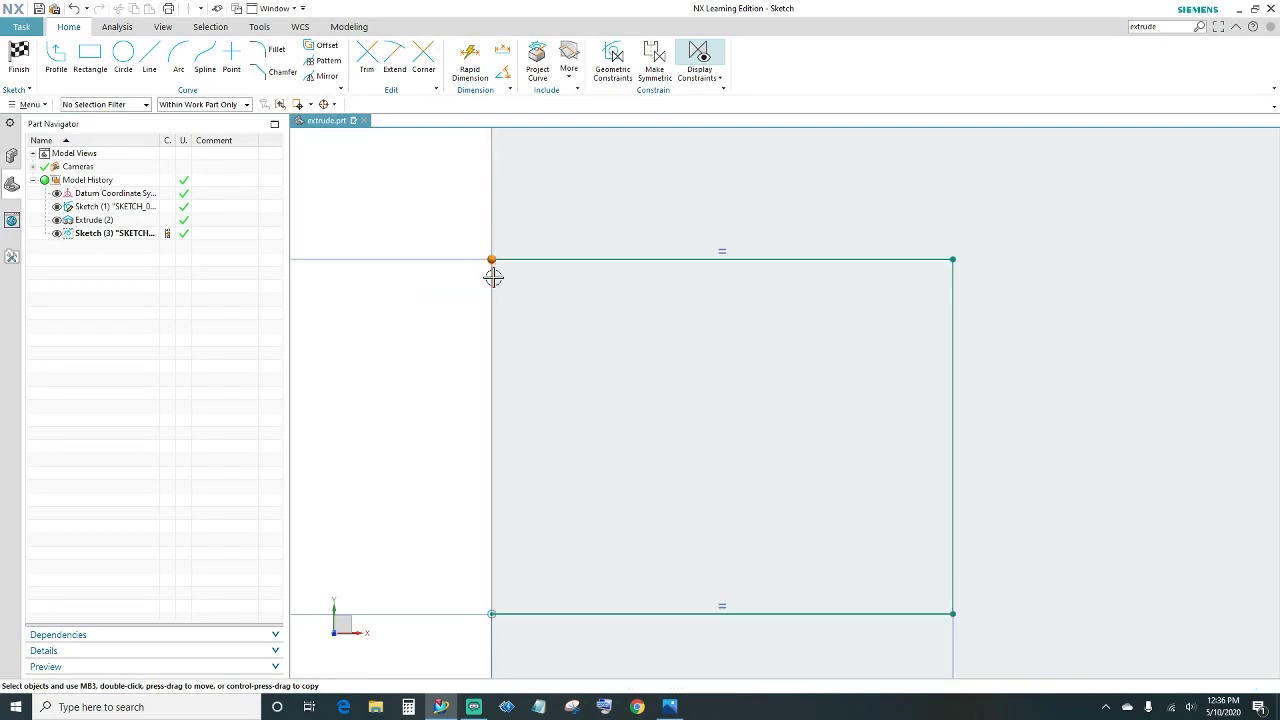
pyautogui.click(492, 281)
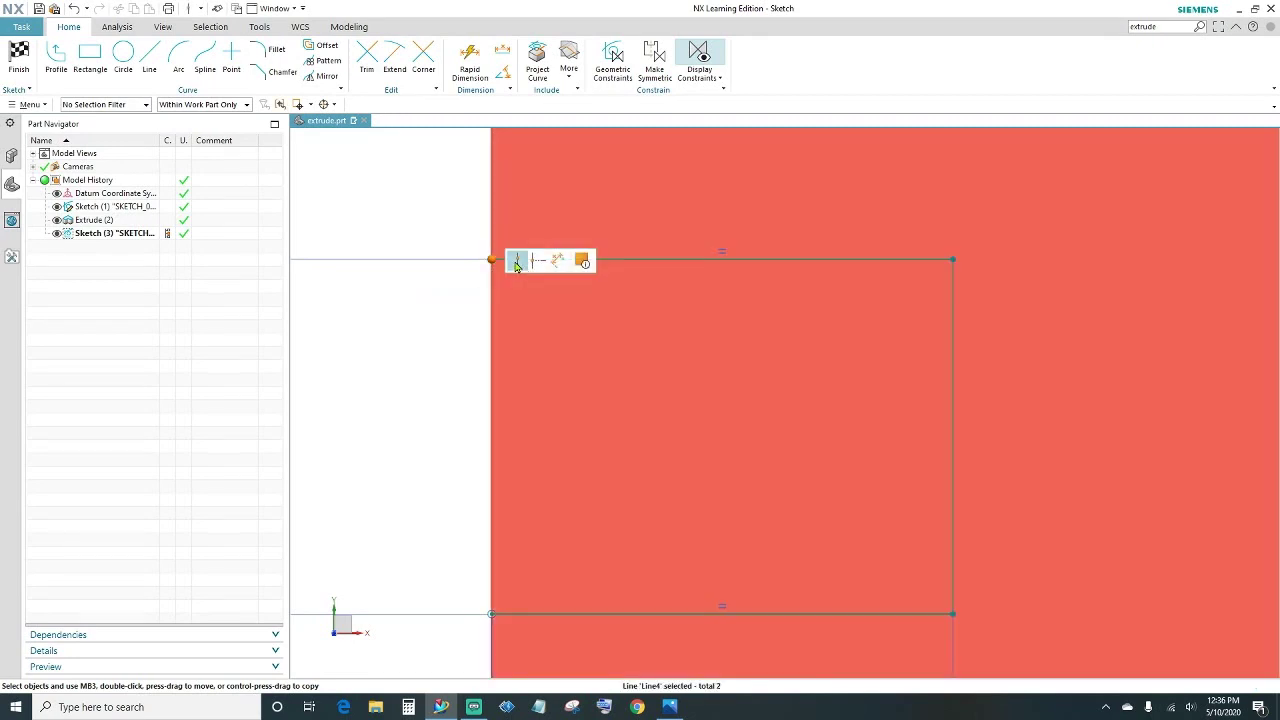
pyautogui.click(466, 326)
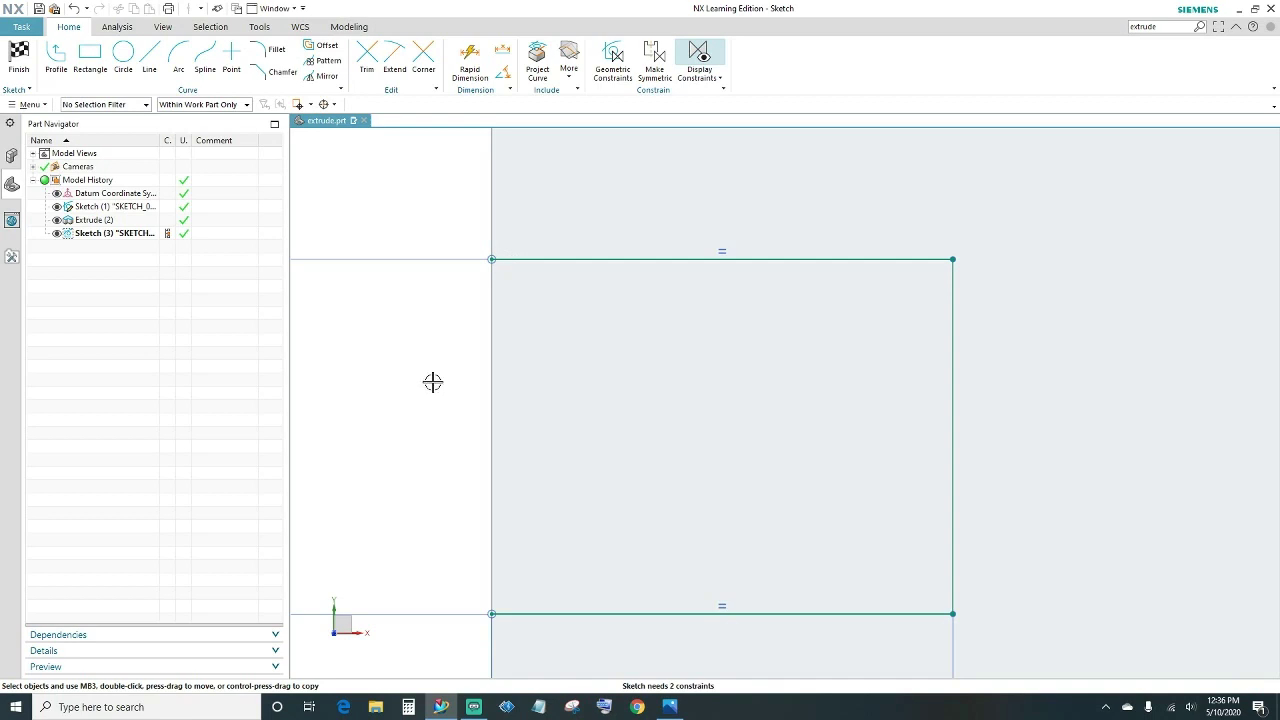
# Step: Constrain the notch's lower line horizontal and its inner line vertical, and finish the sketch
pyautogui.scroll(-2, 432, 382)
pyautogui.scroll(-1, 432, 382)
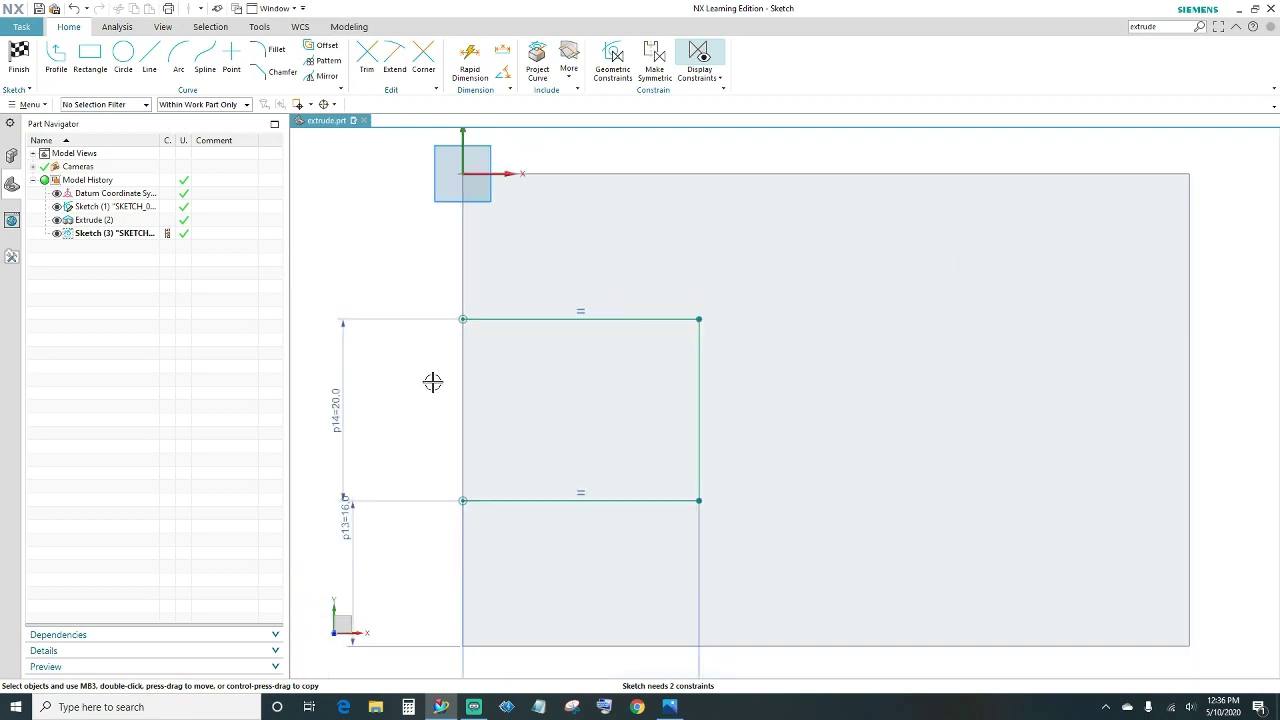
pyautogui.scroll(-1, 427, 419)
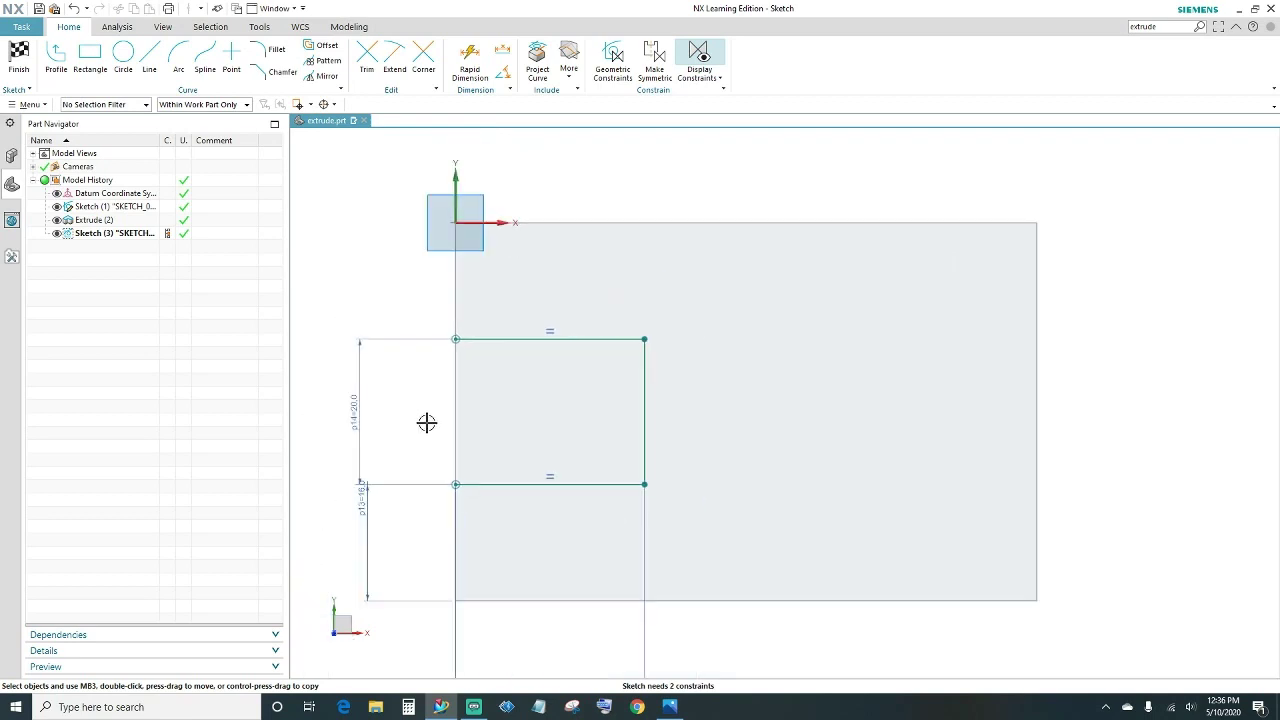
pyautogui.keyDown('shift'); pyautogui.moveTo(426, 506); pyautogui.dragTo(444, 418, button='middle'); pyautogui.keyUp('shift')
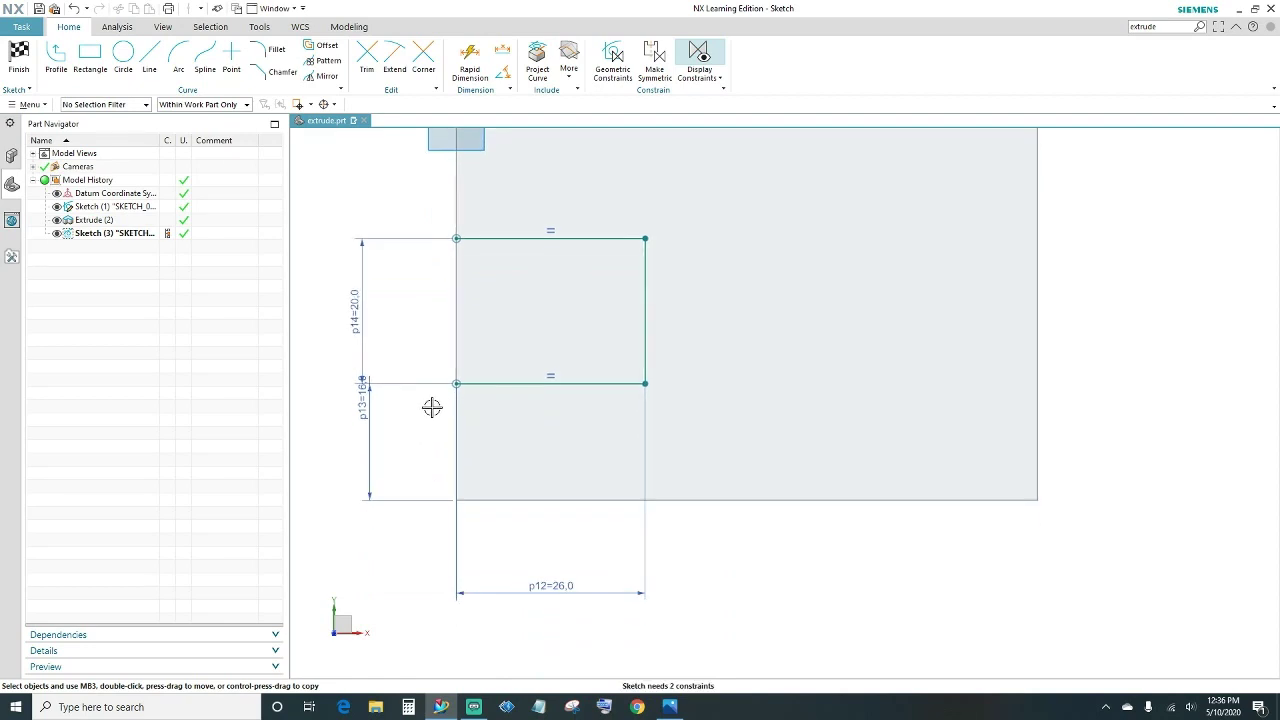
pyautogui.click(591, 382)
pyautogui.click(714, 366)
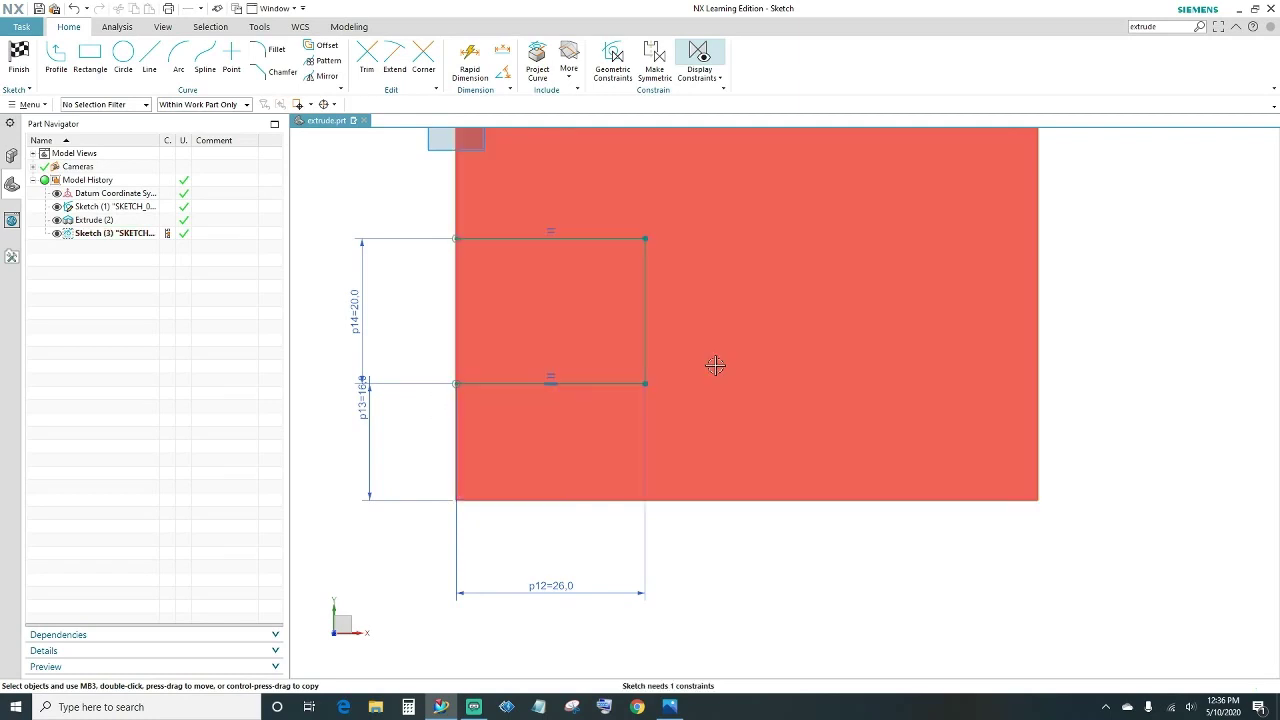
pyautogui.click(647, 344)
pyautogui.click(778, 298)
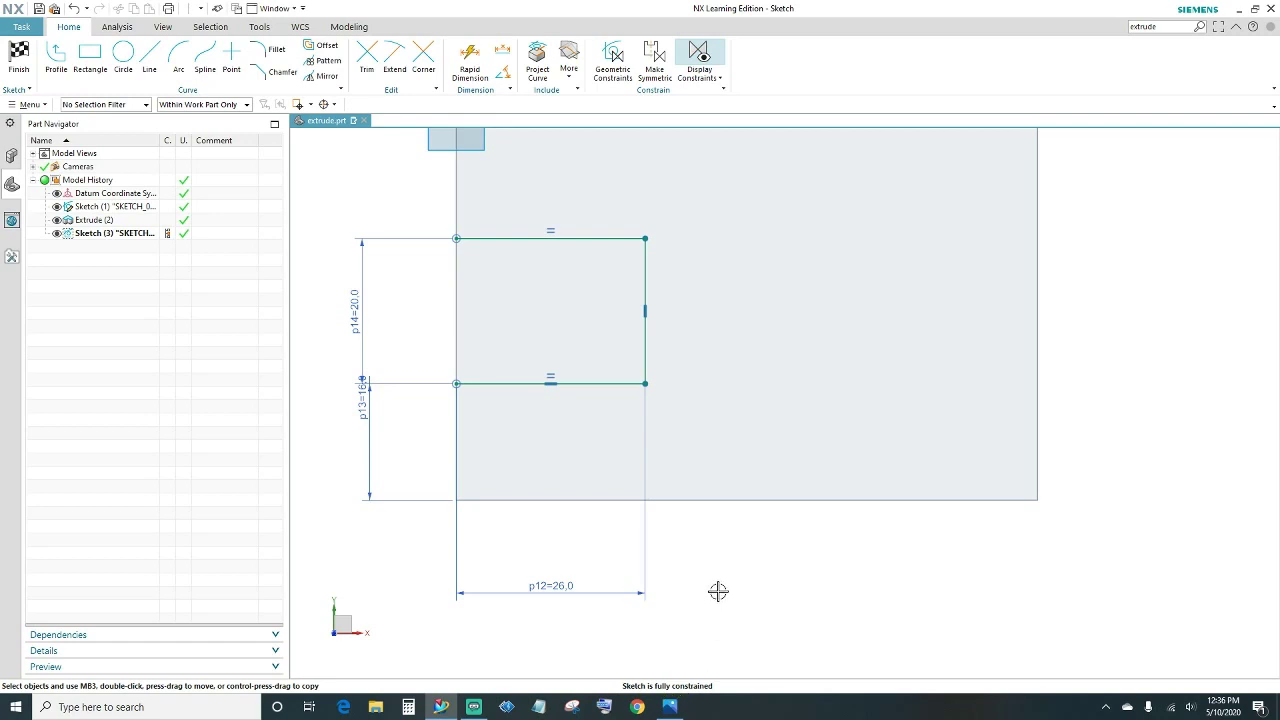
pyautogui.click(18, 55)
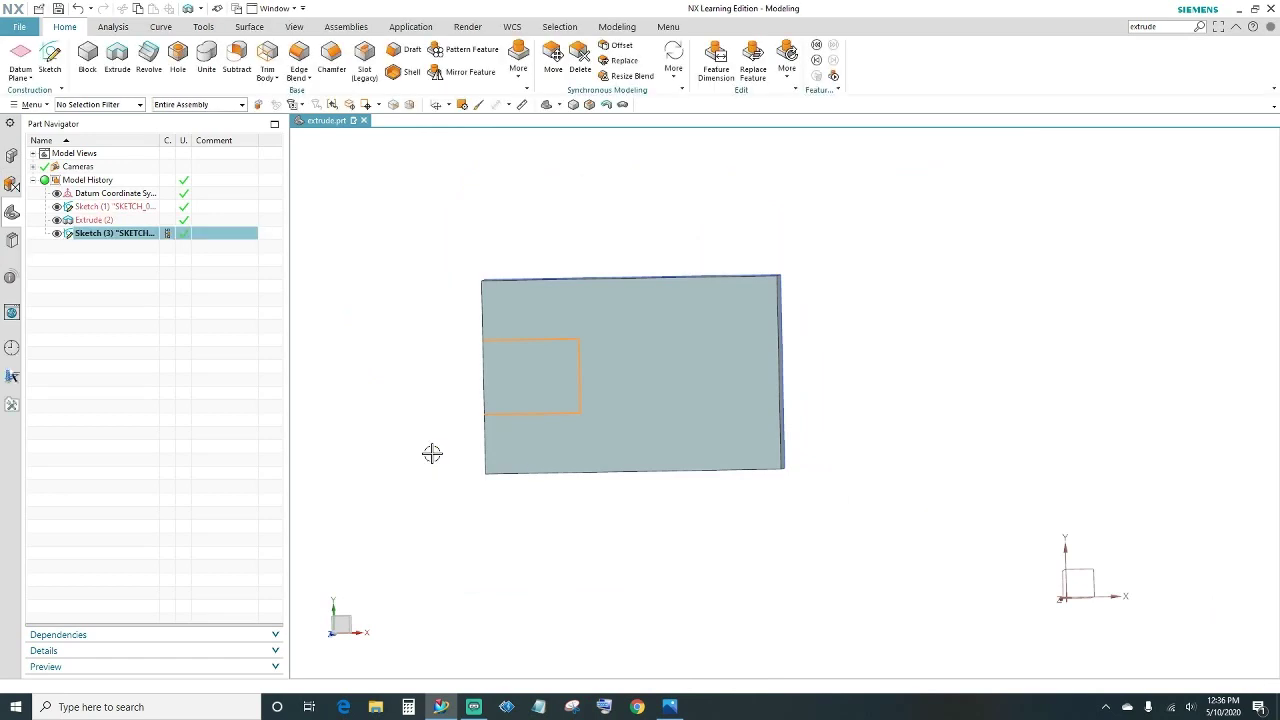
# Step: Extrude the notch profile, closed by the plate's edge, 8 mm in the reversed direction through the plate with Boolean set to None
pyautogui.moveTo(460, 397); pyautogui.dragTo(474, 360, button='middle')
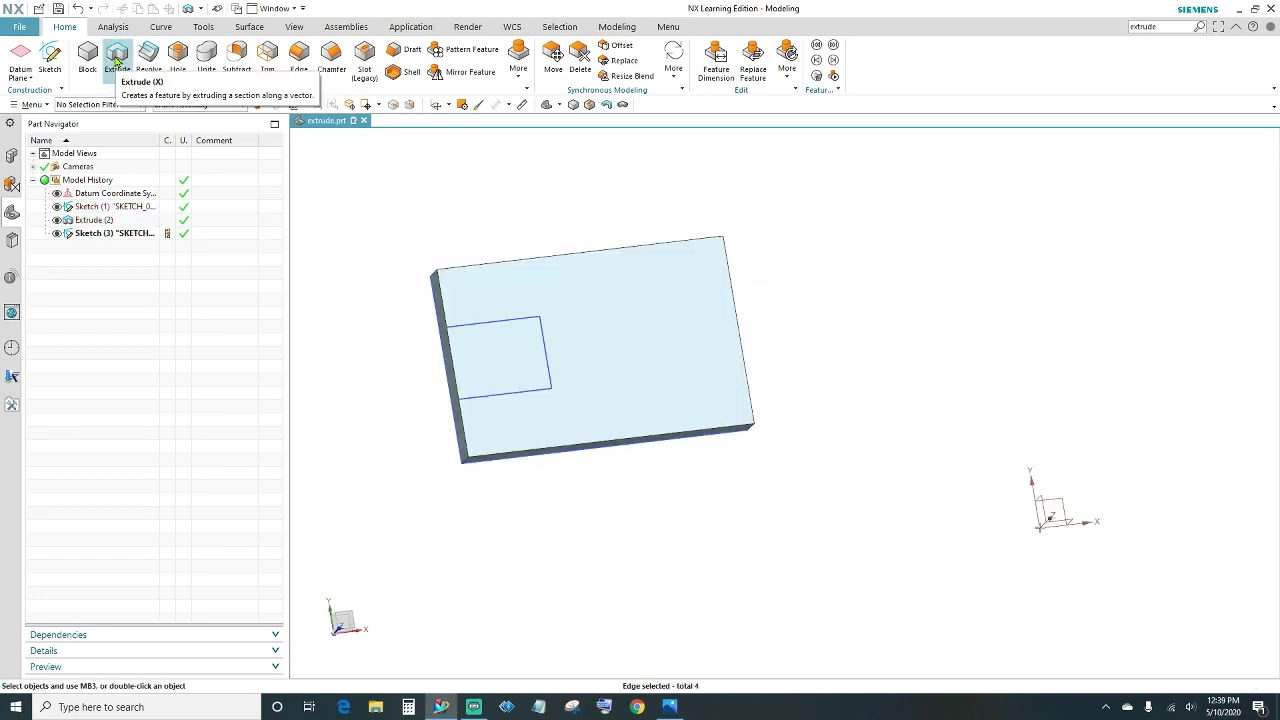
pyautogui.click(116, 62)
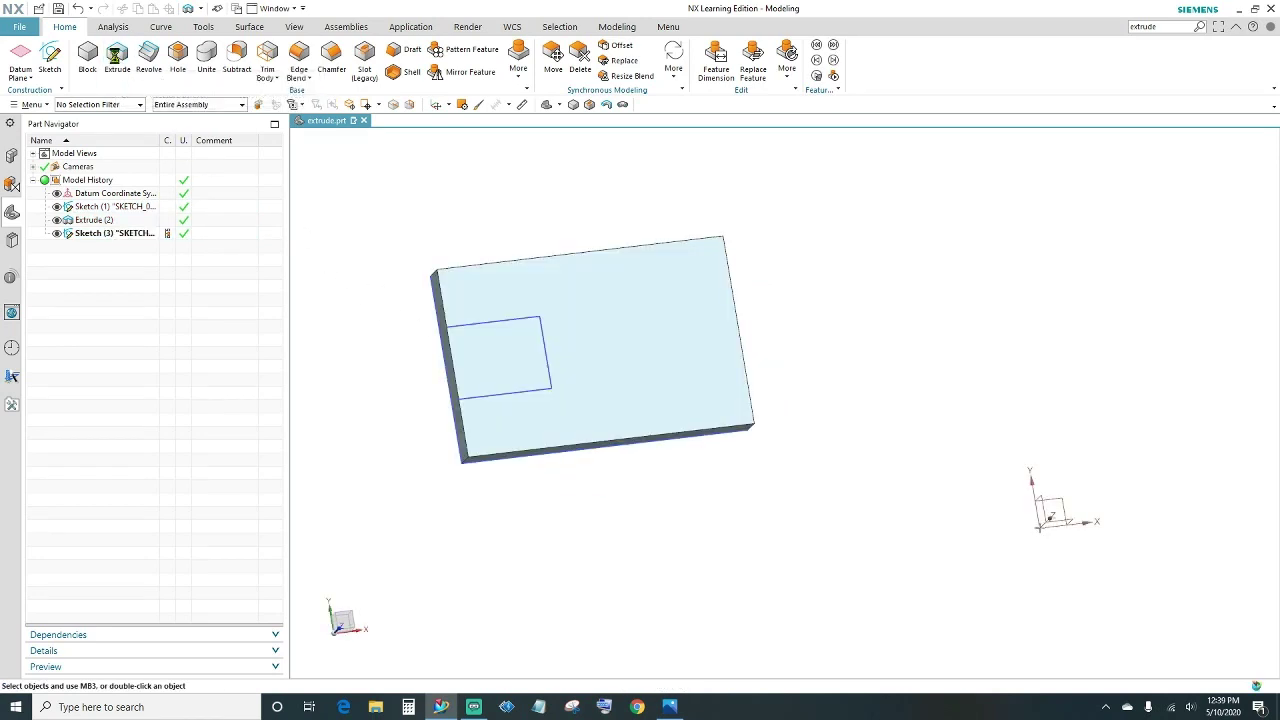
pyautogui.click(509, 319)
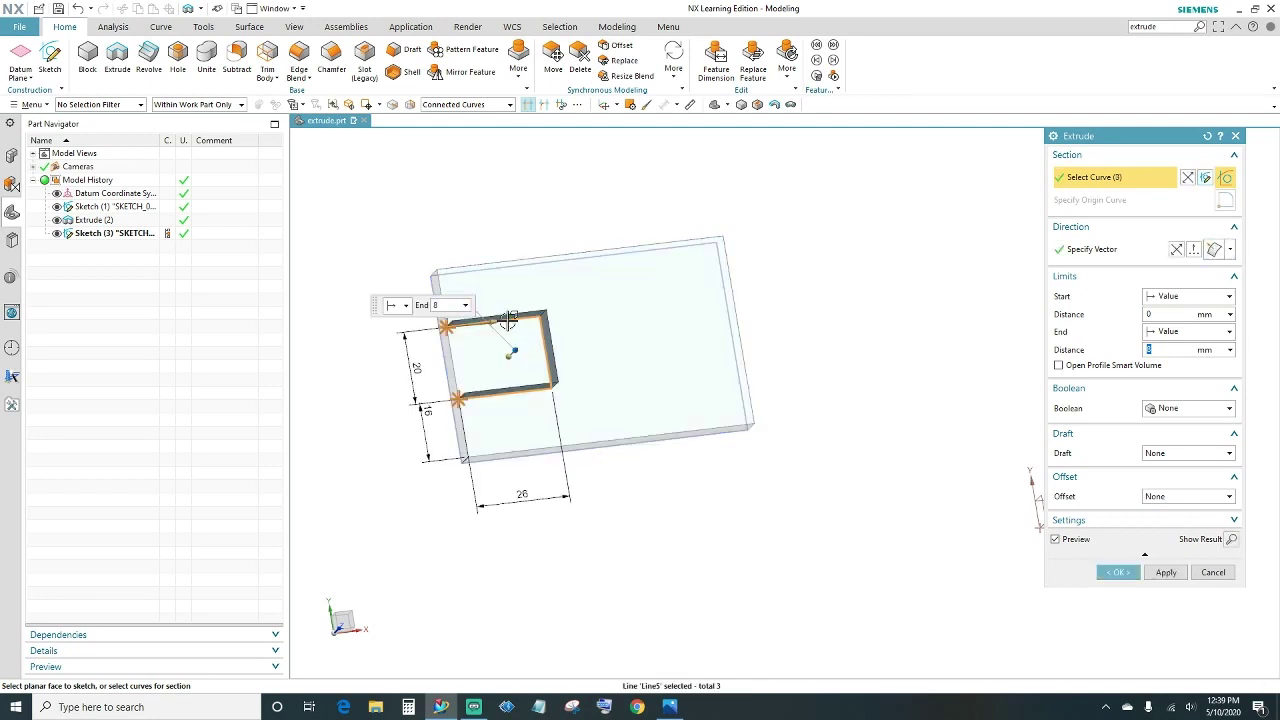
pyautogui.click(456, 366)
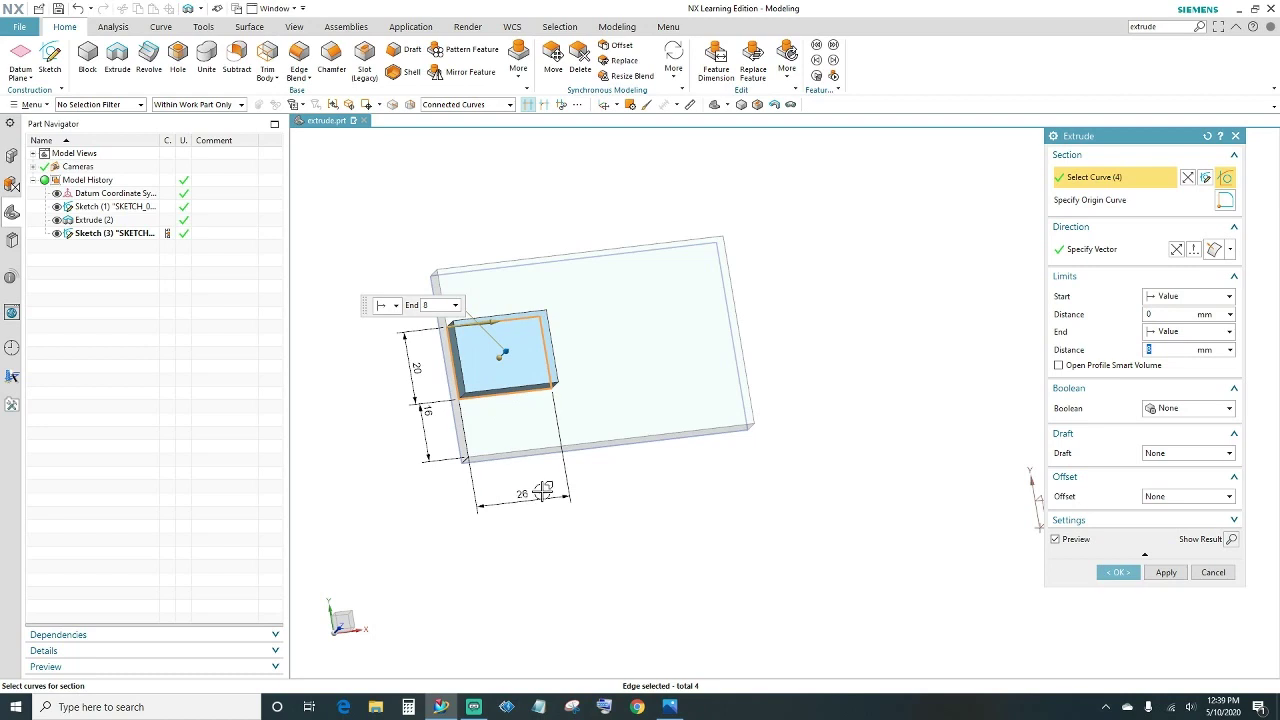
pyautogui.moveTo(542, 485); pyautogui.dragTo(536, 418, button='middle')
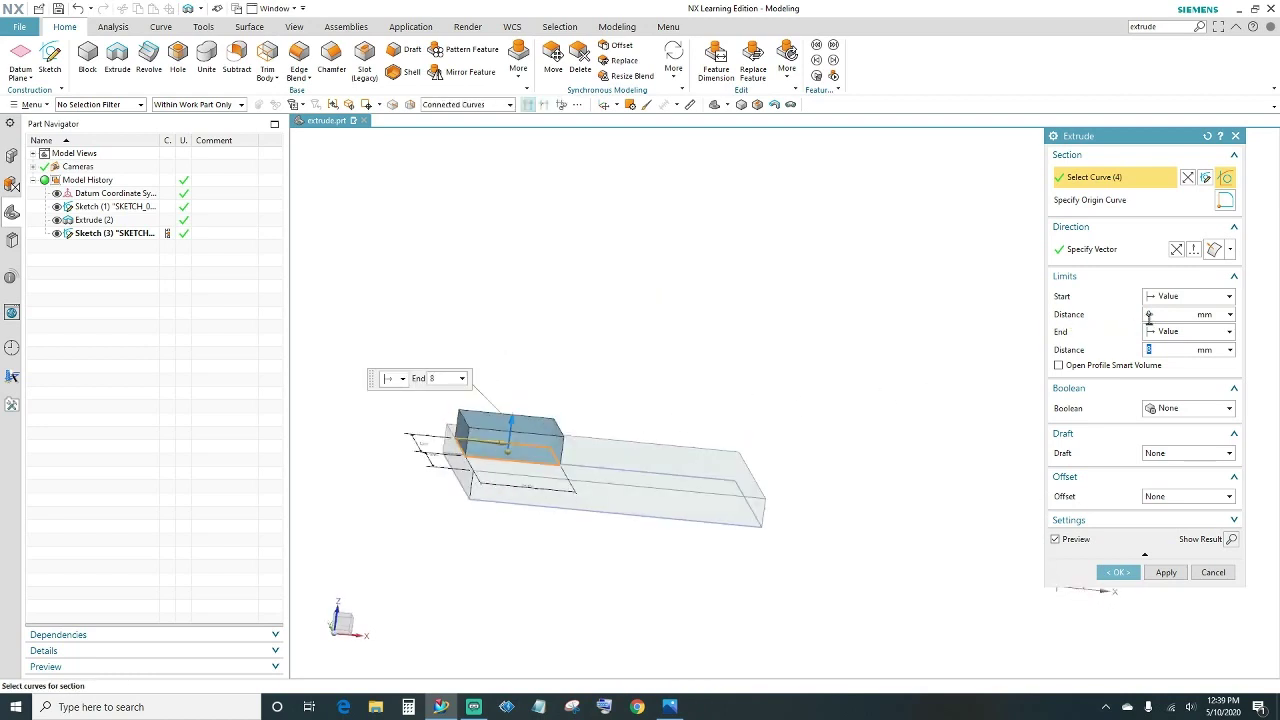
pyautogui.click(1177, 252)
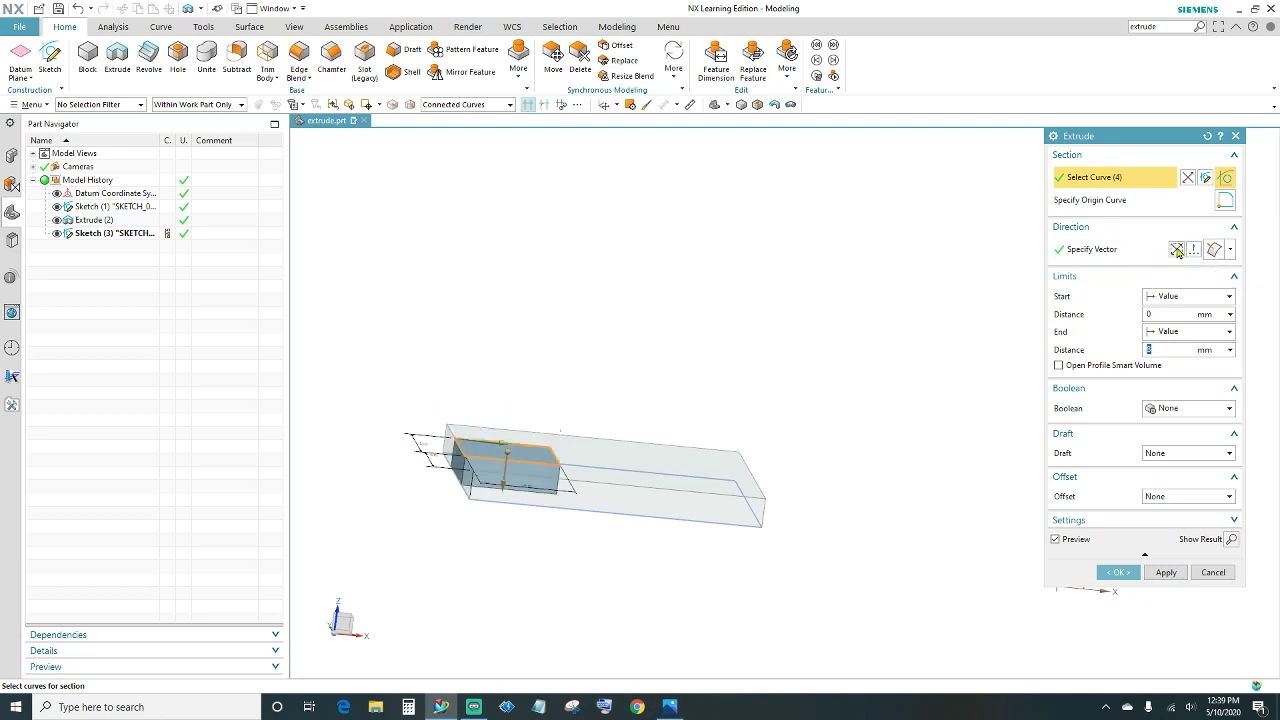
pyautogui.moveTo(646, 607); pyautogui.dragTo(668, 588, button='middle')
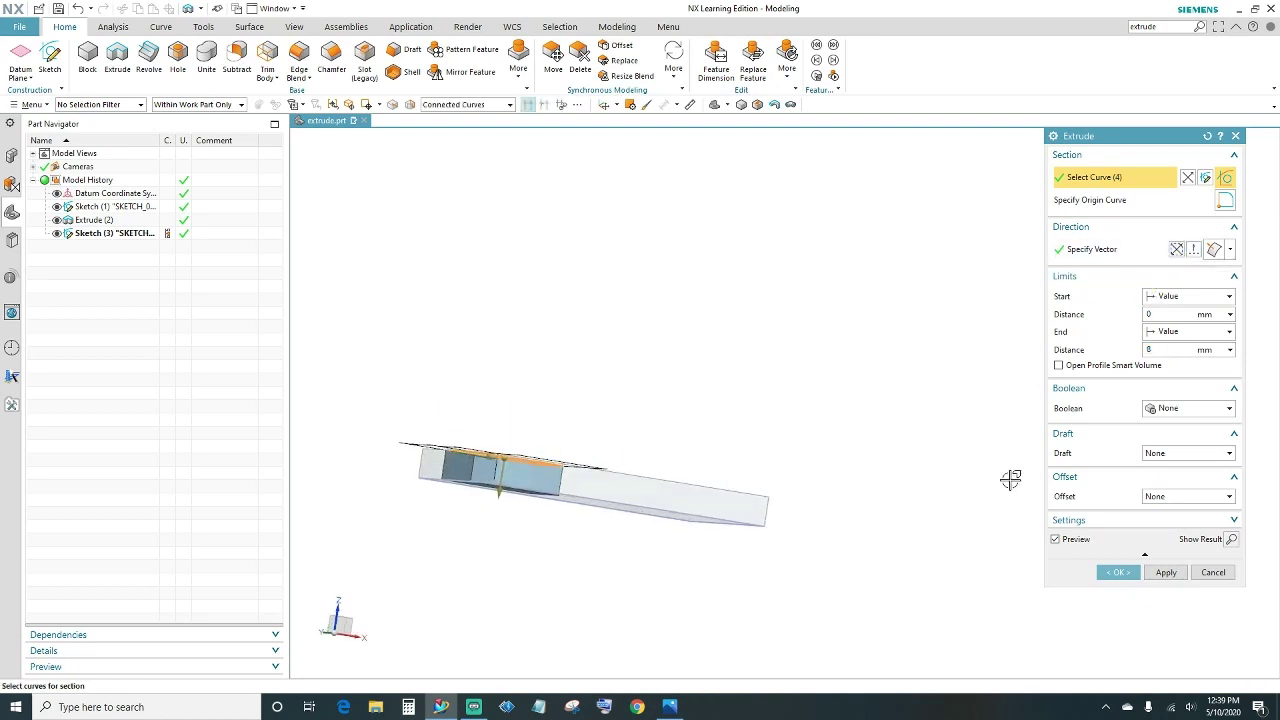
pyautogui.moveTo(626, 546)
pyautogui.mouseDown(button='middle')
pyautogui.moveTo(611, 574)
pyautogui.moveTo(625, 535)
pyautogui.mouseUp(button='middle')
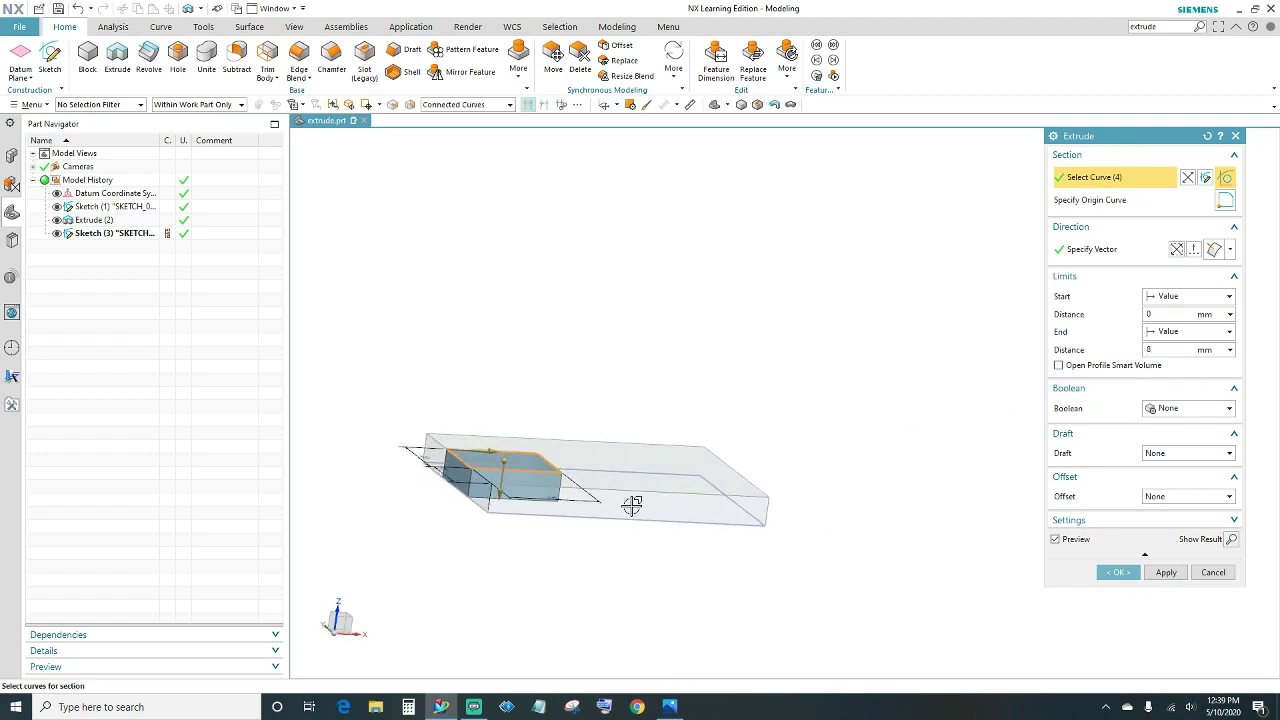
pyautogui.click(1119, 572)
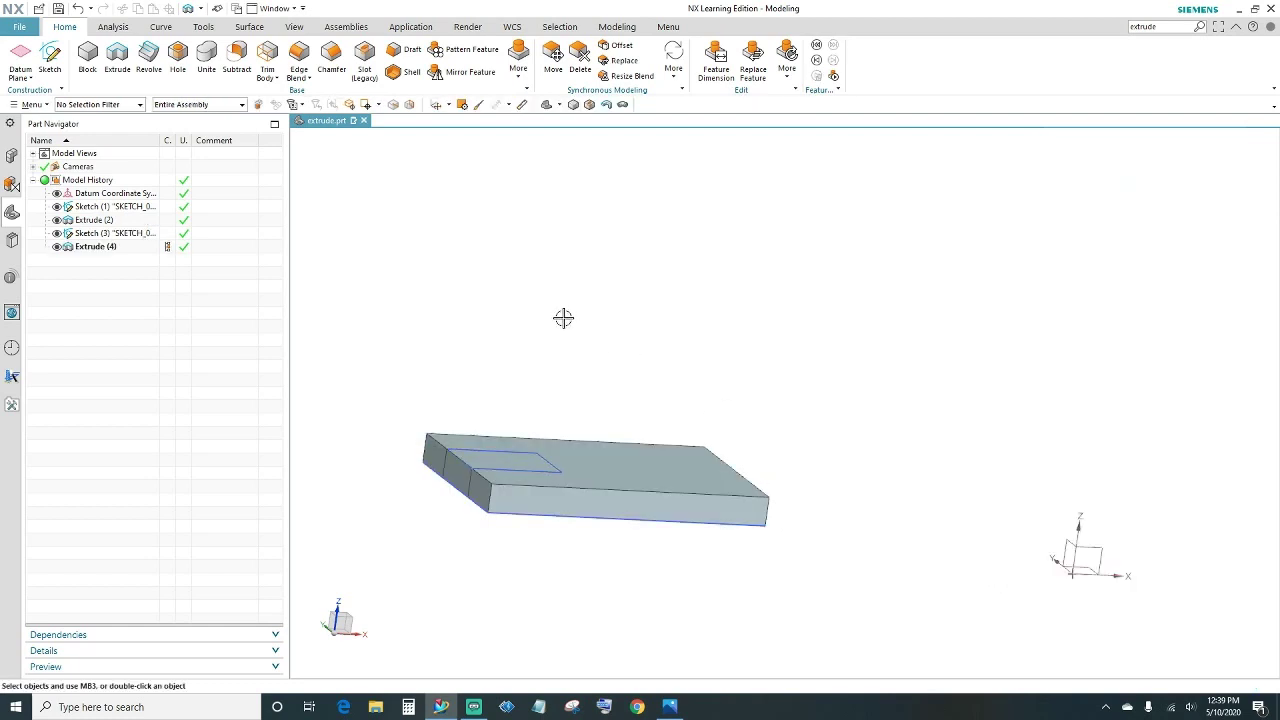
# Step: Subtract the extruded notch block from the base plate, using the plate as target and the block as tool
pyautogui.click(237, 60)
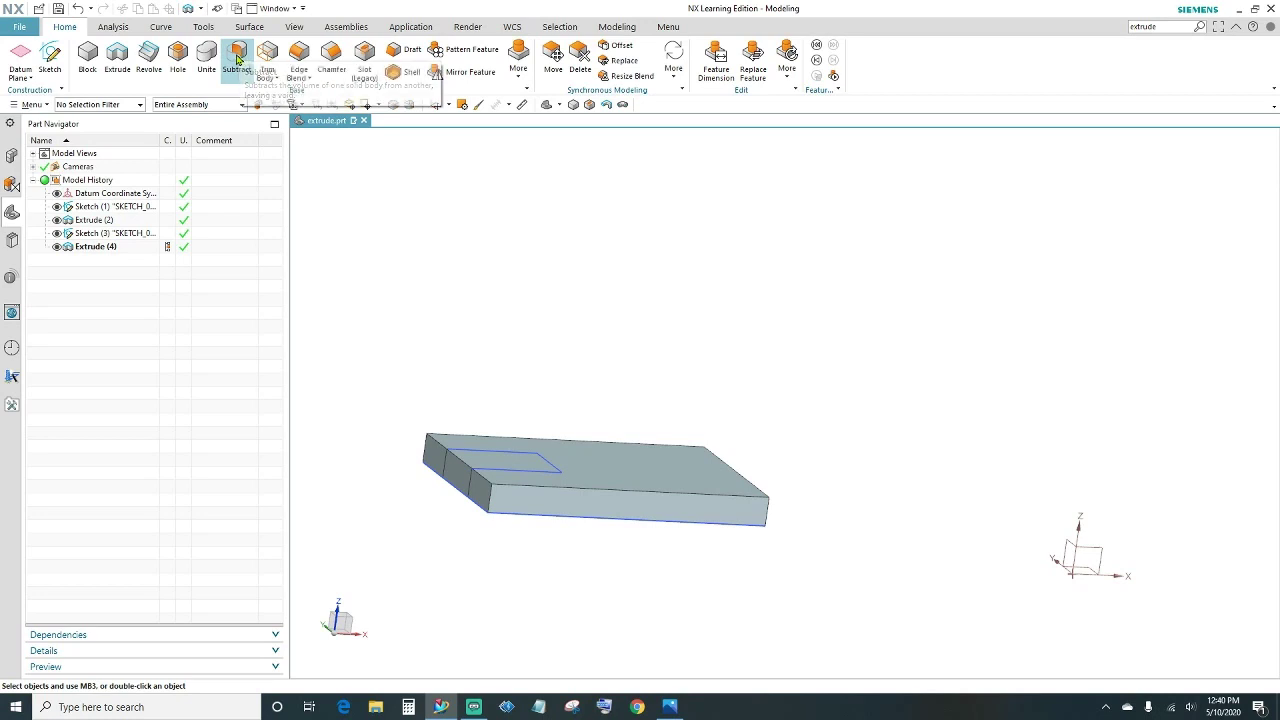
pyautogui.click(636, 468)
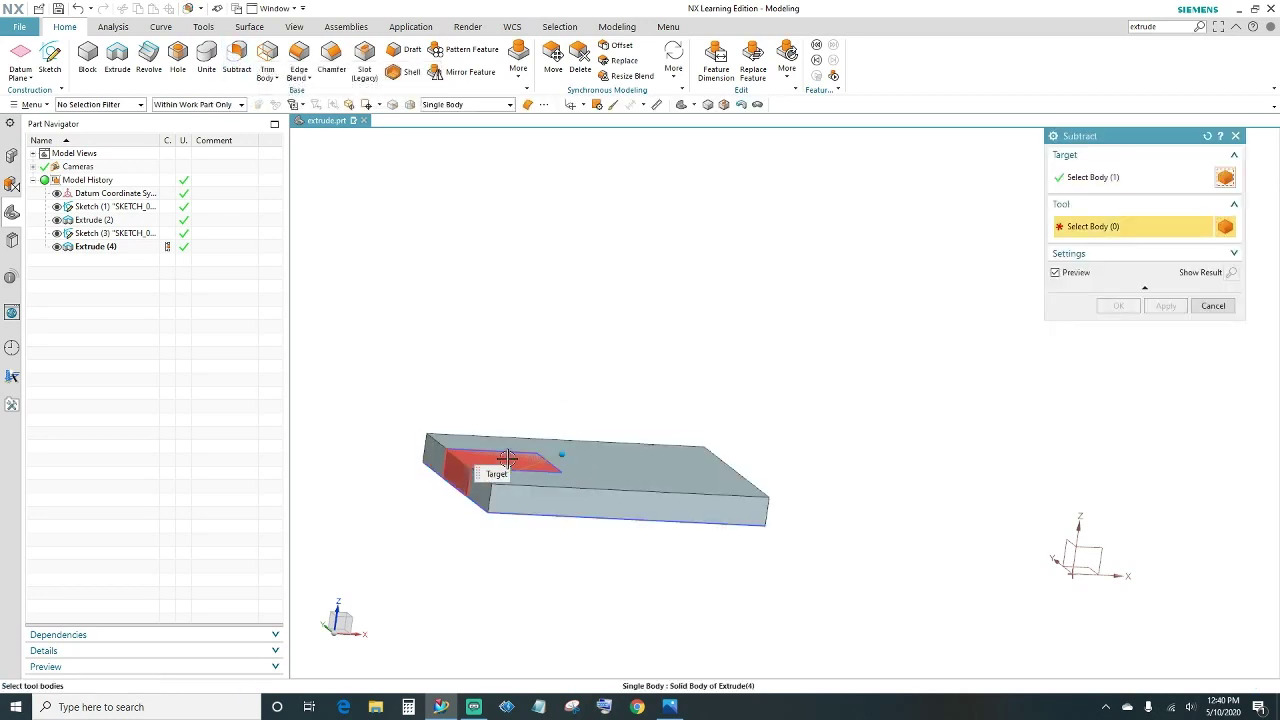
pyautogui.click(507, 458)
pyautogui.click(1114, 305)
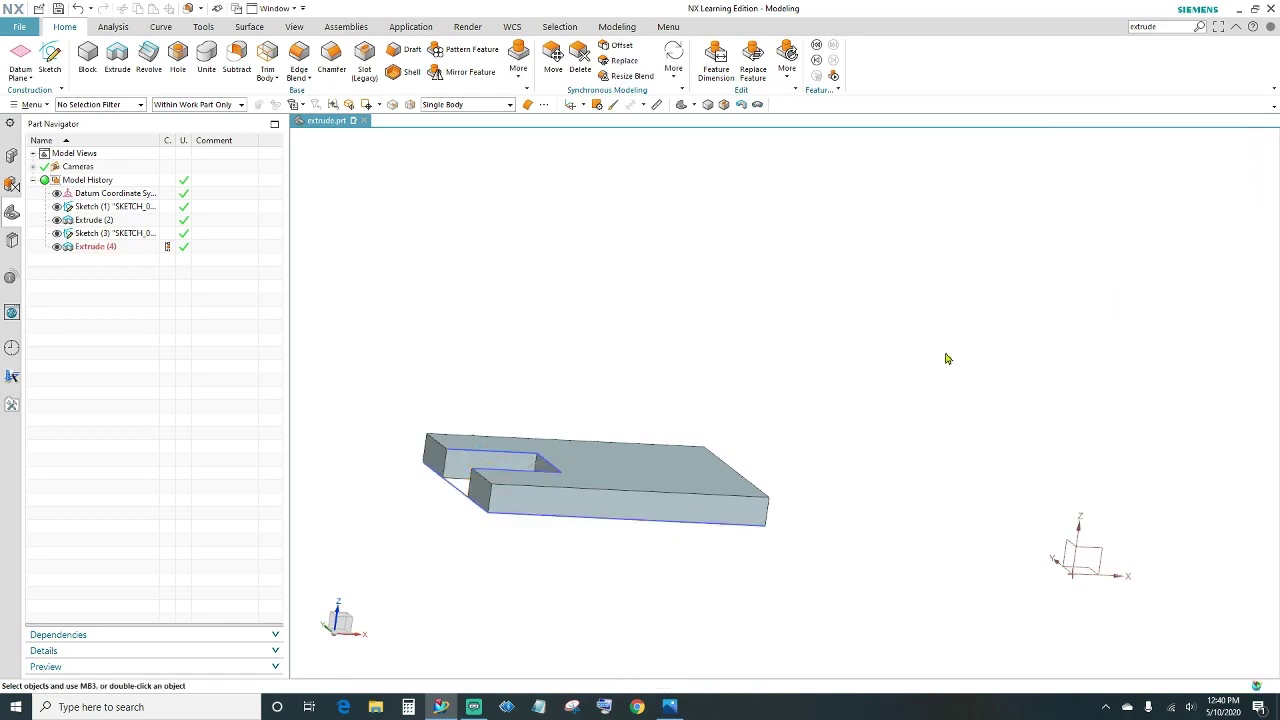
# Step: Inspect the notched plate and check it against the reference drawing proj3.jpg
pyautogui.moveTo(782, 406); pyautogui.dragTo(1063, 306, button='middle')
pyautogui.moveTo(946, 306); pyautogui.dragTo(923, 386, button='middle')
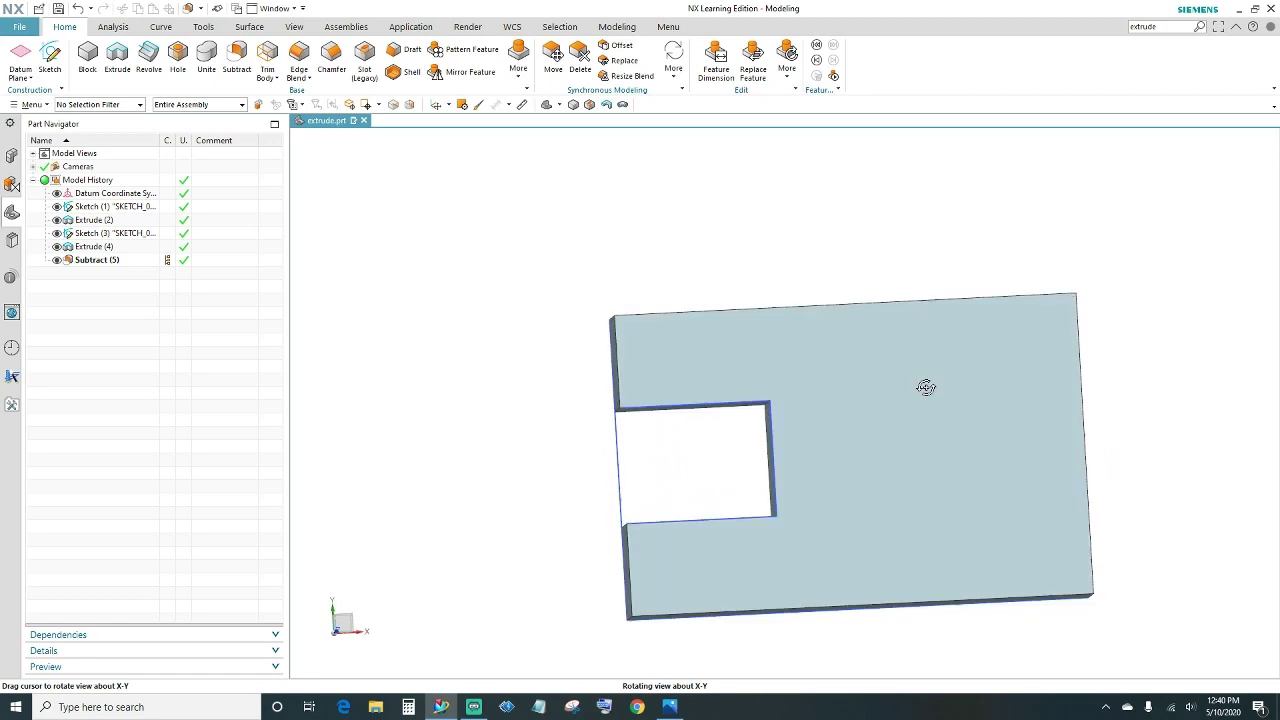
pyautogui.keyDown('shift'); pyautogui.moveTo(813, 267); pyautogui.dragTo(720, 229, button='middle'); pyautogui.keyUp('shift')
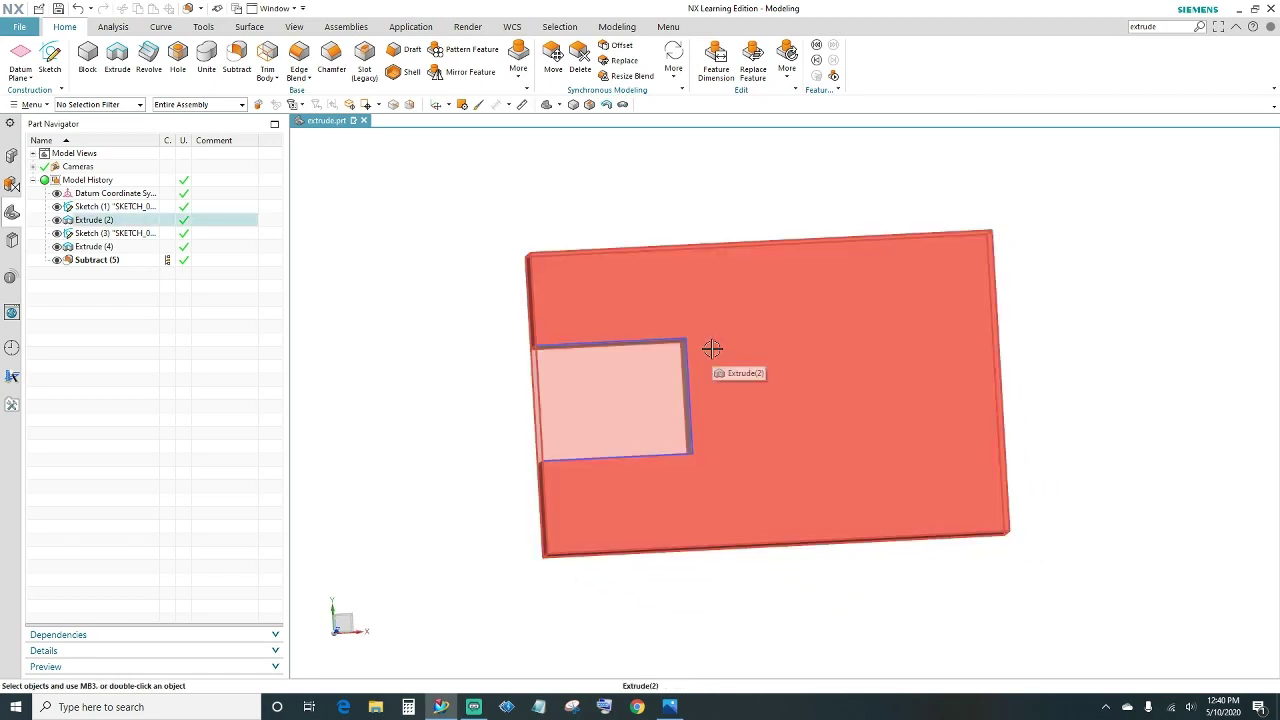
pyautogui.click(667, 707)
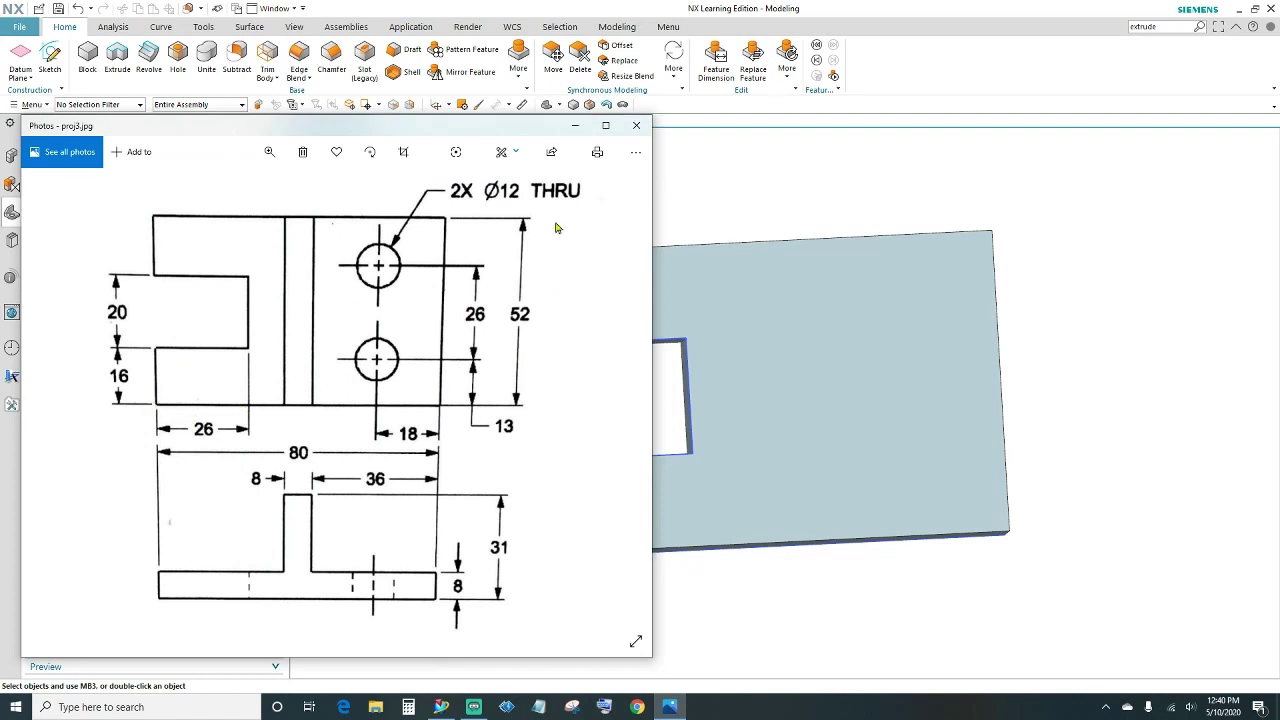
pyautogui.click(855, 10)
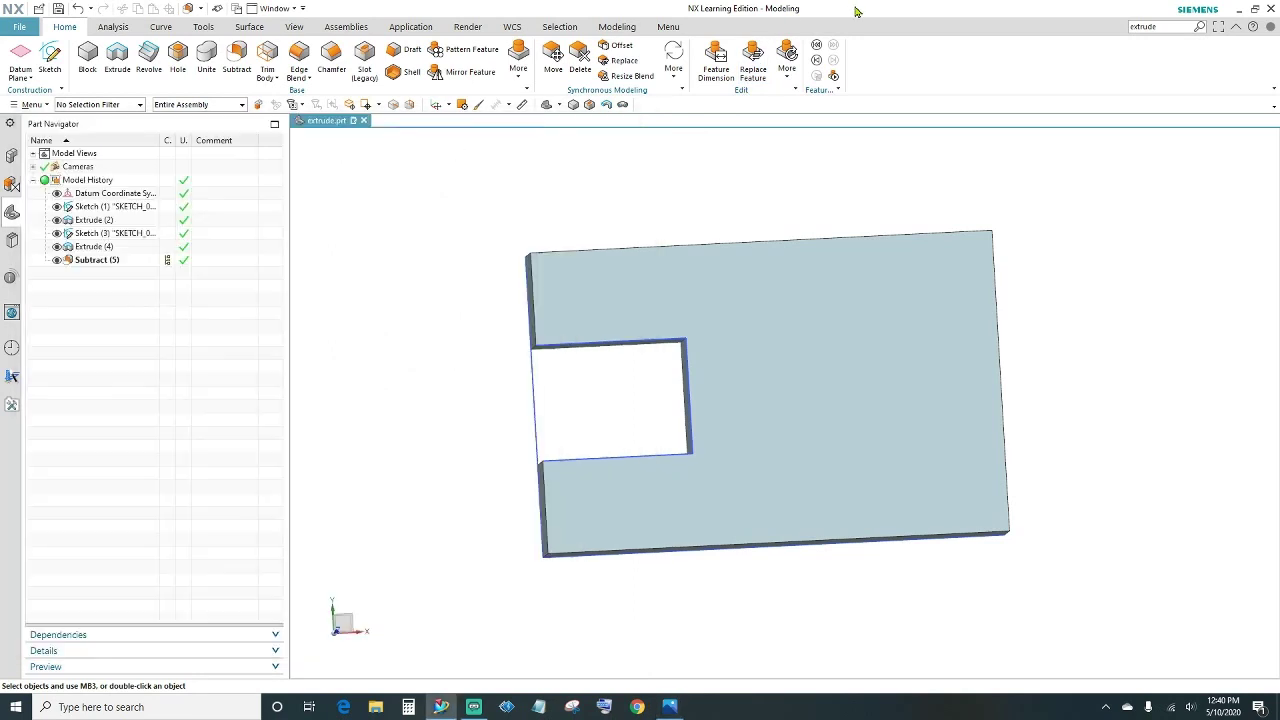
# Step: Measure the distance between the plate's long side face and the notch's nearest parallel side face, and compare it with proj3.jpg
pyautogui.click(522, 105)
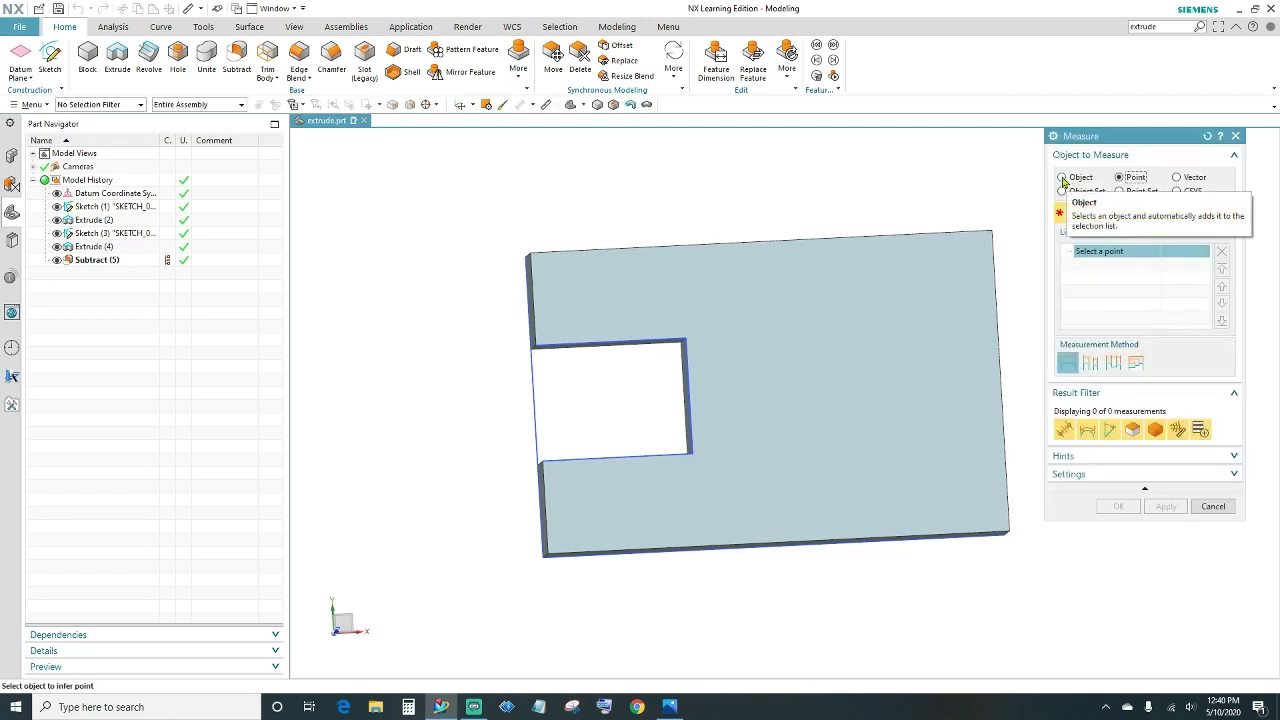
pyautogui.click(1062, 177)
pyautogui.moveTo(723, 569); pyautogui.dragTo(658, 507, button='middle')
pyautogui.click(648, 508)
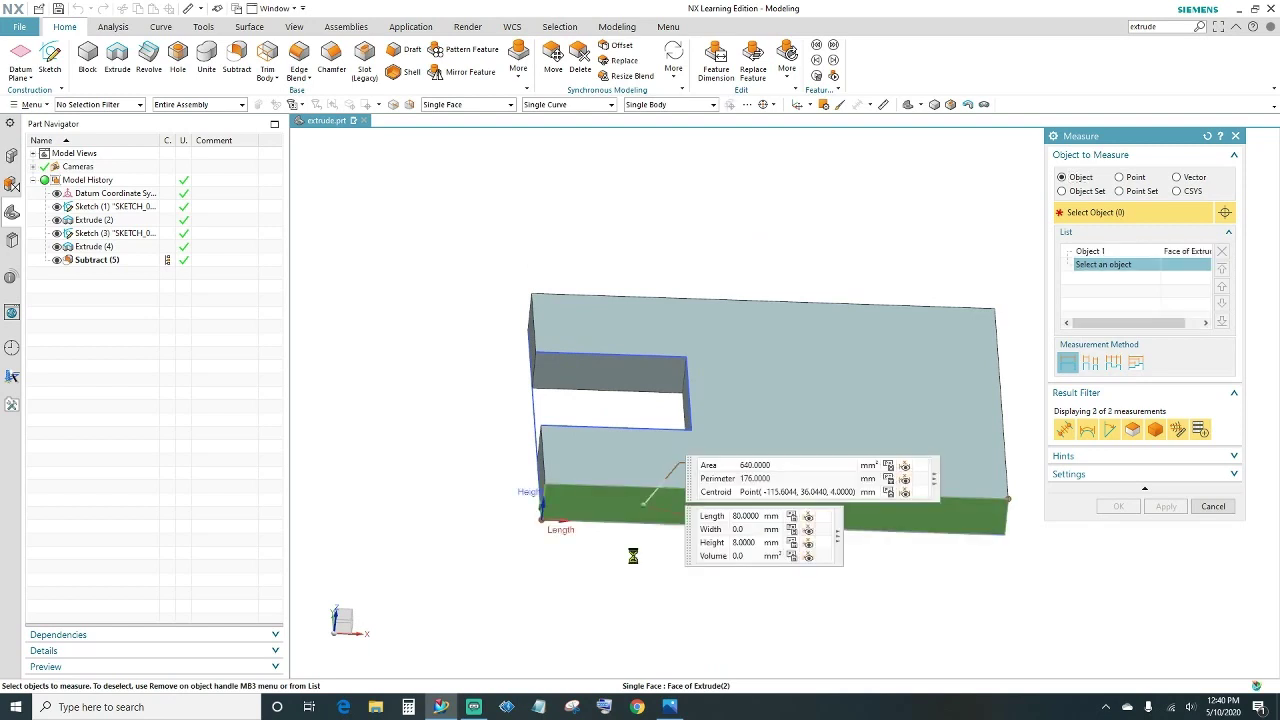
pyautogui.moveTo(647, 269); pyautogui.dragTo(613, 478, button='middle')
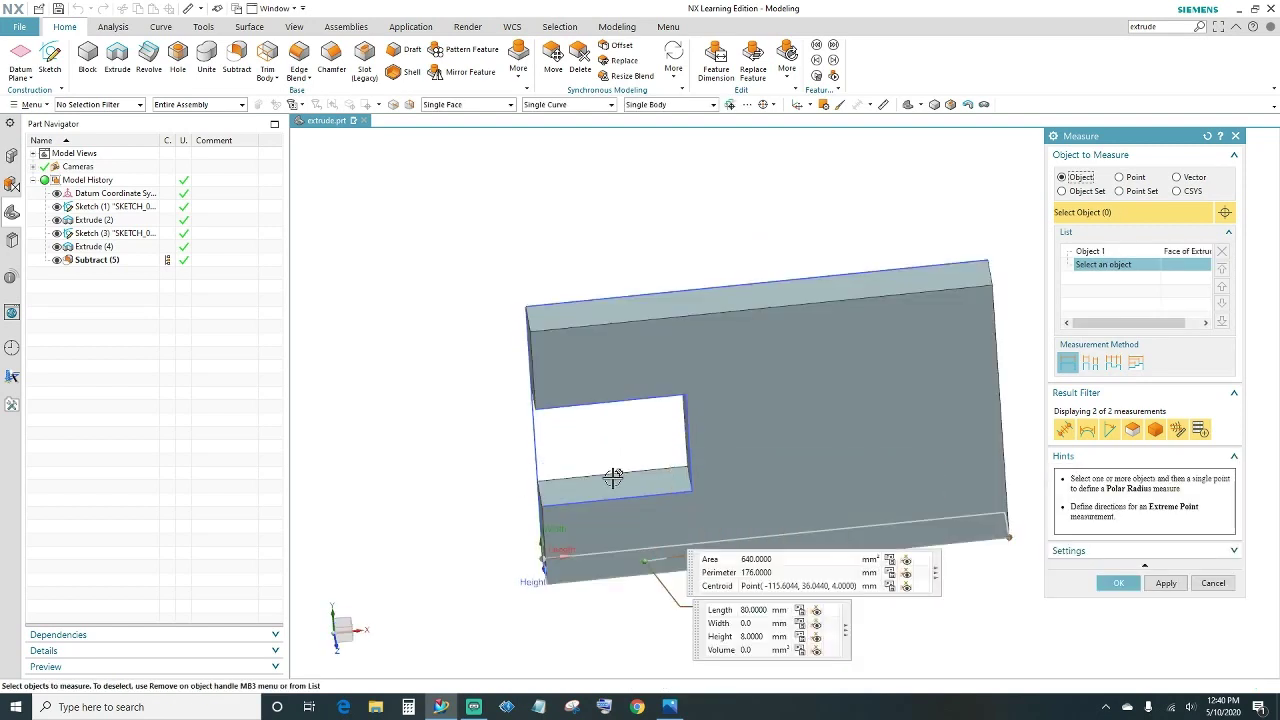
pyautogui.click(613, 478)
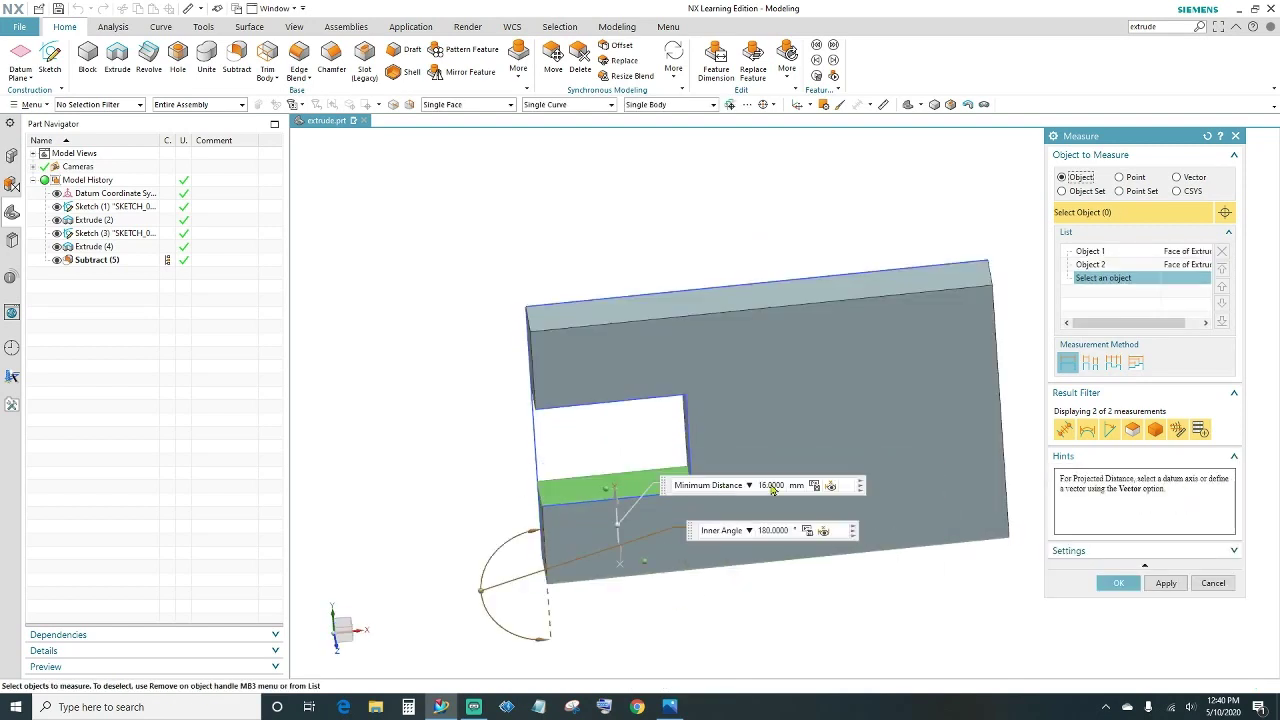
pyautogui.click(669, 706)
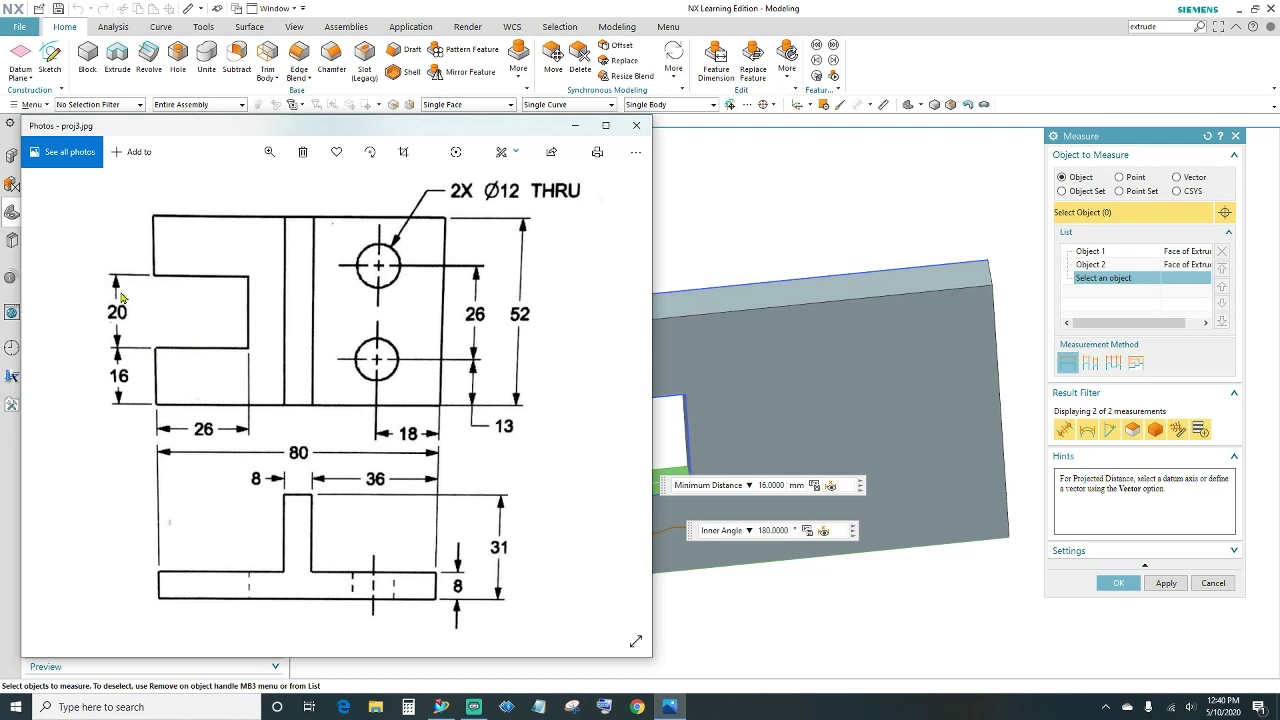
pyautogui.click(837, 200)
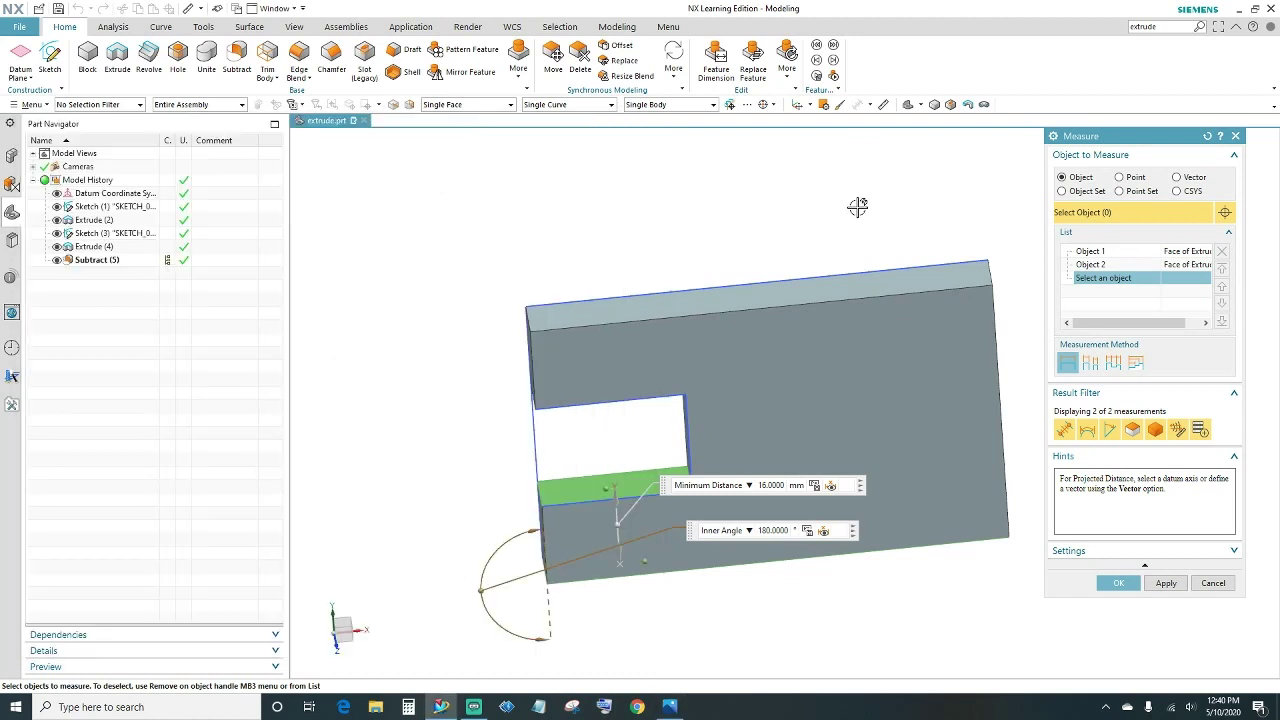
# Step: Remove the plate's outer face from the measurement, measure the notch's width between its two parallel side faces, and compare it with proj3.jpg
pyautogui.click(1101, 253)
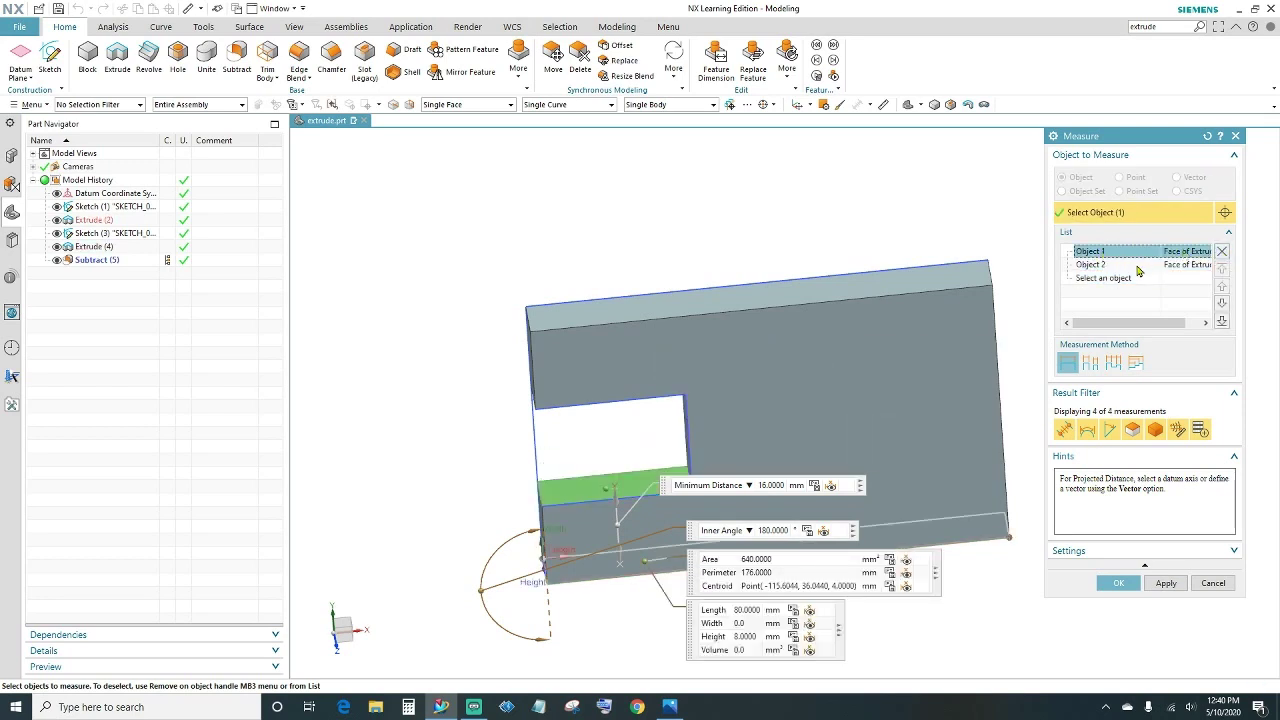
pyautogui.click(1221, 252)
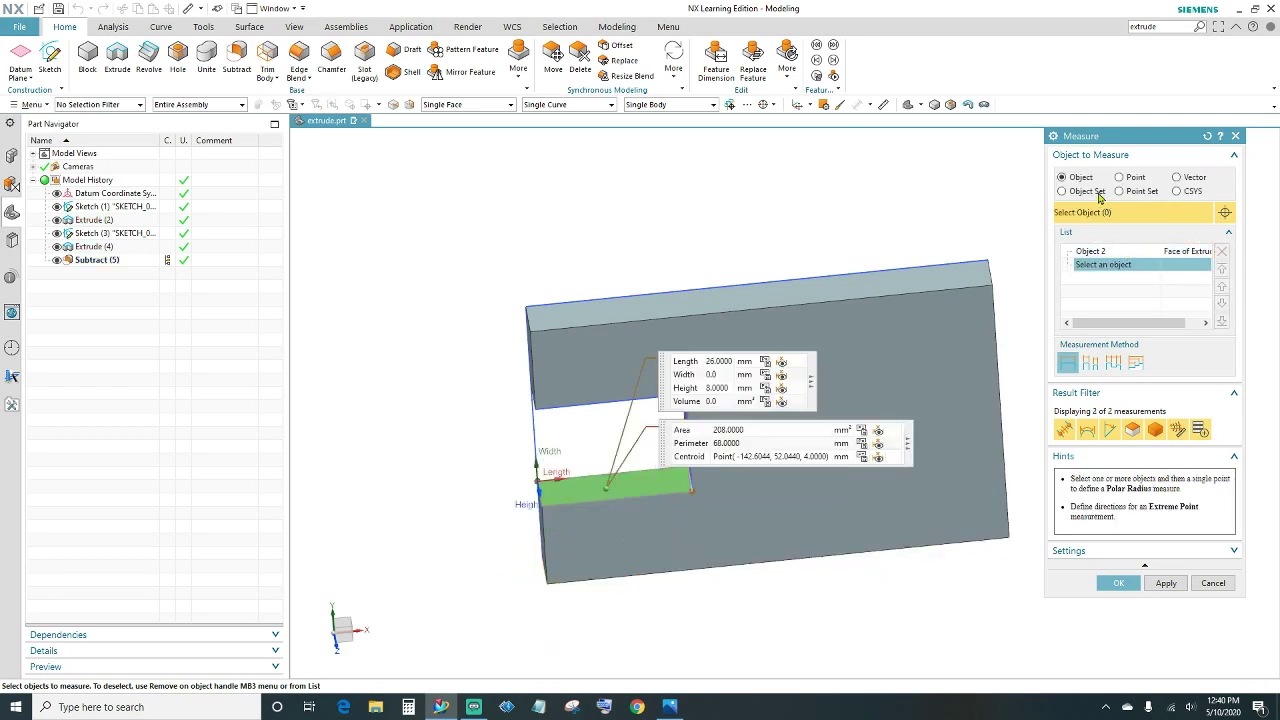
pyautogui.moveTo(481, 439); pyautogui.dragTo(573, 401, button='middle')
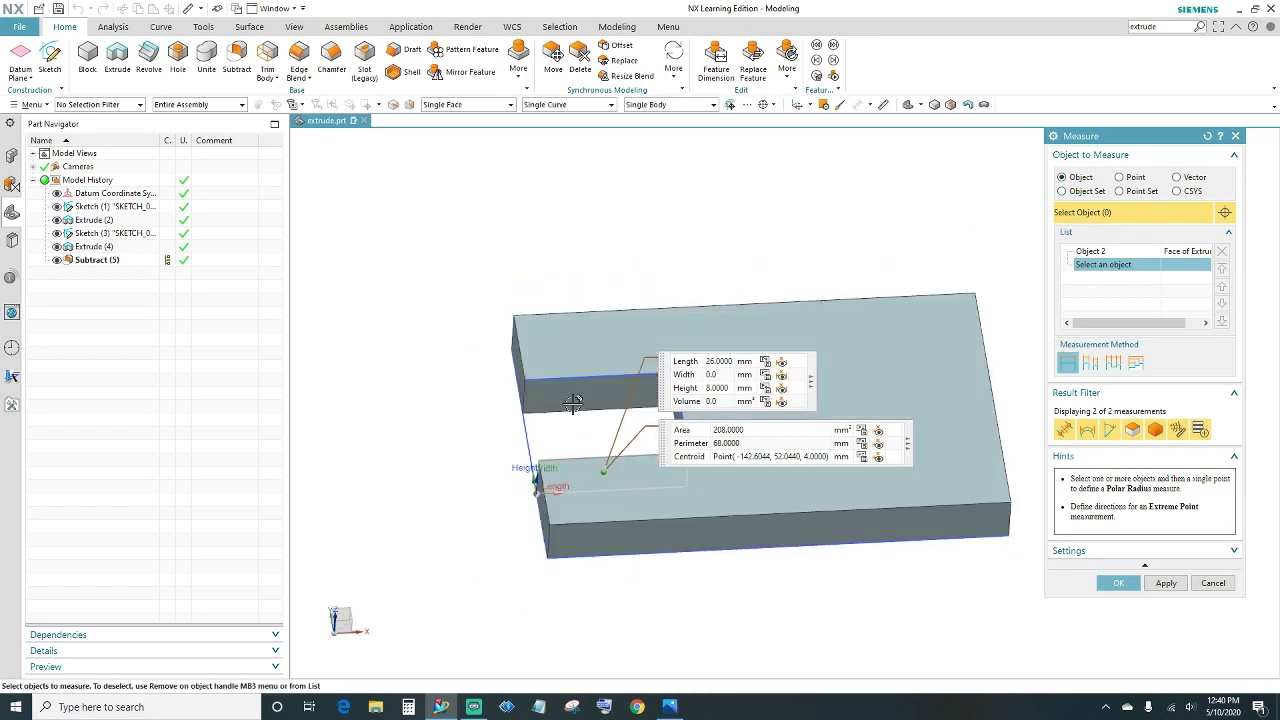
pyautogui.click(574, 396)
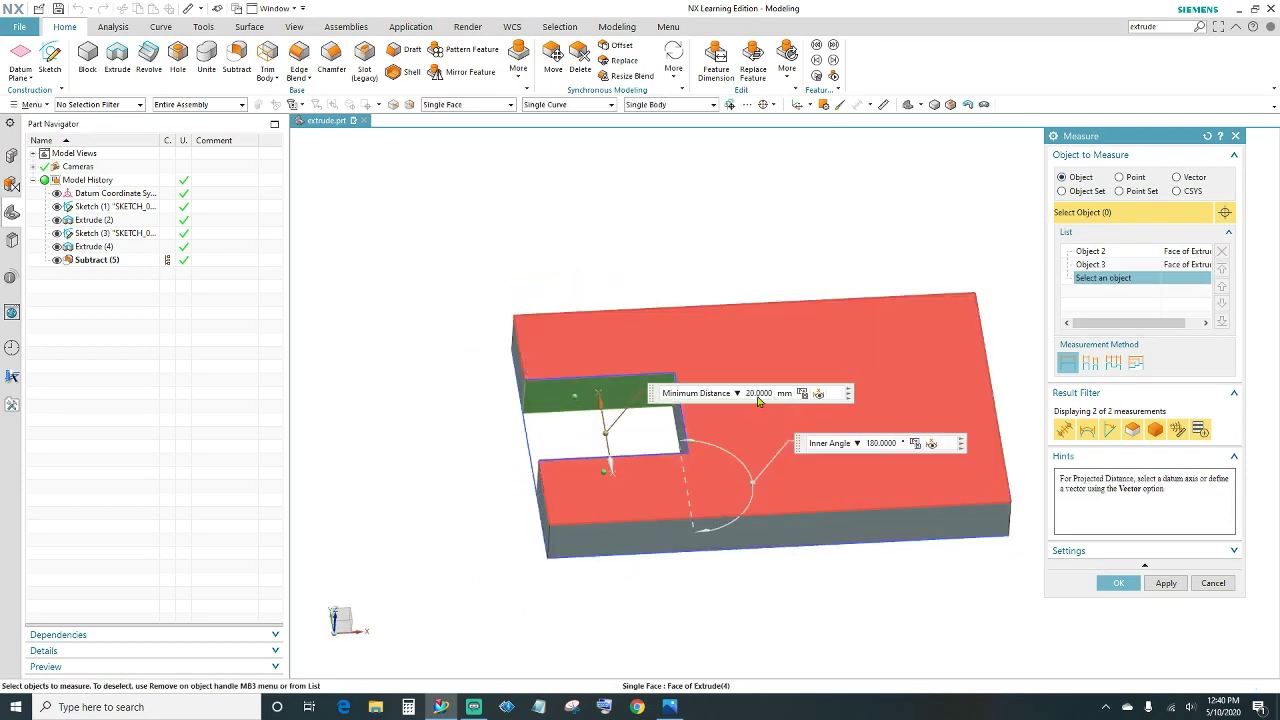
pyautogui.click(669, 707)
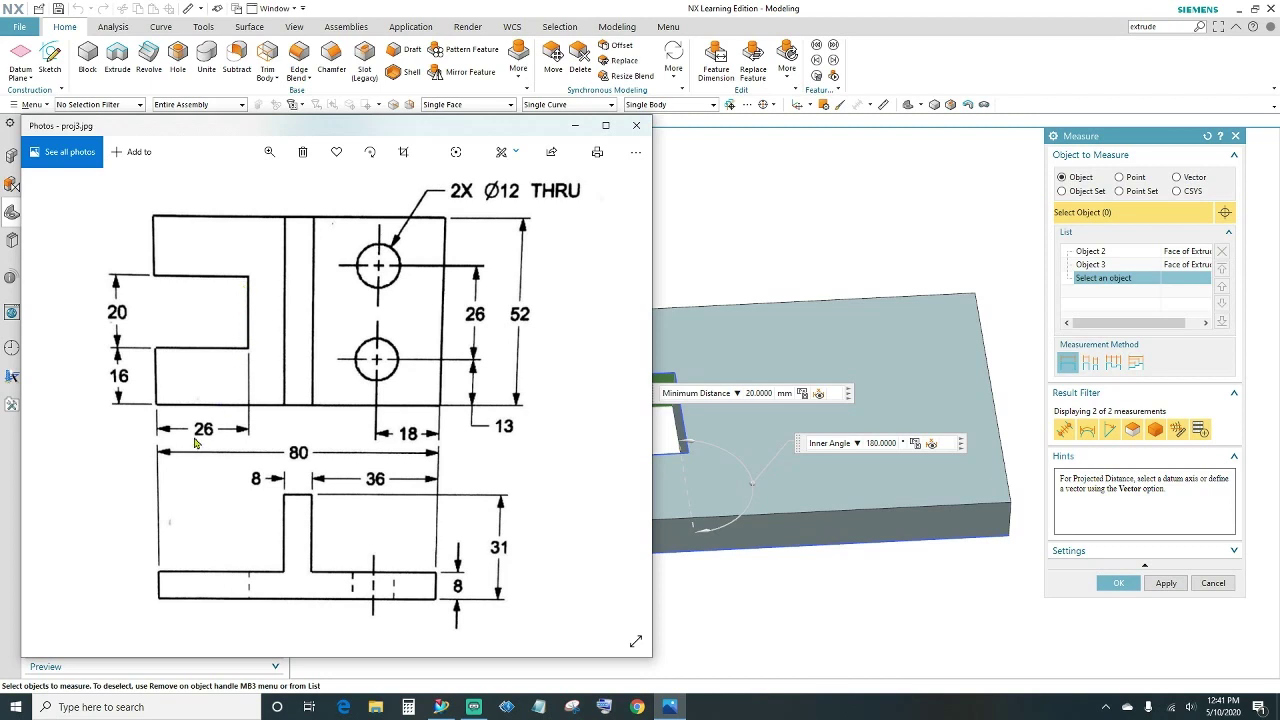
pyautogui.click(889, 239)
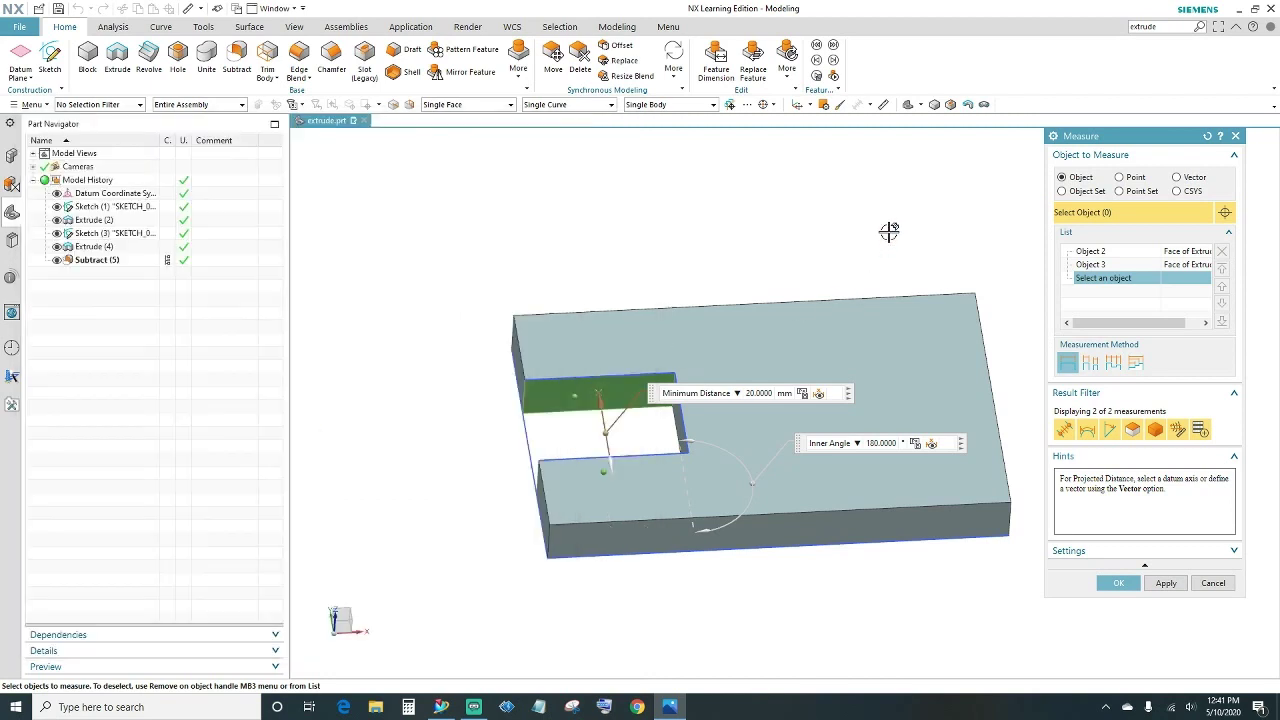
# Step: Clear the measured faces, measure the notch's depth from the plate's end face to its inner face, and check it against proj3.jpg
pyautogui.click(1110, 252)
pyautogui.press('Delete')
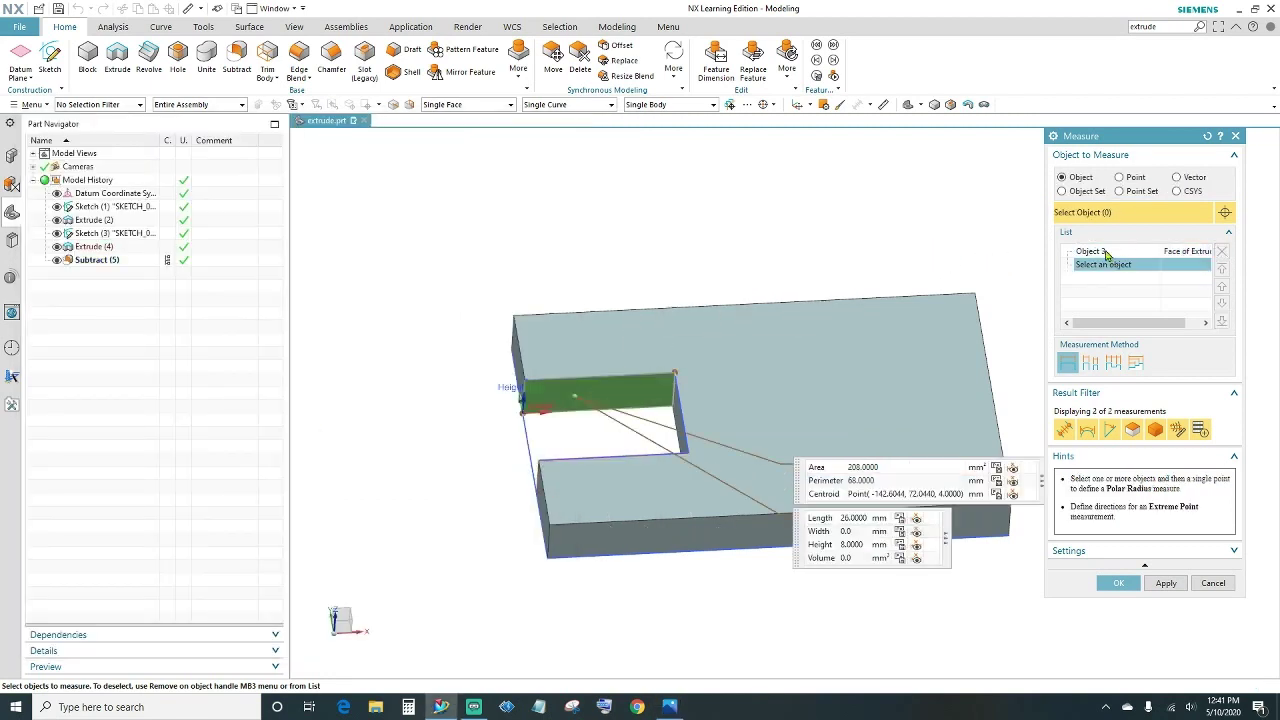
pyautogui.click(1105, 252)
pyautogui.press('Delete')
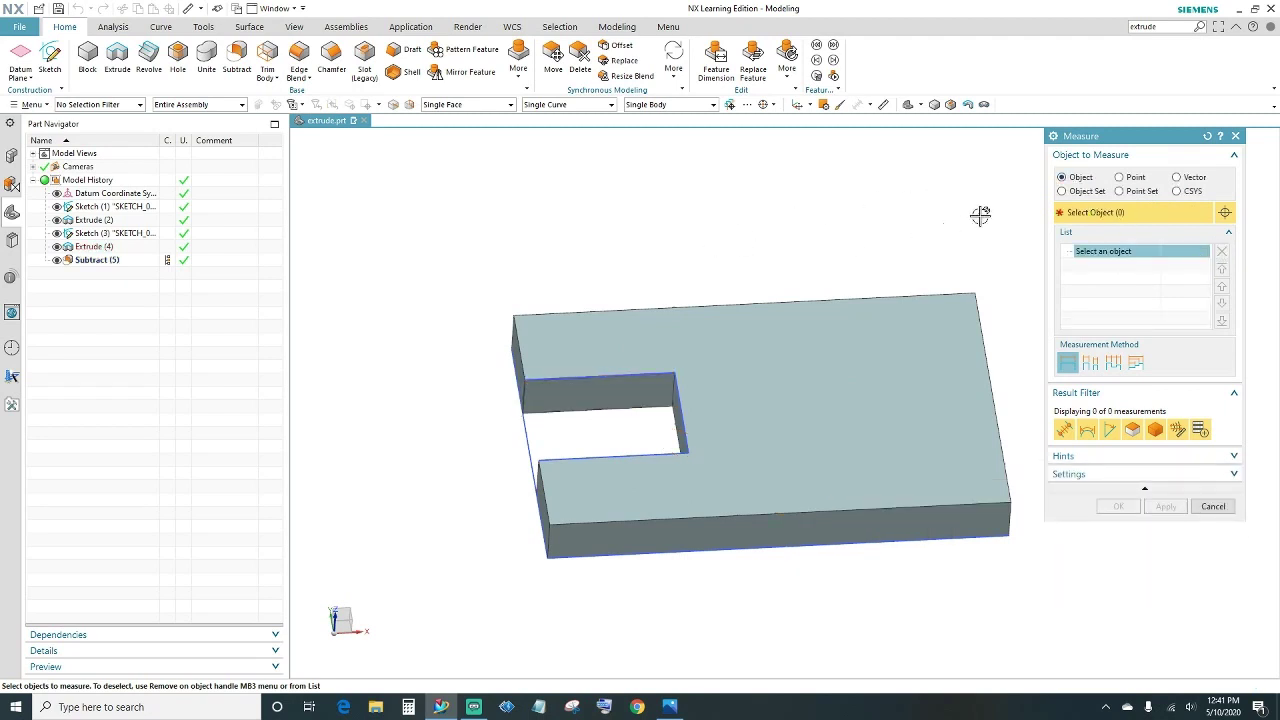
pyautogui.moveTo(771, 229); pyautogui.dragTo(760, 377, button='middle')
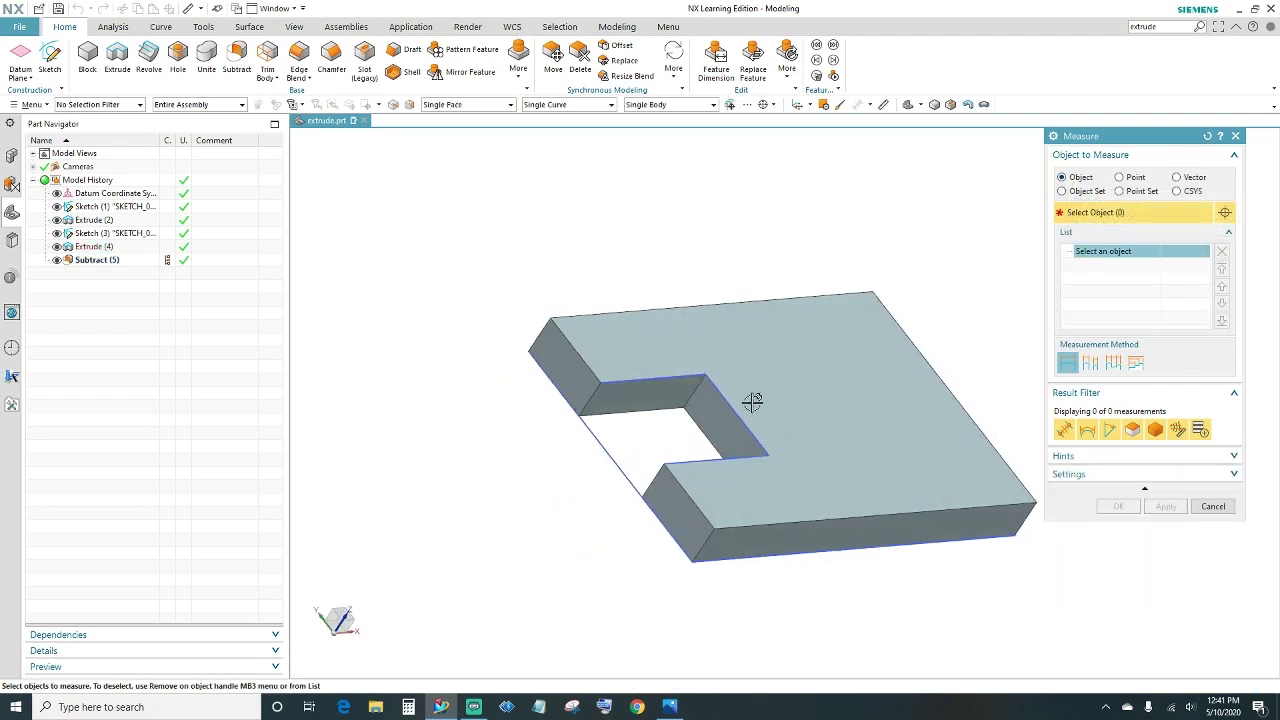
pyautogui.click(672, 507)
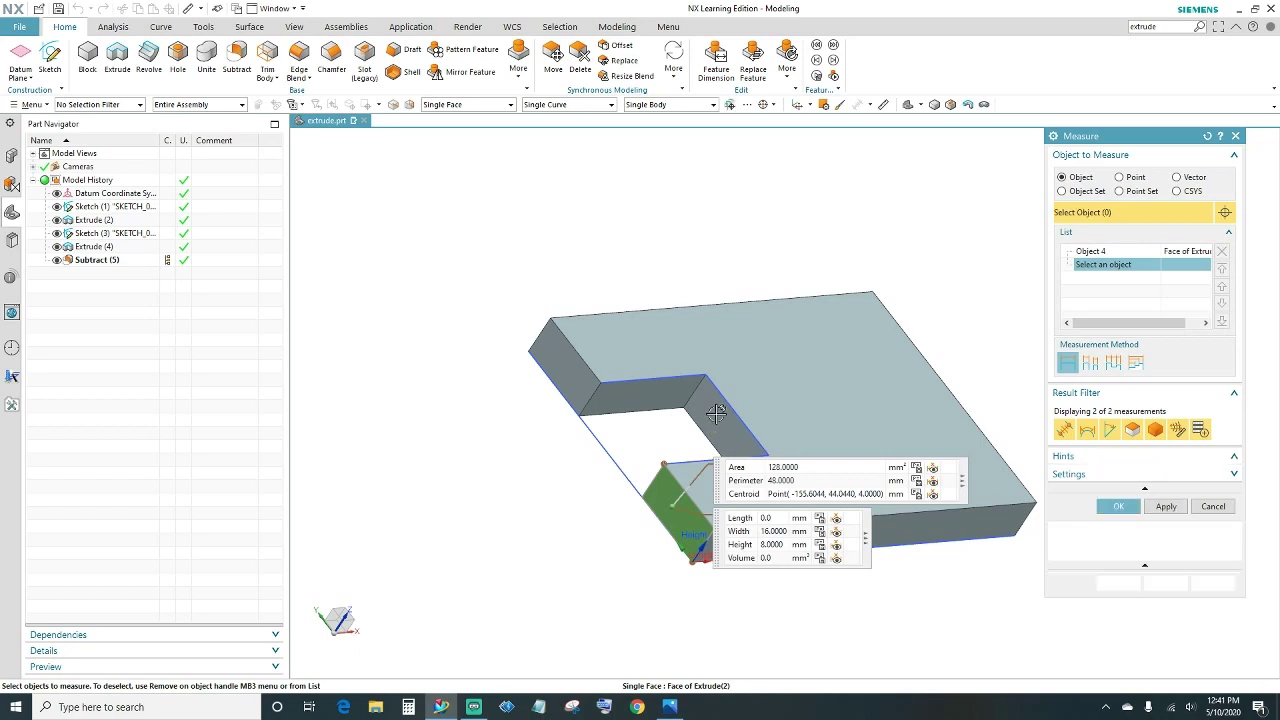
pyautogui.click(715, 414)
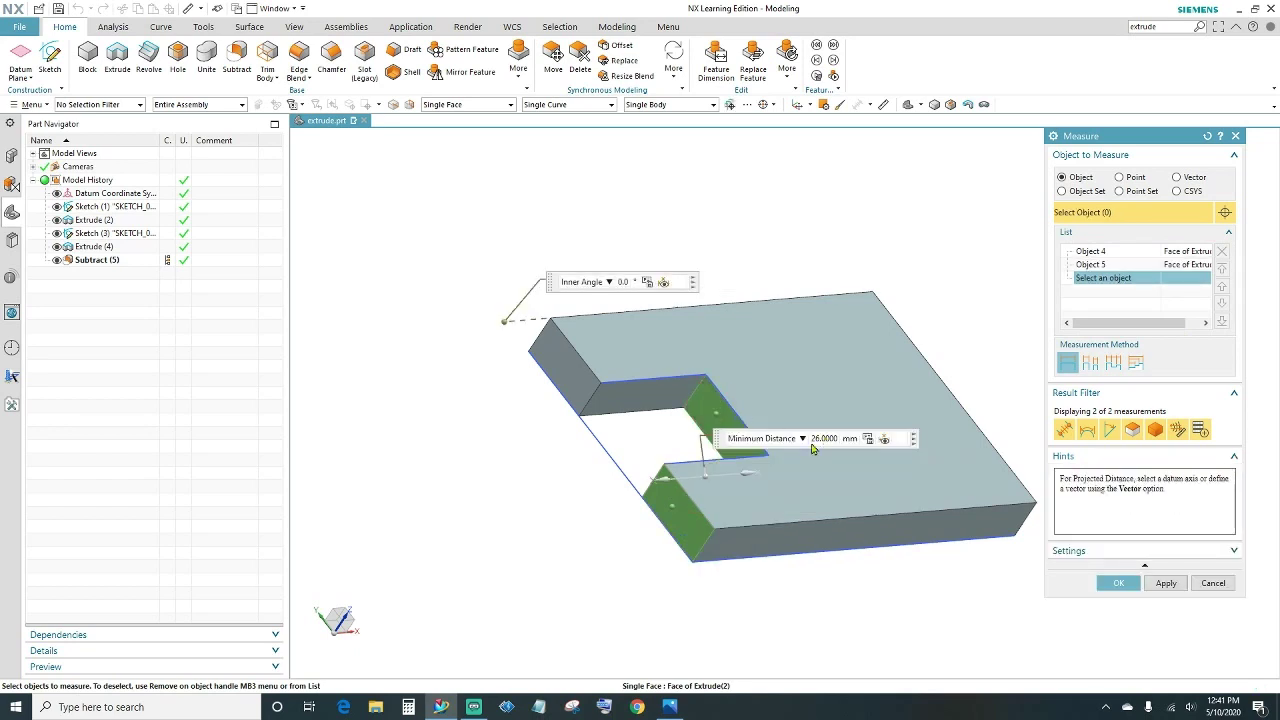
pyautogui.click(669, 707)
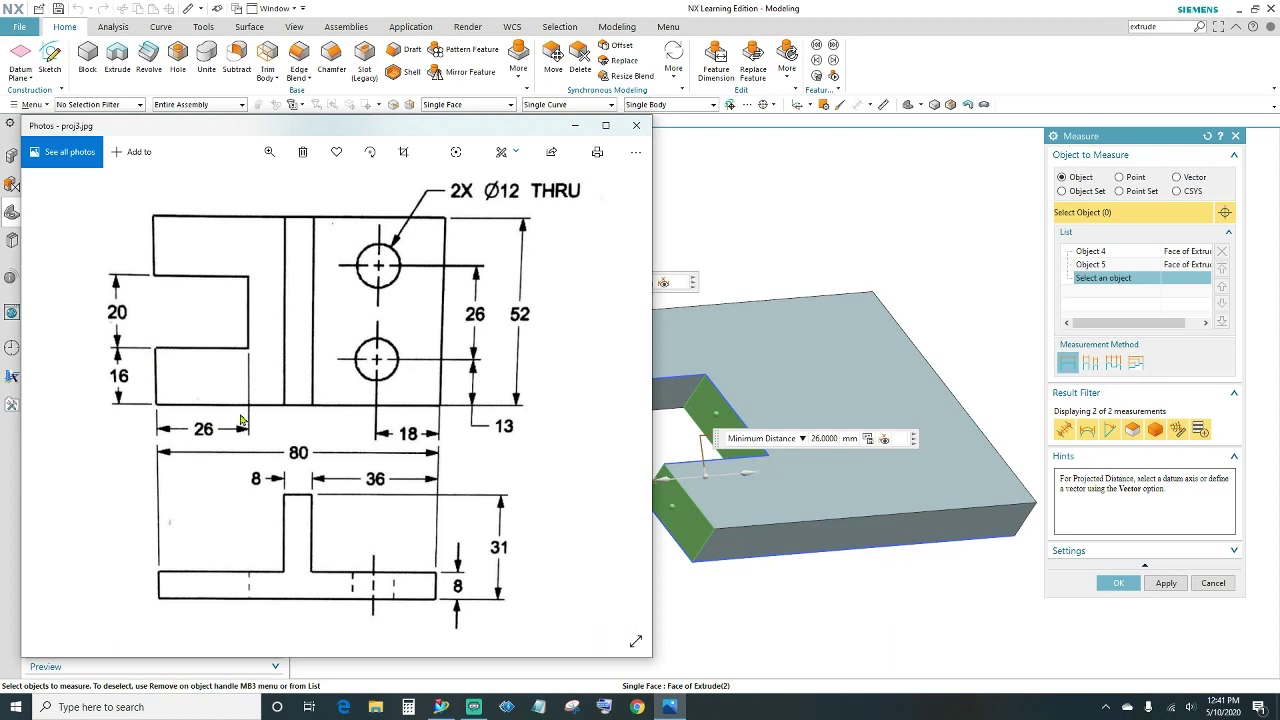
pyautogui.click(575, 125)
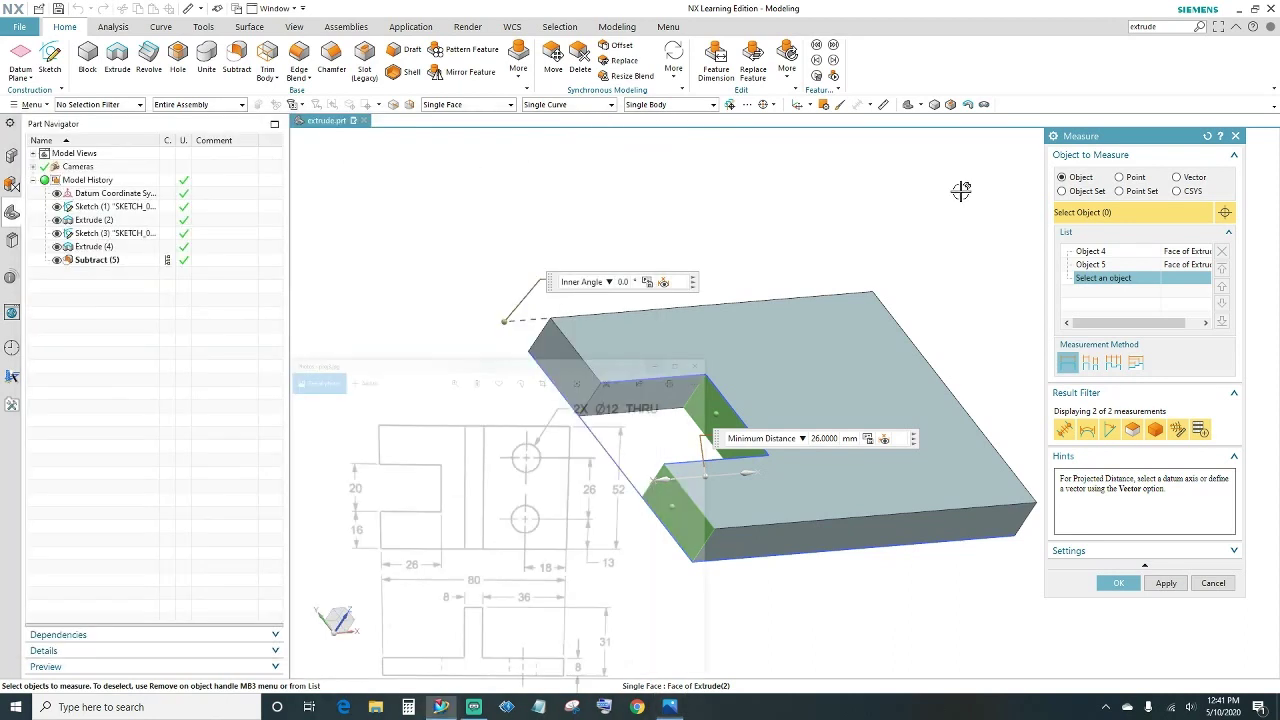
pyautogui.click(1234, 136)
pyautogui.moveTo(1212, 145)
pyautogui.mouseDown(button='middle')
pyautogui.moveTo(1027, 319)
pyautogui.moveTo(1025, 368)
pyautogui.mouseUp(button='middle')
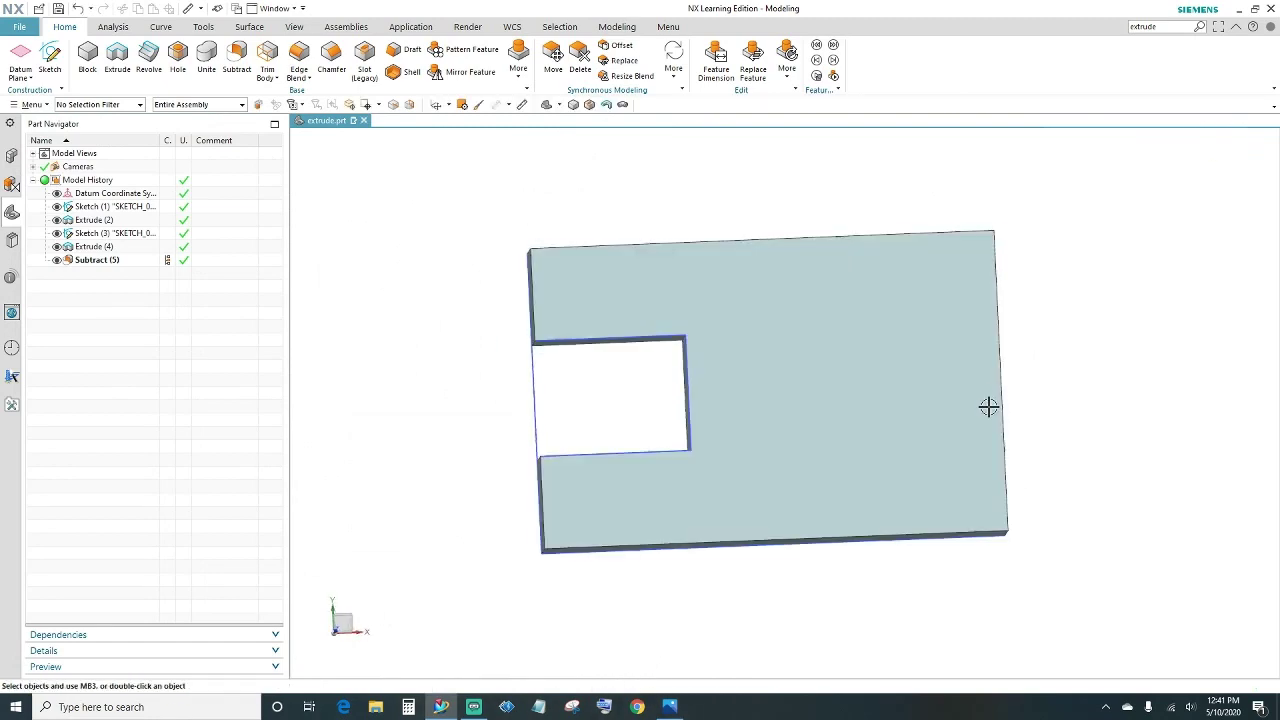
# Step: Check the upright rib's dimensions in proj3.jpg and select the base sketch's end line opposite the notch as a new Extrude section
pyautogui.click(669, 710)
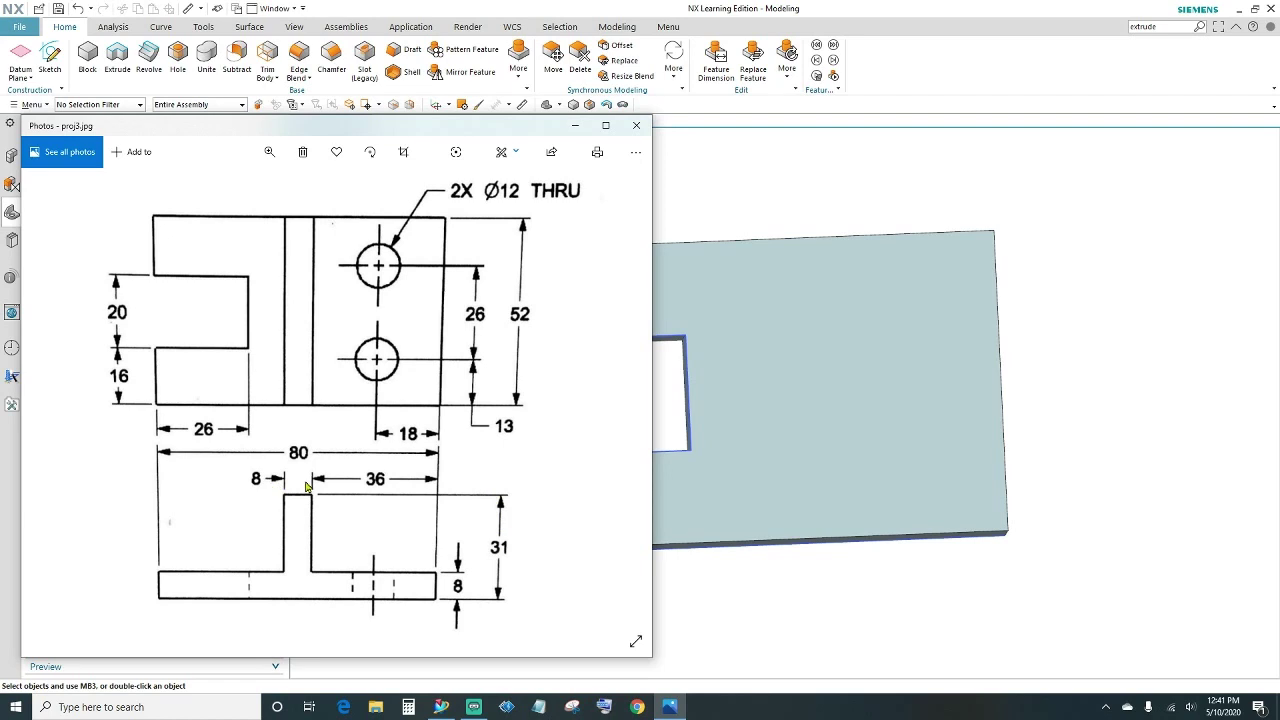
pyautogui.click(824, 7)
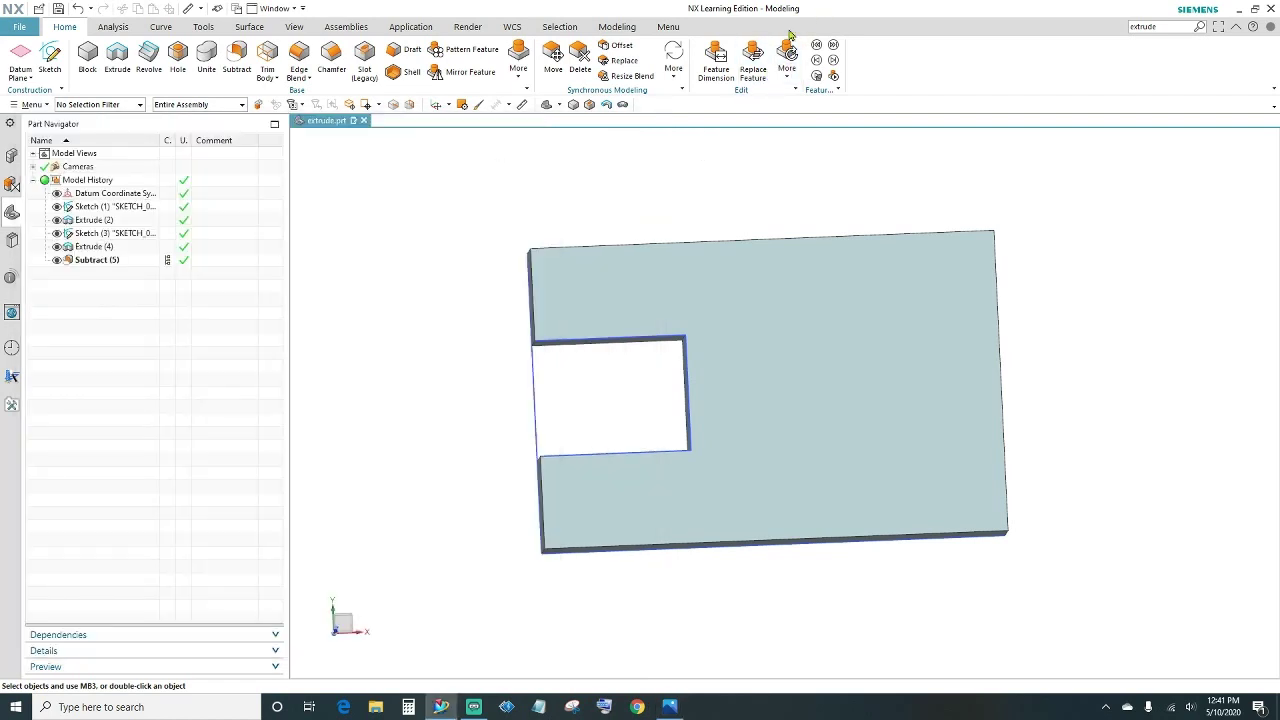
pyautogui.click(125, 66)
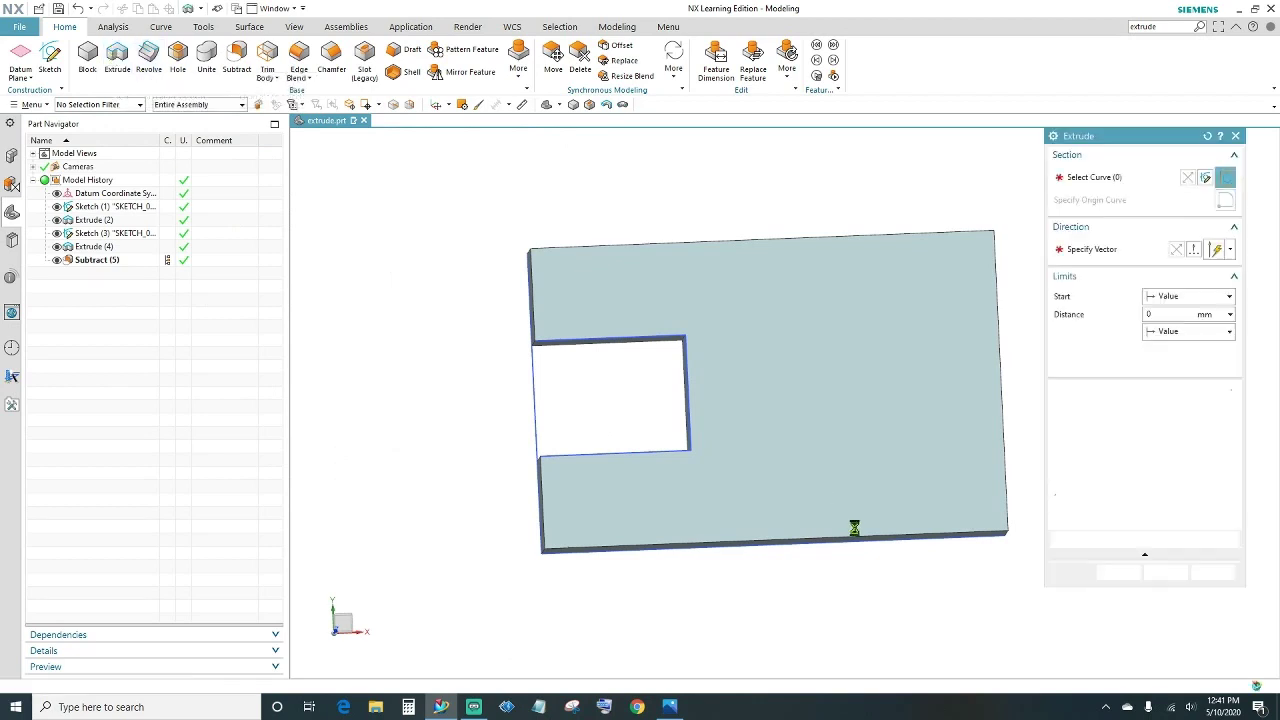
pyautogui.moveTo(911, 594); pyautogui.dragTo(740, 540, button='middle')
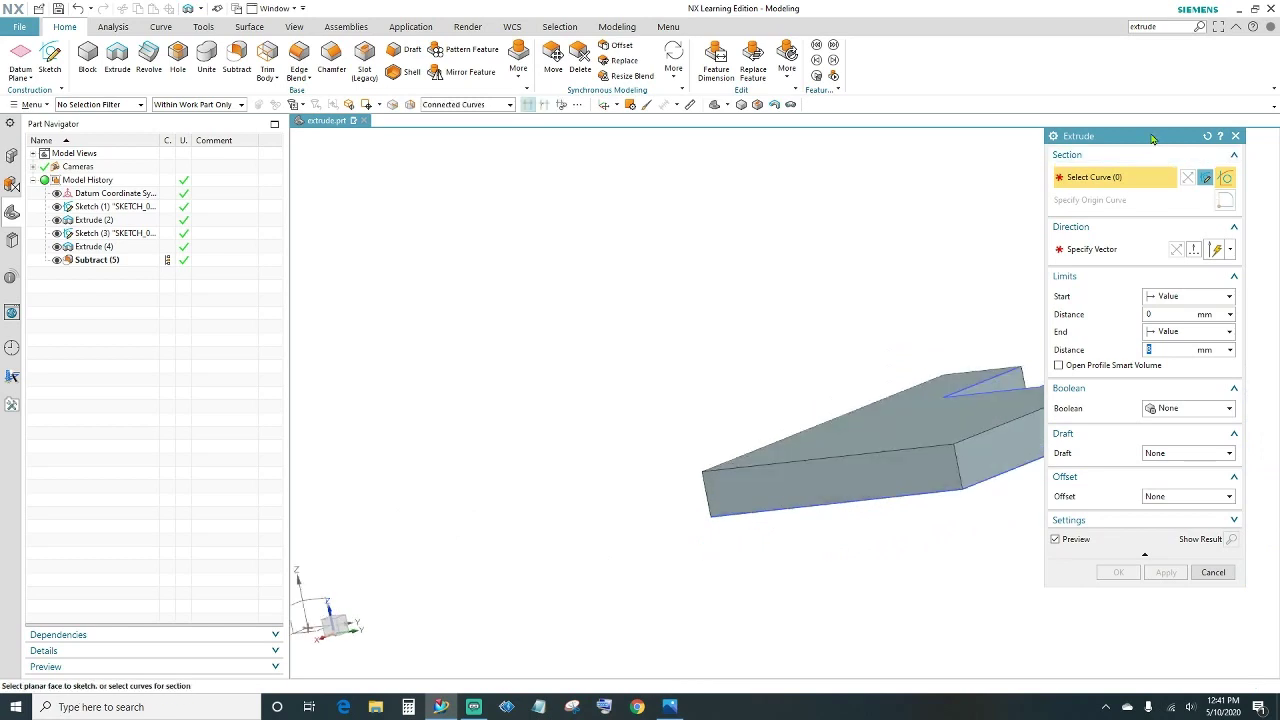
pyautogui.moveTo(1152, 138); pyautogui.dragTo(436, 138)
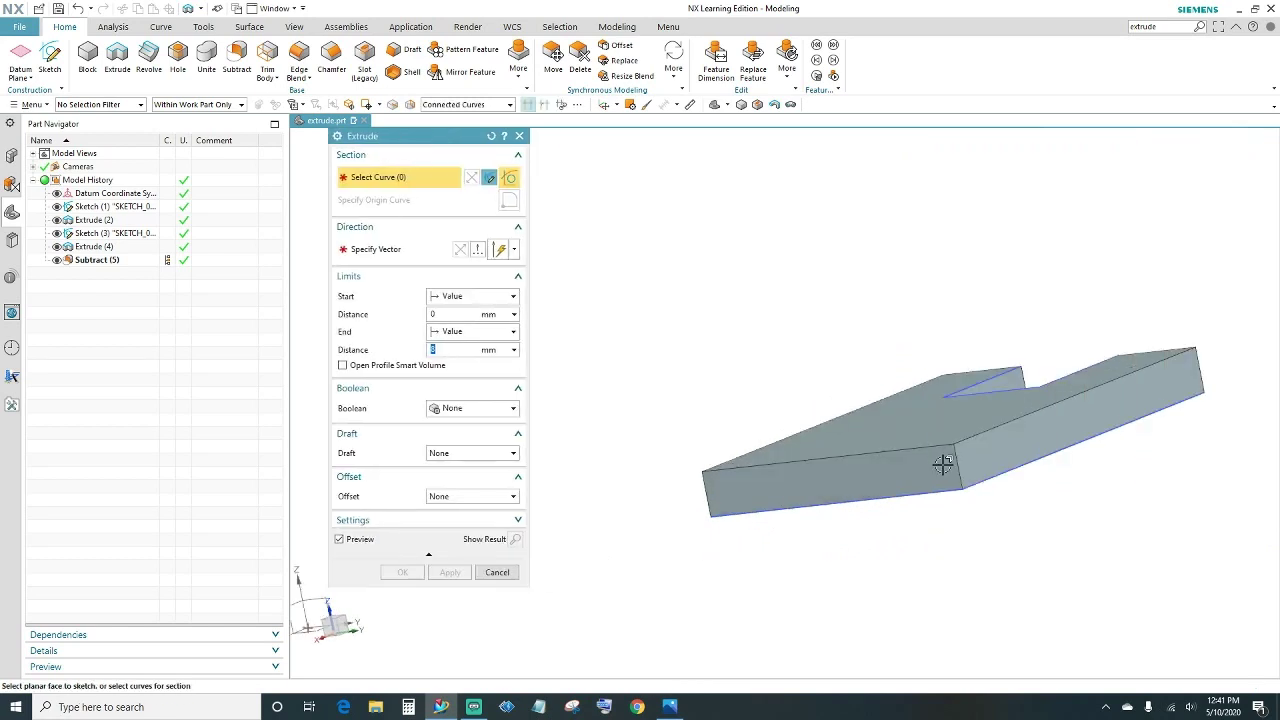
pyautogui.click(880, 502)
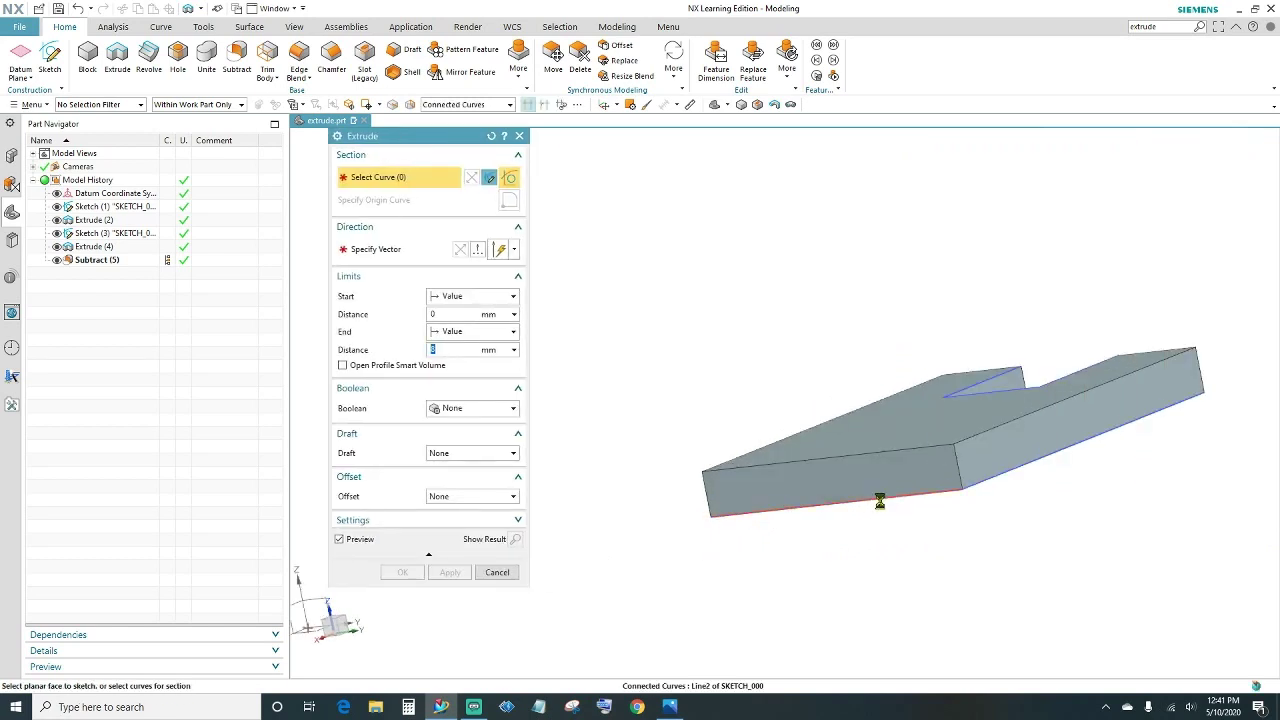
pyautogui.moveTo(909, 608); pyautogui.dragTo(951, 614, button='middle')
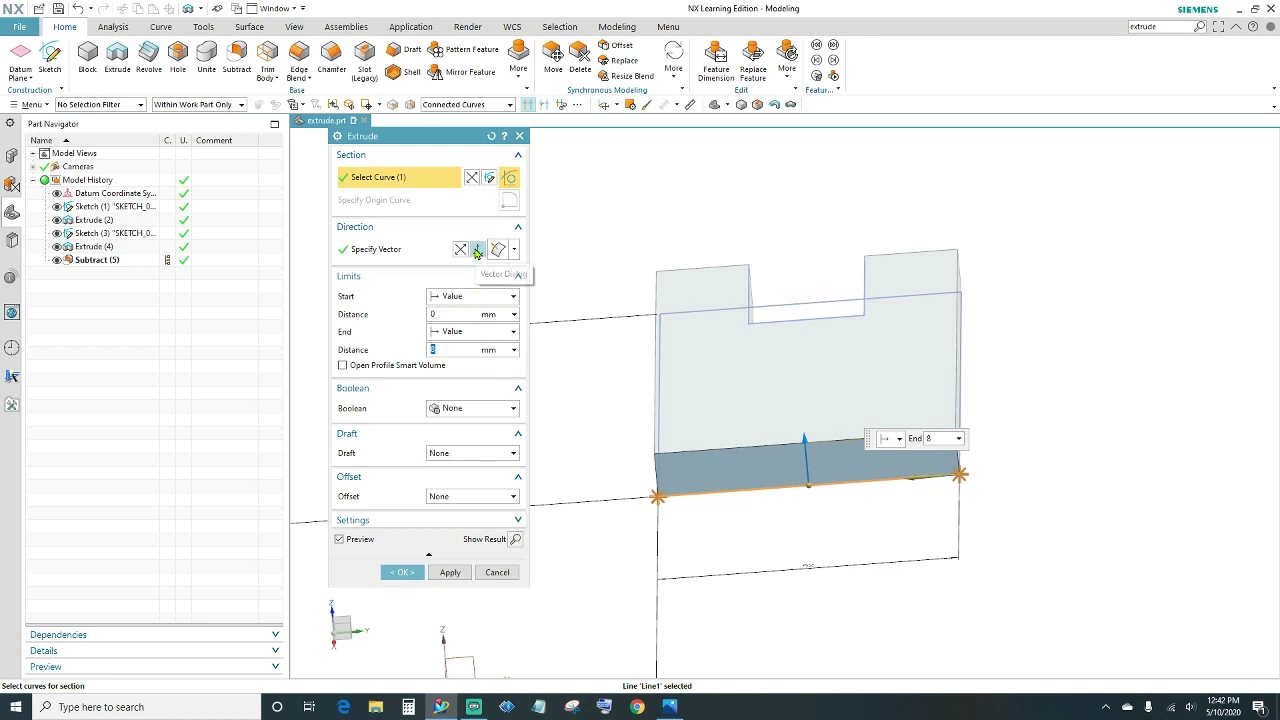
# Step: Set the extrude direction to the XC-axis and reverse it so the strip runs across the plate toward the notch
pyautogui.middleClick(476, 250)
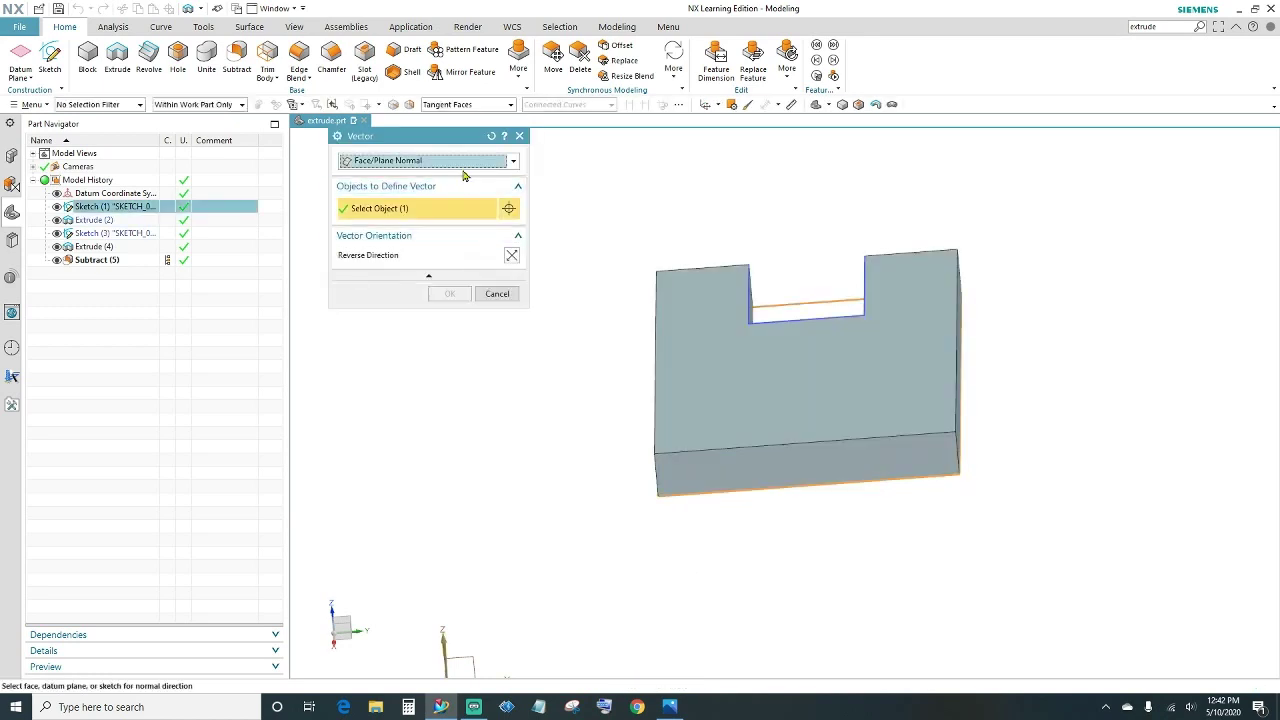
pyautogui.click(466, 164)
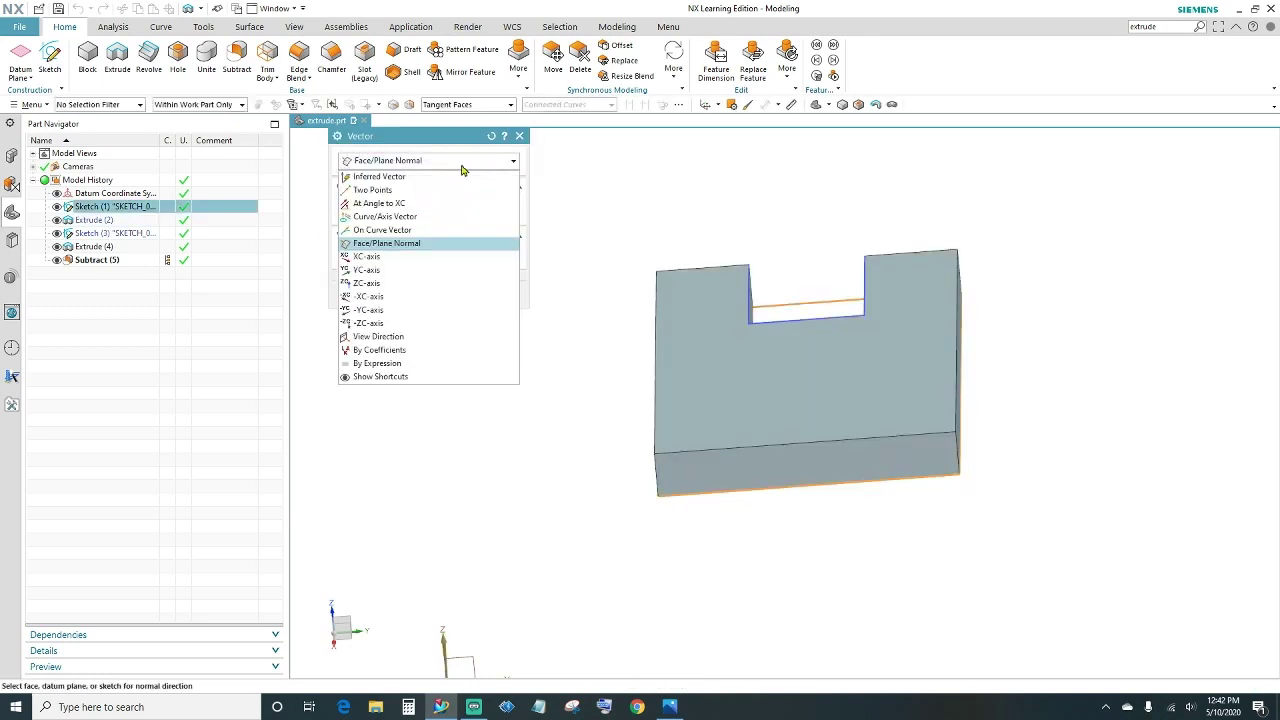
pyautogui.click(367, 257)
pyautogui.click(450, 244)
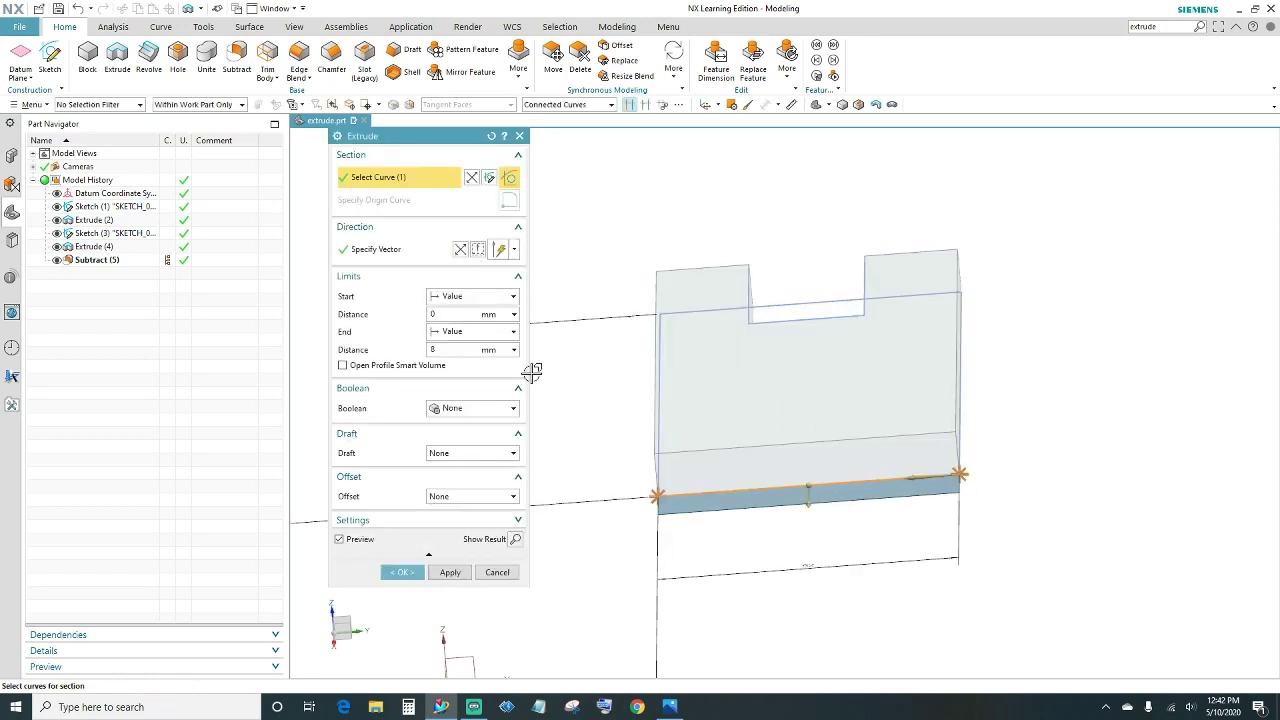
pyautogui.click(459, 249)
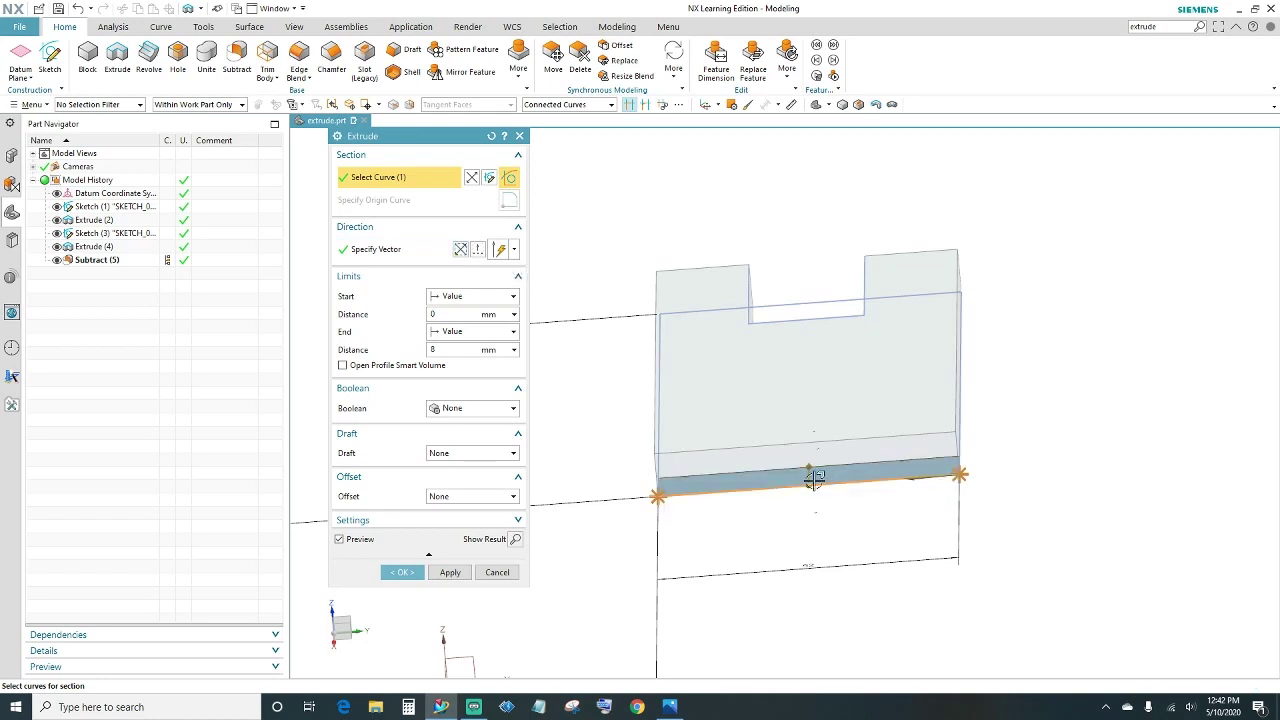
pyautogui.moveTo(599, 590); pyautogui.dragTo(566, 523, button='middle')
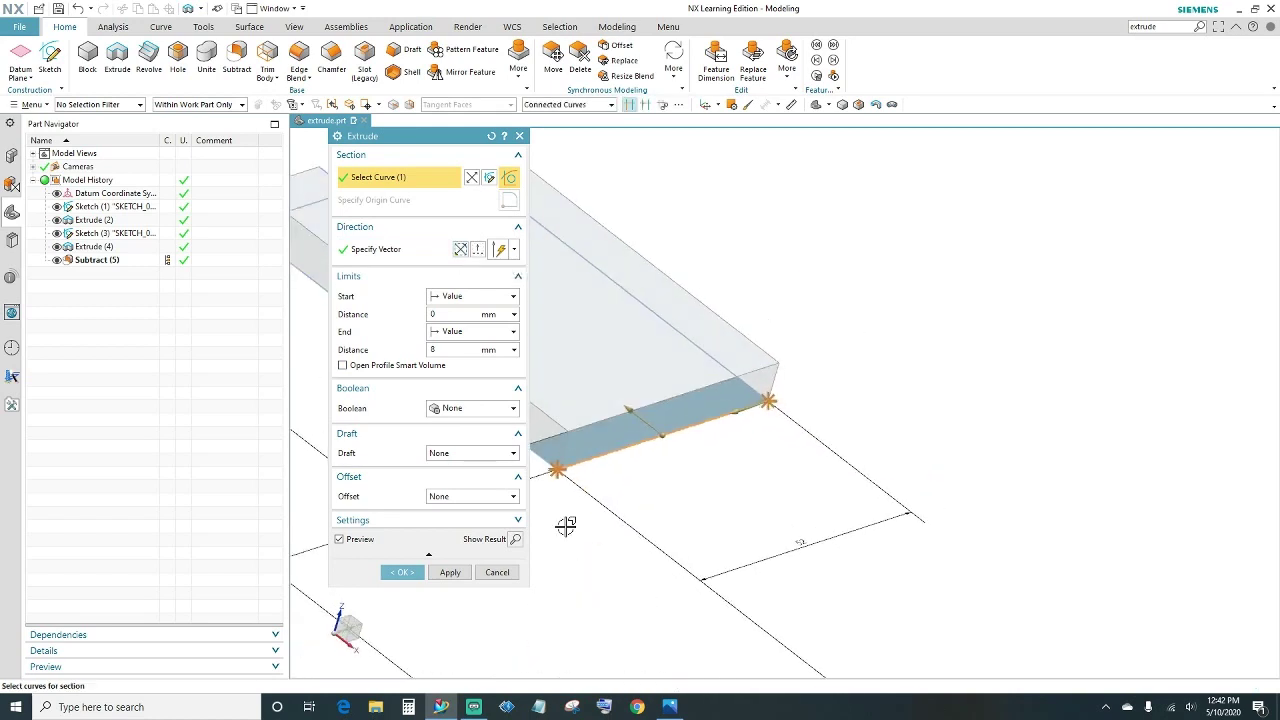
pyautogui.moveTo(699, 502); pyautogui.dragTo(855, 12, button='middle')
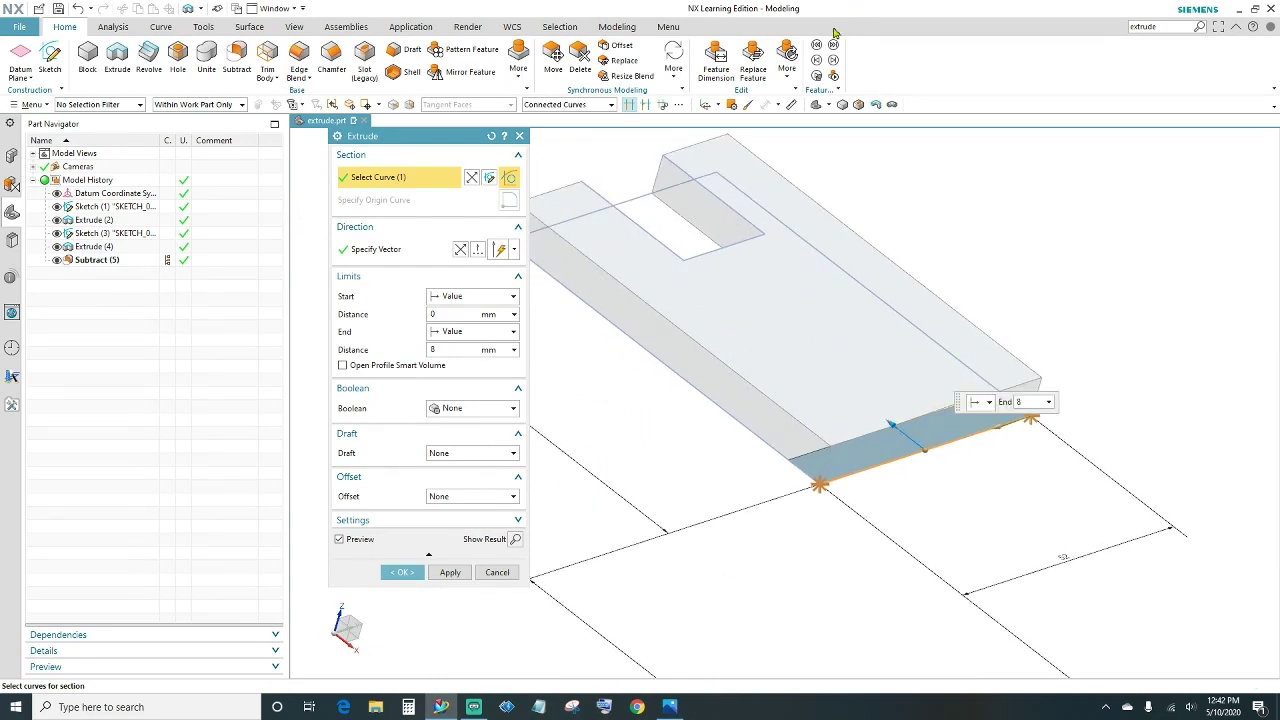
# Step: Set the extrude limits to an end distance of 8+36 mm and a start distance of 36 mm
pyautogui.click(448, 350)
pyautogui.press('Tab')
pyautogui.doubleClick(446, 314)
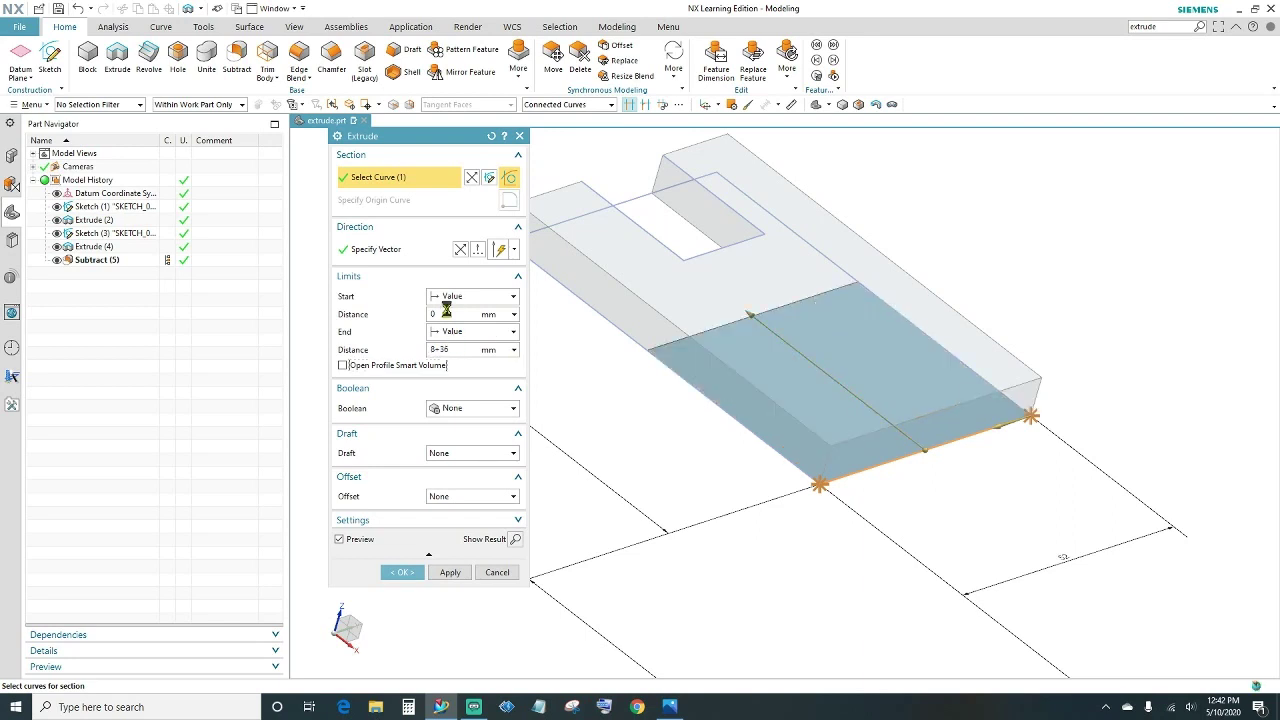
pyautogui.write('36')
pyautogui.press('Return')
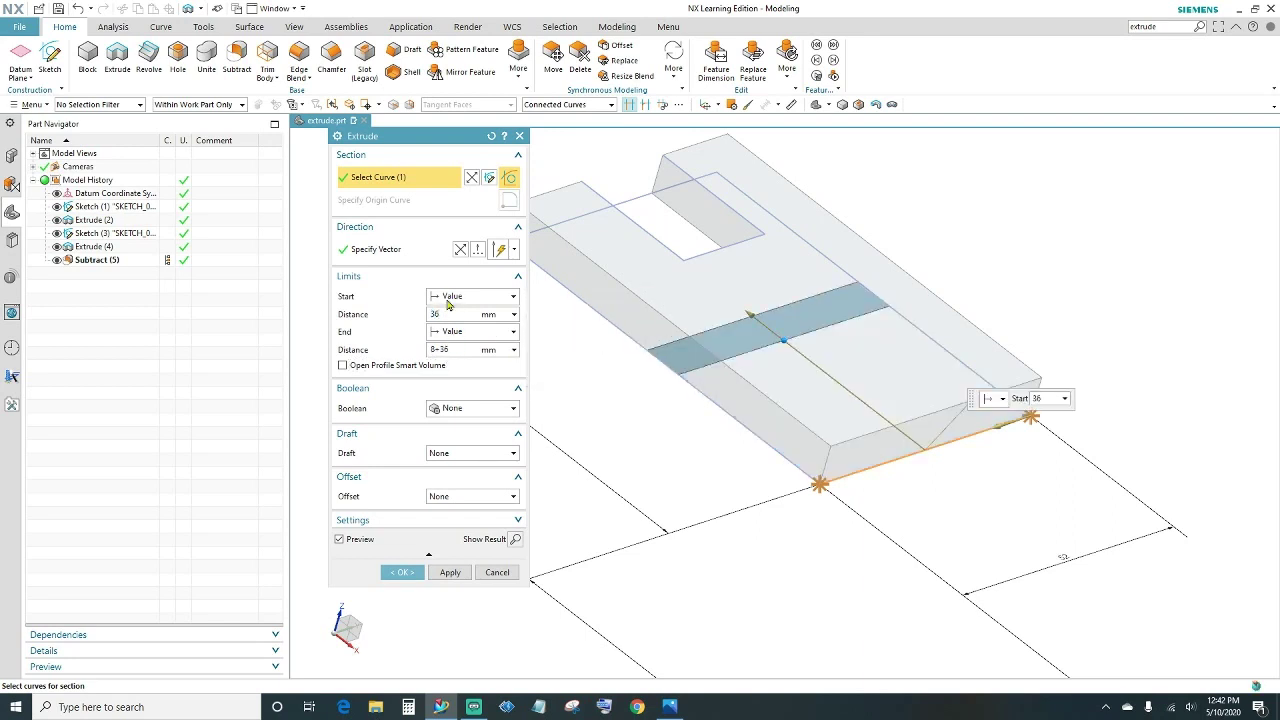
# Step: Give the rib extrude a two-sided offset with a start of 0 and an end of -31 mm
pyautogui.moveTo(677, 454); pyautogui.dragTo(797, 503, button='middle')
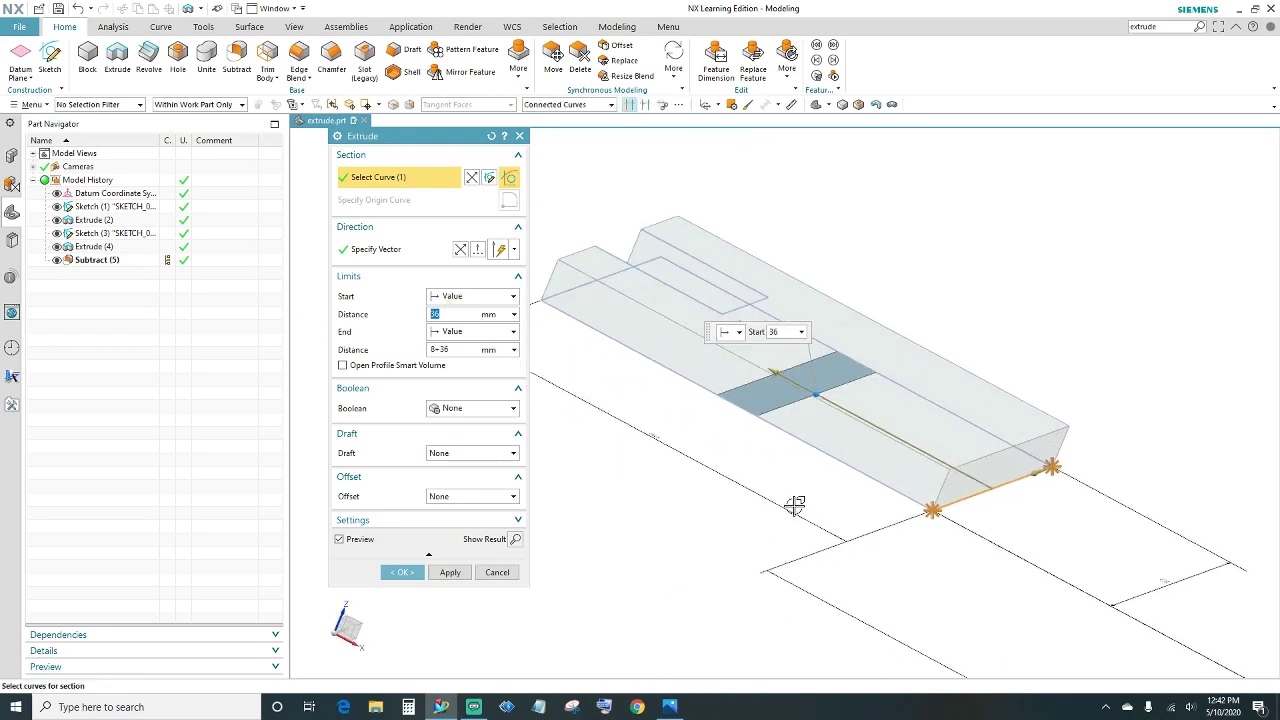
pyautogui.click(505, 497)
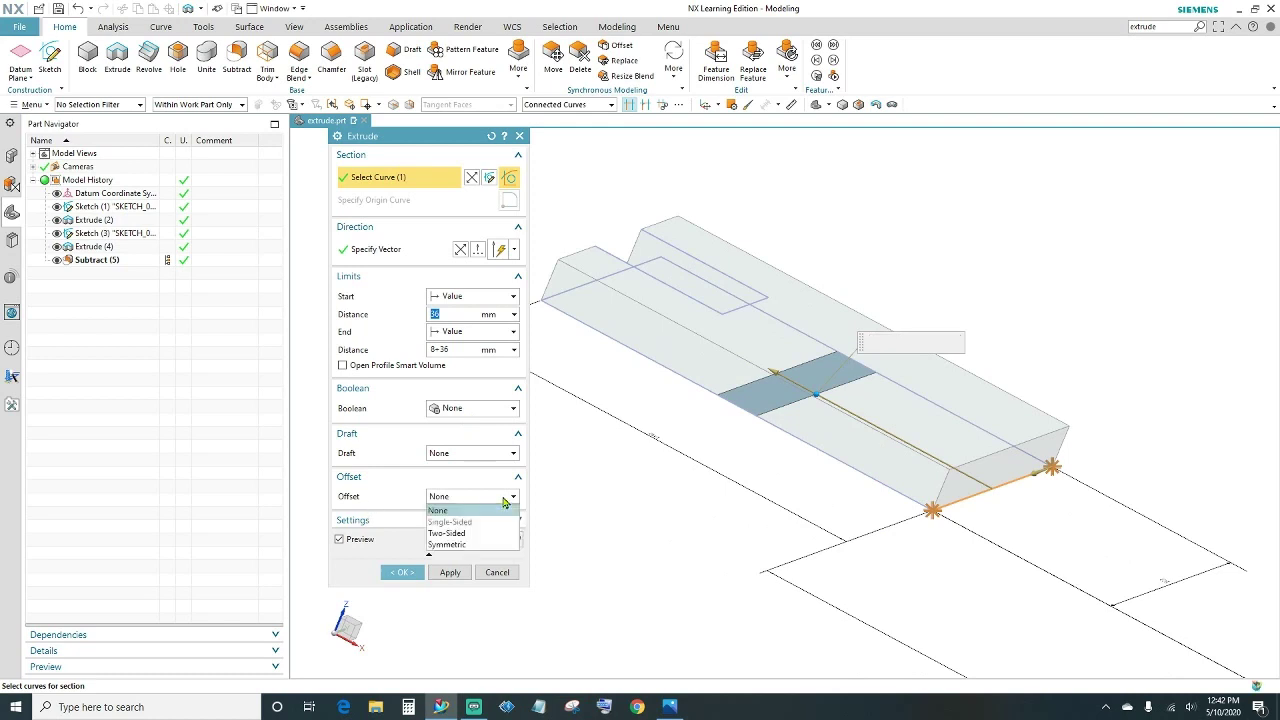
pyautogui.click(453, 534)
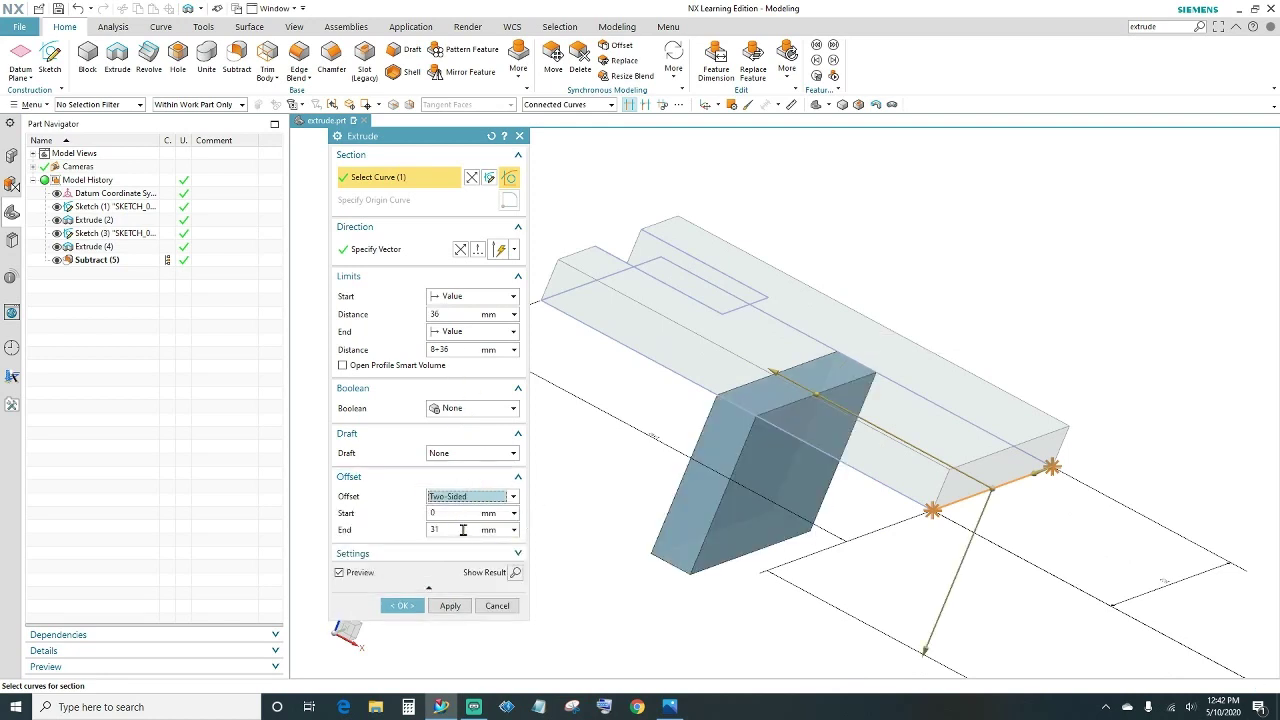
pyautogui.moveTo(731, 610)
pyautogui.mouseDown(button='middle')
pyautogui.moveTo(743, 585)
pyautogui.moveTo(720, 604)
pyautogui.mouseUp(button='middle')
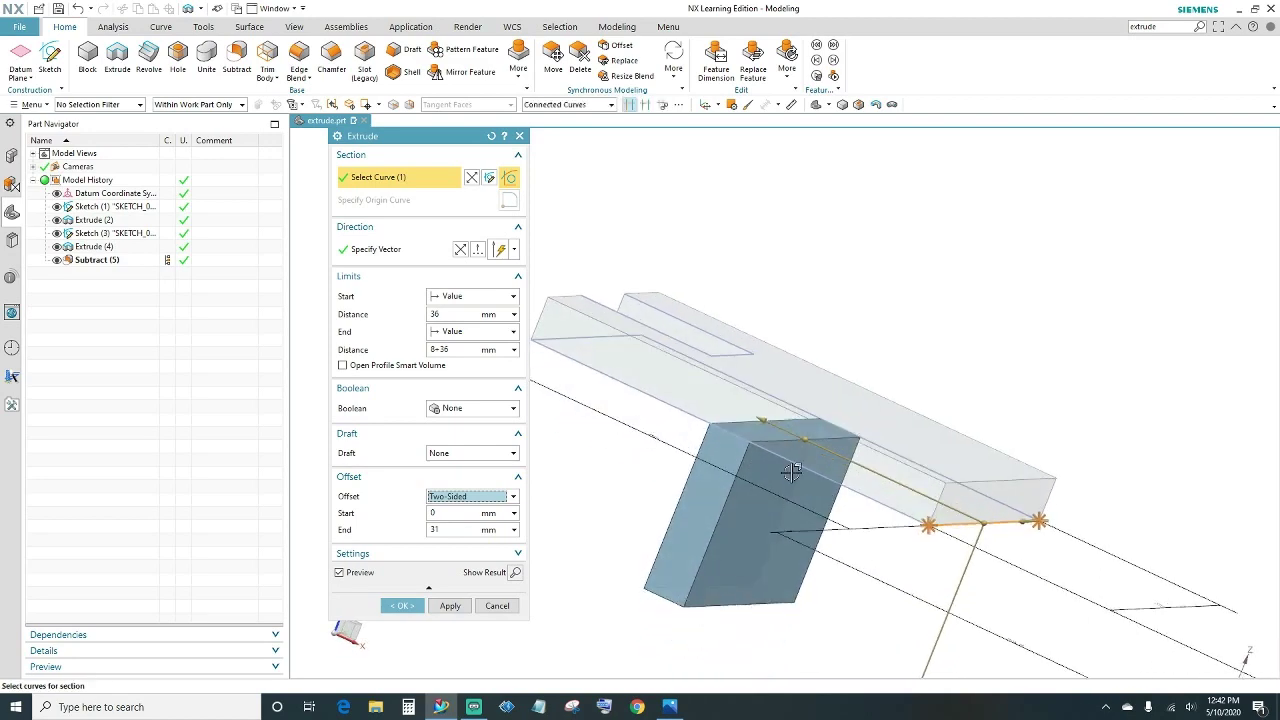
pyautogui.click(429, 530)
pyautogui.write('-')
pyautogui.press('Tab')
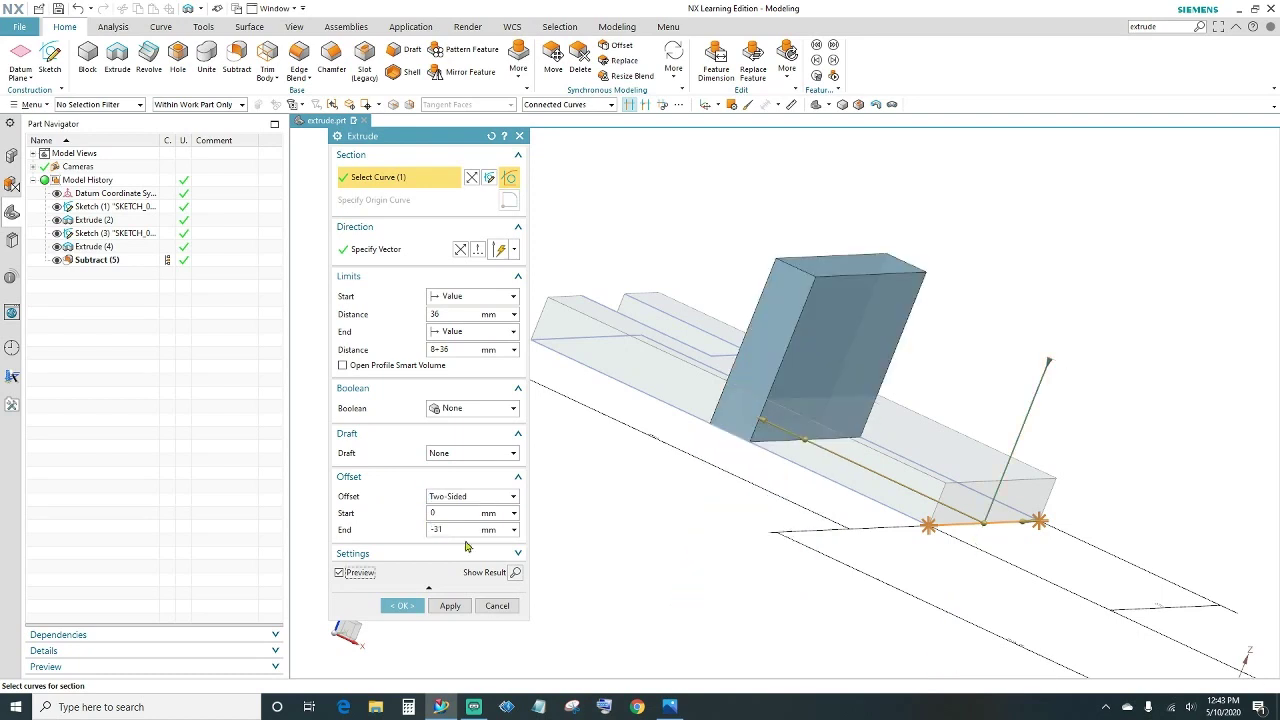
pyautogui.click(431, 532)
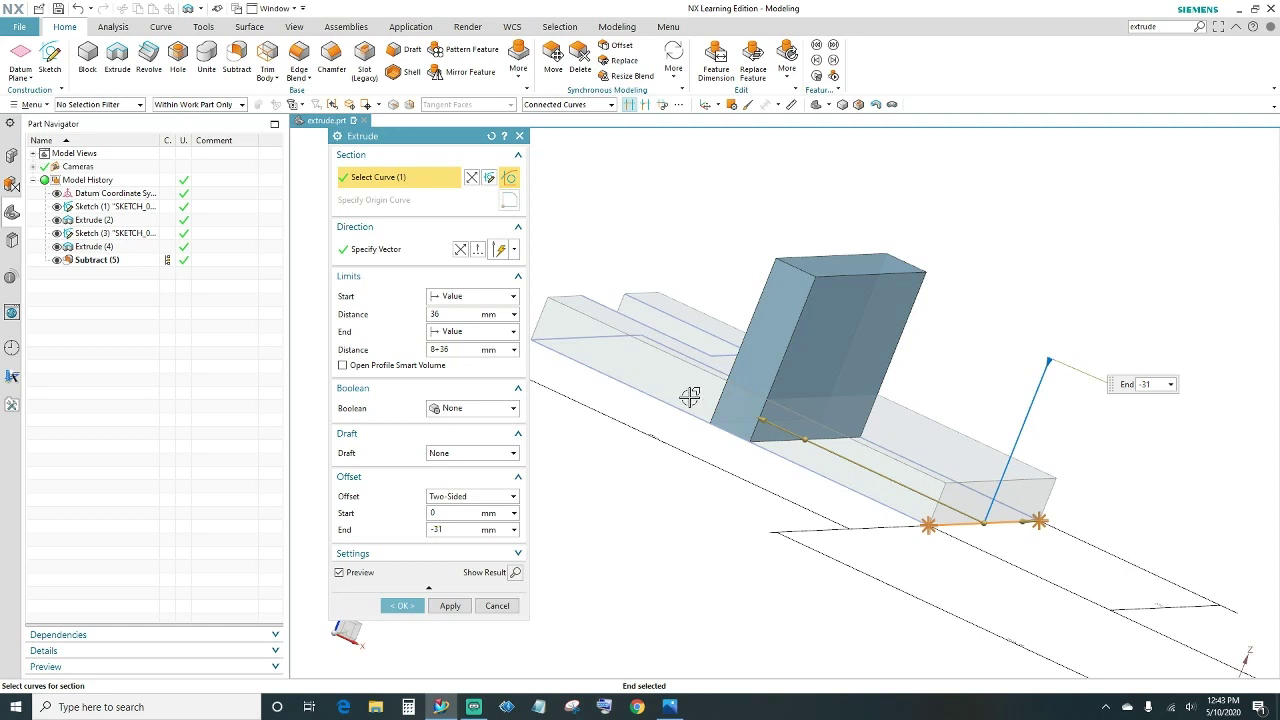
pyautogui.moveTo(720, 497)
pyautogui.mouseDown(button='middle')
pyautogui.moveTo(697, 526)
pyautogui.moveTo(754, 566)
pyautogui.moveTo(745, 556)
pyautogui.mouseUp(button='middle')
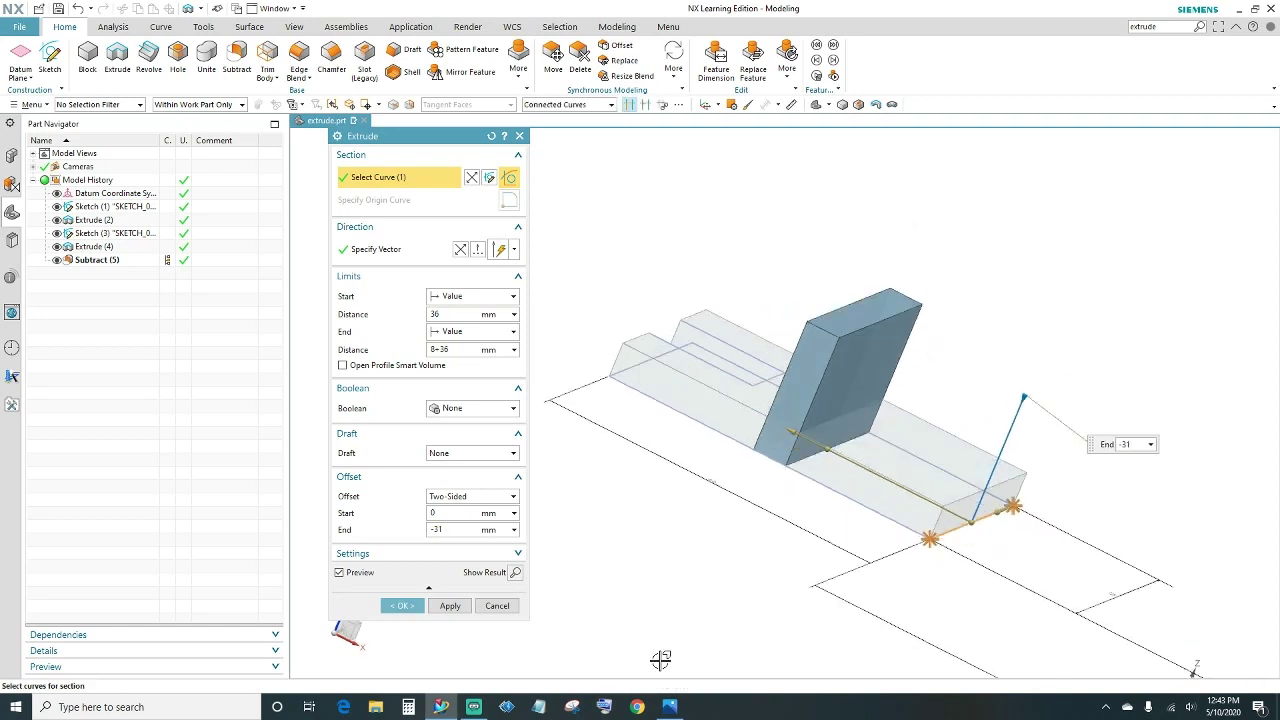
# Step: Check the rib's overall height against proj3.jpg and complete the rib extrusion with no Boolean
pyautogui.click(669, 706)
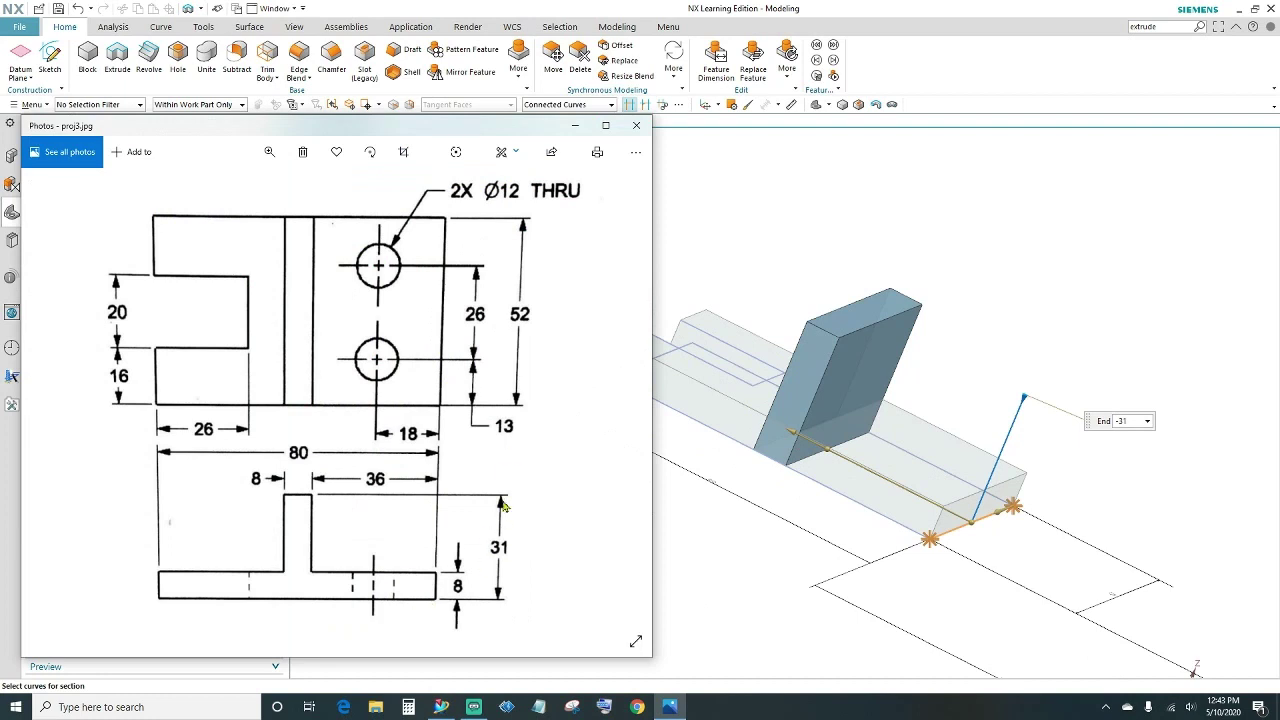
pyautogui.click(719, 516)
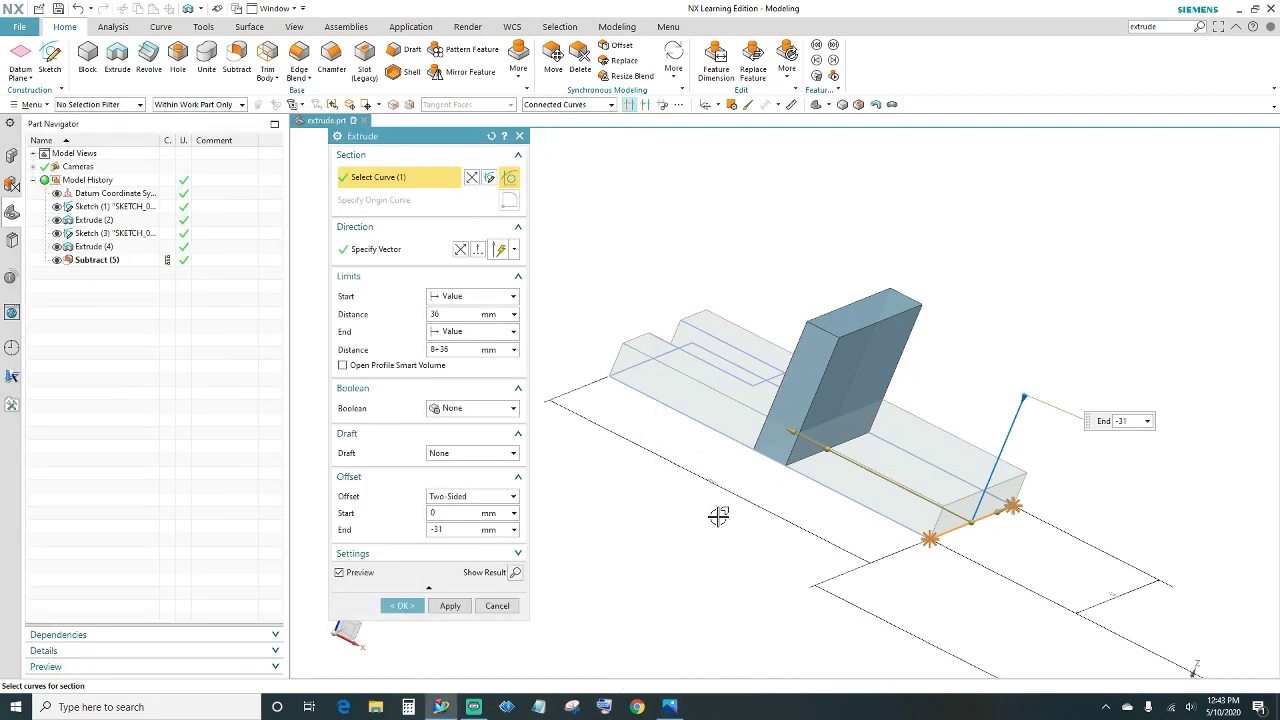
pyautogui.click(401, 605)
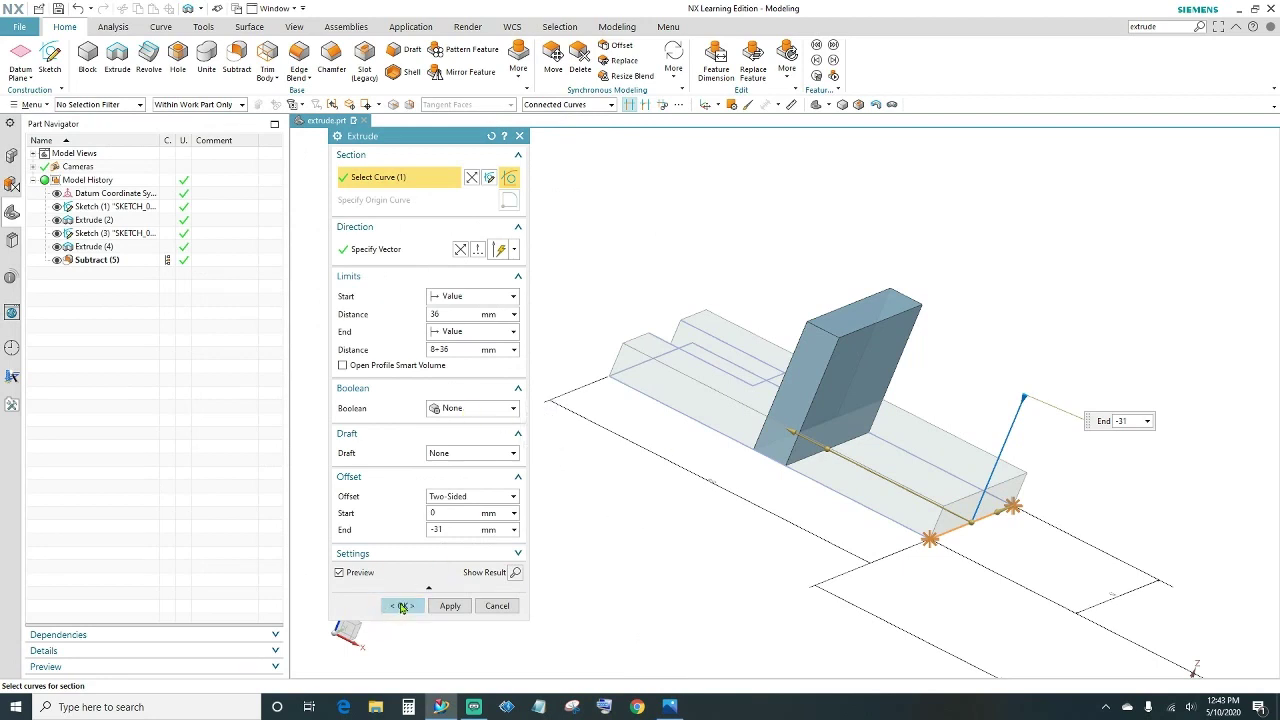
pyautogui.moveTo(640, 551)
pyautogui.mouseDown(button='middle')
pyautogui.moveTo(680, 557)
pyautogui.moveTo(637, 591)
pyautogui.moveTo(650, 565)
pyautogui.mouseUp(button='middle')
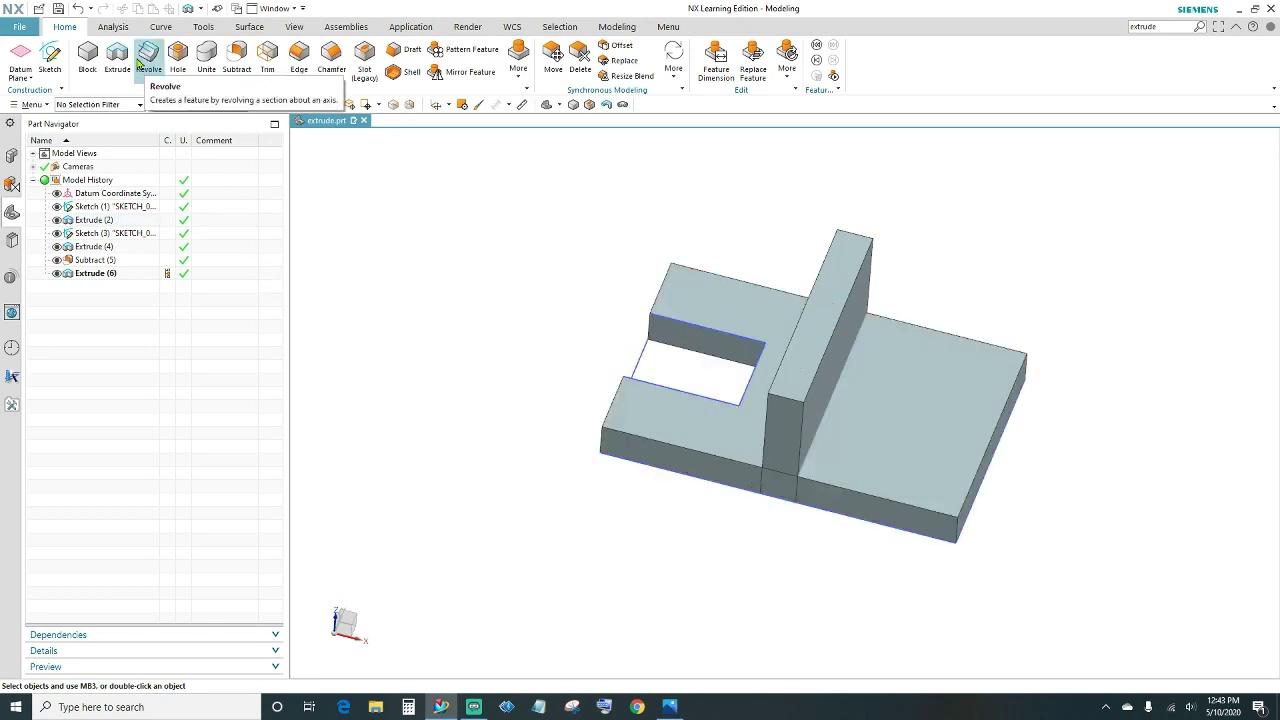
# Step: Unite the upright rib with the notched base plate, using the plate as the target body
pyautogui.click(205, 58)
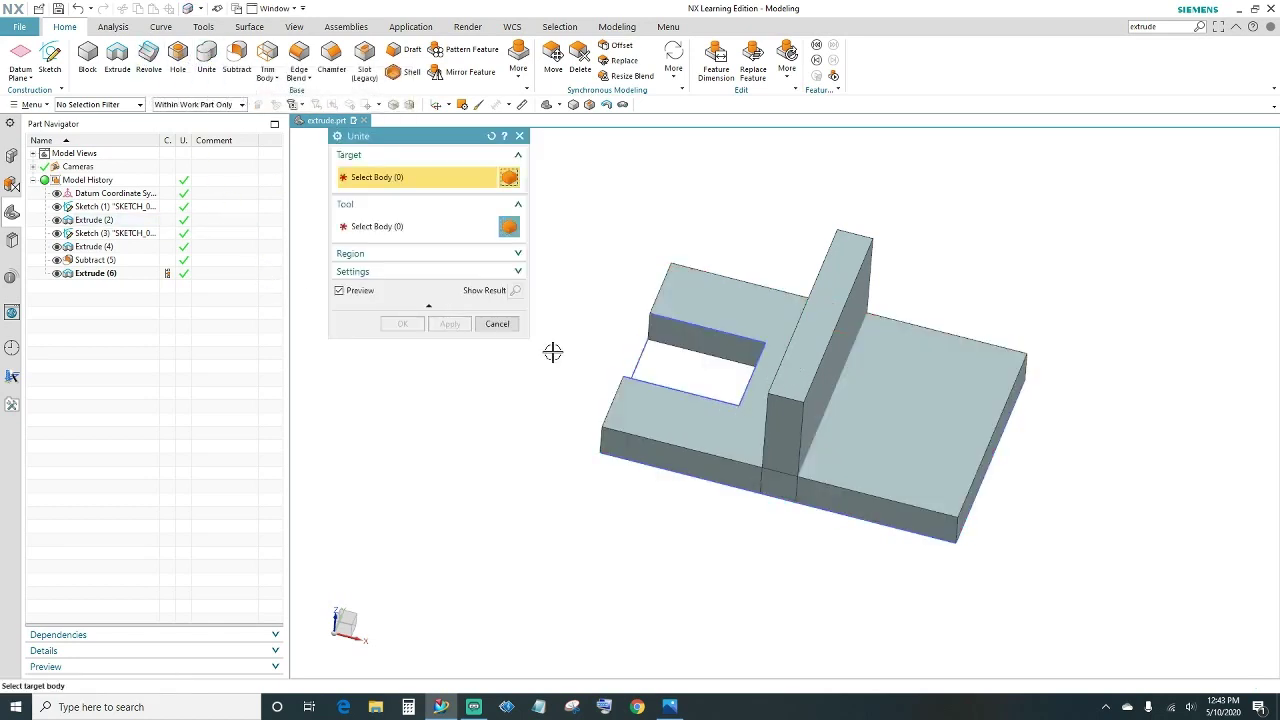
pyautogui.click(666, 420)
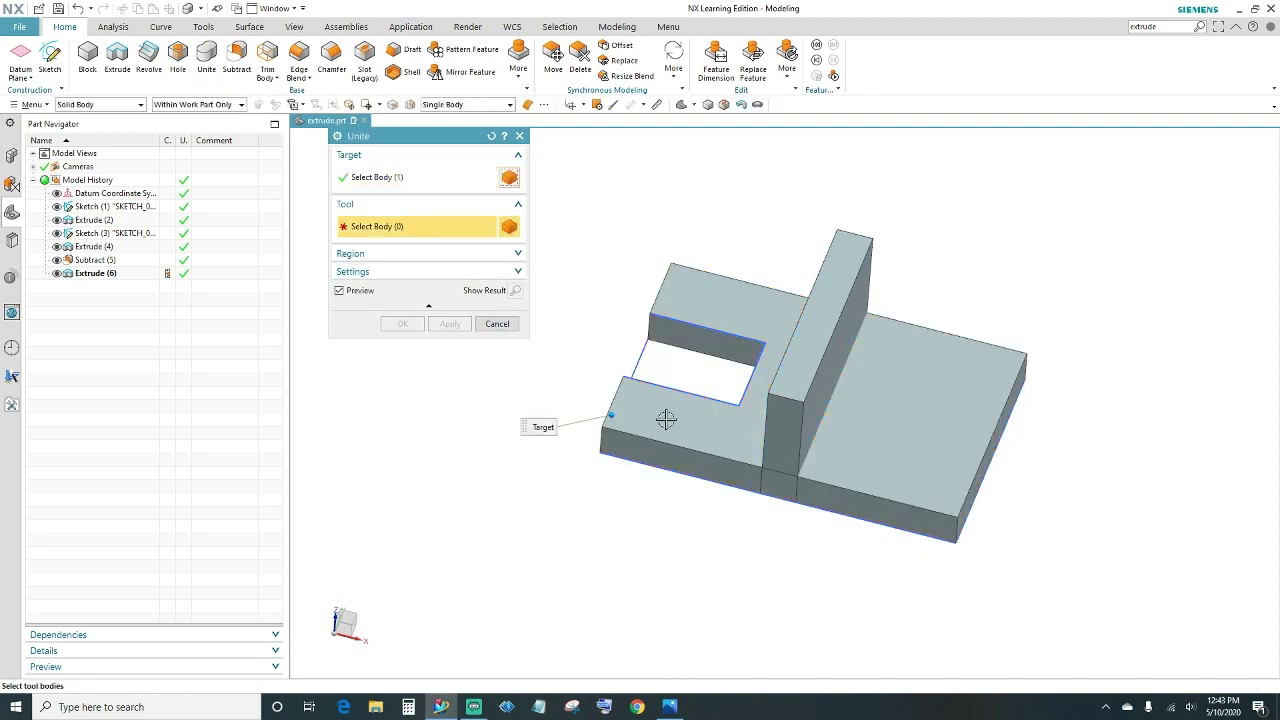
pyautogui.click(830, 313)
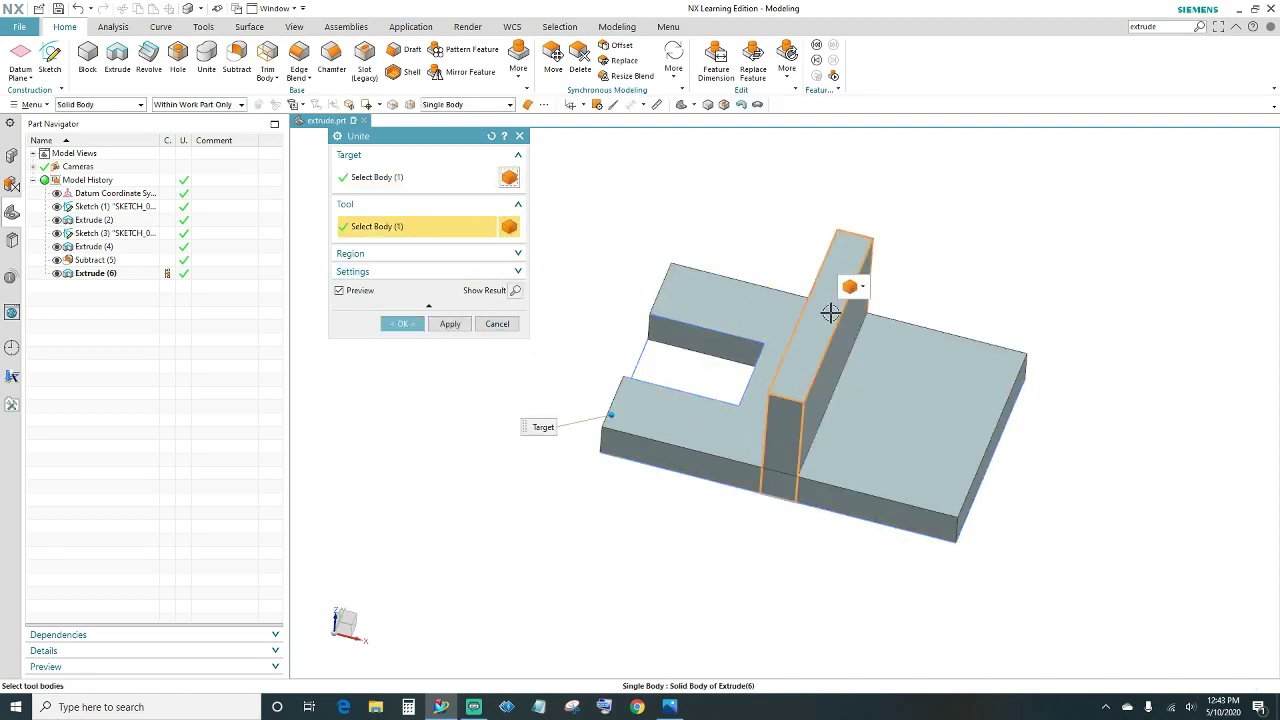
pyautogui.click(401, 323)
pyautogui.moveTo(654, 551); pyautogui.dragTo(631, 520, button='middle')
# Step: Measure the distance from the plate's end face to the rib's facing side and check it against proj3.jpg
pyautogui.click(669, 706)
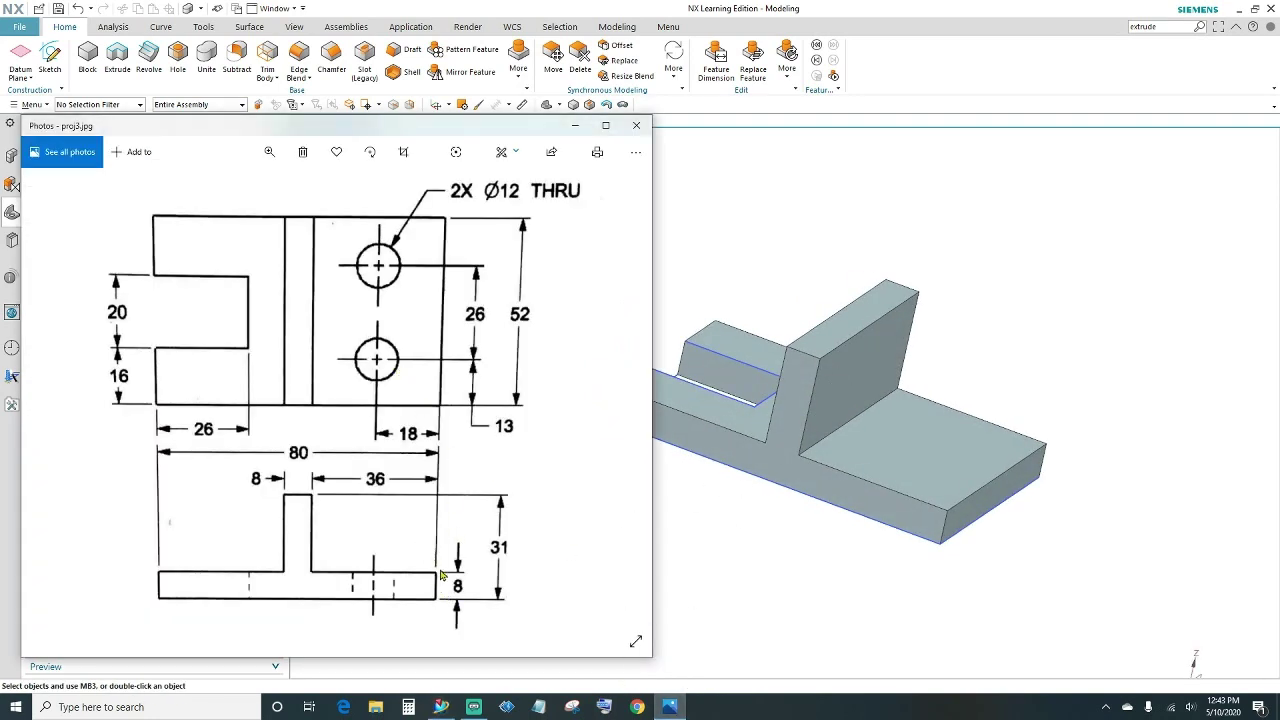
pyautogui.click(684, 169)
pyautogui.click(521, 105)
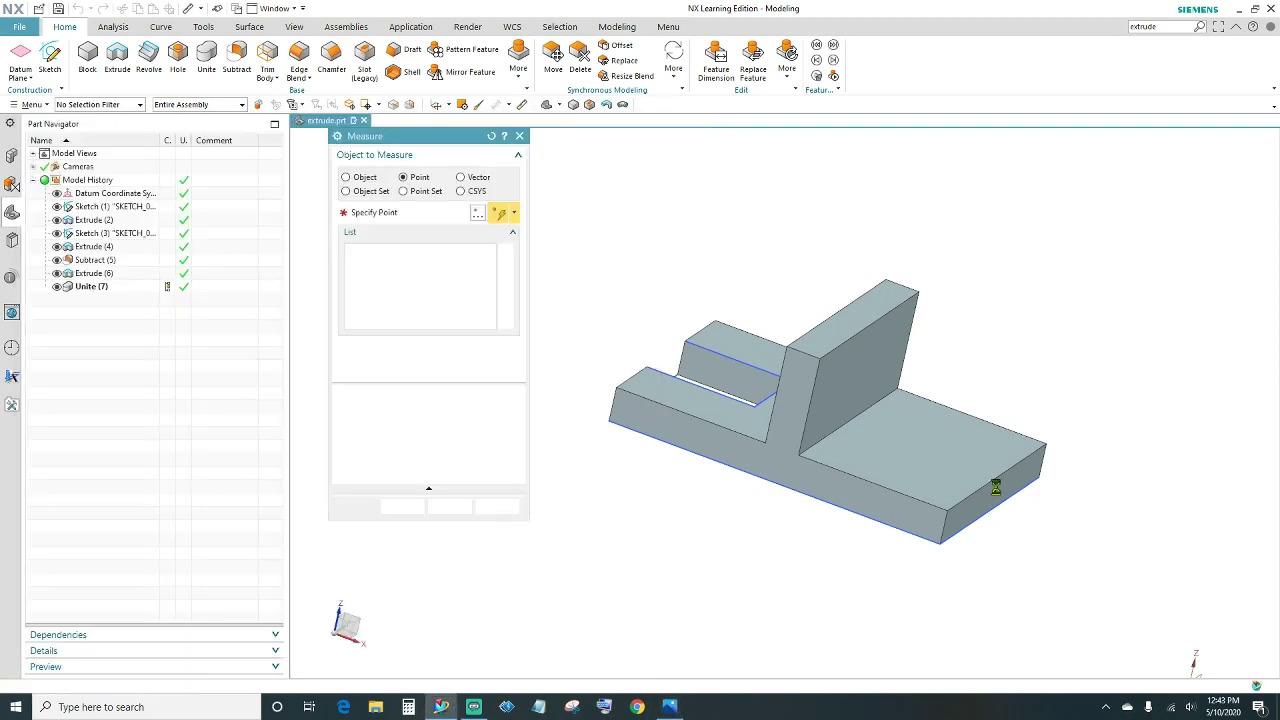
pyautogui.click(355, 181)
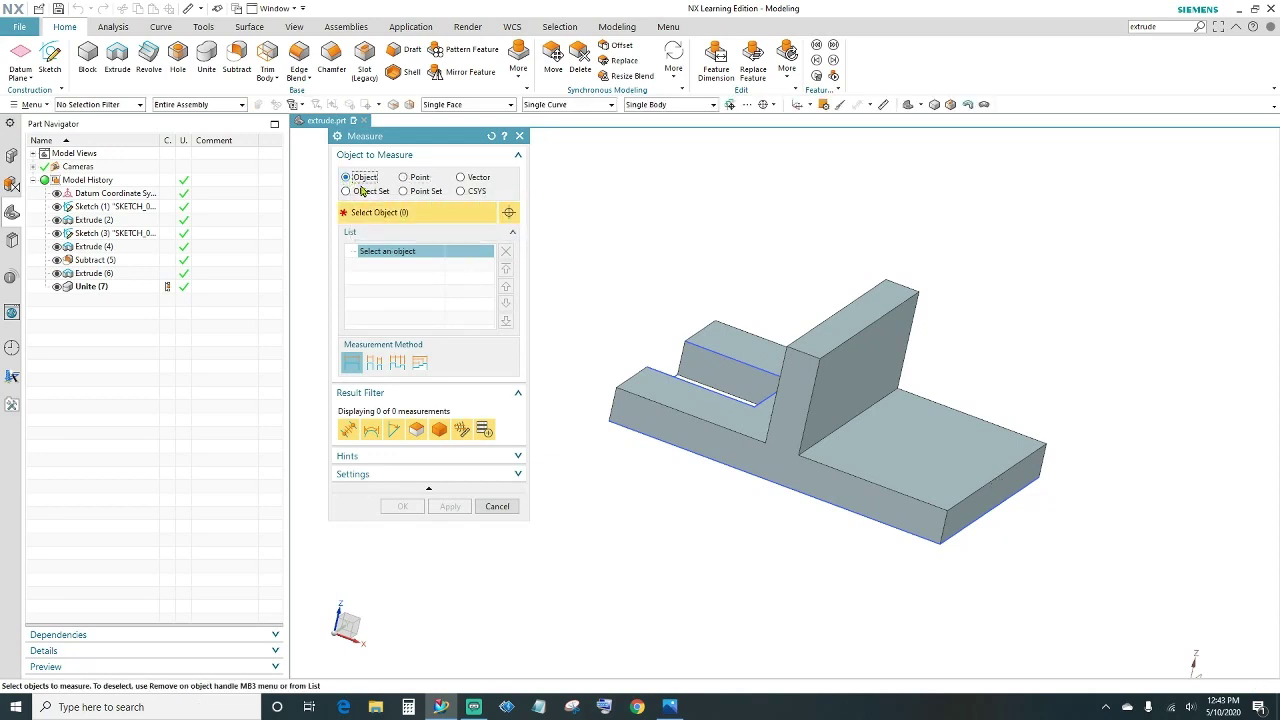
pyautogui.click(986, 501)
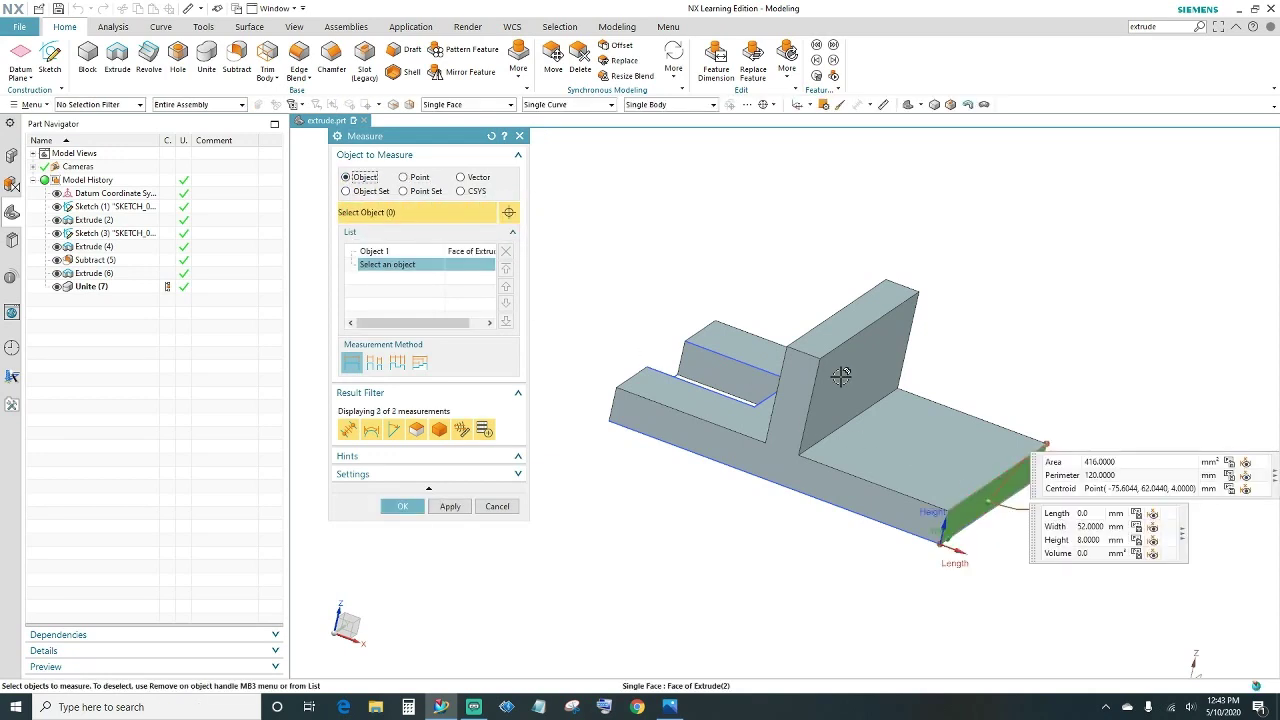
pyautogui.click(841, 375)
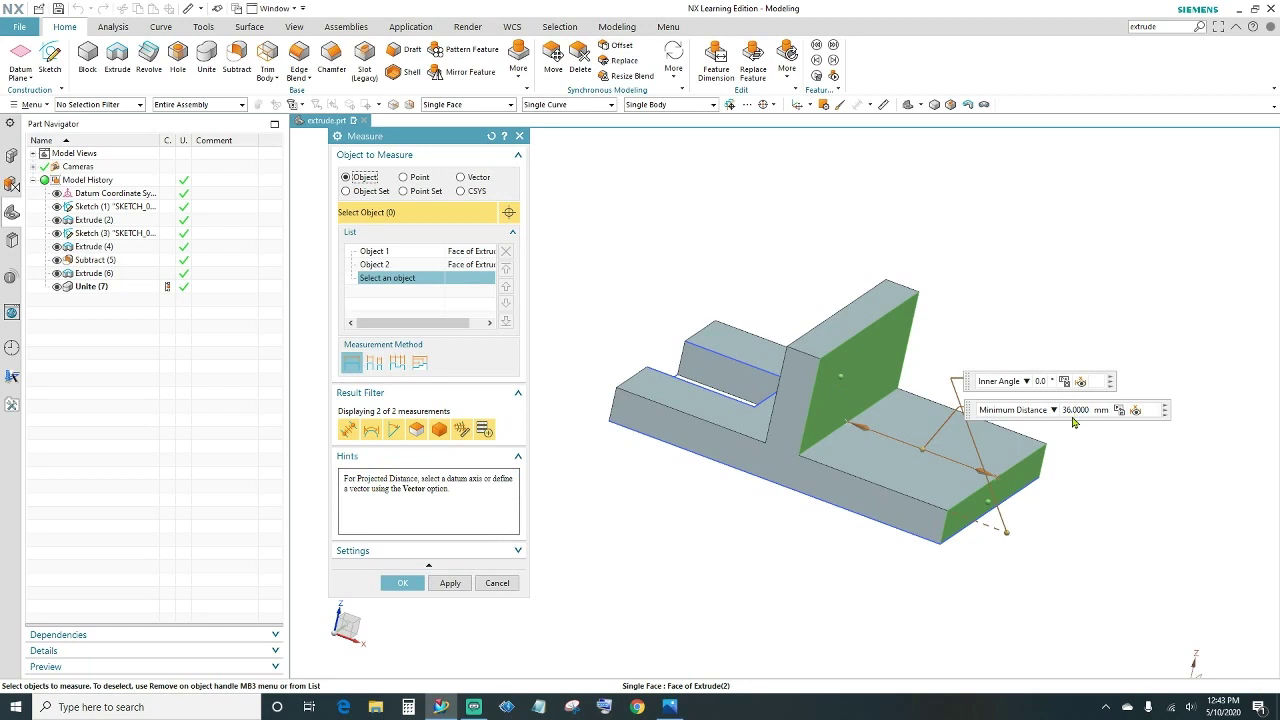
pyautogui.click(669, 706)
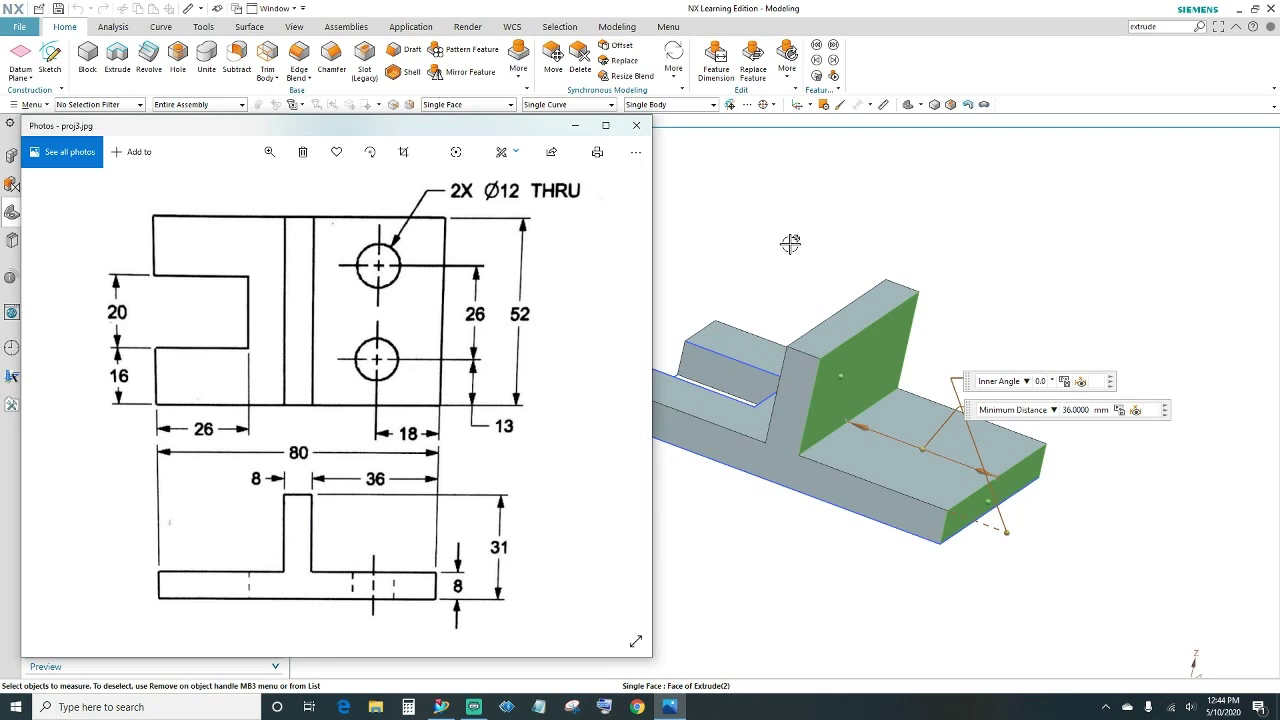
pyautogui.click(576, 125)
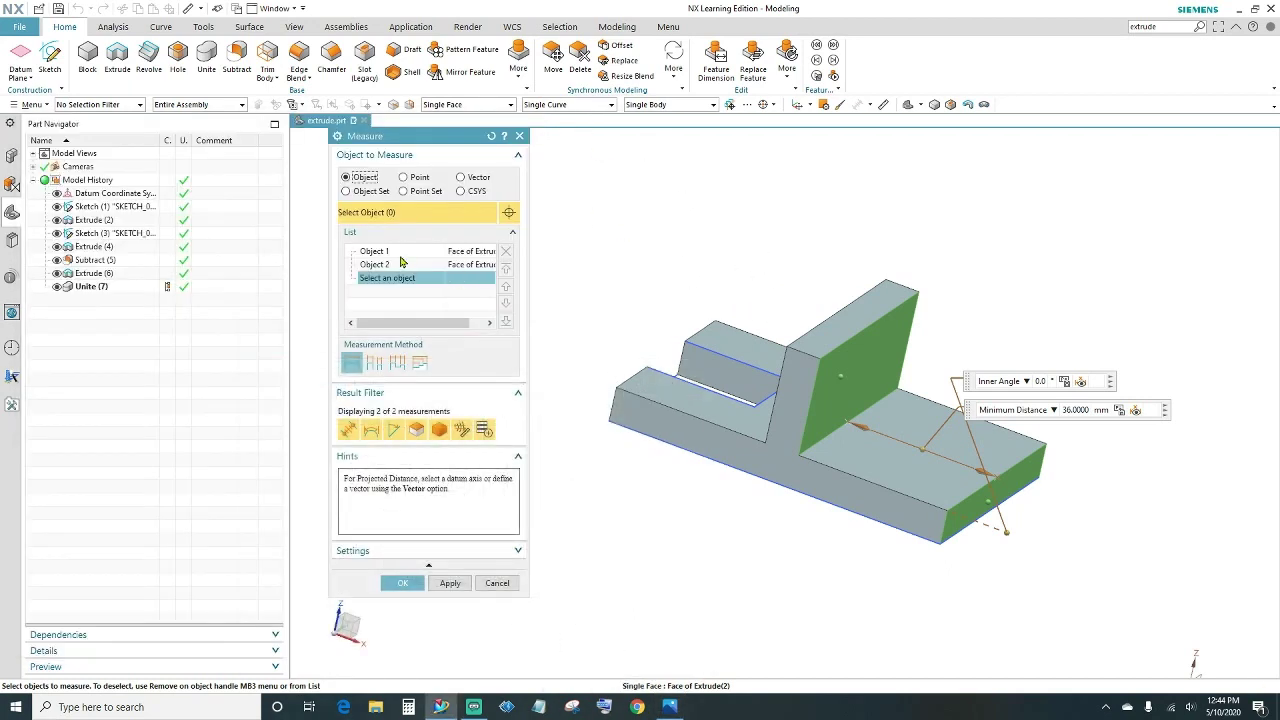
# Step: Remove the plate's end face from the measurement and measure the rib's thickness between its two side faces
pyautogui.click(400, 253)
pyautogui.click(506, 251)
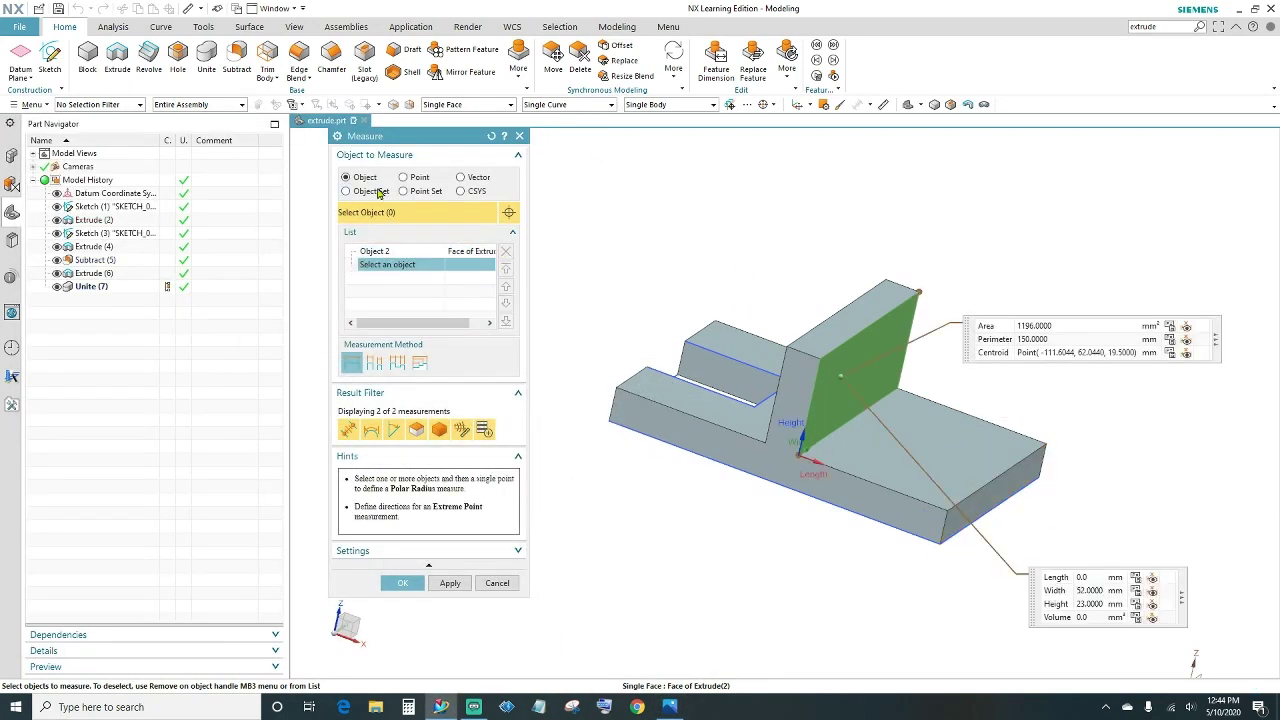
pyautogui.moveTo(772, 243); pyautogui.dragTo(860, 260, button='middle')
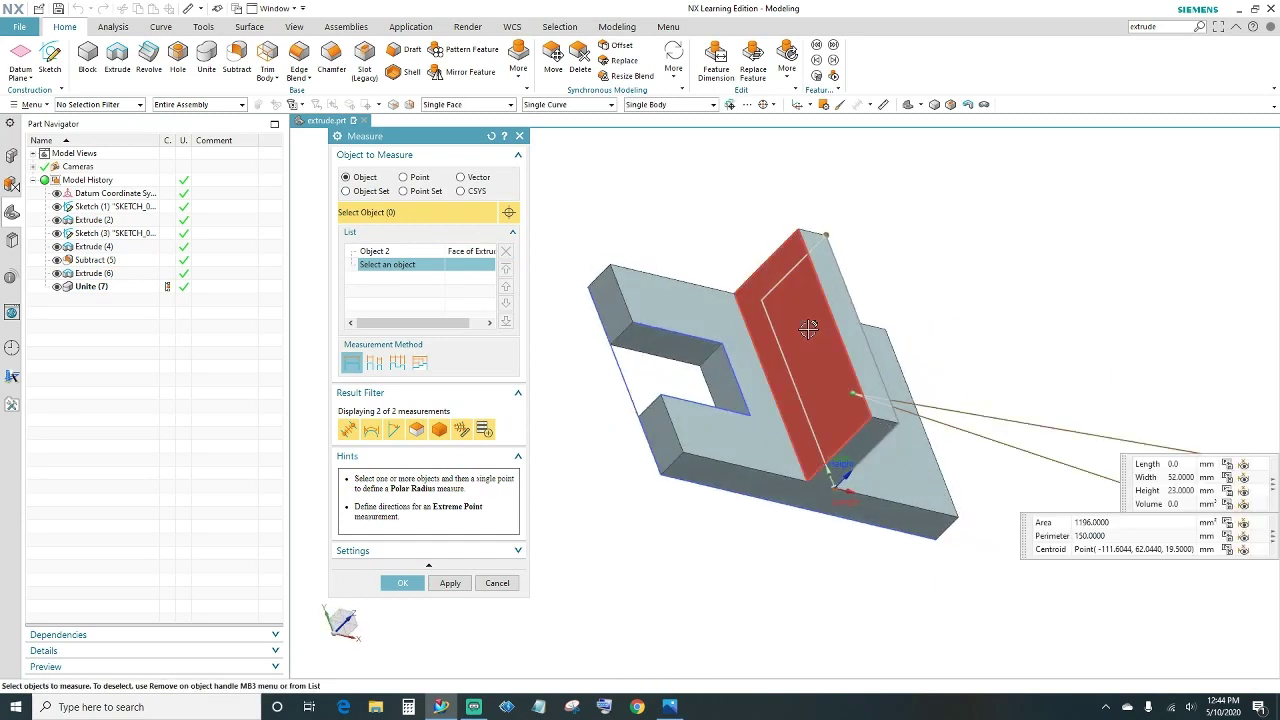
pyautogui.click(900, 272)
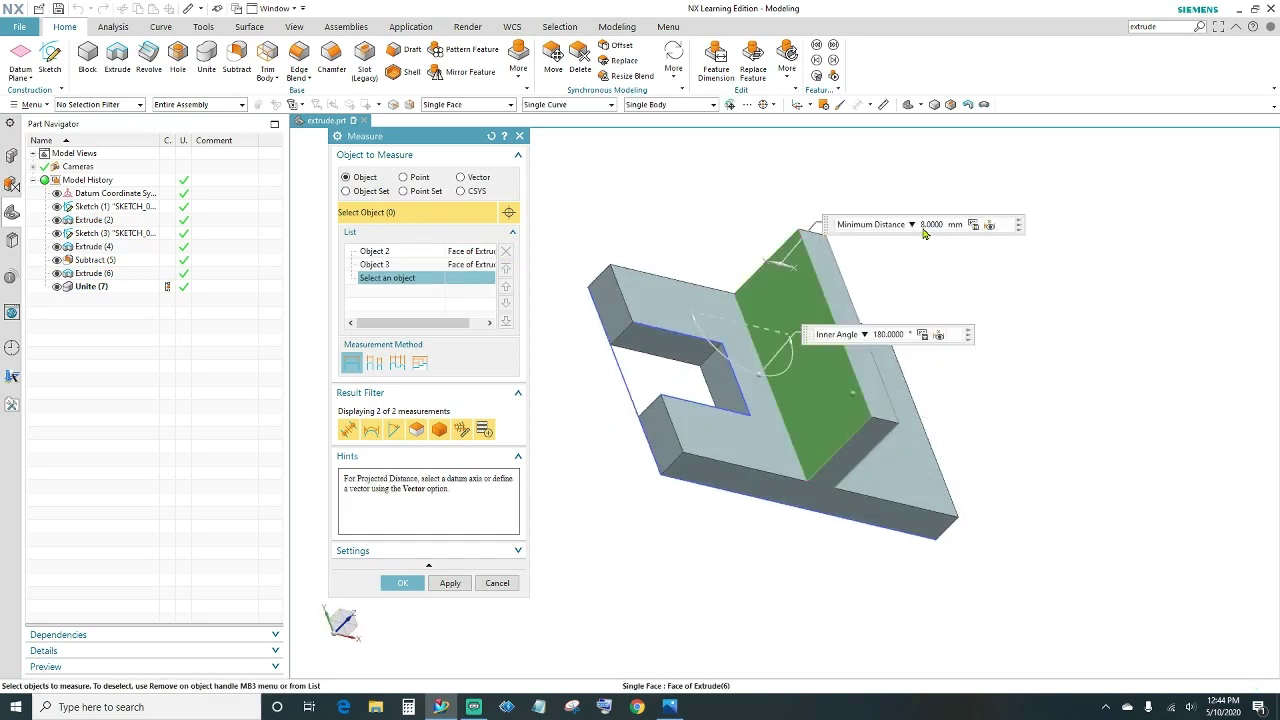
pyautogui.moveTo(1079, 479); pyautogui.dragTo(1011, 457, button='middle')
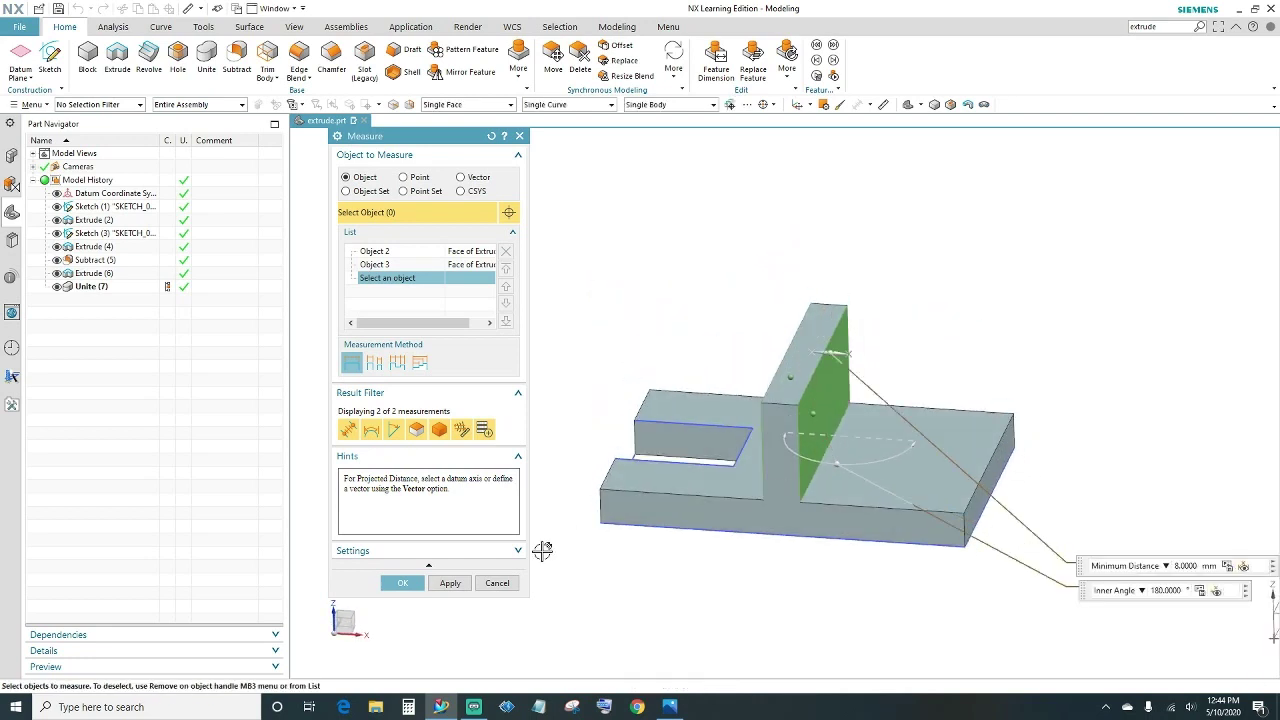
pyautogui.click(404, 583)
# Step: Check the hole layout in proj3.jpg and place two points for simple 12 mm through holes on the plate's un-notched top face
pyautogui.moveTo(1054, 346); pyautogui.dragTo(966, 362, button='middle')
pyautogui.click(670, 707)
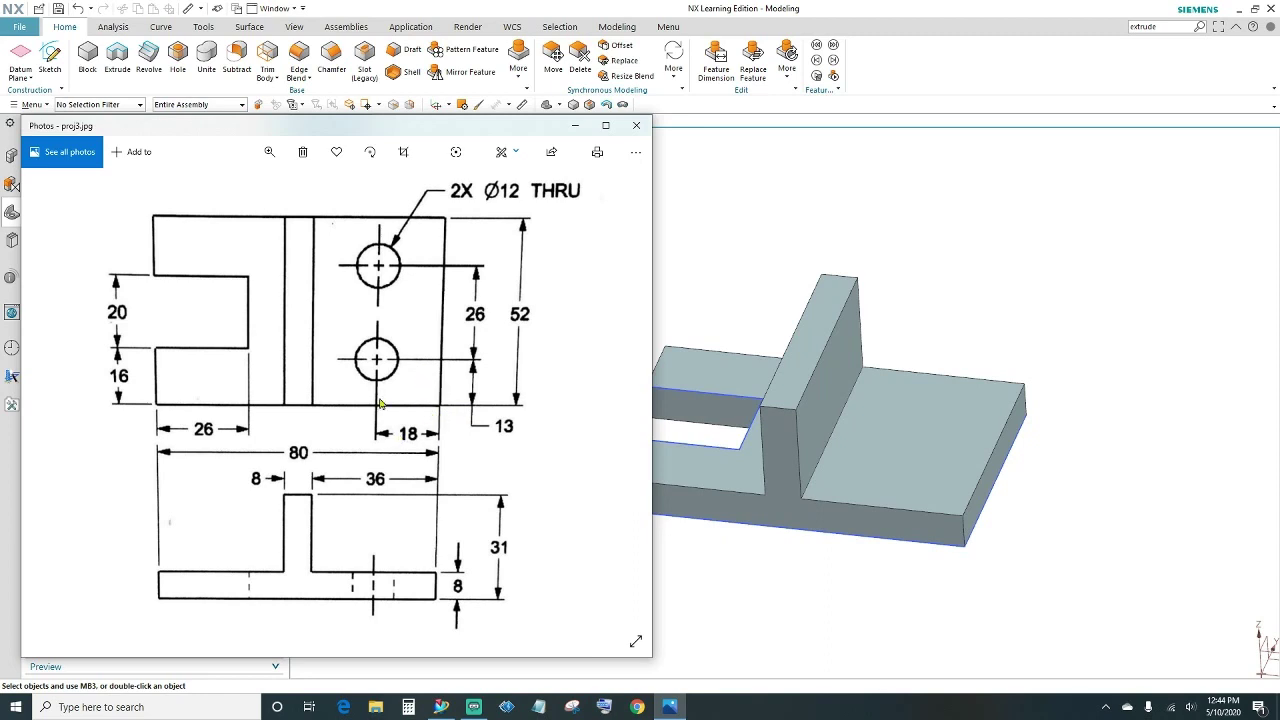
pyautogui.click(578, 126)
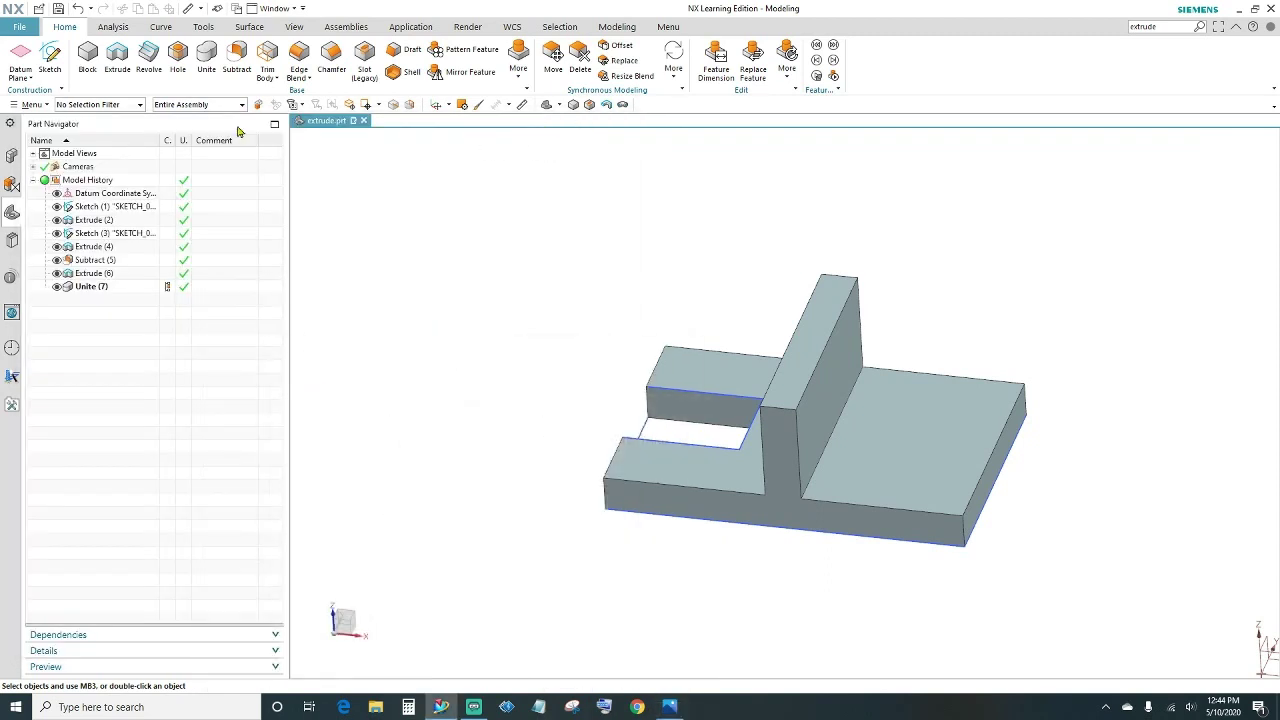
pyautogui.click(176, 58)
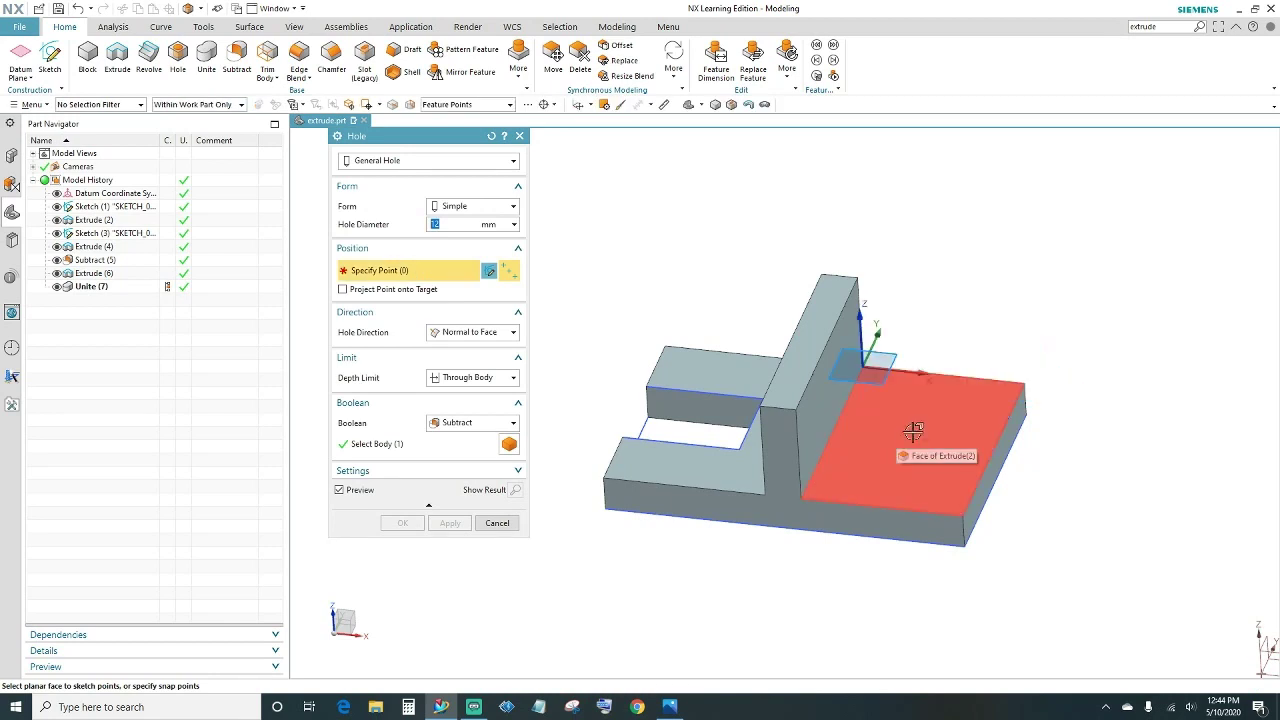
pyautogui.click(913, 431)
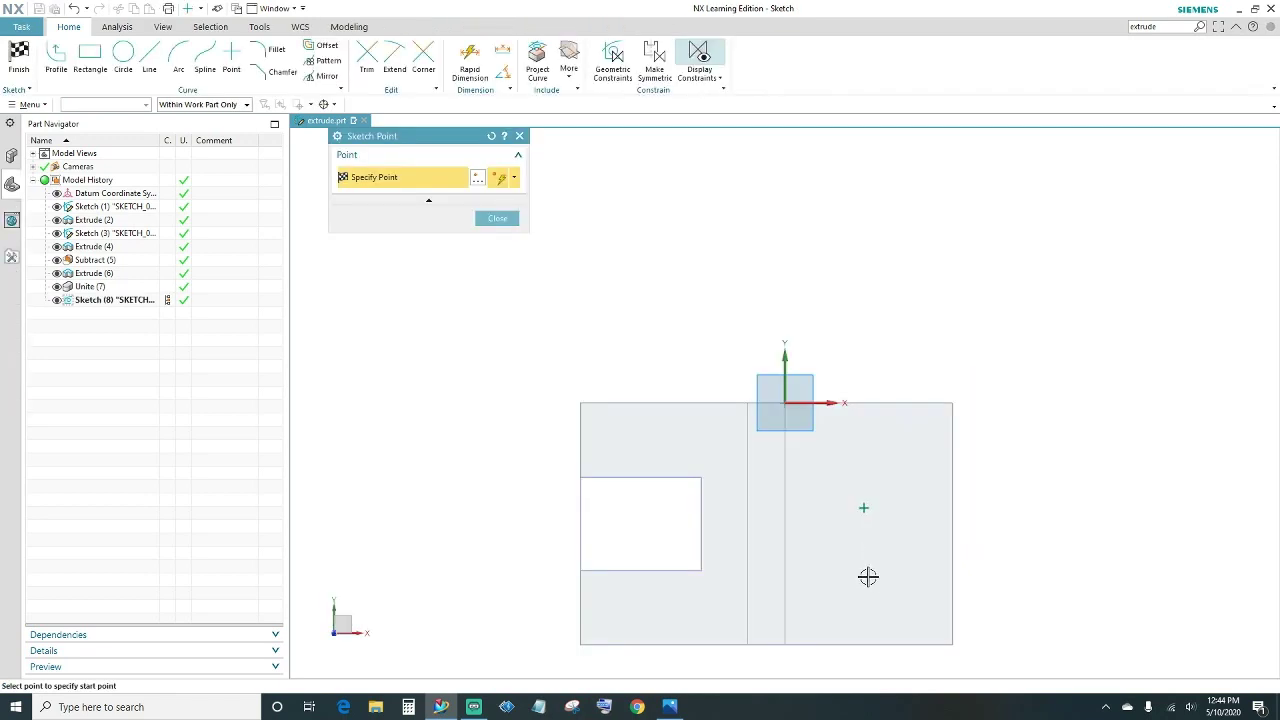
pyautogui.click(868, 577)
pyautogui.click(497, 218)
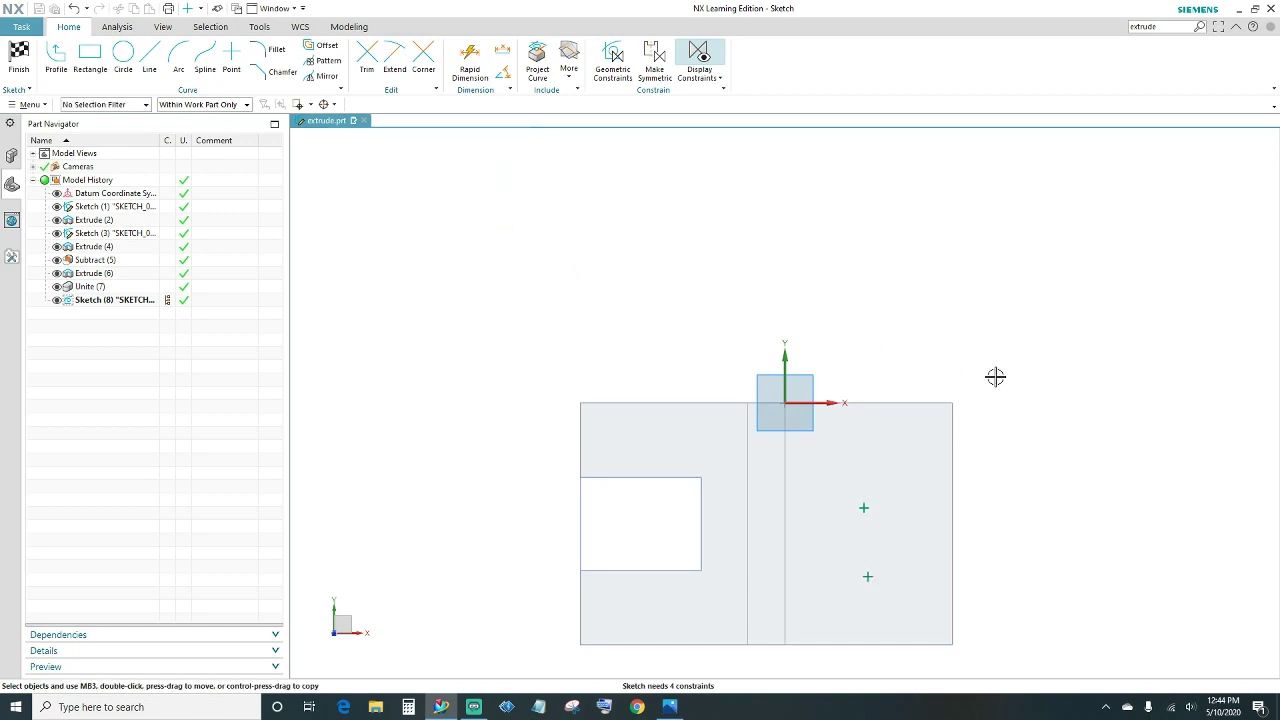
# Step: Align the two hole points vertically with each other in the sketch
pyautogui.keyDown('shift'); pyautogui.moveTo(1009, 432); pyautogui.dragTo(980, 264, button='middle'); pyautogui.keyUp('shift')
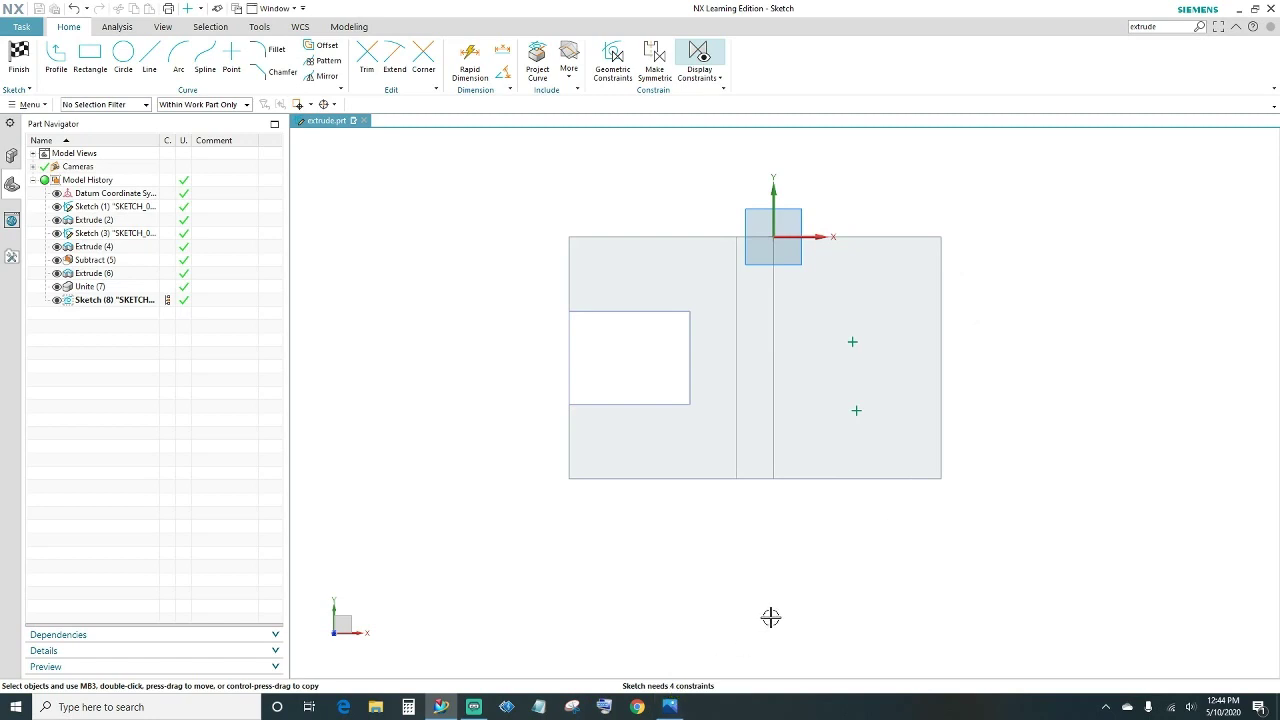
pyautogui.click(852, 410)
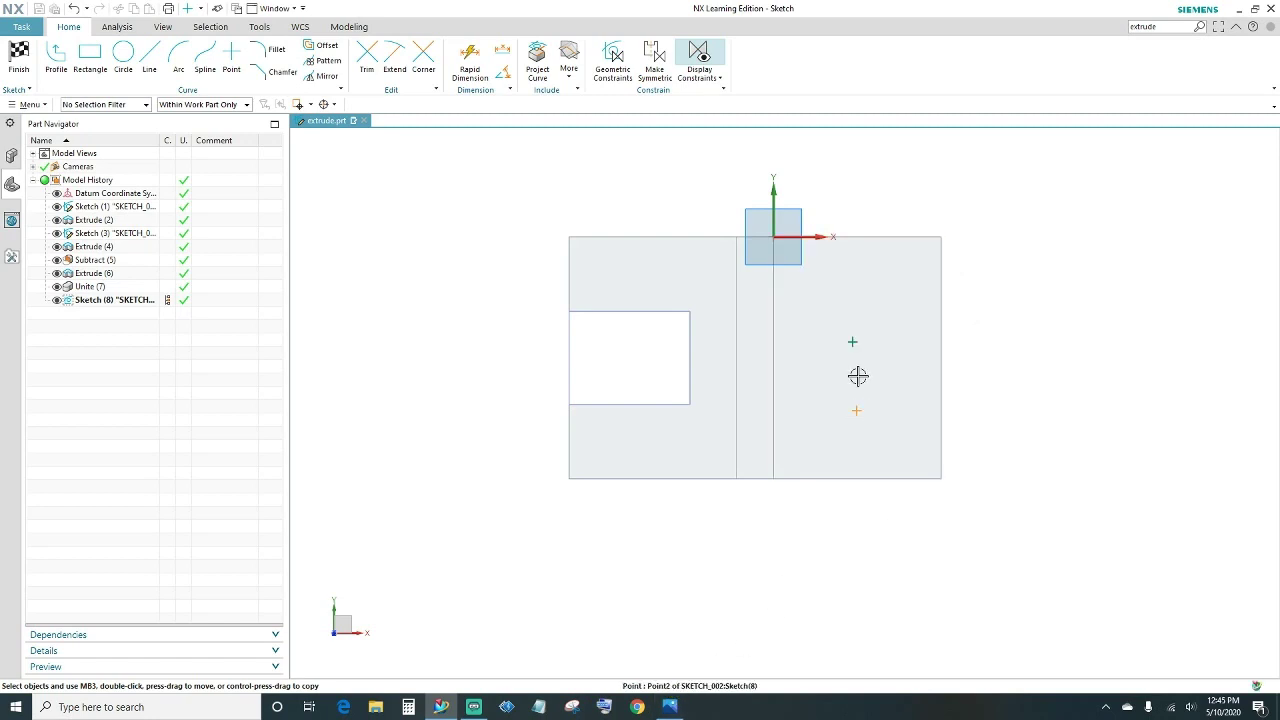
pyautogui.click(852, 343)
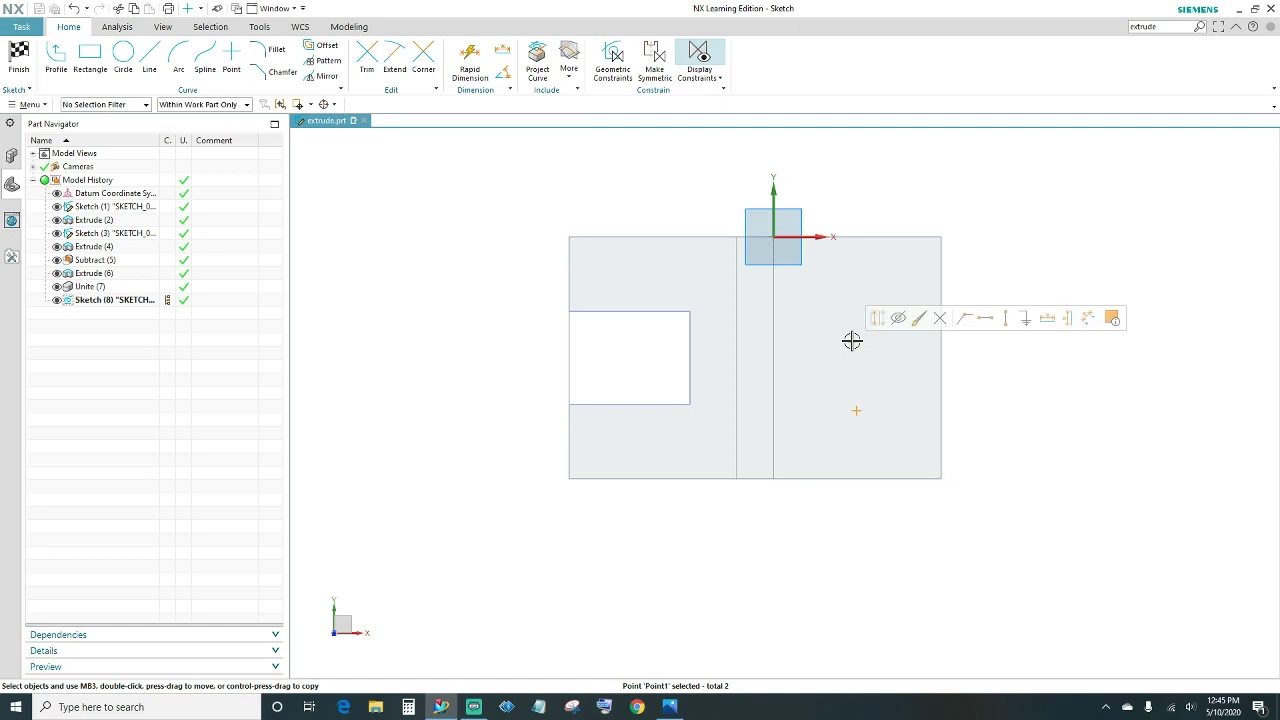
pyautogui.click(1006, 319)
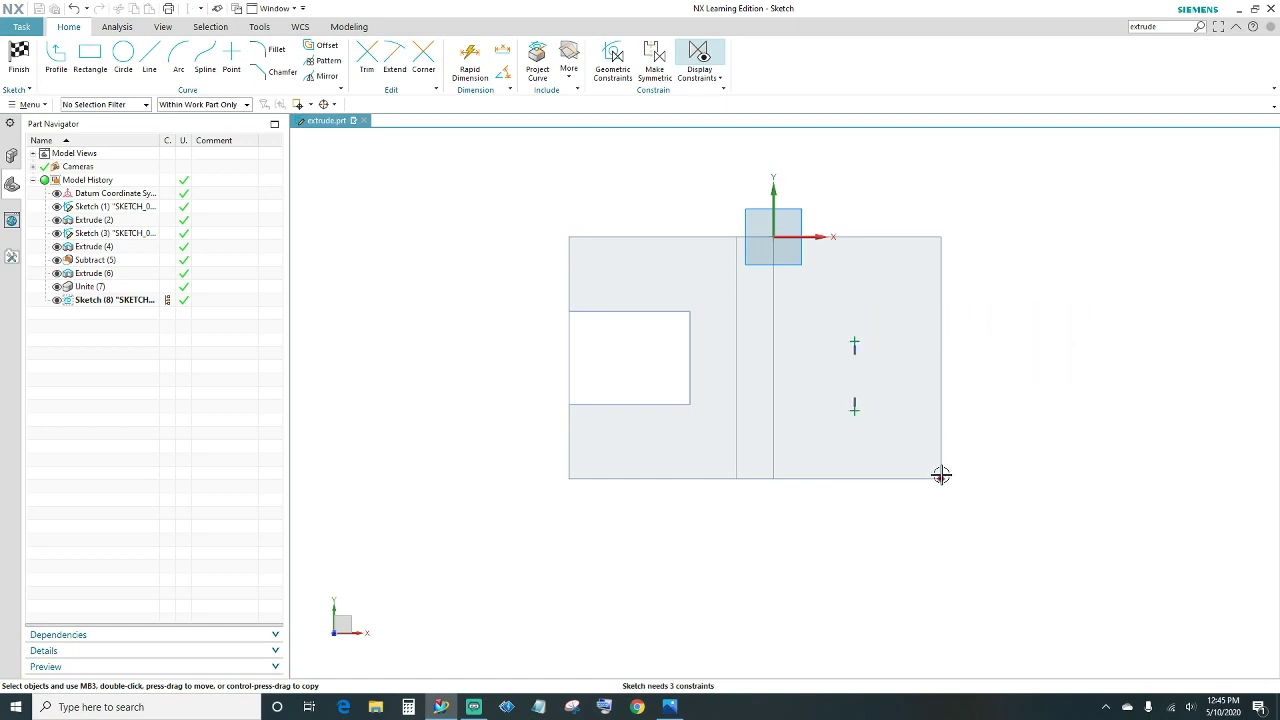
# Step: Dimension the lower hole point 13 mm from the plate's lower long edge
pyautogui.click(472, 67)
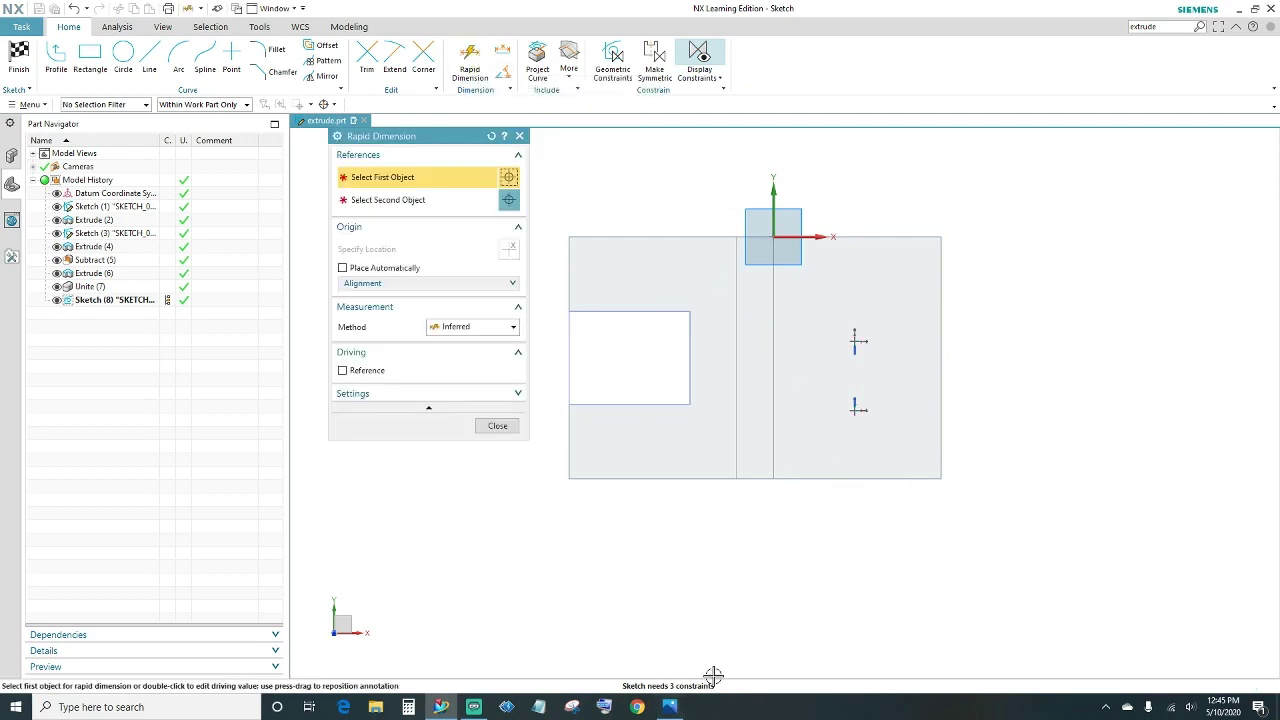
pyautogui.click(877, 478)
pyautogui.click(854, 409)
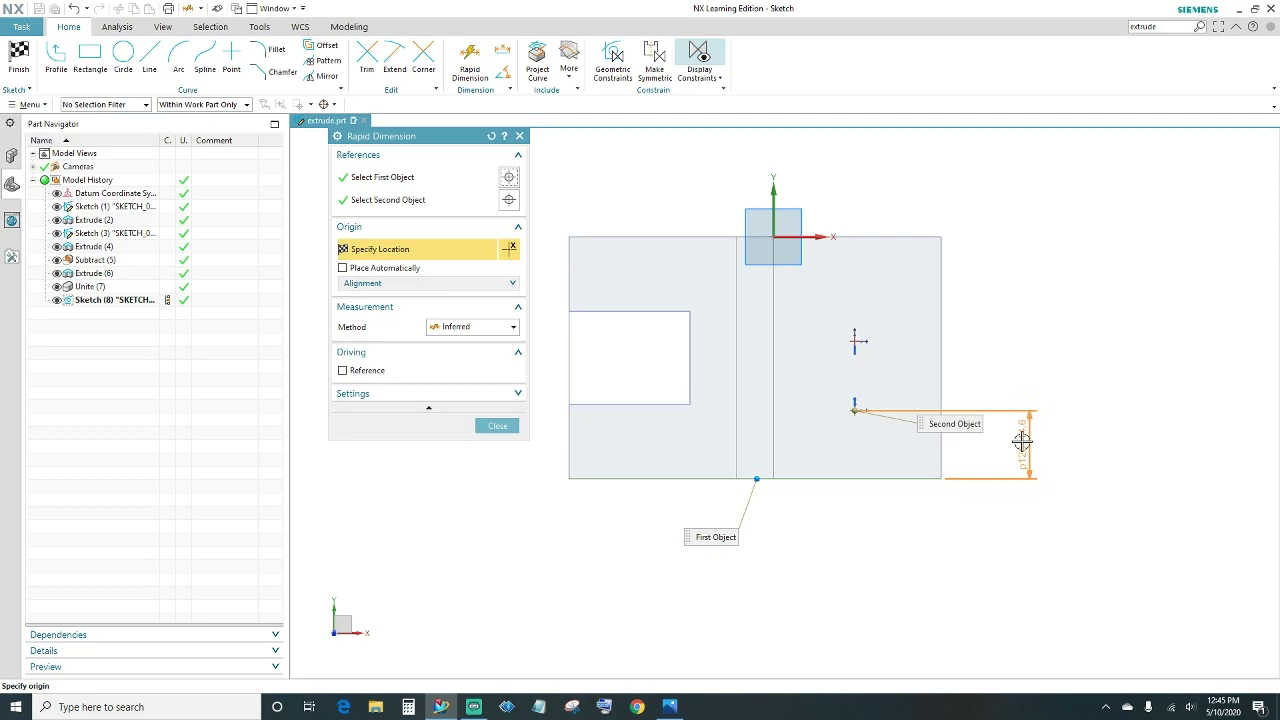
pyautogui.click(1021, 441)
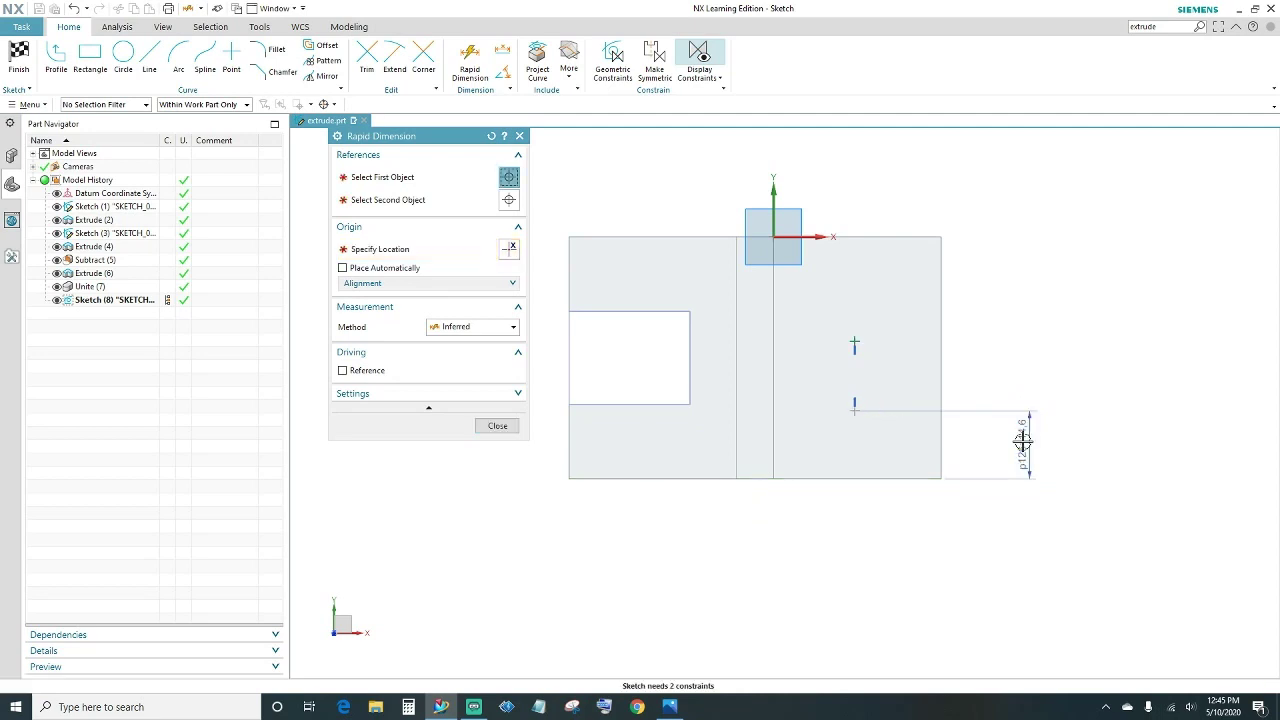
pyautogui.write('13')
pyautogui.press('Return')
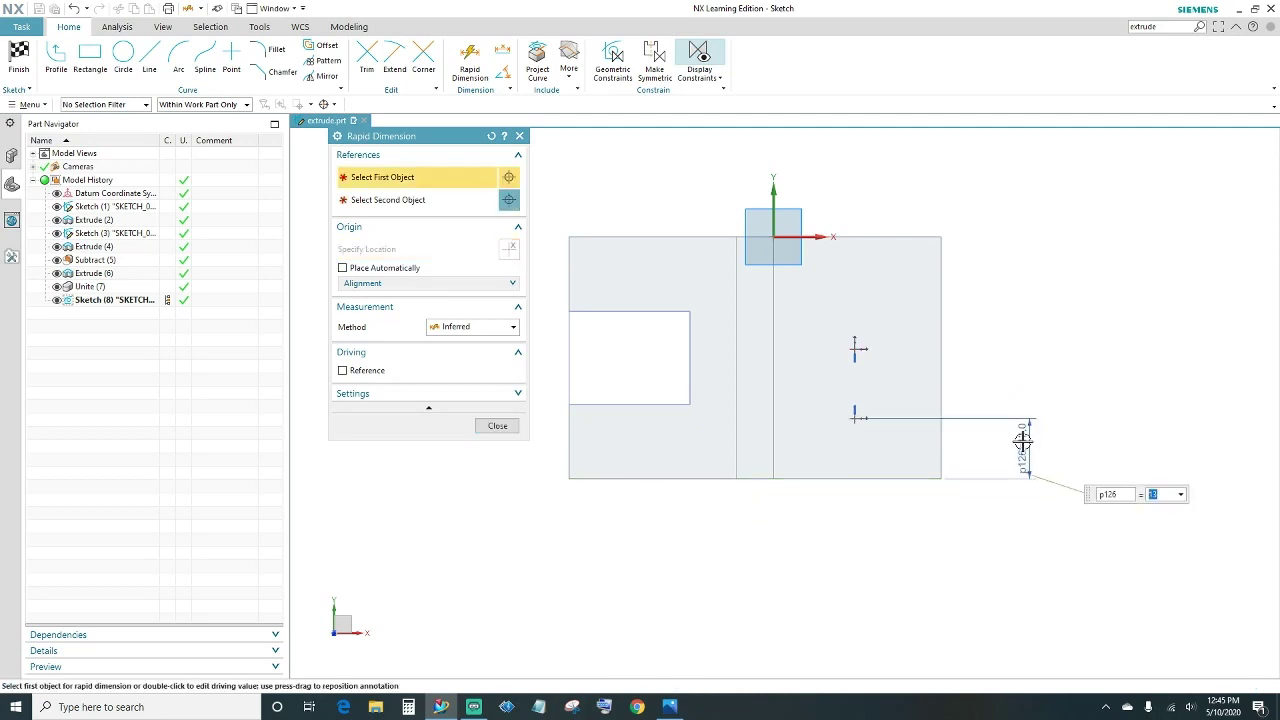
# Step: Dimension the lower hole point 18 mm from the plate's un-notched end edge
pyautogui.click(937, 453)
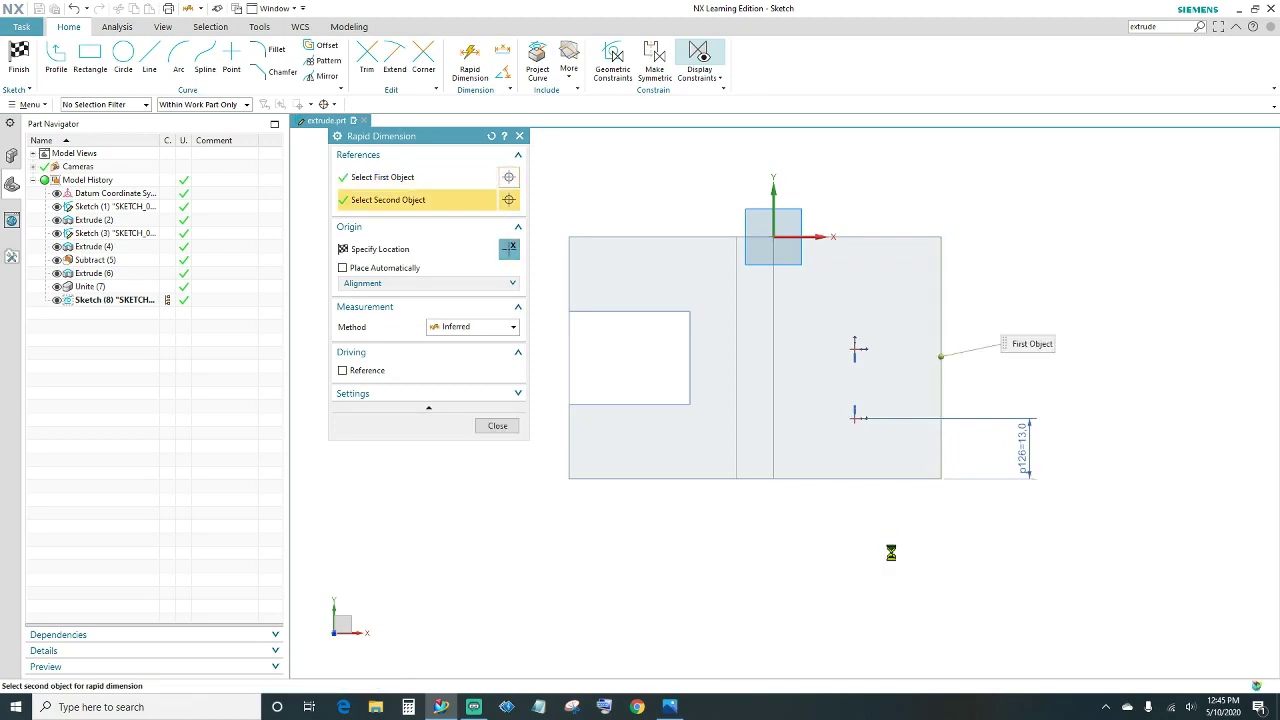
pyautogui.click(886, 514)
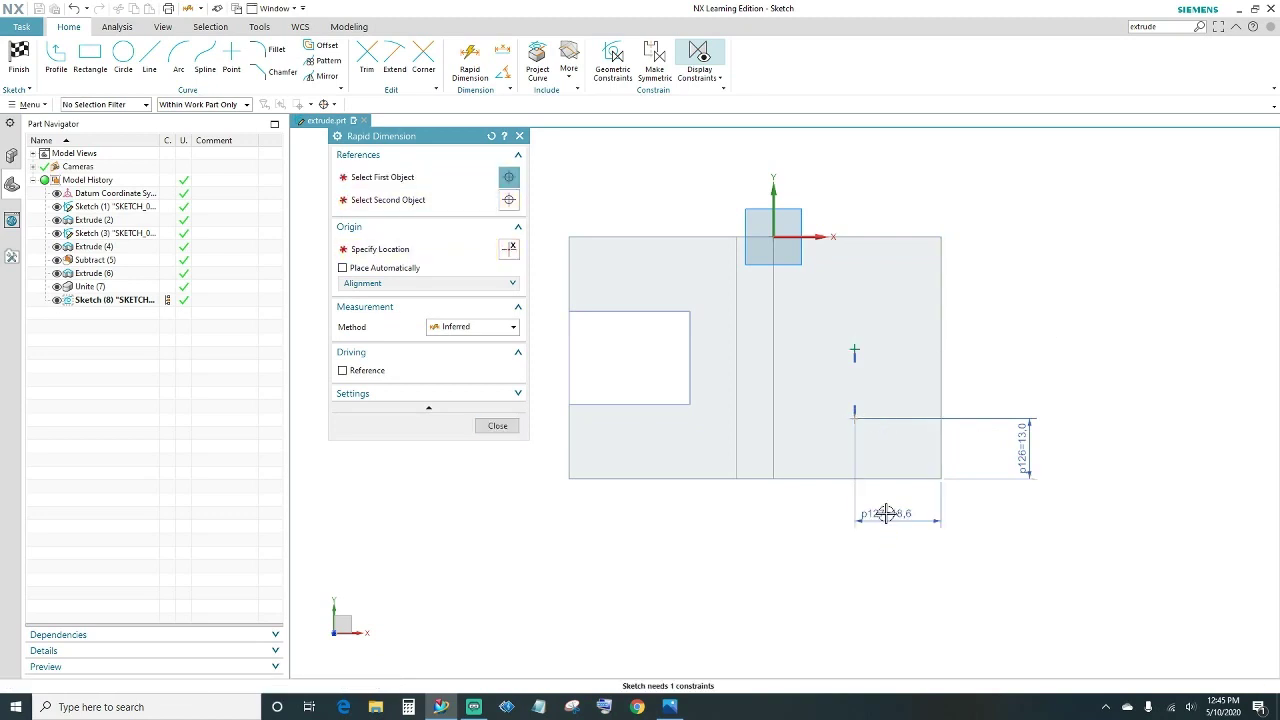
pyautogui.write('18')
pyautogui.press('Return')
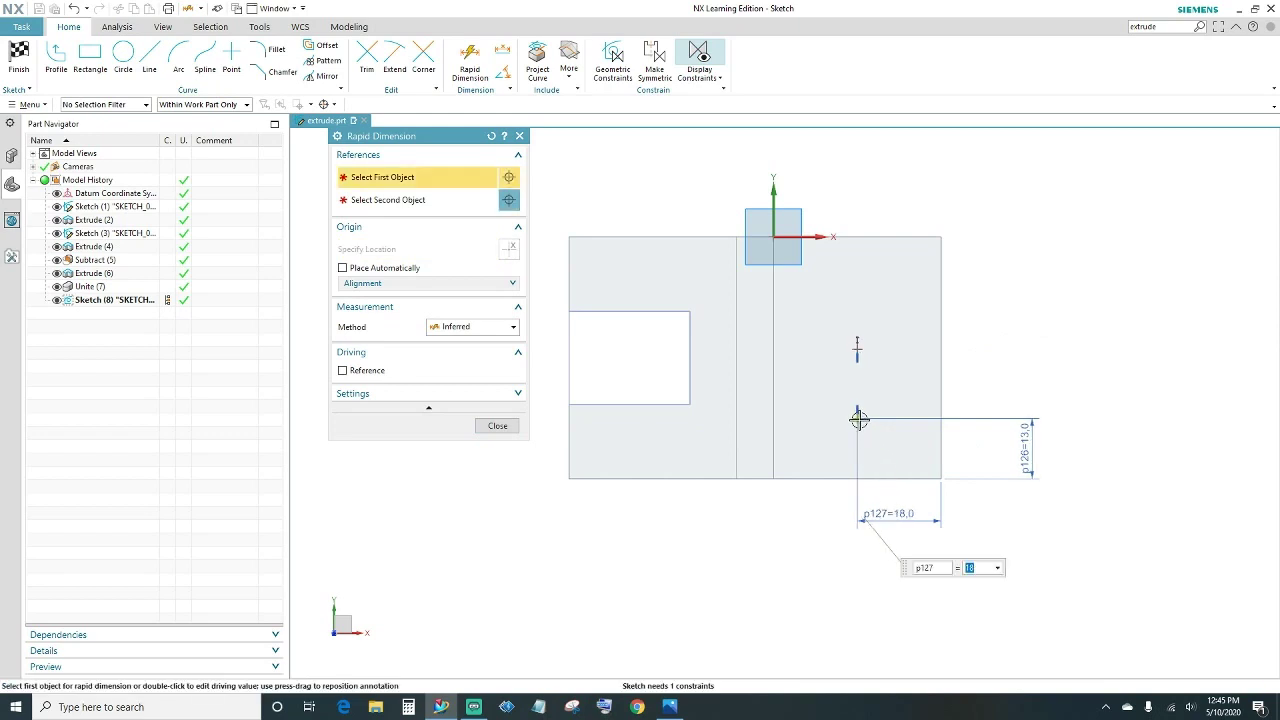
# Step: Set the vertical spacing between the two hole points to 26 mm and finish the sketch
pyautogui.click(857, 418)
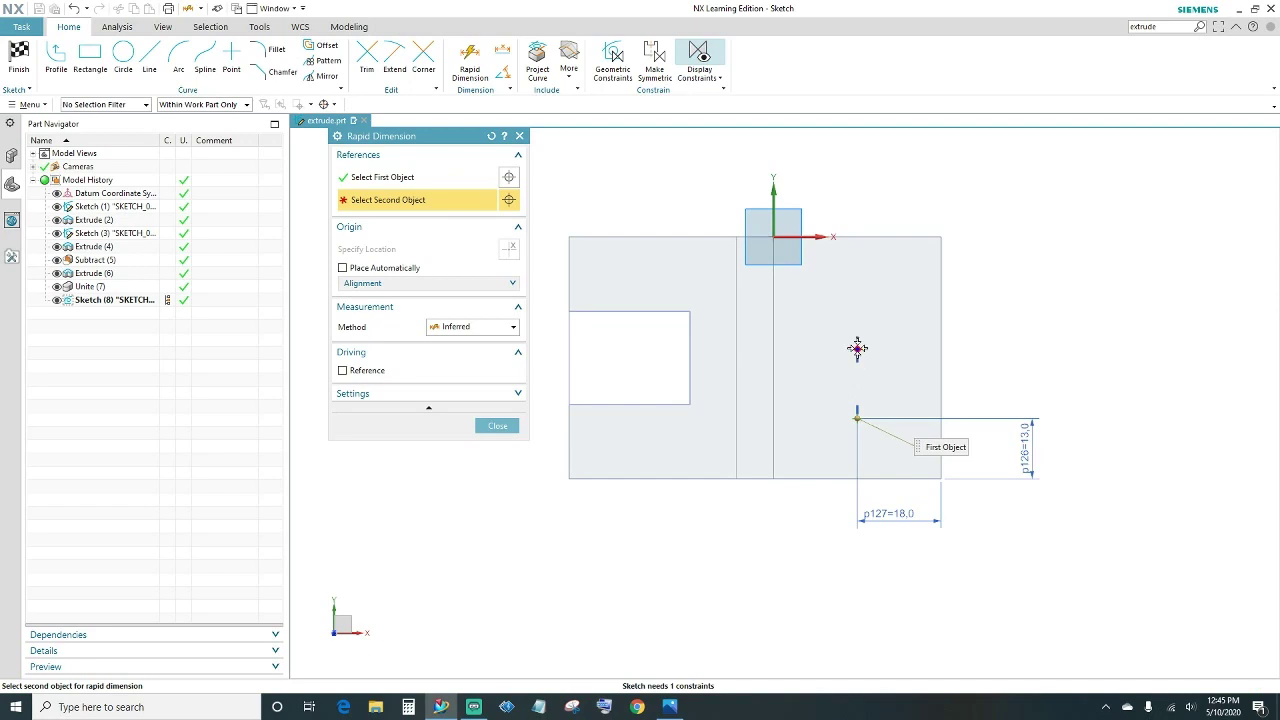
pyautogui.click(857, 348)
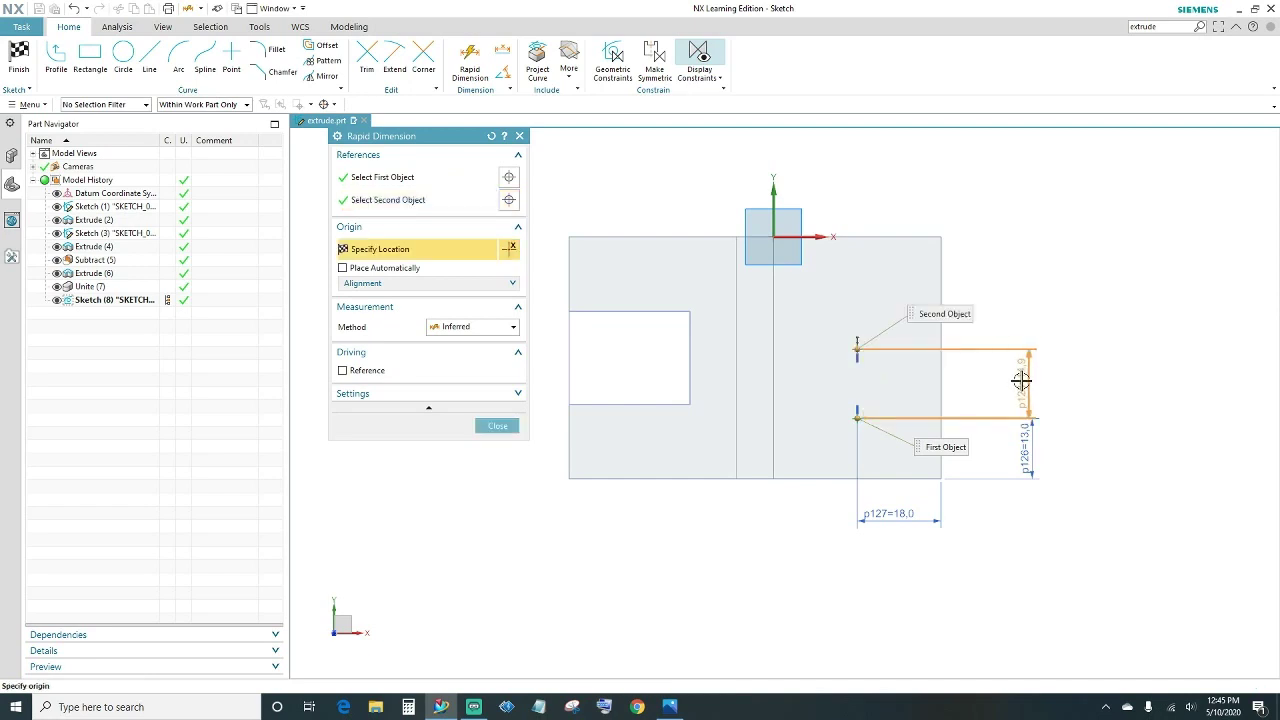
pyautogui.click(1020, 381)
pyautogui.doubleClick(1020, 381)
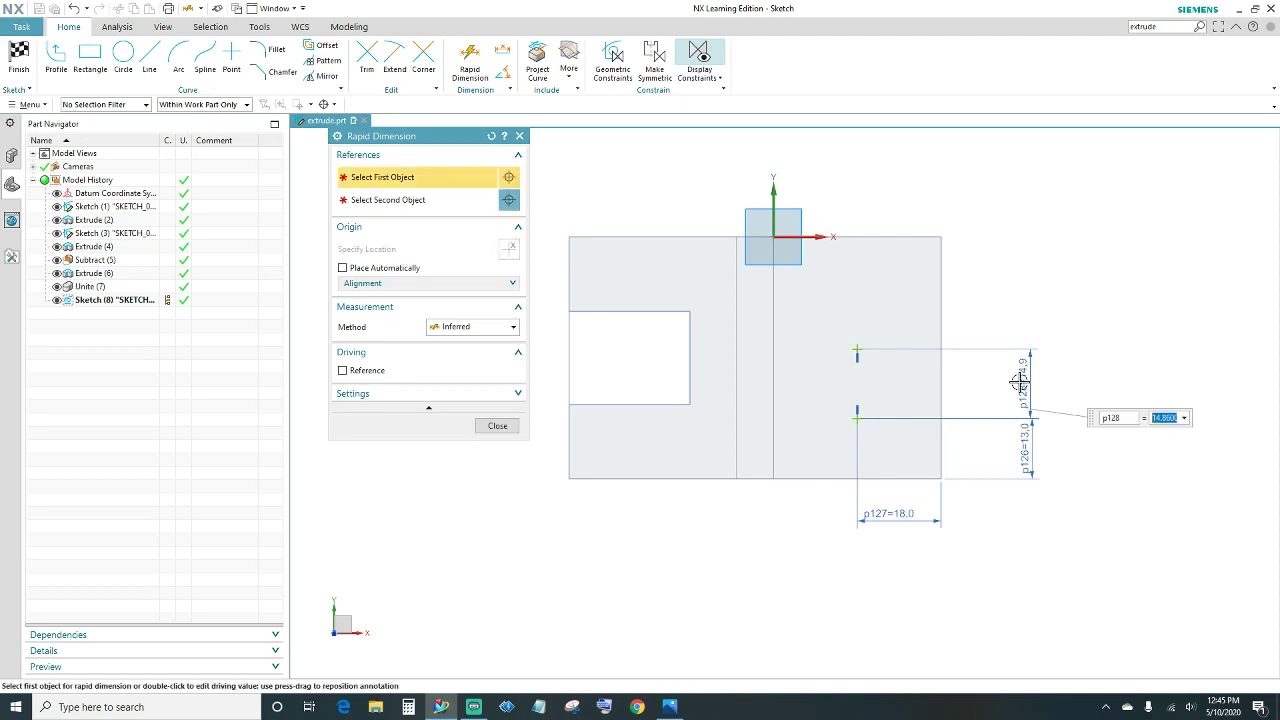
pyautogui.write('26')
pyautogui.press('Return')
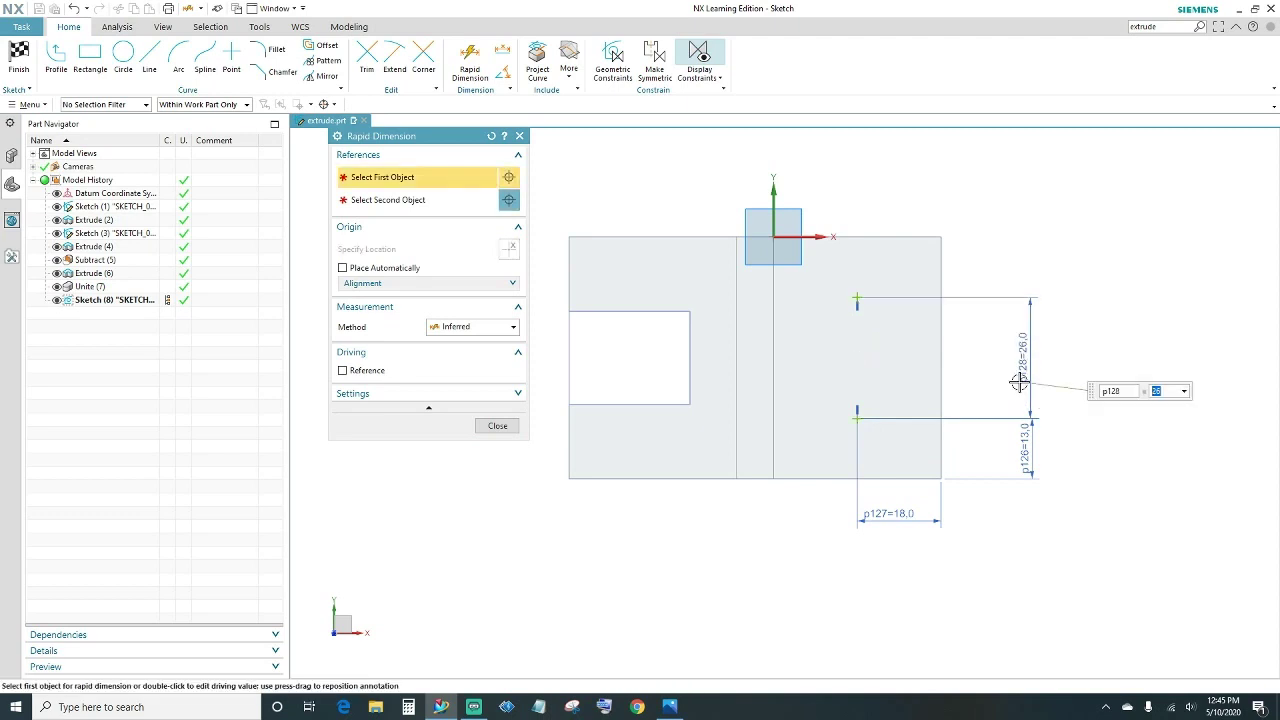
pyautogui.click(503, 428)
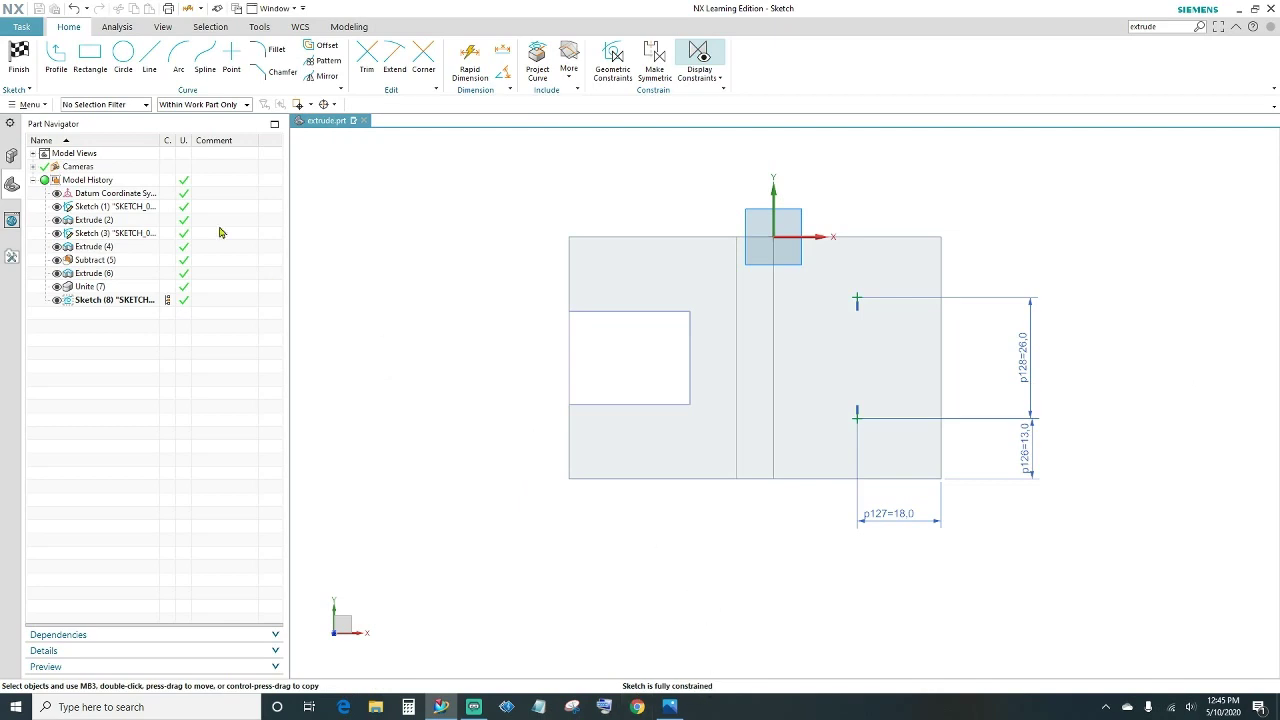
pyautogui.click(18, 56)
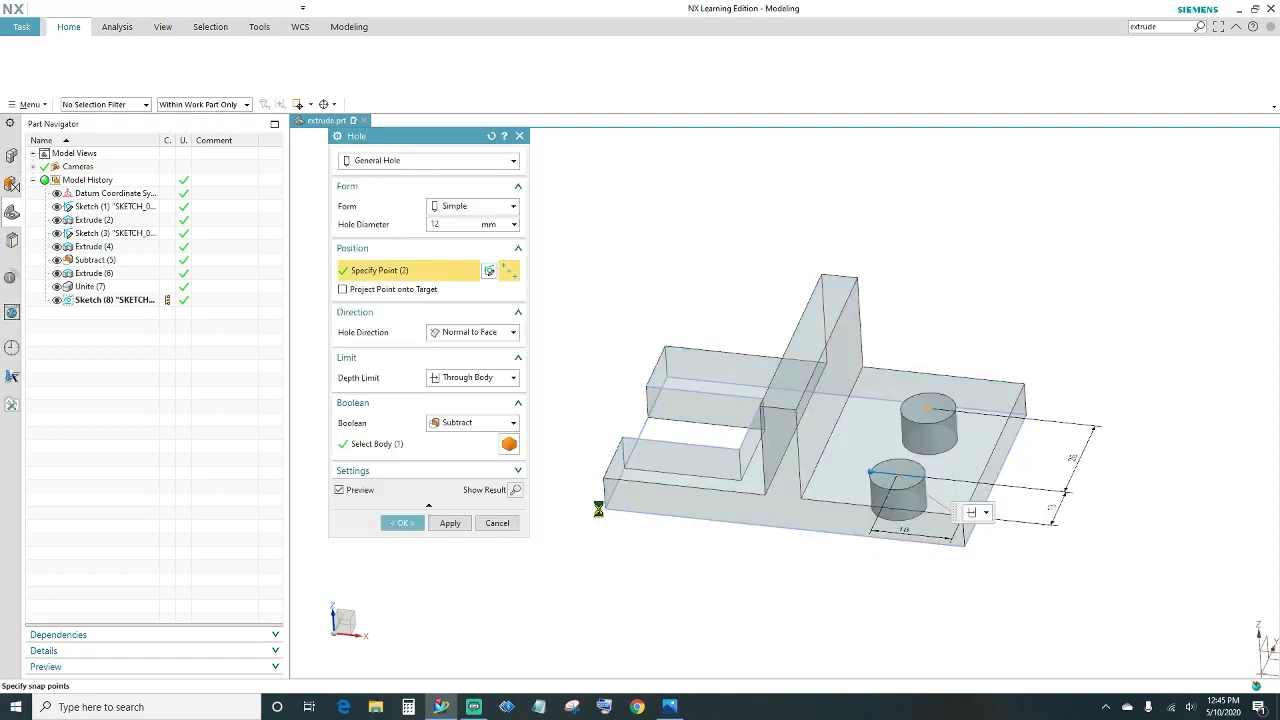
# Step: Create the two simple 12 mm holes normal to the face, through the body, and subtracted from the bracket
pyautogui.doubleClick(444, 228)
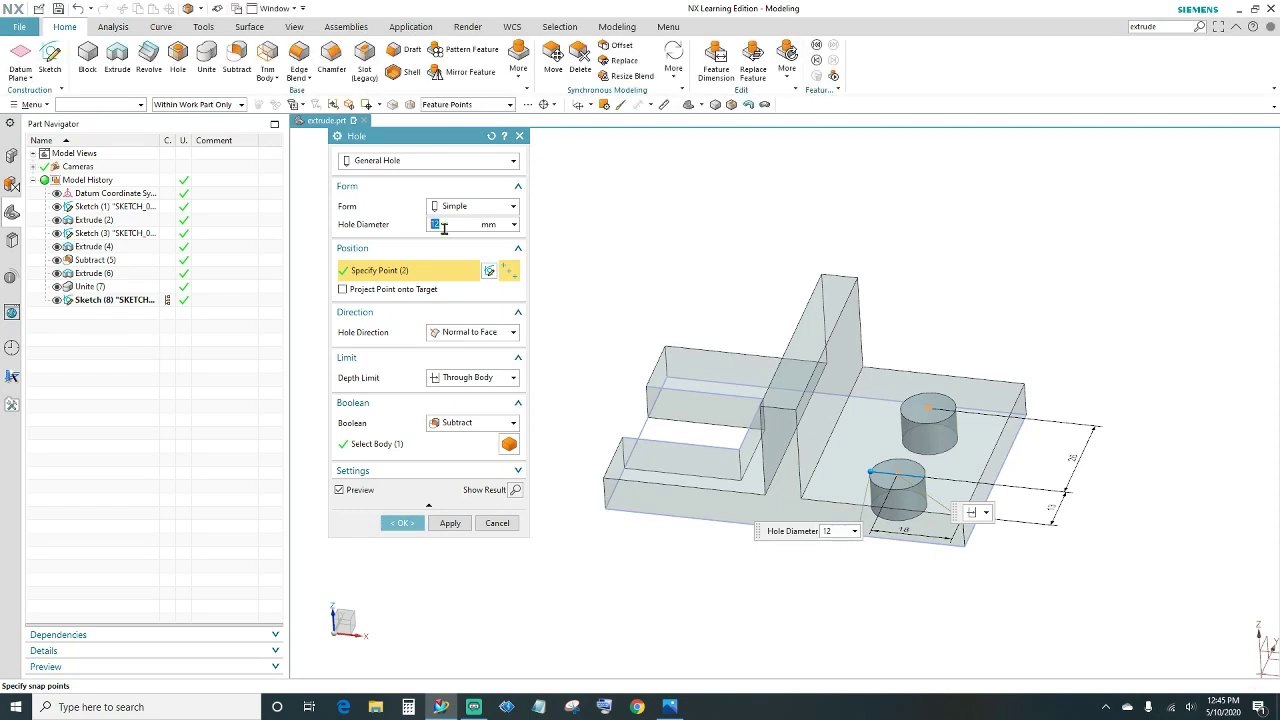
pyautogui.click(448, 229)
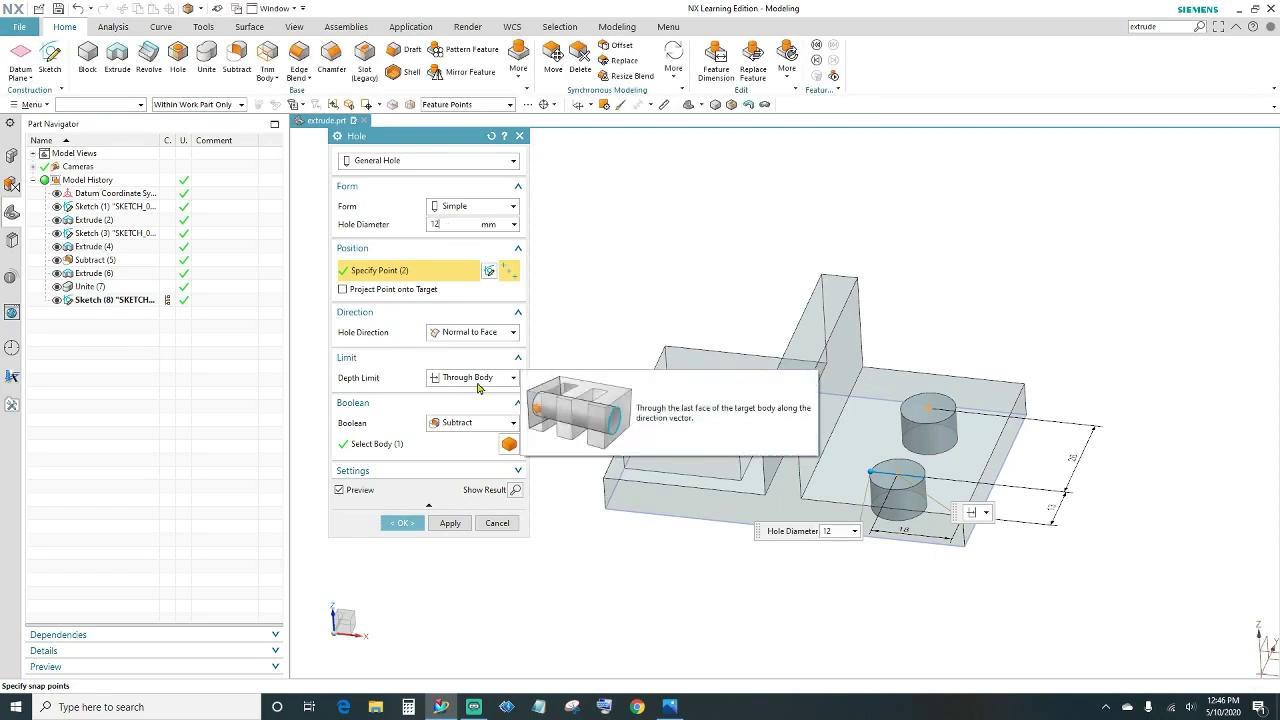
pyautogui.moveTo(897, 591); pyautogui.dragTo(646, 497, button='middle')
pyautogui.moveTo(1131, 497); pyautogui.dragTo(1132, 540, button='middle')
pyautogui.moveTo(1037, 583); pyautogui.dragTo(917, 545, button='middle')
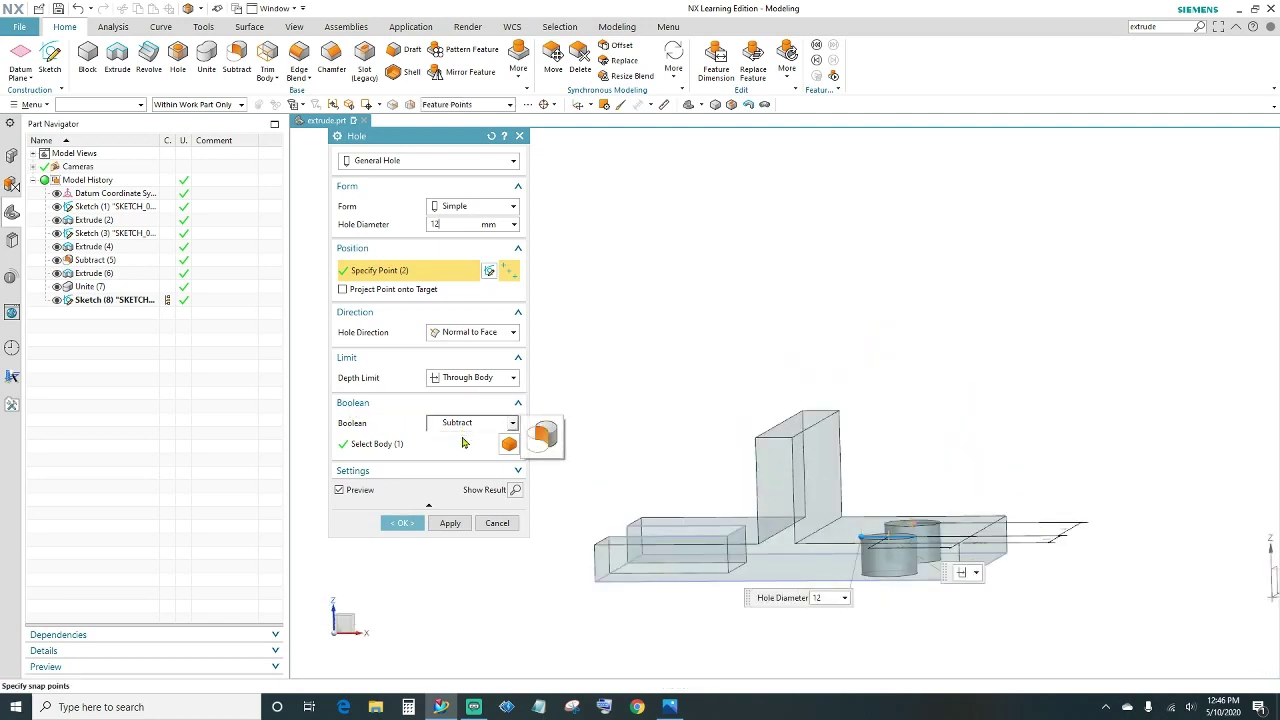
pyautogui.click(400, 523)
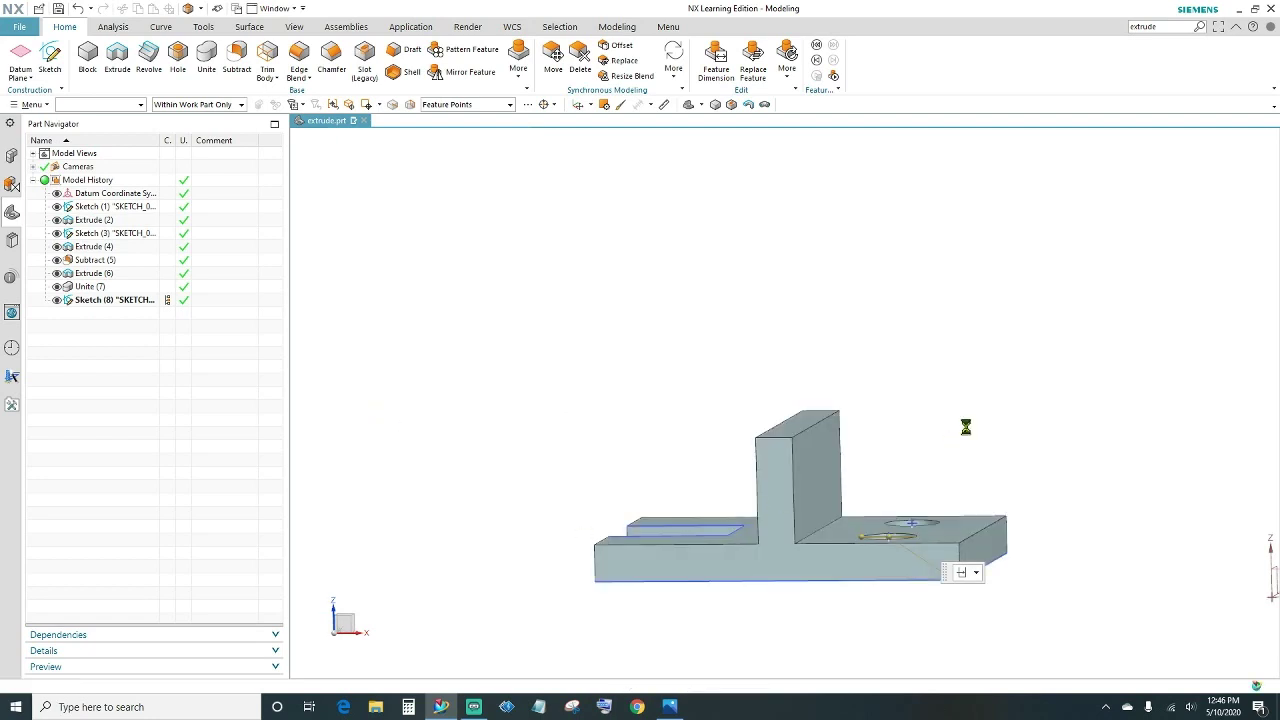
pyautogui.moveTo(940, 437)
pyautogui.mouseDown(button='middle')
pyautogui.moveTo(1006, 291)
pyautogui.moveTo(1030, 320)
pyautogui.moveTo(1020, 343)
pyautogui.mouseUp(button='middle')
pyautogui.keyDown('shift'); pyautogui.moveTo(997, 477); pyautogui.dragTo(1014, 519, button='middle'); pyautogui.keyUp('shift')
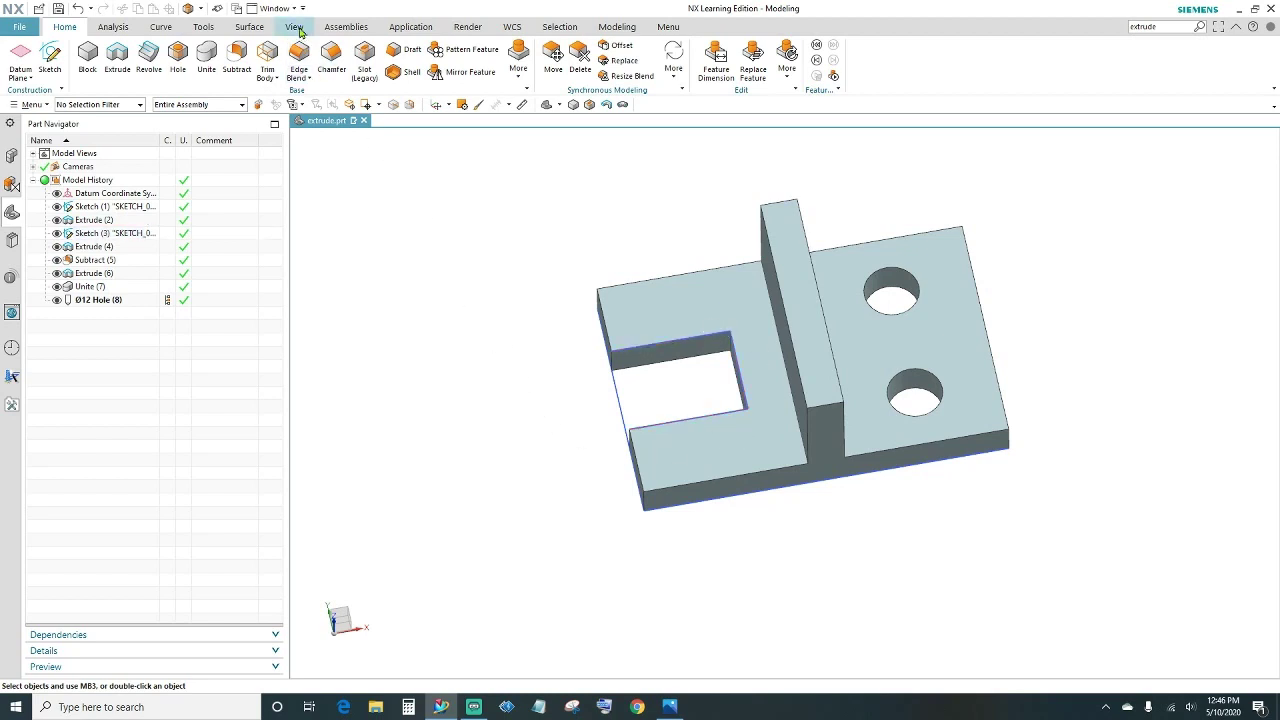
# Step: Move everything except the solid bracket body, including the sketches and datum coordinate system, to layer 5
pyautogui.click(296, 30)
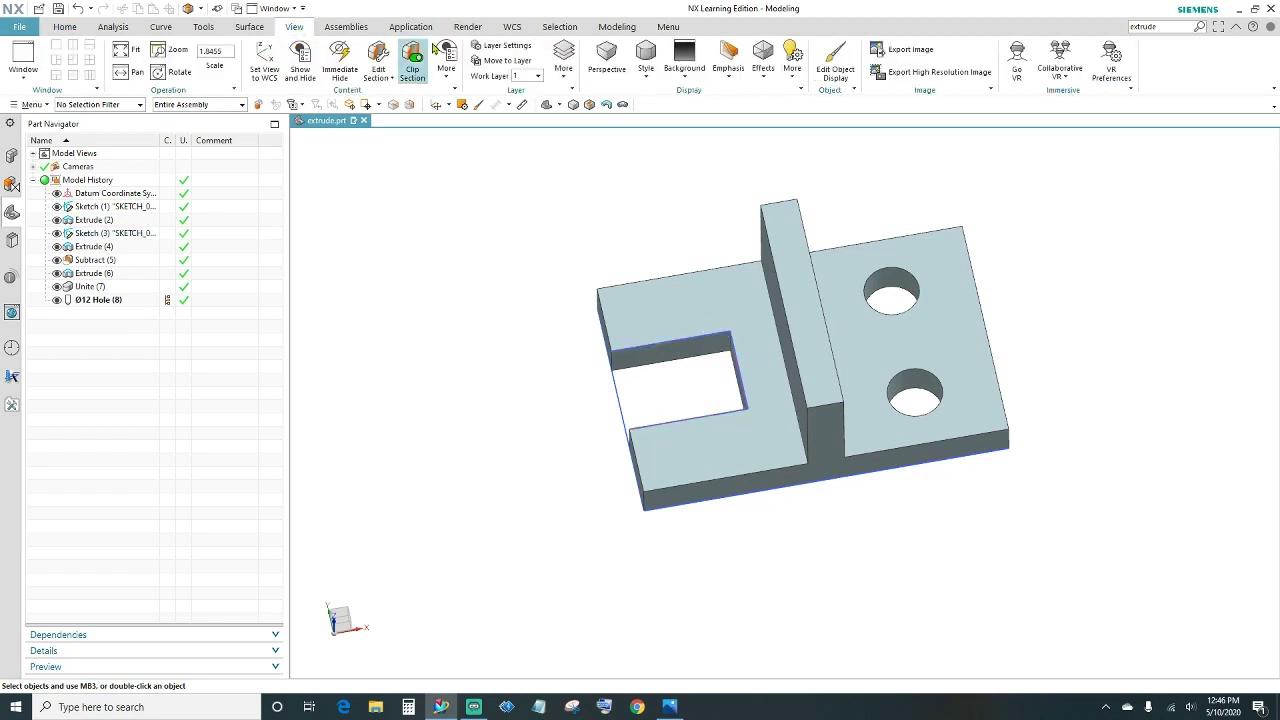
pyautogui.click(495, 62)
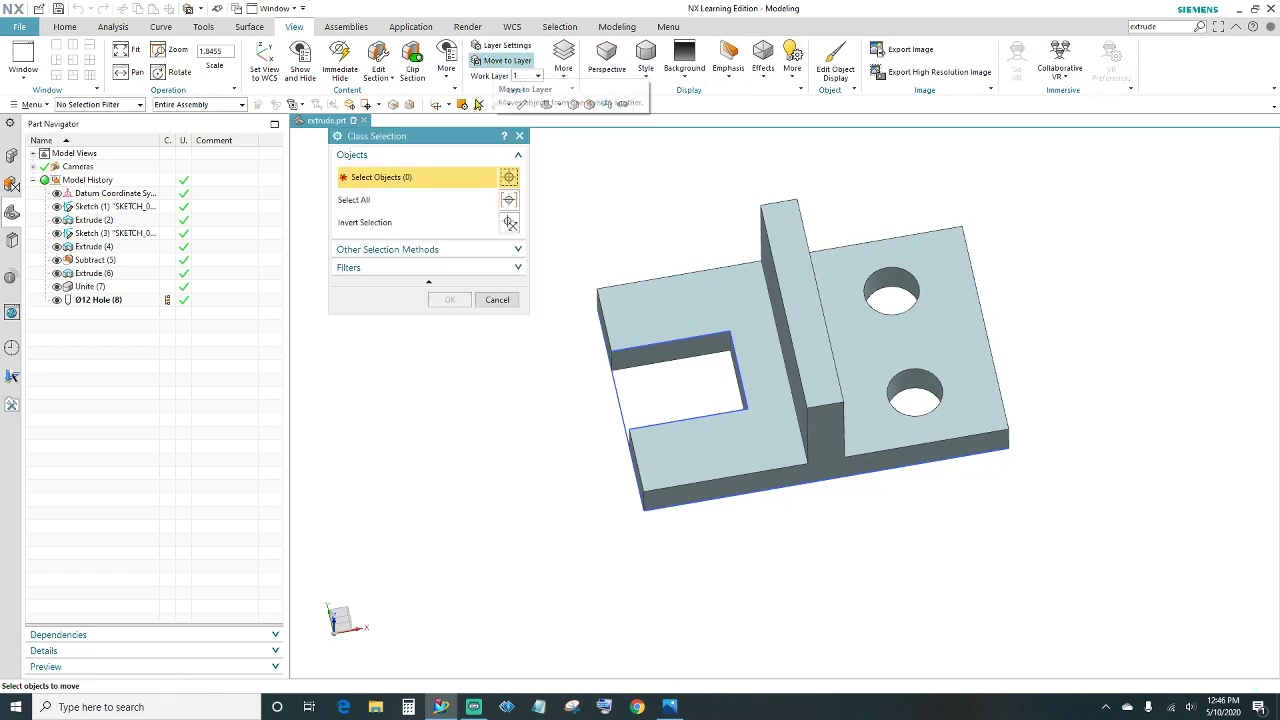
pyautogui.click(666, 310)
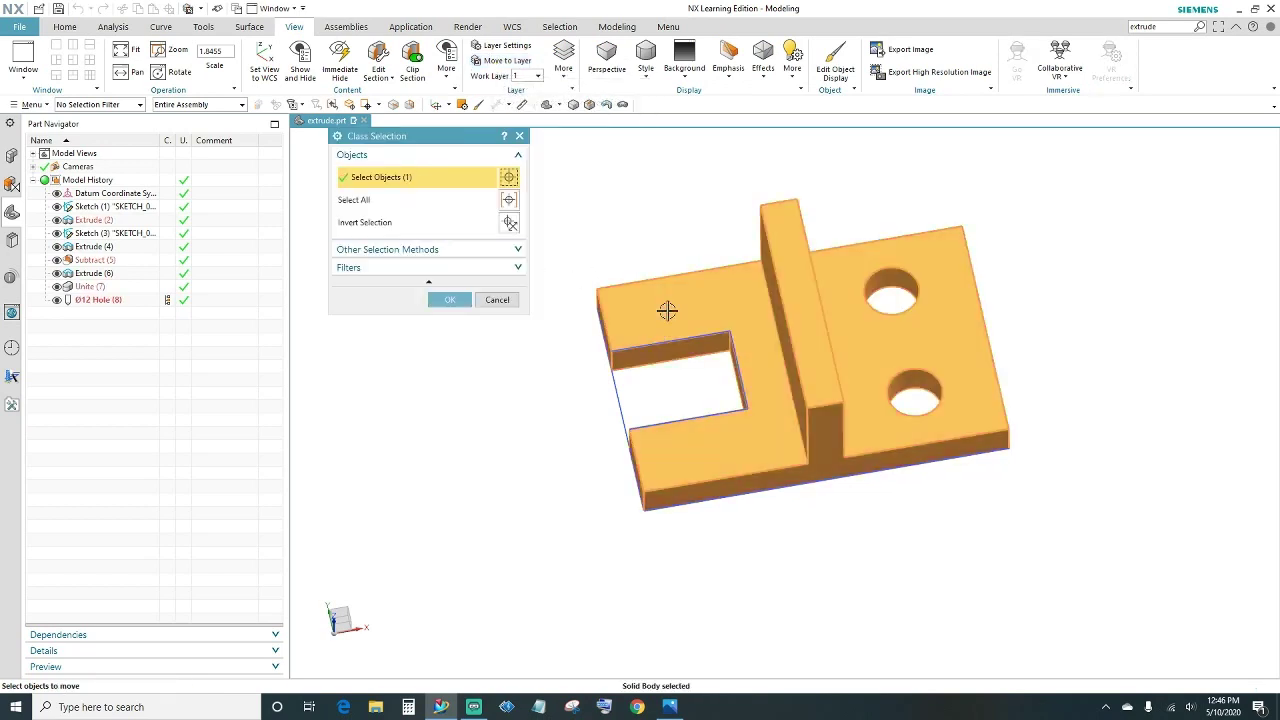
pyautogui.click(509, 222)
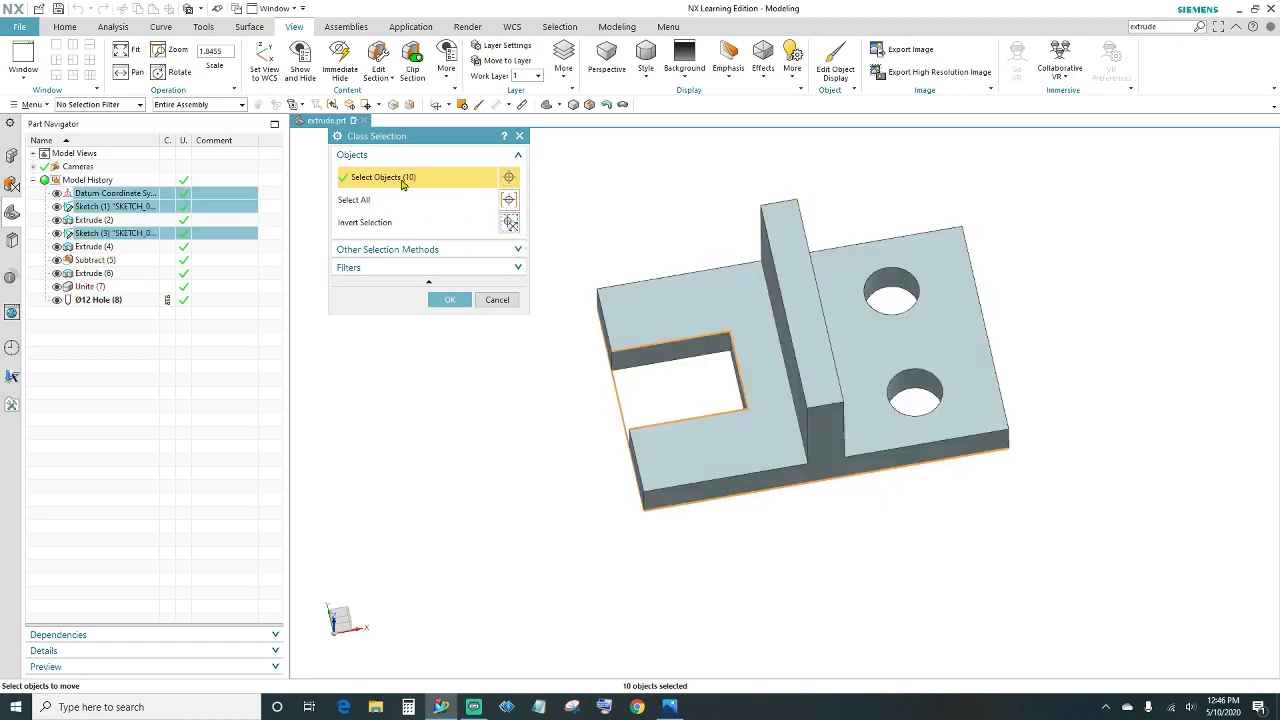
pyautogui.click(450, 299)
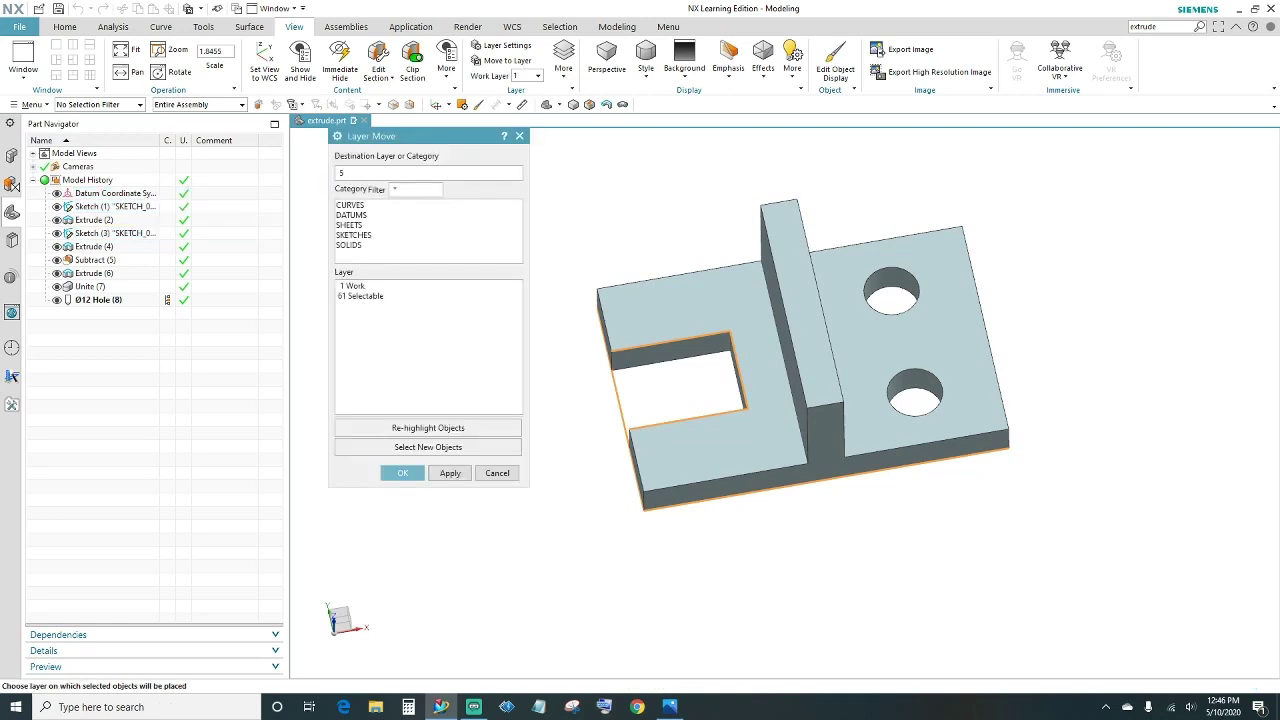
pyautogui.press('Return')
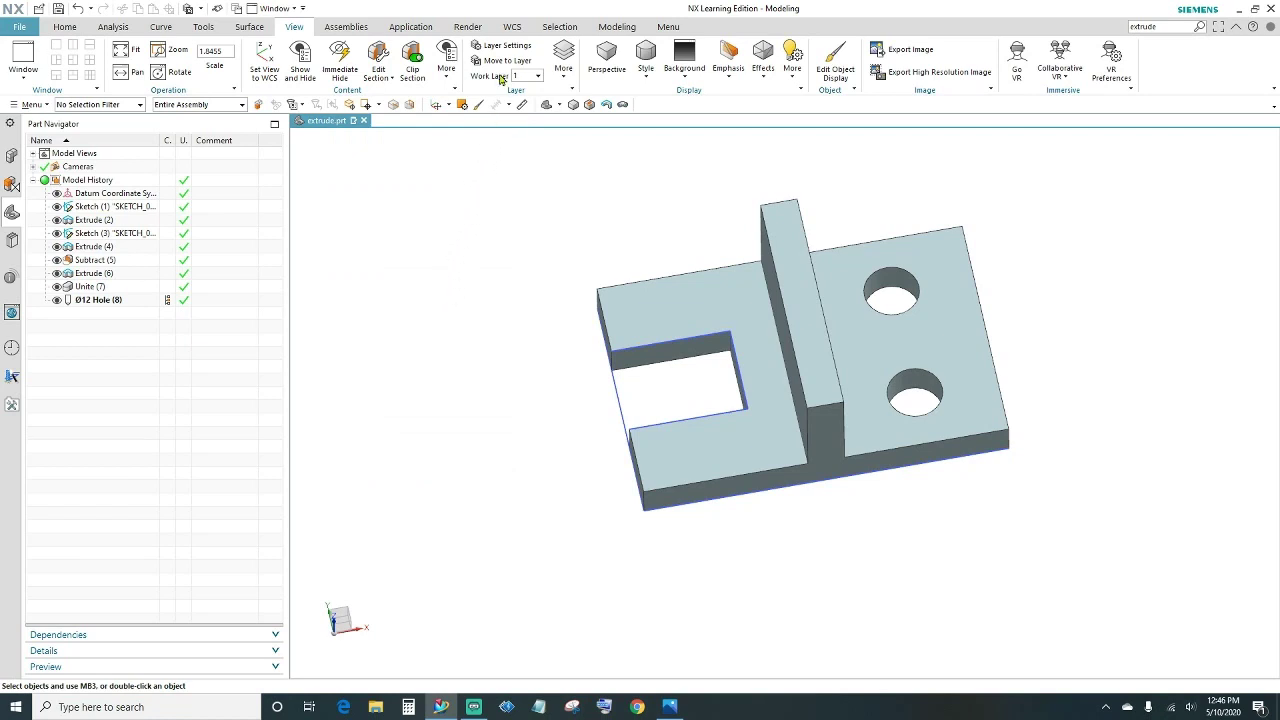
# Step: Turn off layer 5 in the layer settings so only the solid bracket is displayed
pyautogui.click(503, 48)
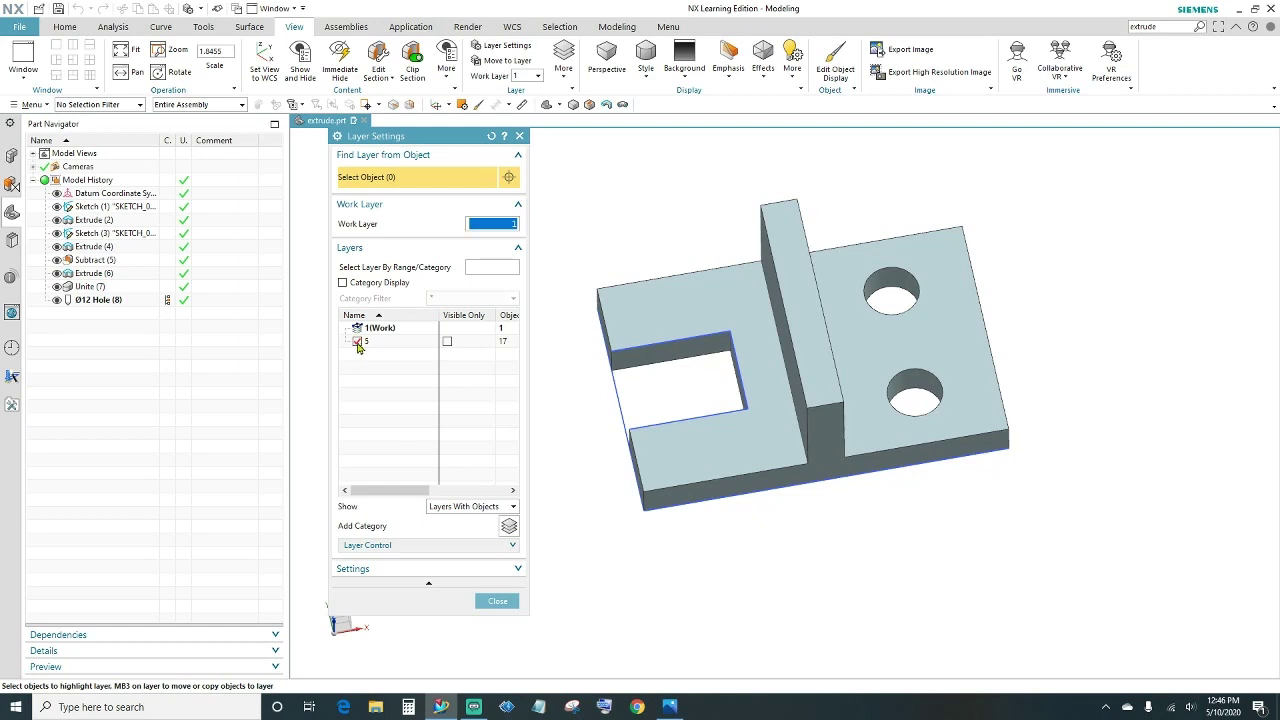
pyautogui.click(357, 341)
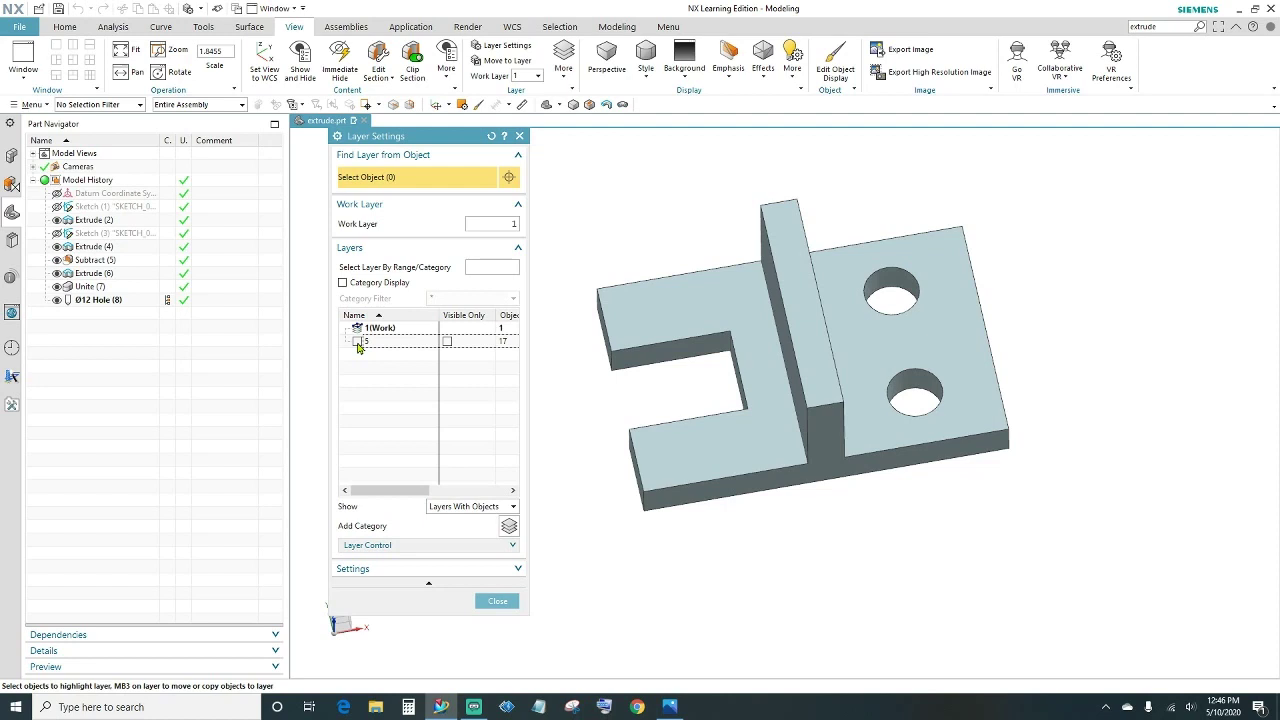
pyautogui.click(357, 341)
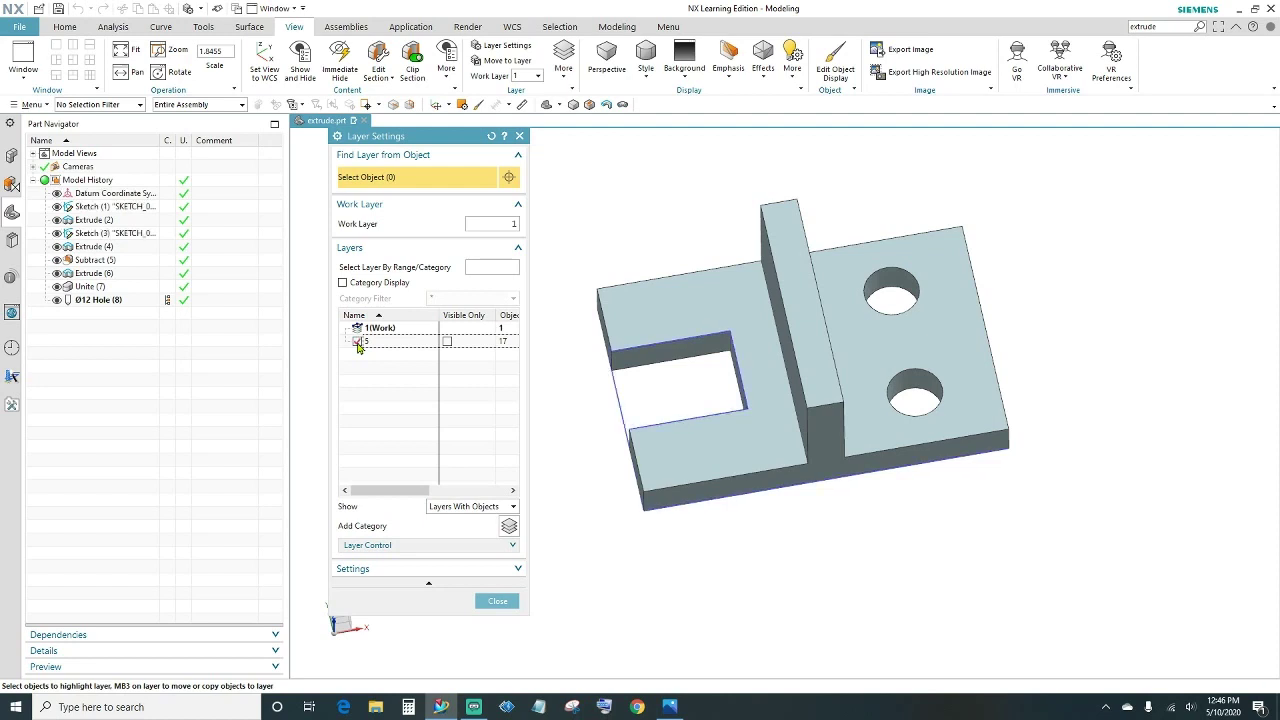
pyautogui.click(357, 341)
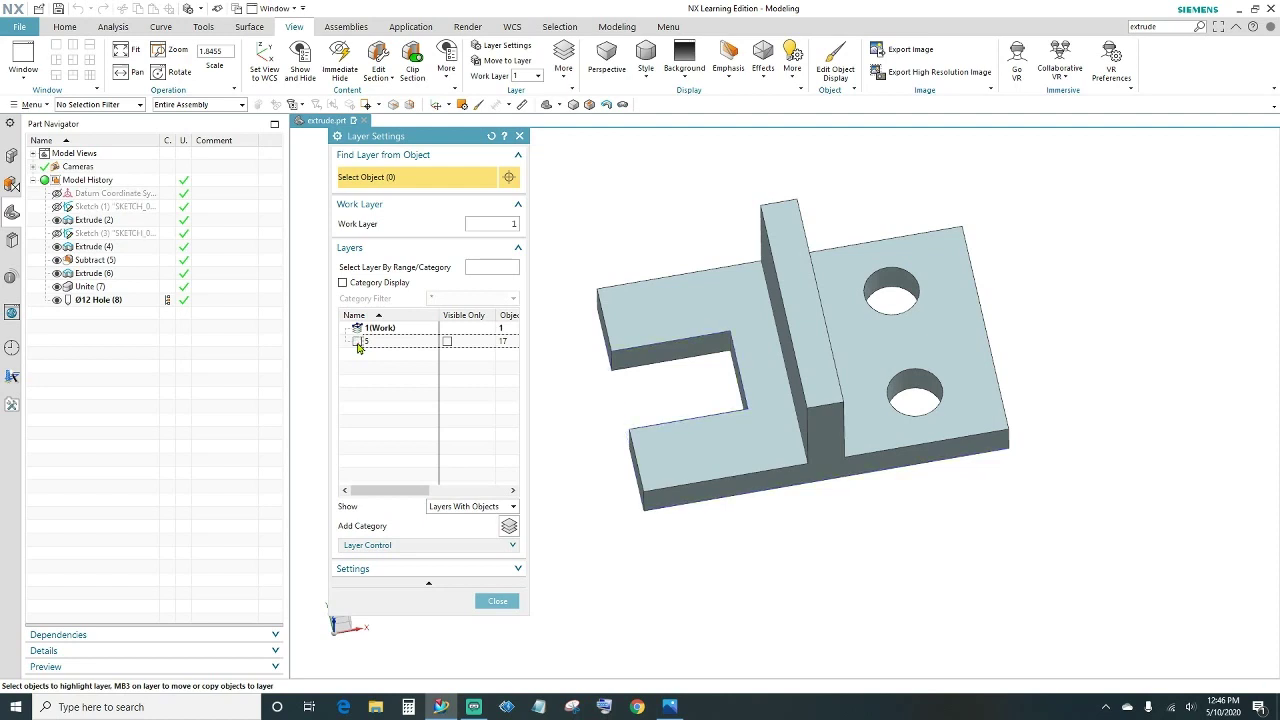
pyautogui.click(498, 600)
pyautogui.moveTo(666, 549); pyautogui.dragTo(786, 577, button='middle')
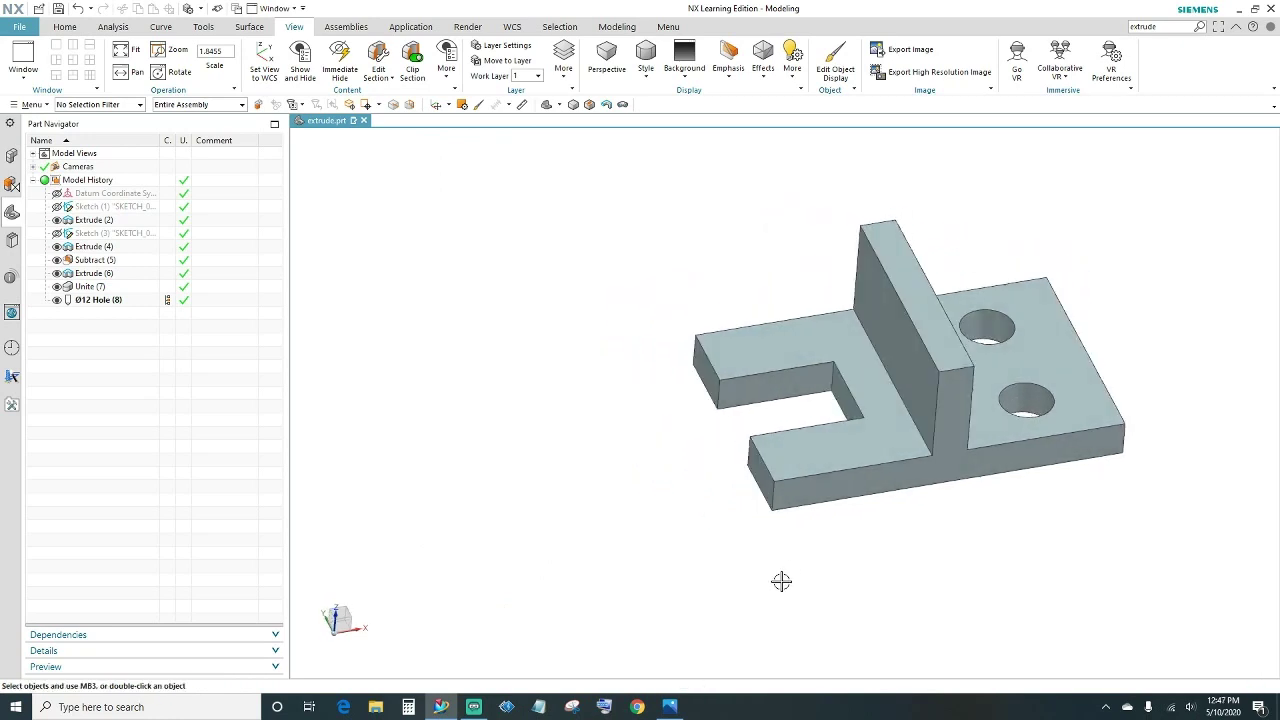
# Step: Change the display color of the solid bracket body to light yellow-green
pyautogui.hotkey('ctrl', 'j')
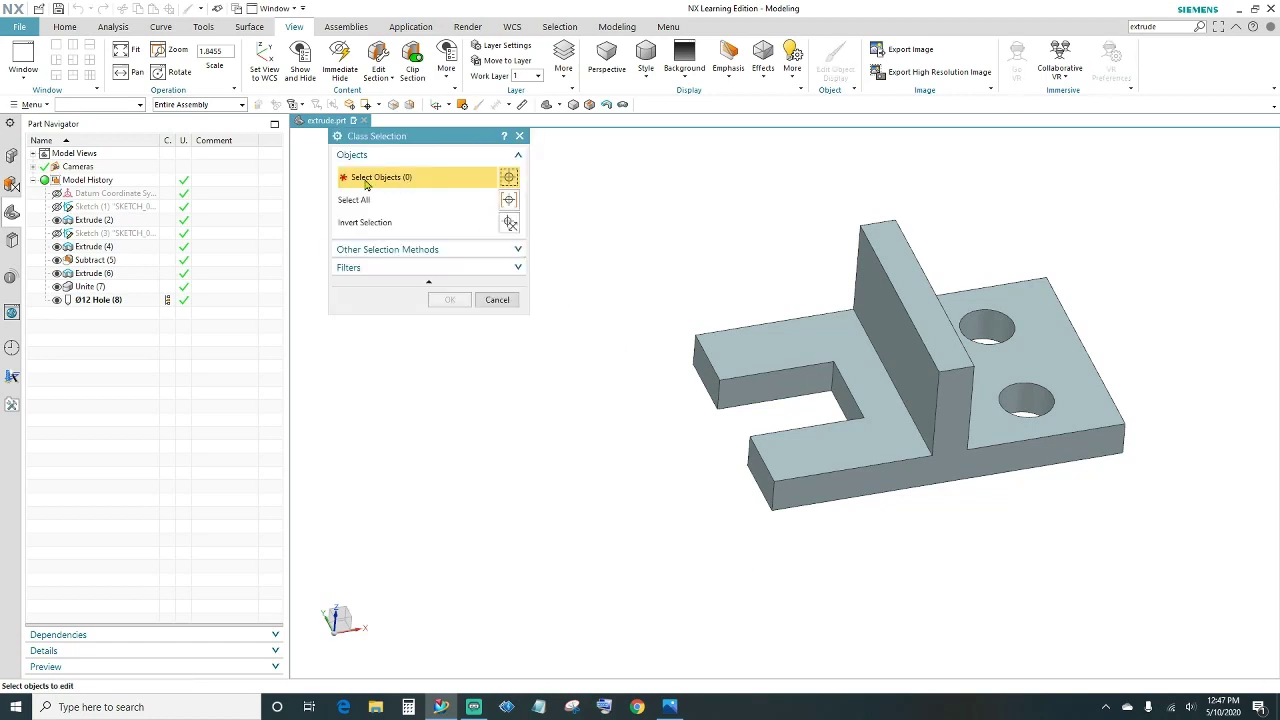
pyautogui.click(857, 348)
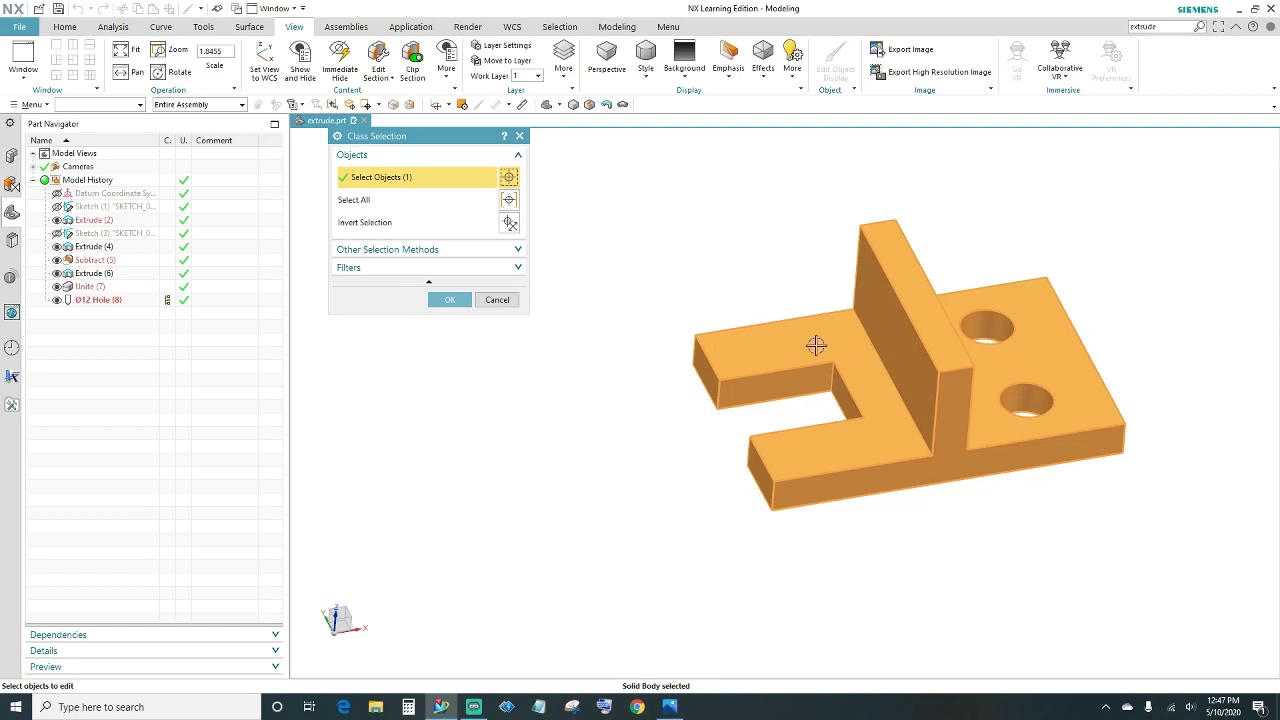
pyautogui.click(452, 300)
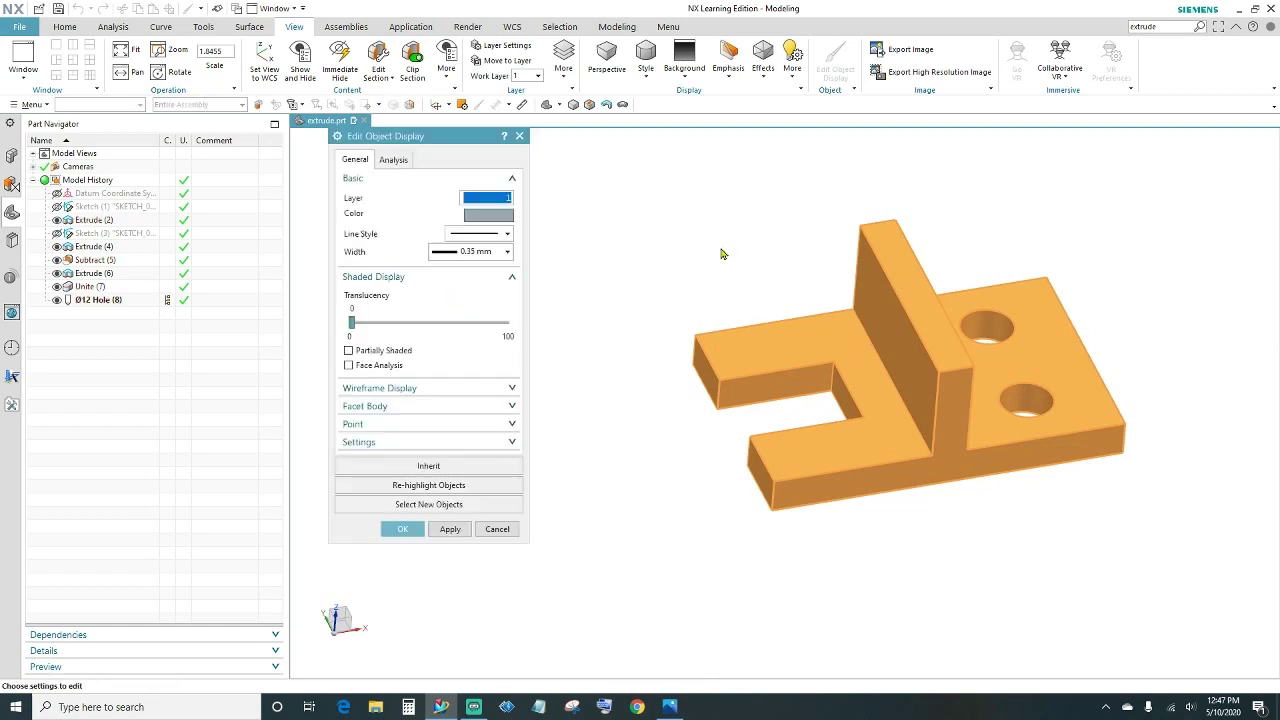
pyautogui.click(482, 214)
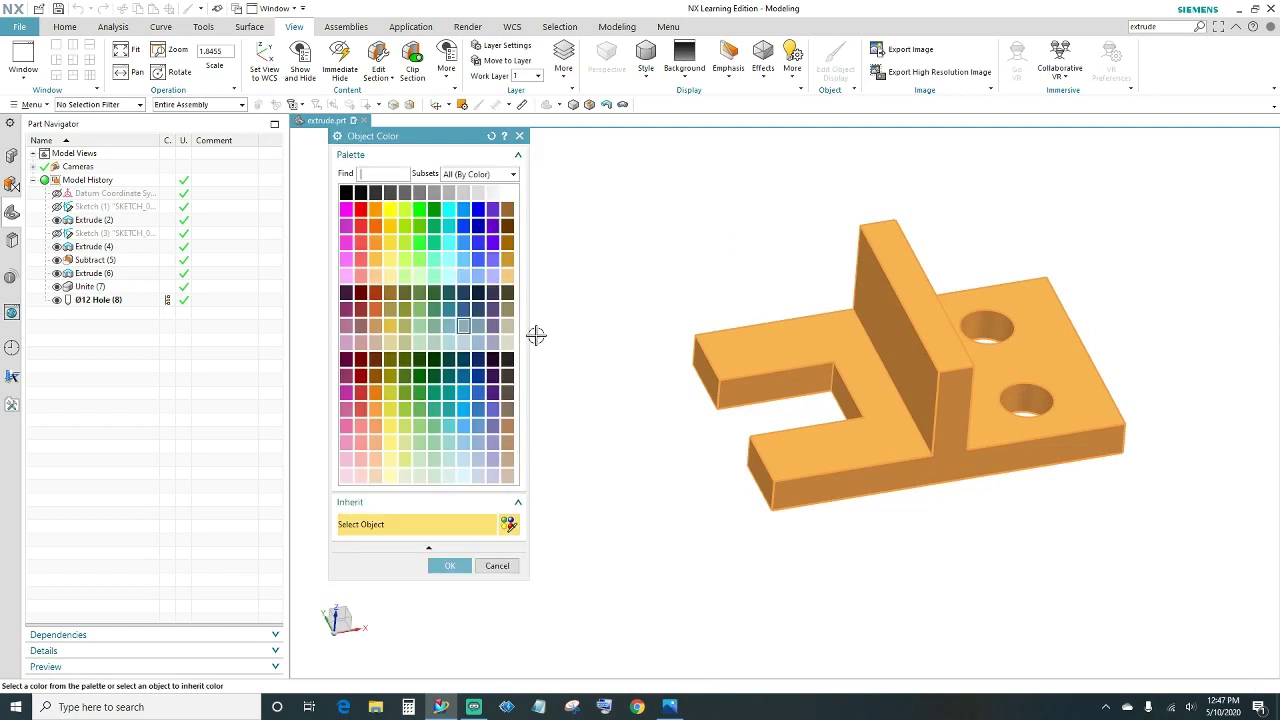
pyautogui.click(406, 428)
pyautogui.click(449, 565)
pyautogui.click(403, 530)
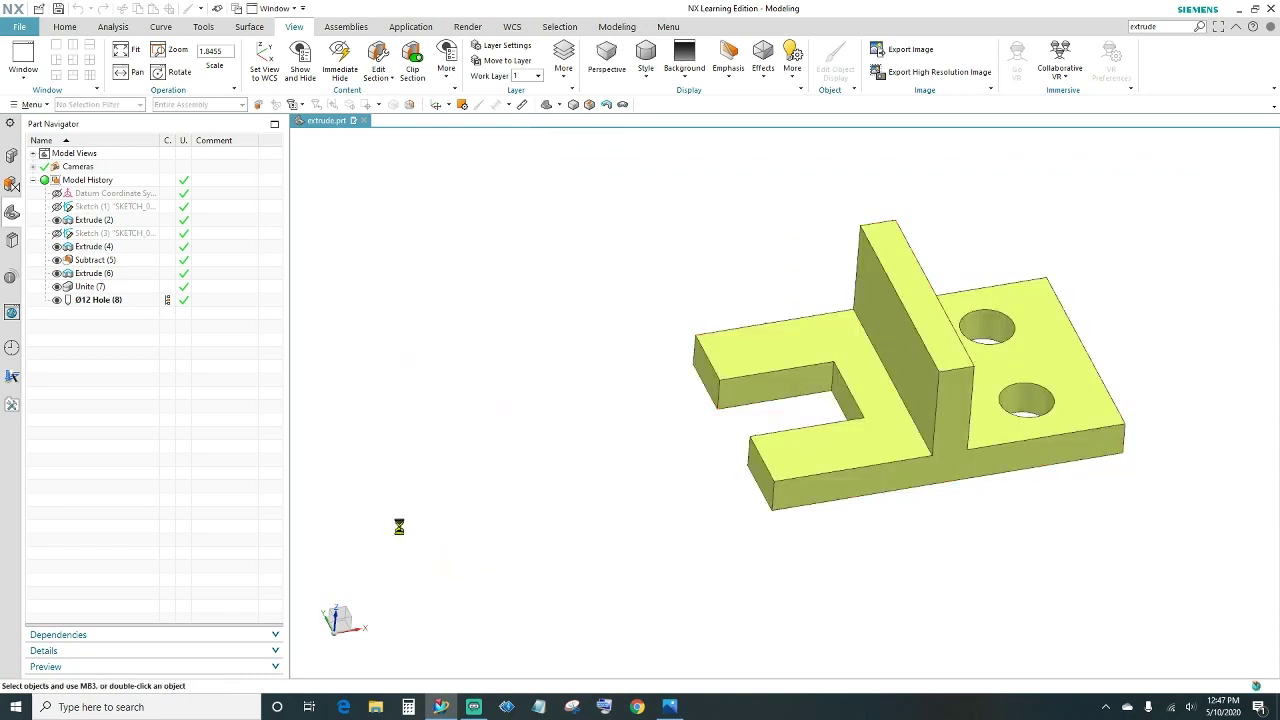
pyautogui.moveTo(591, 557); pyautogui.dragTo(976, 566, button='middle')
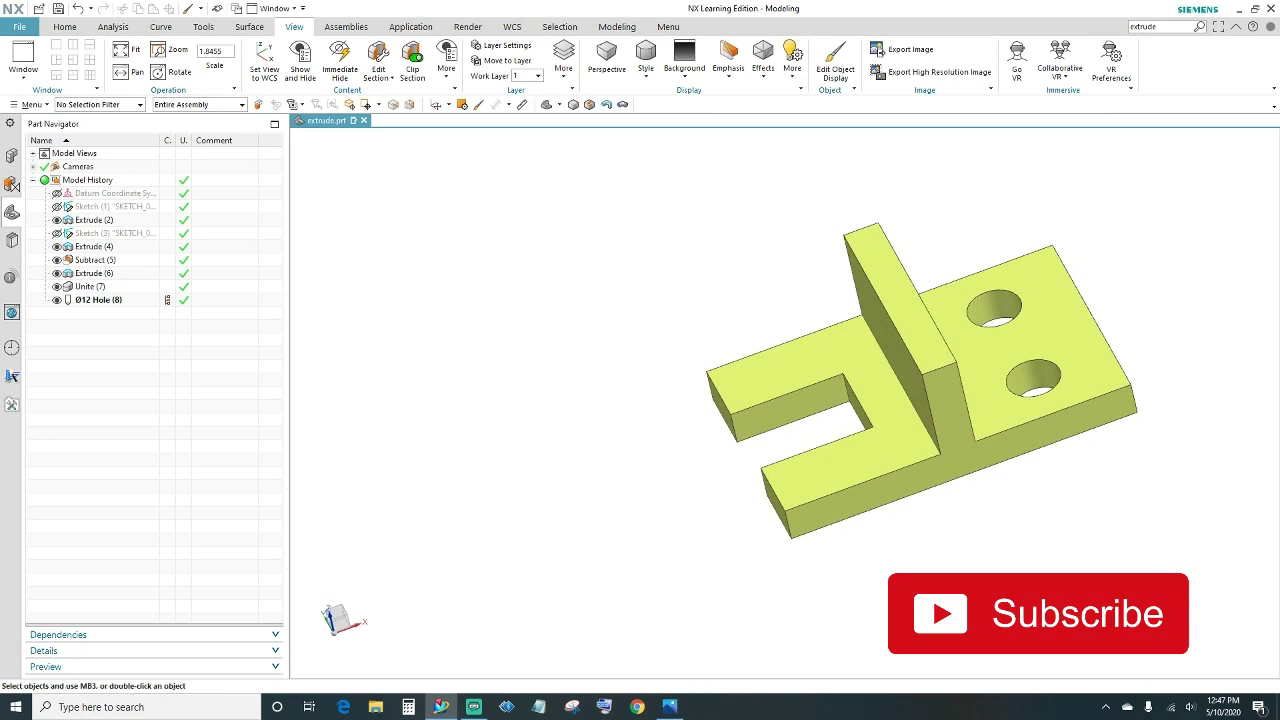